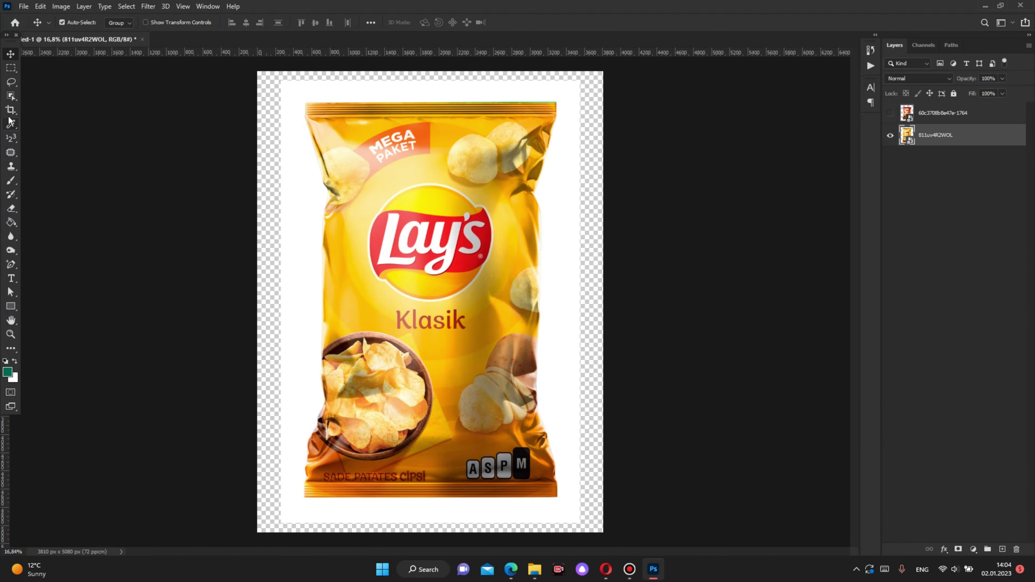
- Switch to the Magic Wand, try selecting the white background, then deselect
right_click(11, 97)
left_click(49, 117)
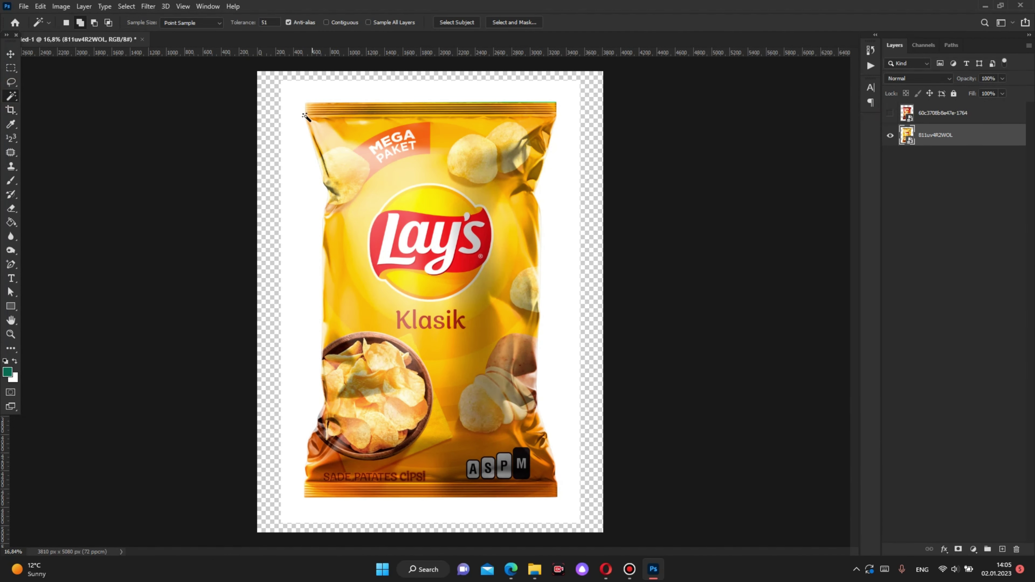
left_click(292, 123)
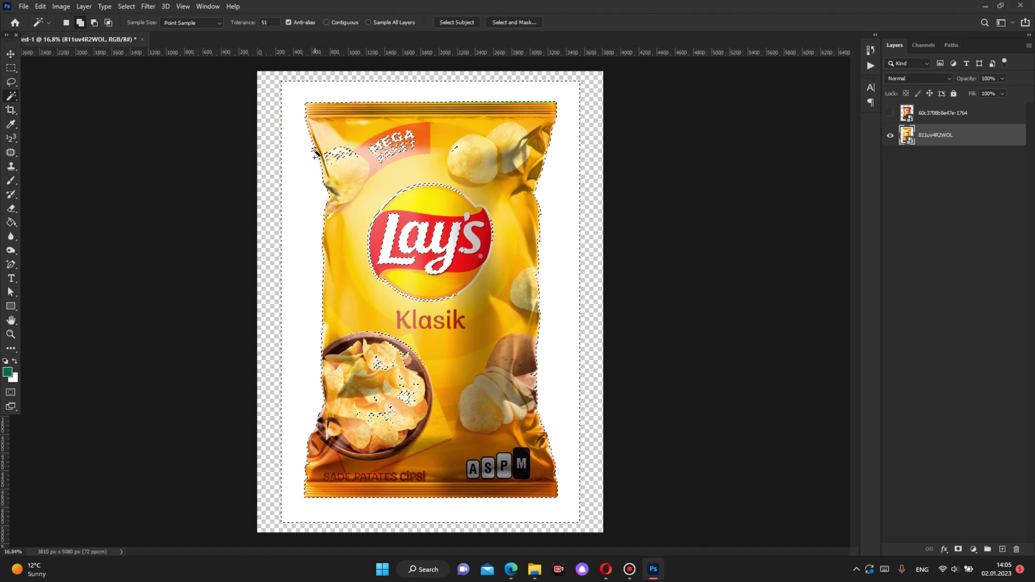
scroll(306, 97, "up", 3)
key("ctrl+d")
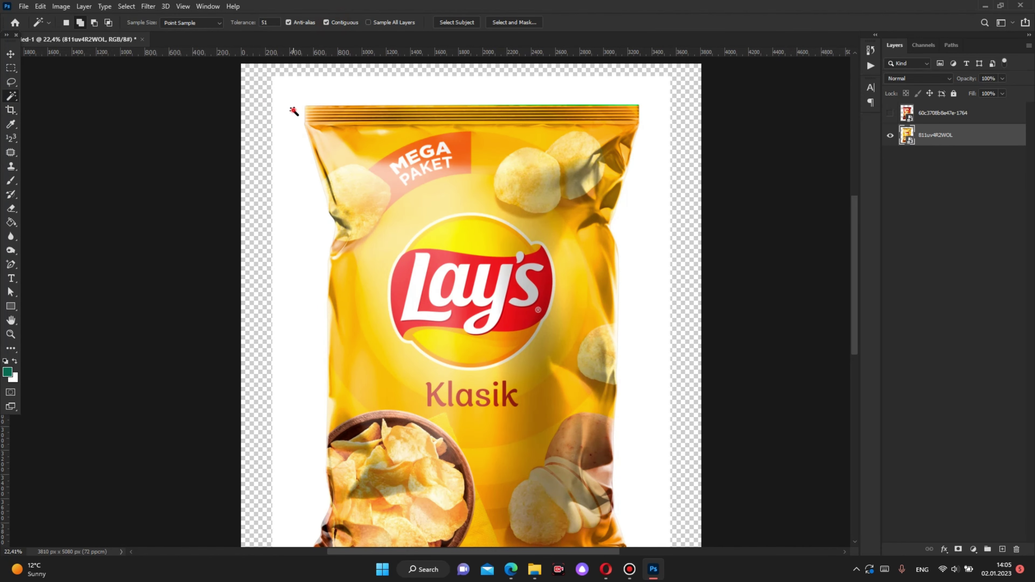
- Select only the connected white background around the Lay's Klasik bag
left_click(294, 109)
scroll(287, 109, "down", 2)
scroll(551, 372, "up", 3)
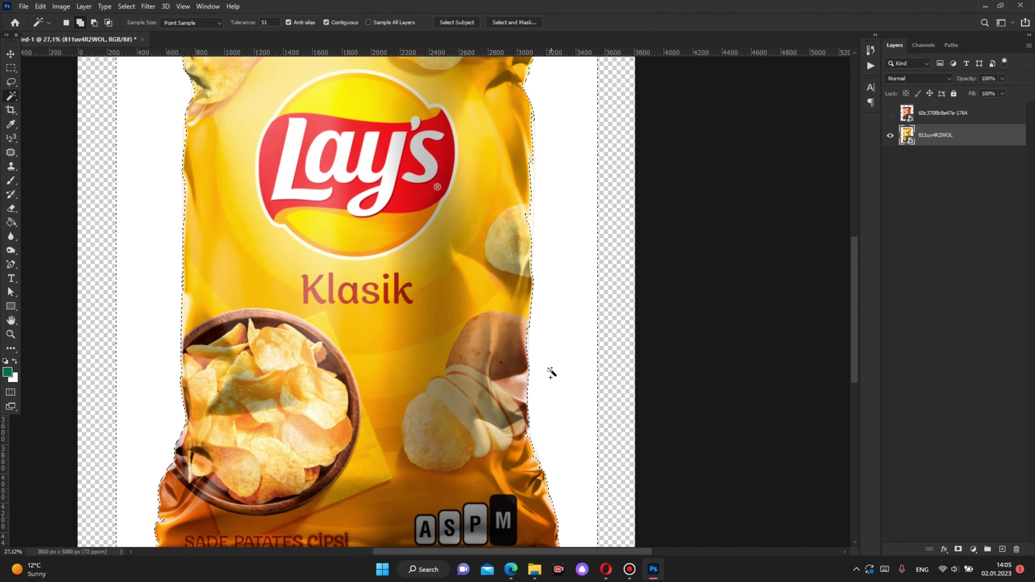
scroll(551, 372, "down", 2)
scroll(308, 123, "up", 4)
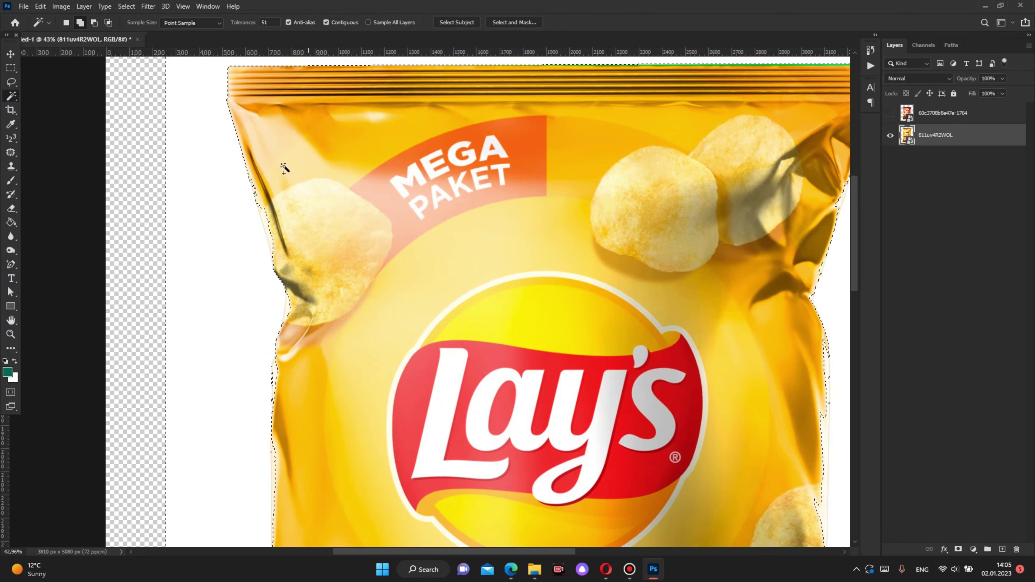
scroll(285, 168, "up", 1)
scroll(254, 203, "down", 2)
scroll(289, 287, "up", 3)
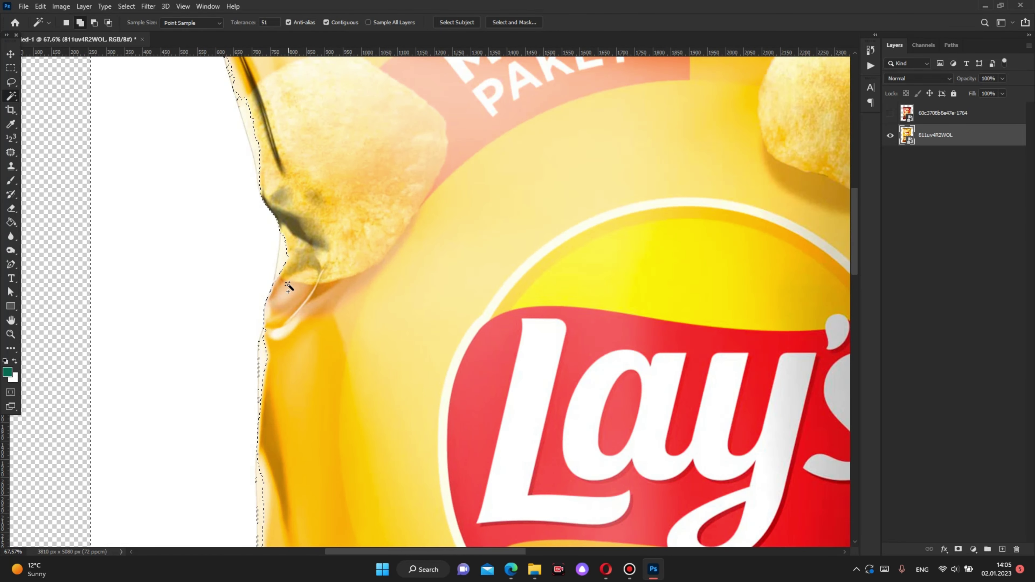
scroll(288, 286, "down", 3)
right_click(12, 96)
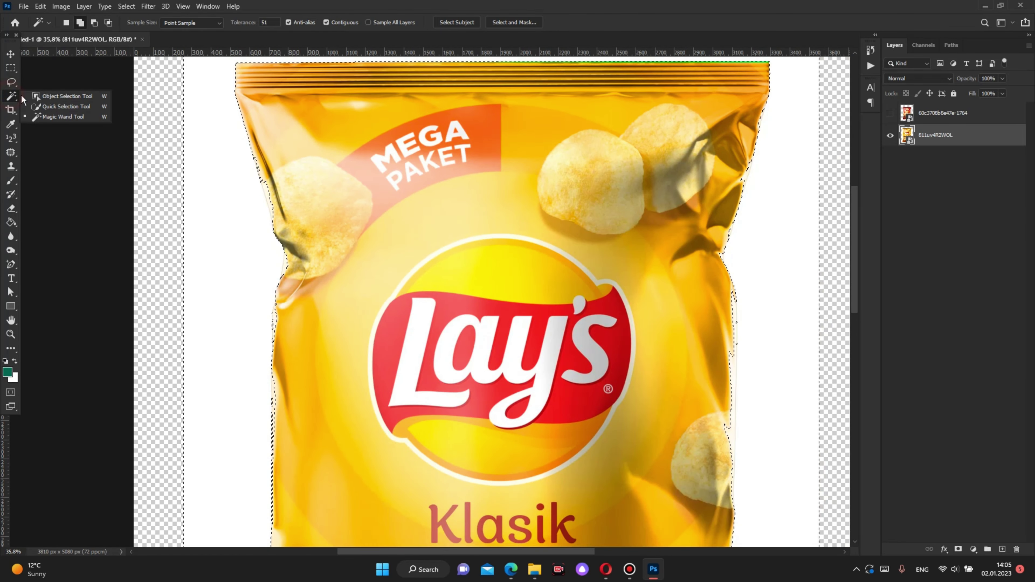
right_click(11, 83)
- Add a Polygonal Lasso area along the bag's upper-left edge beside the chip
left_click(68, 93)
scroll(229, 179, "up", 2)
scroll(243, 148, "up", 3)
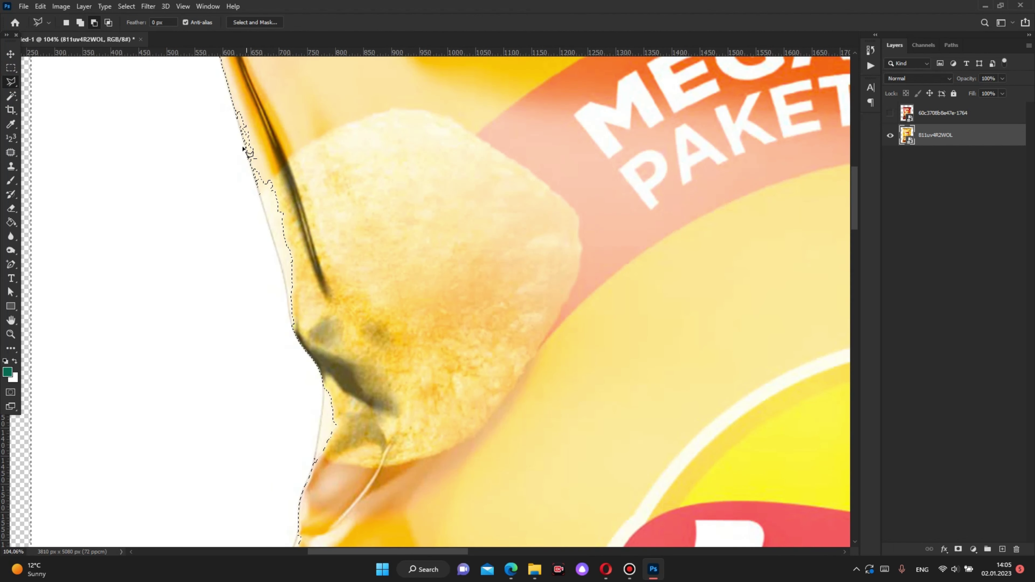
left_click(234, 104, "shift")
left_click(247, 176)
left_click(283, 269)
left_click(289, 322)
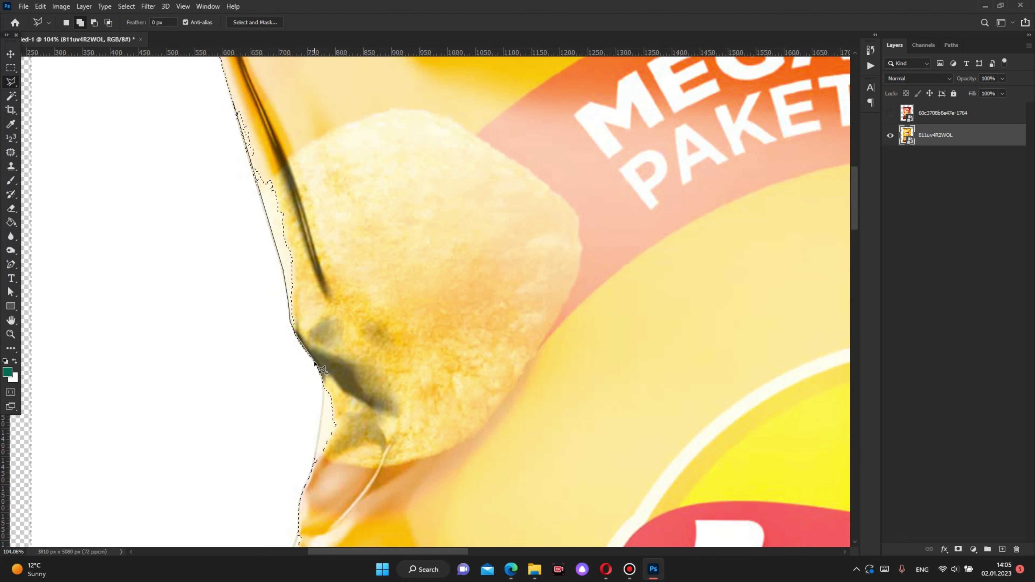
left_click(313, 301)
left_click(315, 183)
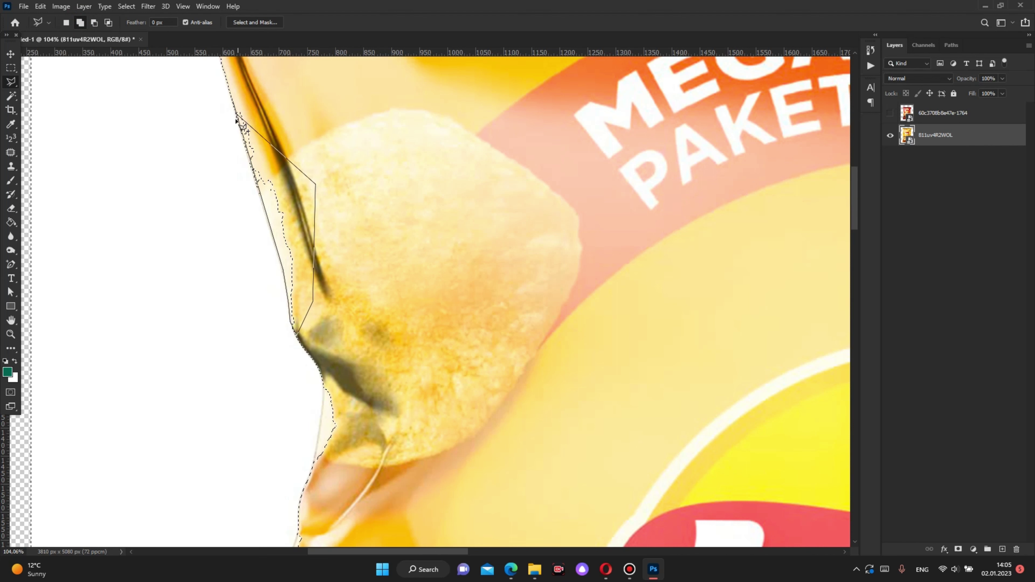
key("ctrl+minus")
key("ctrl+minus")
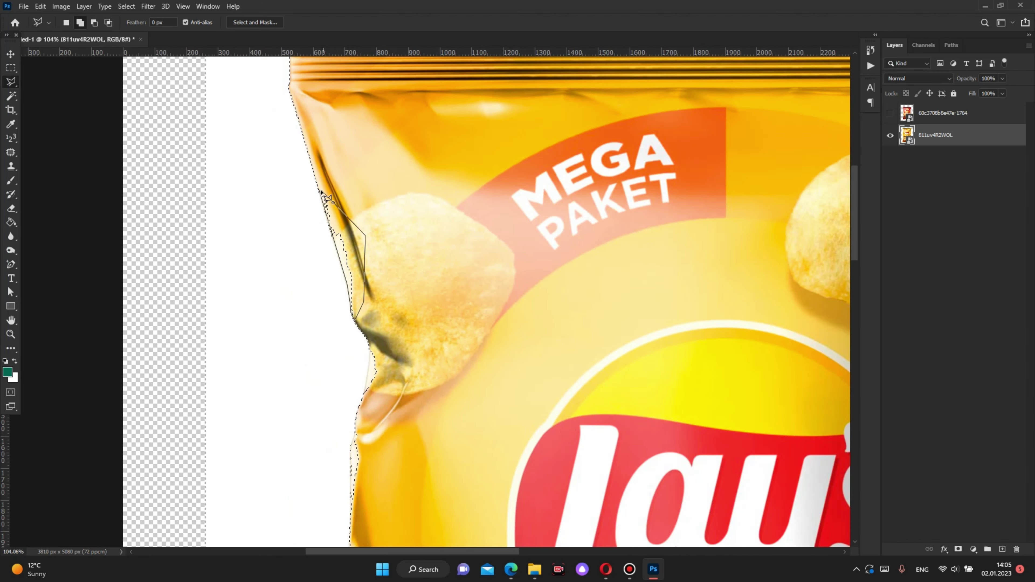
left_click(325, 197)
scroll(322, 191, "down", 2)
scroll(330, 169, "up", 1)
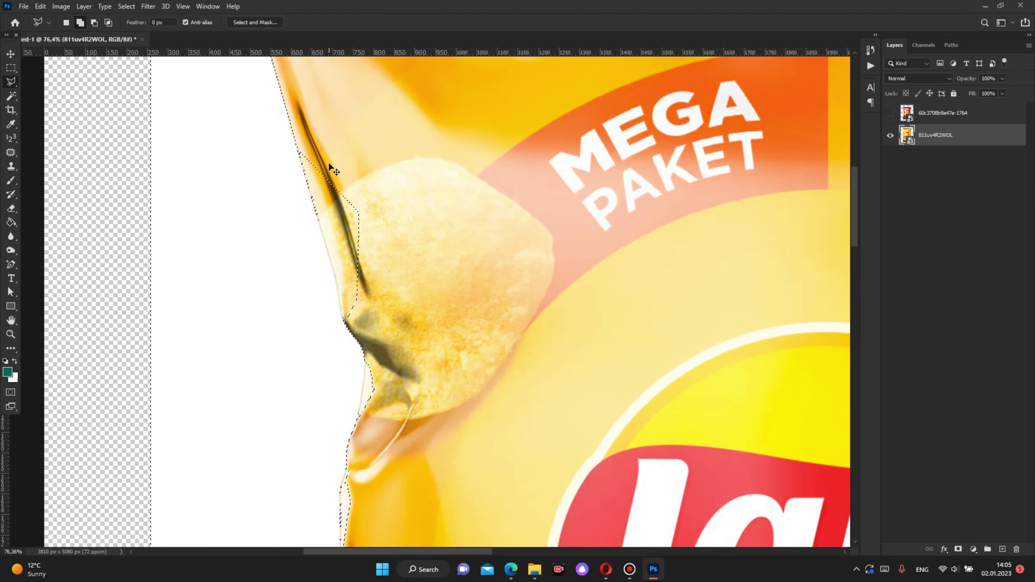
- Subtract a polygon traced along the bag edge and up the chip
left_click(93, 23)
scroll(351, 167, "up", 2)
left_click(269, 150)
left_click(303, 223)
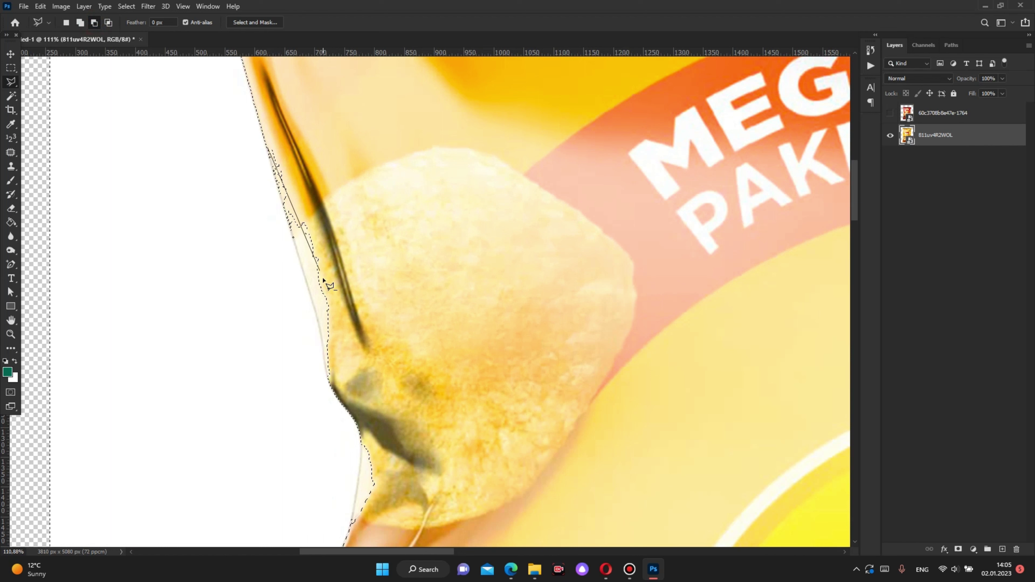
left_click(321, 333)
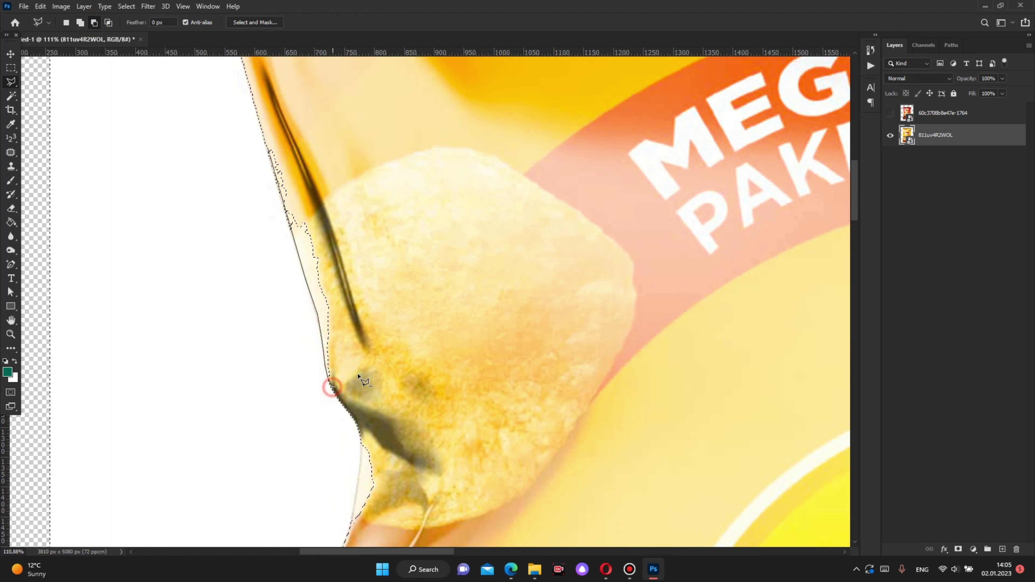
left_click(358, 361)
left_click(342, 205)
left_click(293, 127)
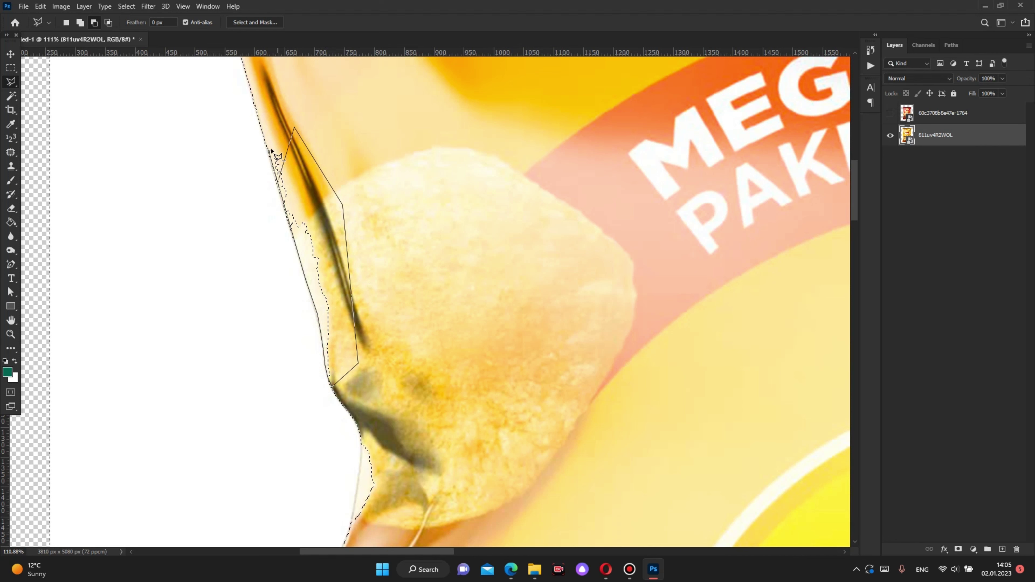
scroll(277, 163, "up", 2)
scroll(309, 183, "up", 3)
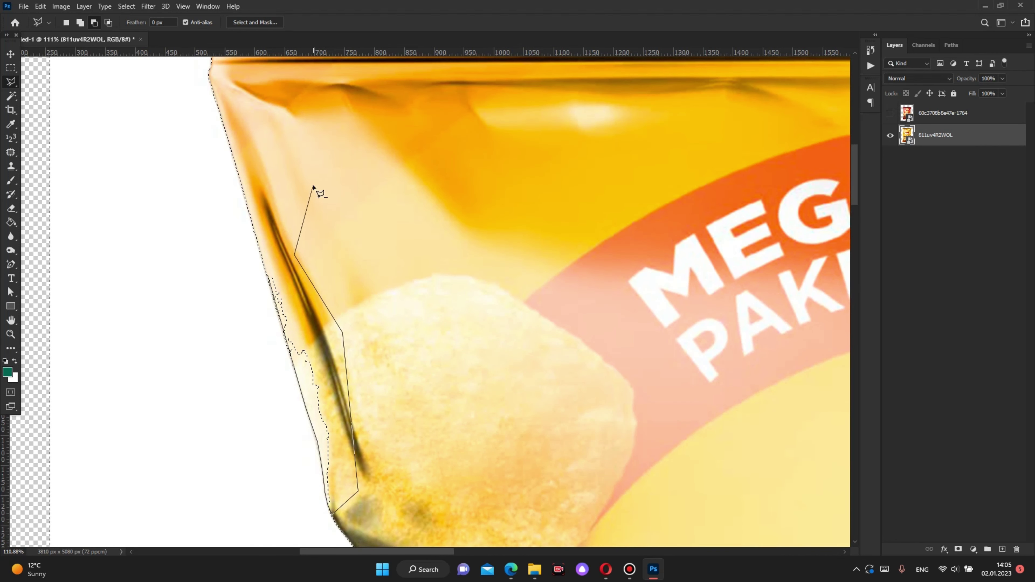
left_click(266, 274)
- Subtract the fold below the chip from the selection
scroll(322, 204, "down", 2)
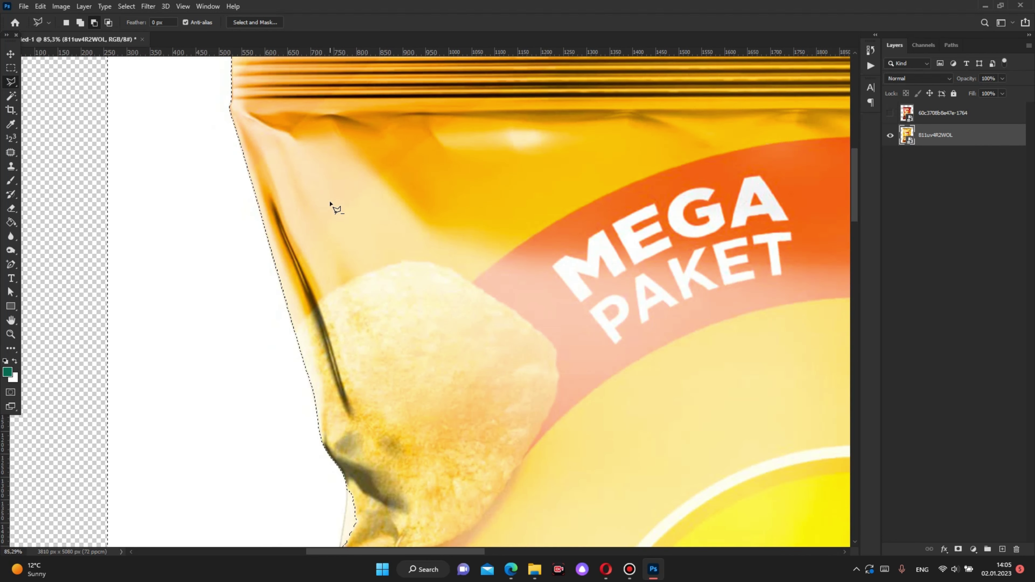
scroll(325, 208, "down", 2)
scroll(326, 224, "down", 2)
scroll(322, 289, "up", 3)
scroll(322, 289, "up", 2)
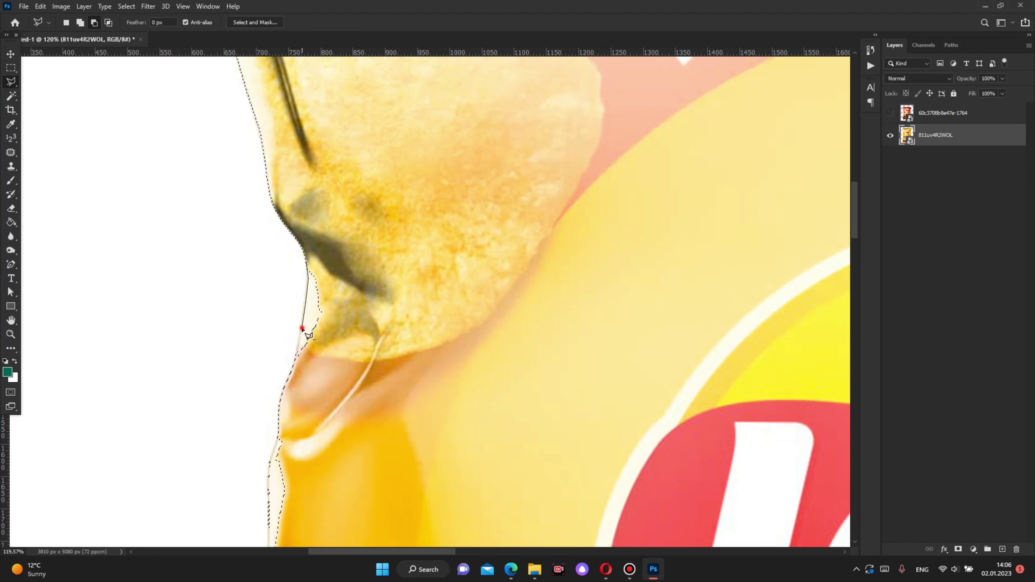
left_click(298, 381)
left_click(368, 317)
left_click(327, 251)
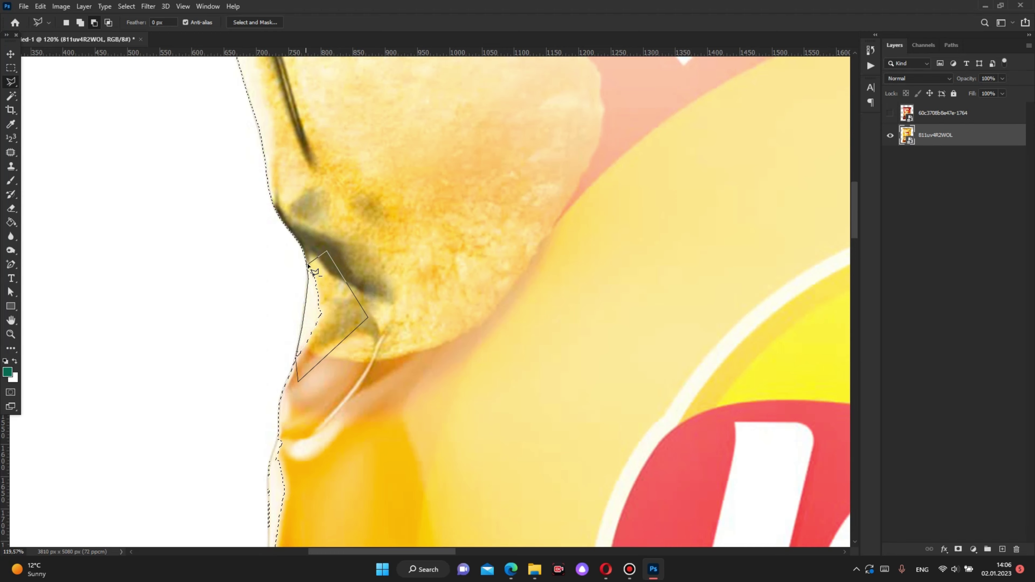
left_click(308, 263)
- Add two missed slivers on the bag's left edge beside the logo
scroll(301, 261, "down", 3)
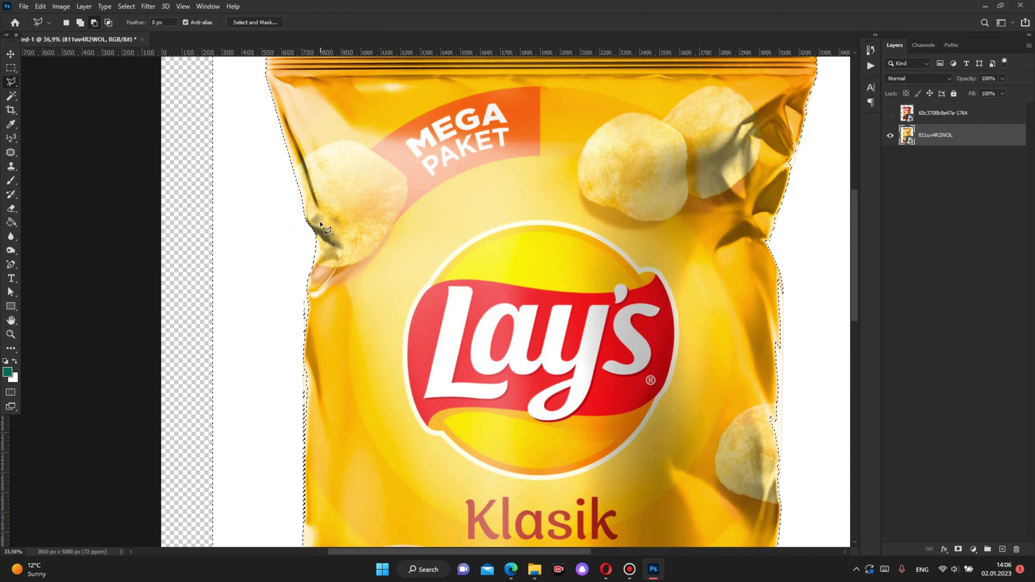
scroll(287, 234, "up", 2)
scroll(325, 236, "up", 2)
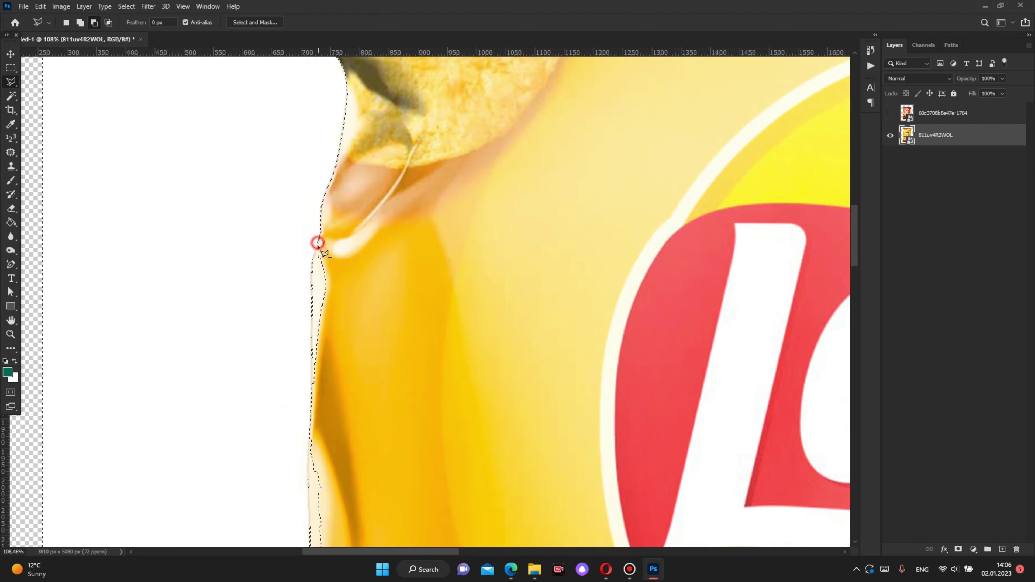
left_click(311, 295)
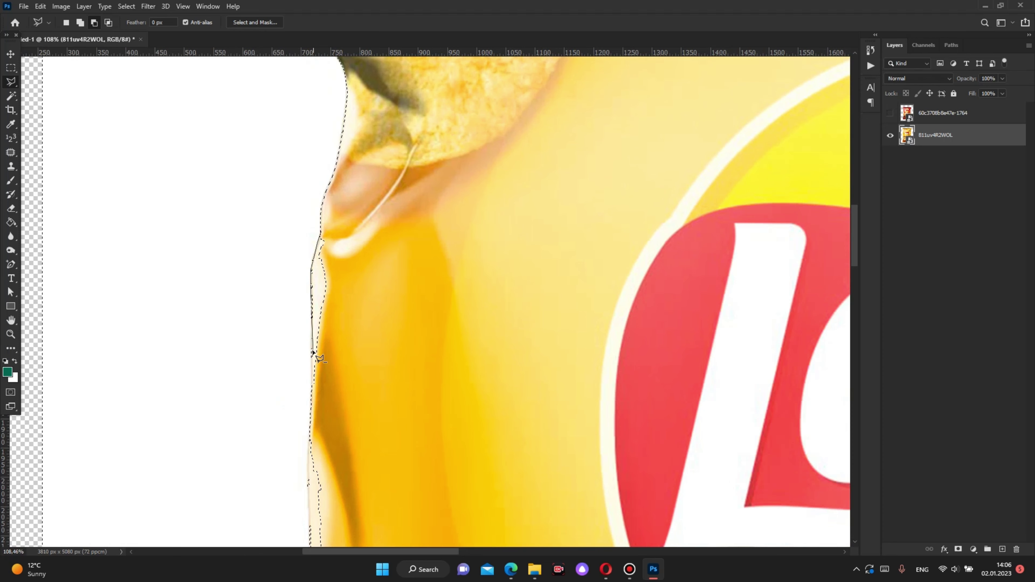
left_click(374, 275)
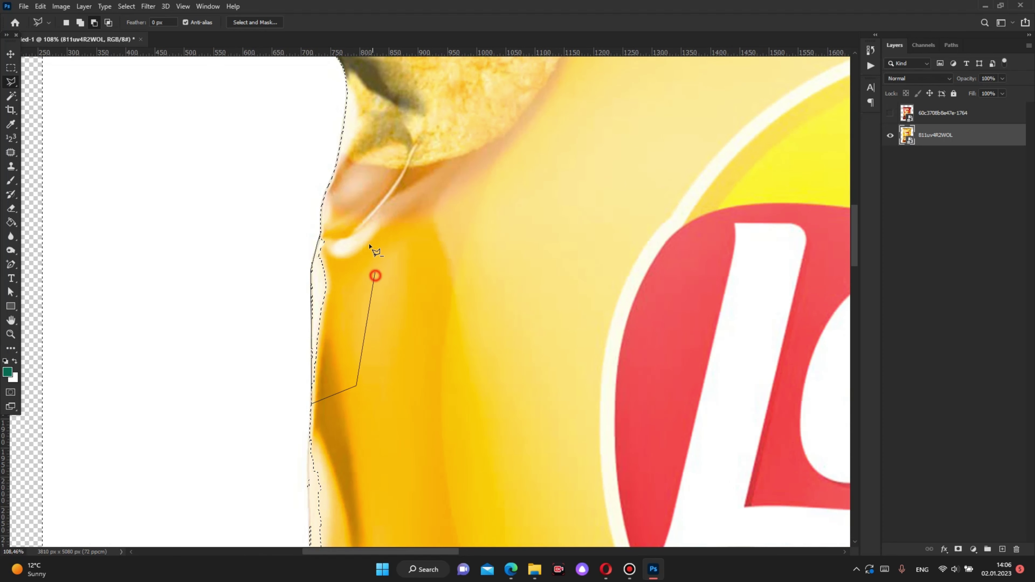
left_click(316, 229)
scroll(346, 178, "down", 3)
scroll(346, 178, "down", 1)
scroll(330, 171, "up", 3)
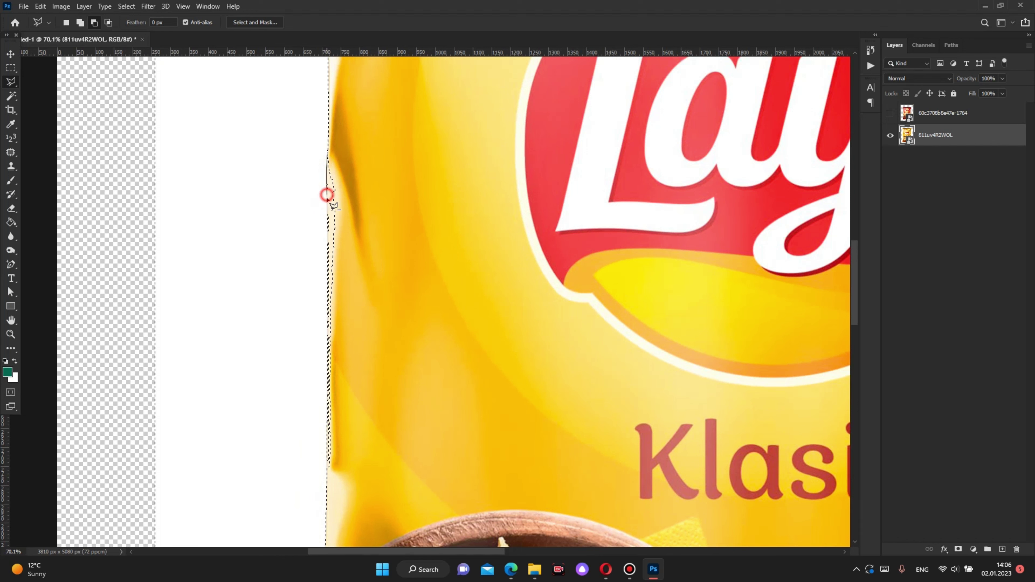
left_click(328, 296)
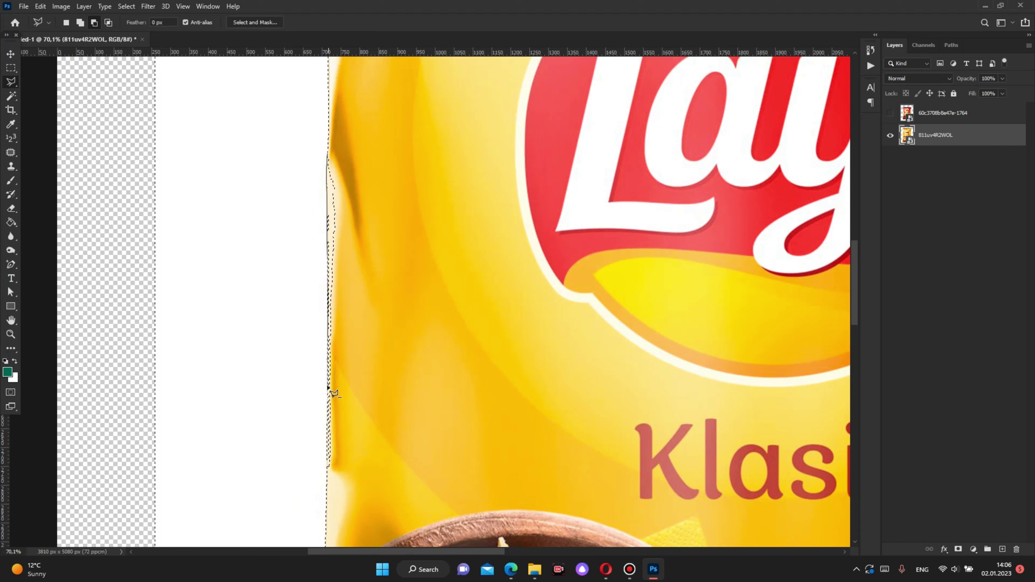
left_click(396, 419)
left_click(402, 138)
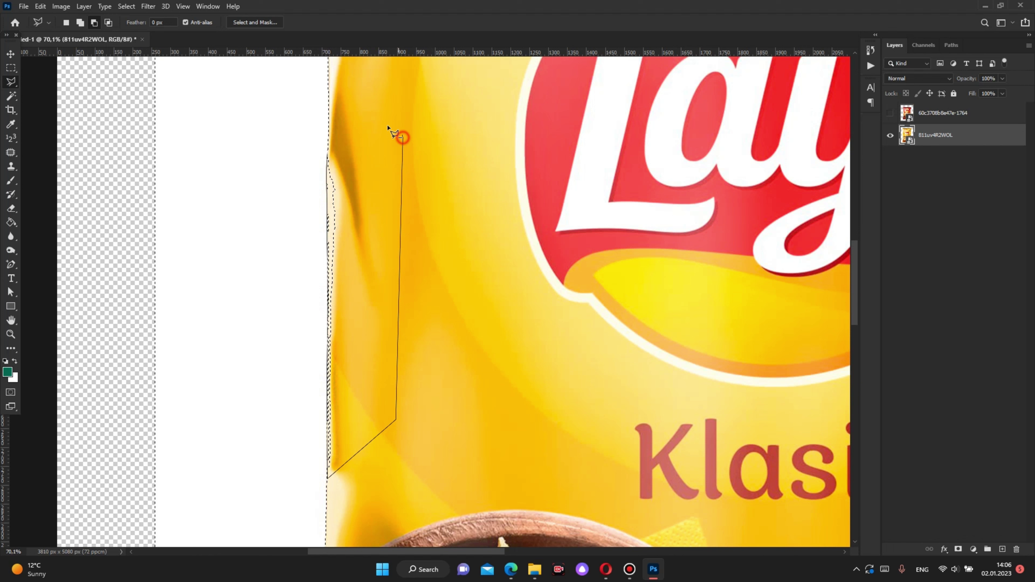
left_click(327, 156)
- Add the missed area at the bowl's left edge to the selection
scroll(337, 149, "down", 3)
scroll(338, 147, "down", 2)
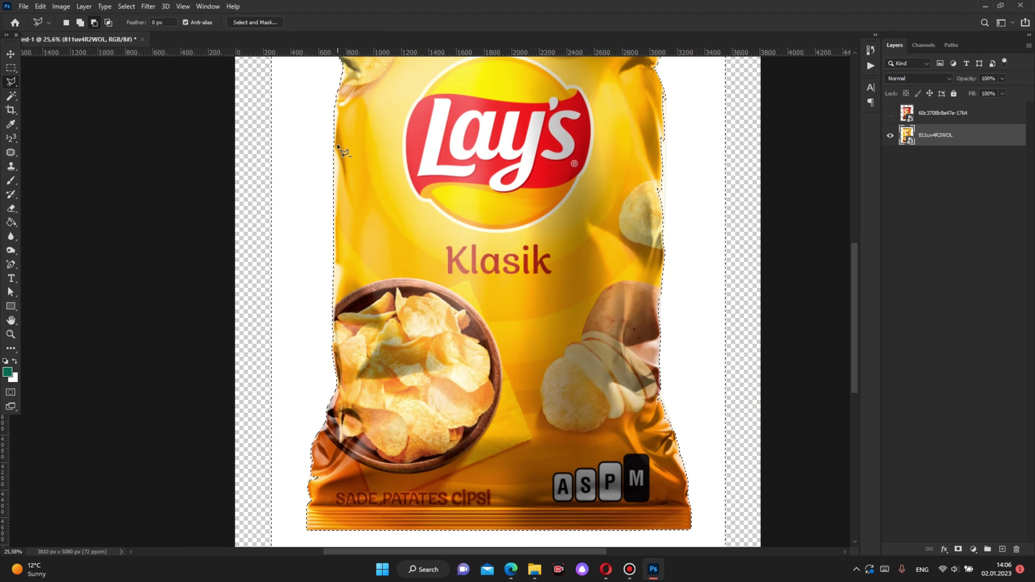
scroll(408, 326, "up", 1)
scroll(408, 326, "up", 3)
left_click_drag(851, 301, 866, 354)
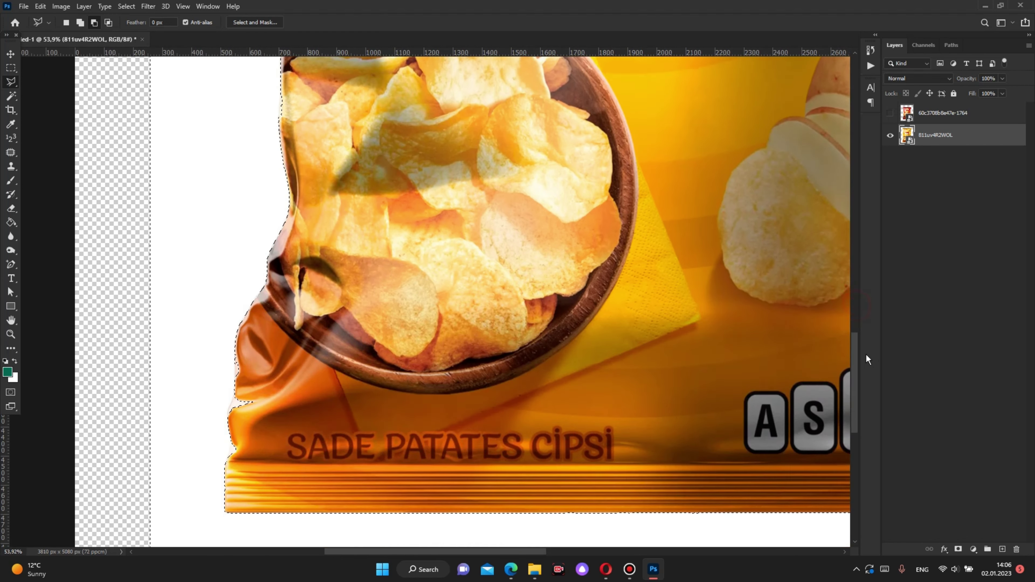
scroll(335, 203, "up", 1)
scroll(286, 169, "up", 2)
scroll(286, 163, "up", 2)
left_click(281, 158)
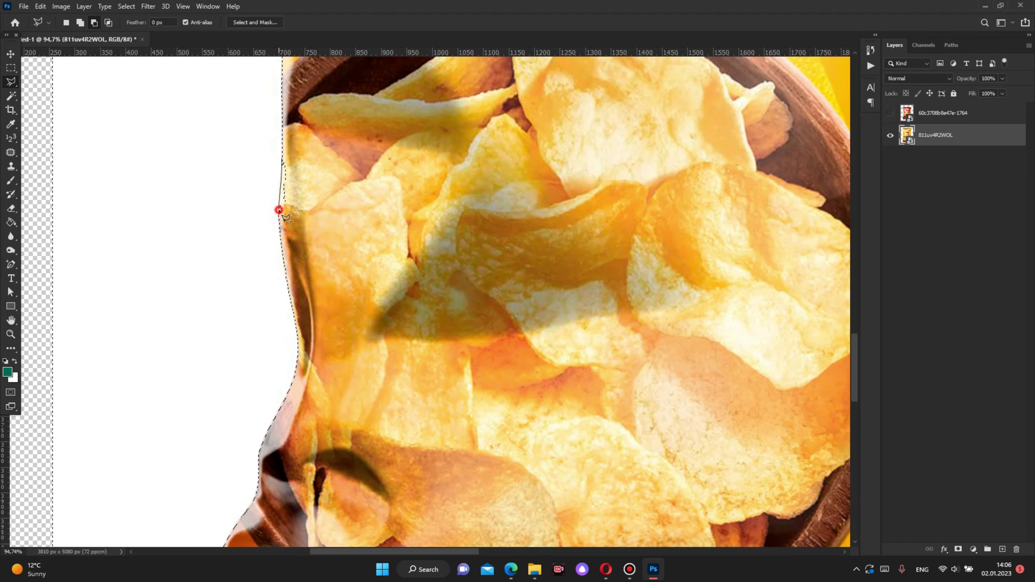
left_click(300, 218)
left_click(323, 173)
left_click(283, 158)
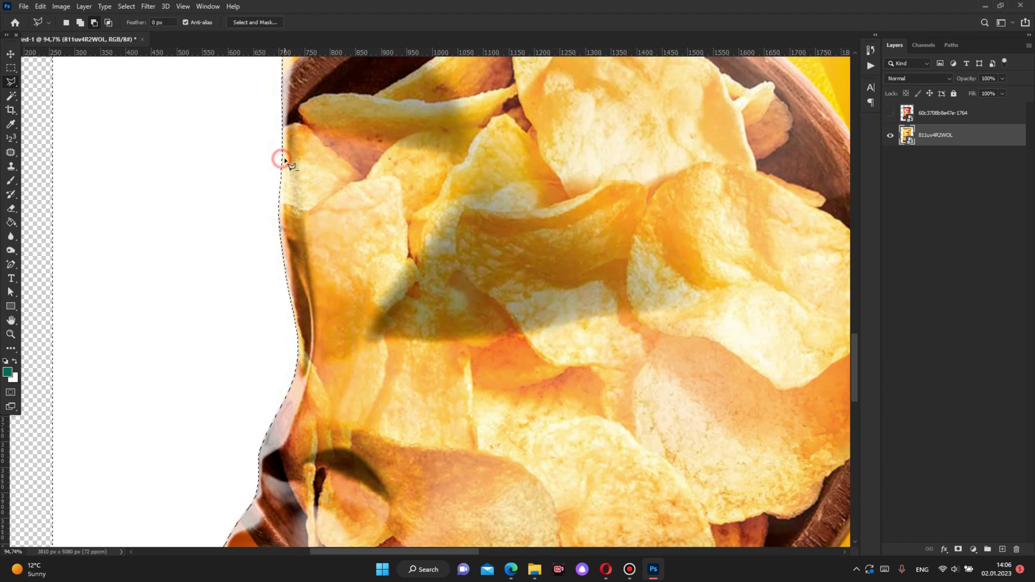
- Add the missed strip on the lower-left edge down to the bottom crimp
scroll(281, 160, "down", 3)
scroll(251, 294, "up", 2)
scroll(251, 294, "up", 2)
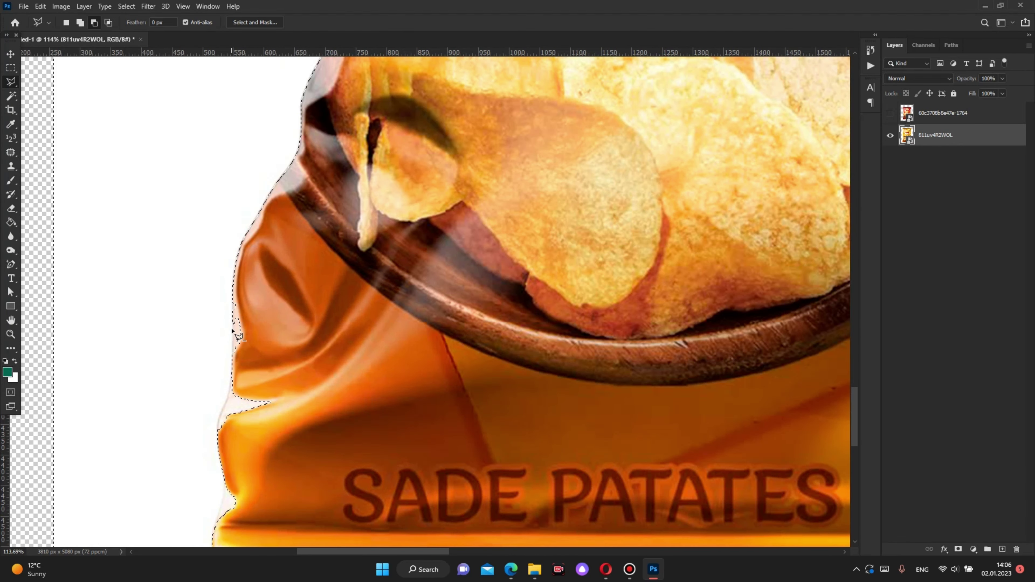
scroll(236, 291, "up", 2)
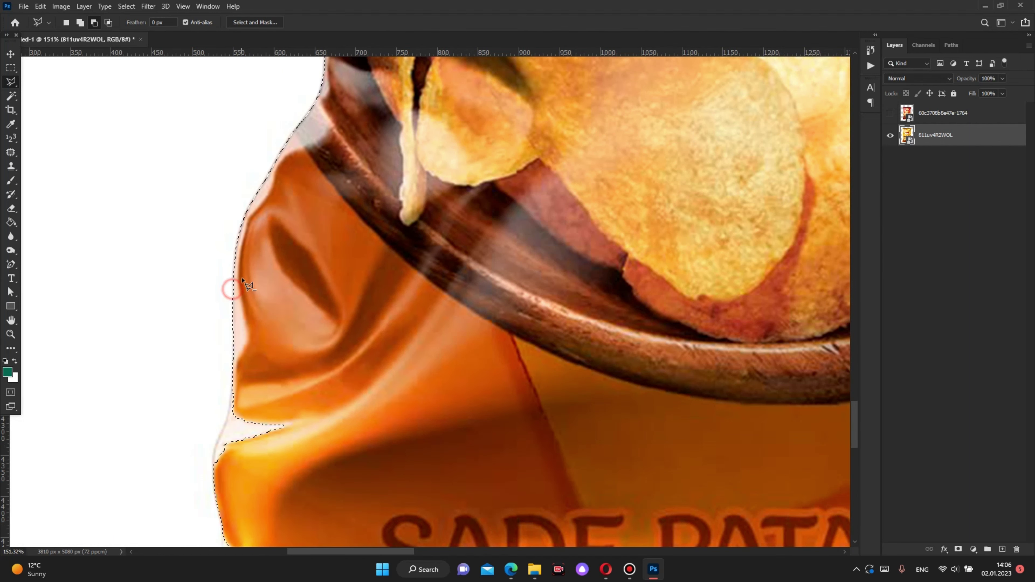
scroll(242, 281, "down", 3)
scroll(240, 301, "up", 4)
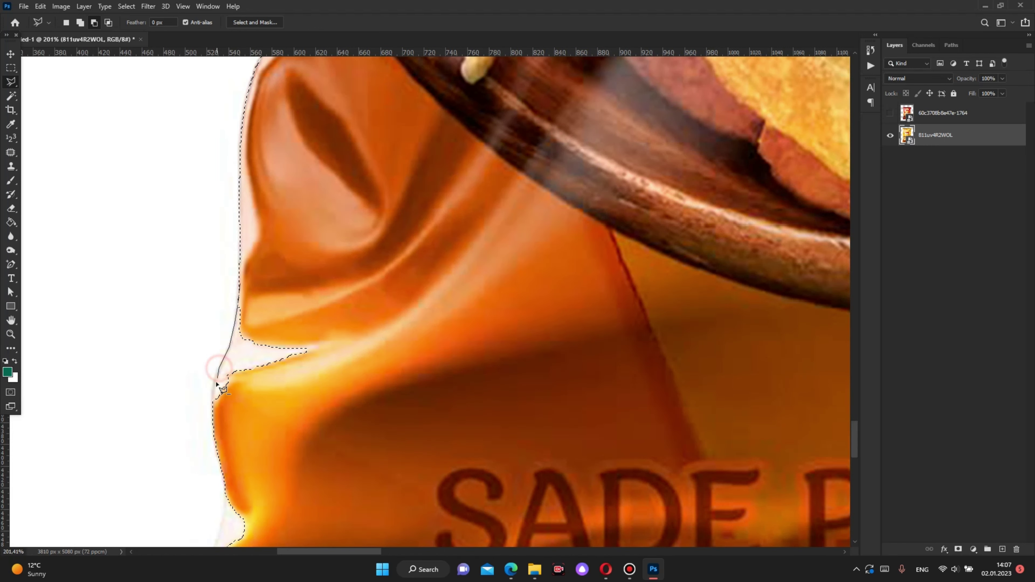
left_click(343, 359)
left_click(309, 298)
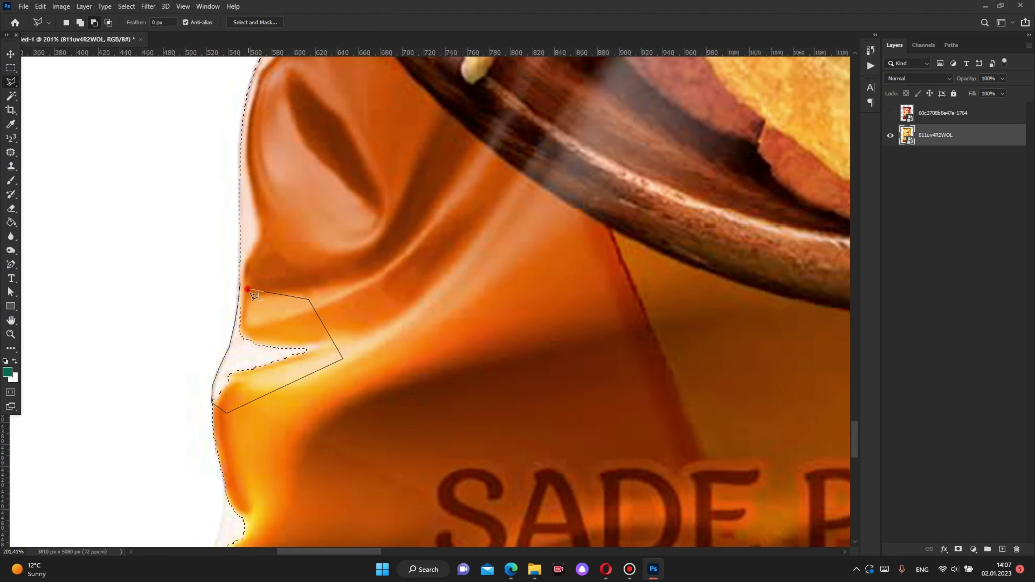
left_click(242, 285)
scroll(242, 285, "down", 3)
scroll(239, 350, "up", 4)
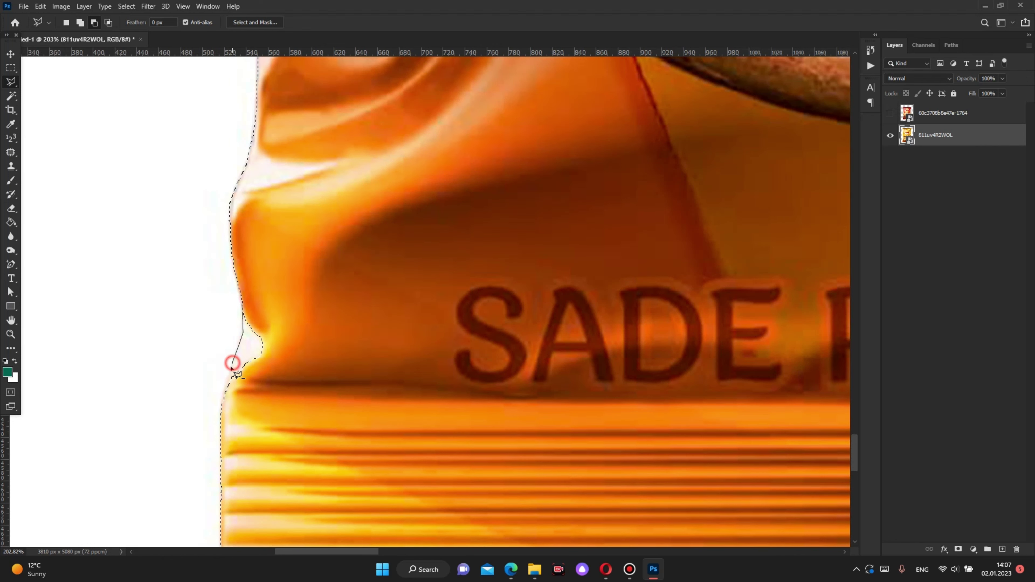
scroll(242, 303, "down", 2)
left_click(243, 301)
scroll(253, 303, "up", 2)
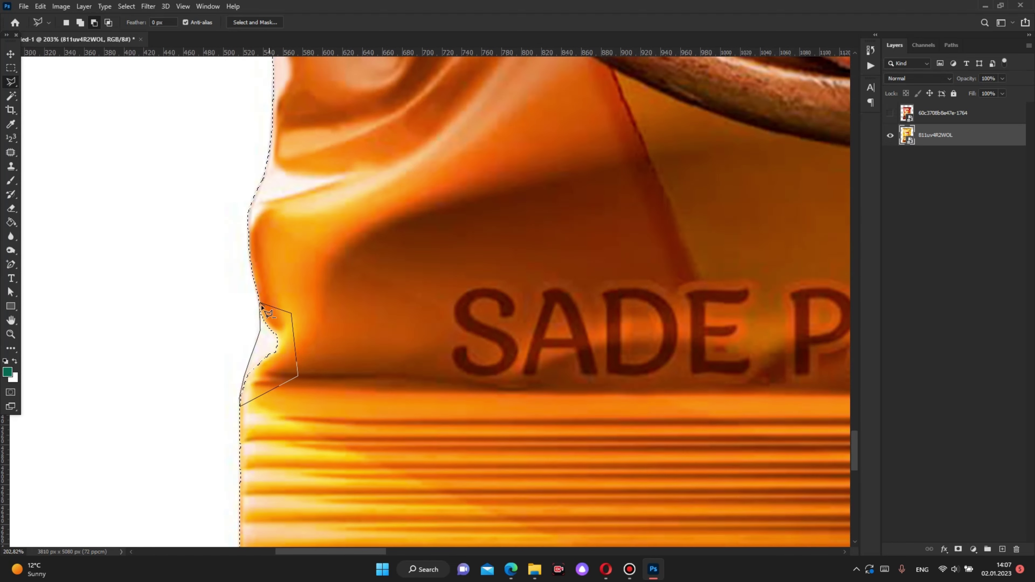
scroll(267, 312, "down", 3)
scroll(241, 310, "down", 3)
- Add the missed notch on the bag's right edge to the selection with a polygonal lasso loop
scroll(623, 330, "down", 1)
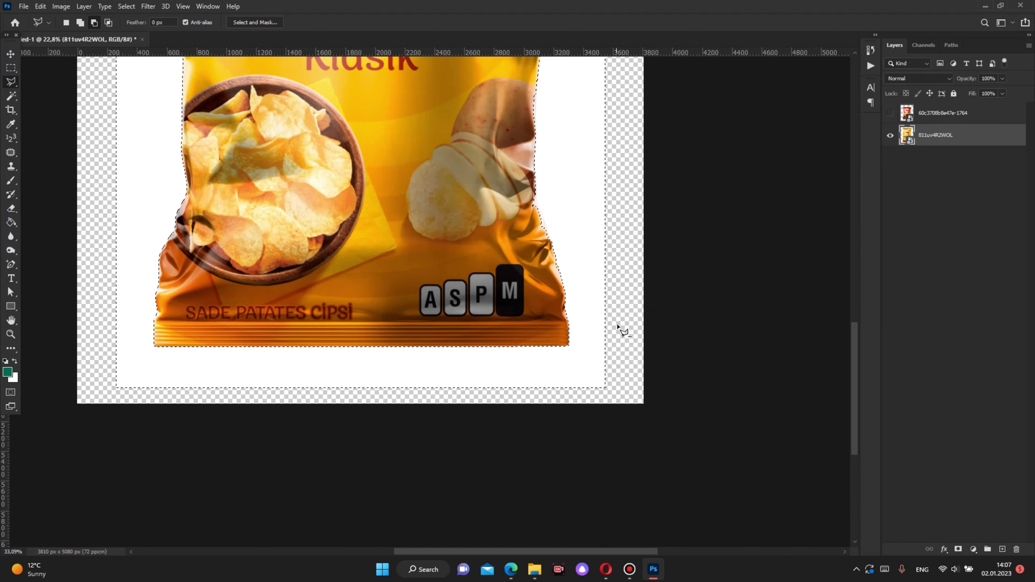
scroll(564, 322, "up", 3)
scroll(558, 316, "down", 3)
scroll(527, 259, "up", 3)
scroll(538, 207, "up", 2)
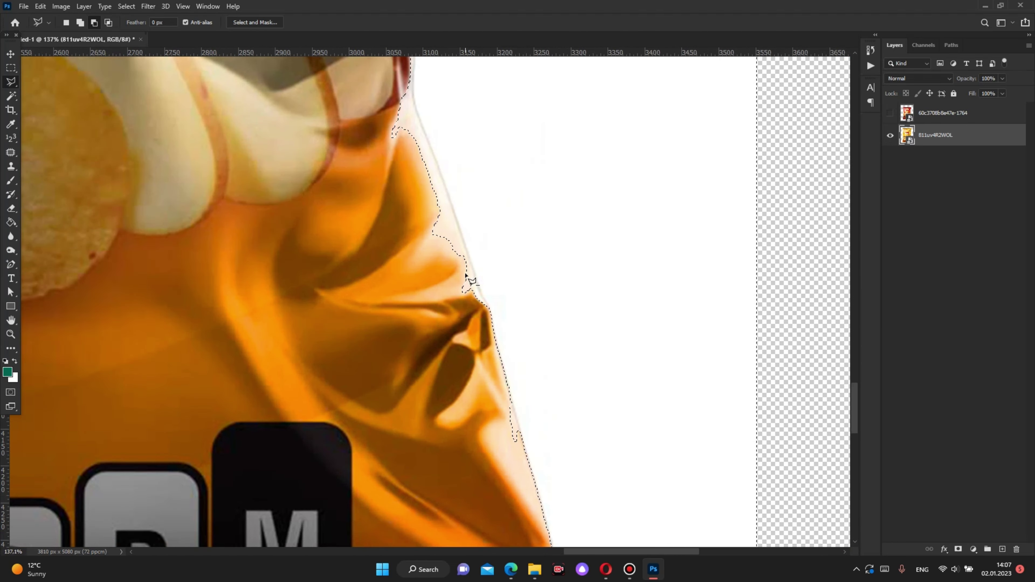
scroll(469, 277, "up", 2)
scroll(516, 414, "up", 2)
left_click(504, 456)
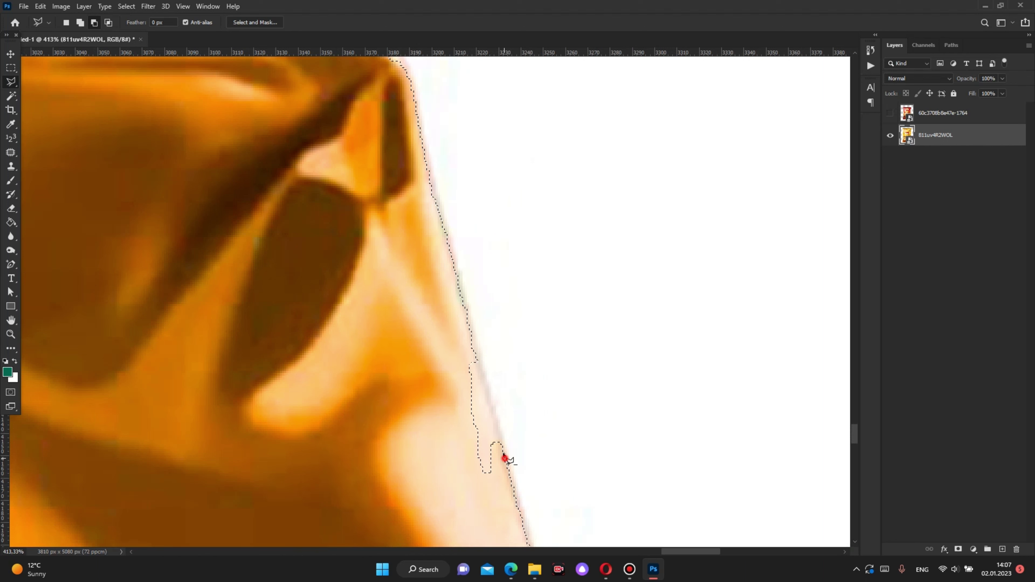
left_click(488, 396)
left_click(464, 326)
left_click(439, 361)
left_click(451, 476)
left_click(489, 493)
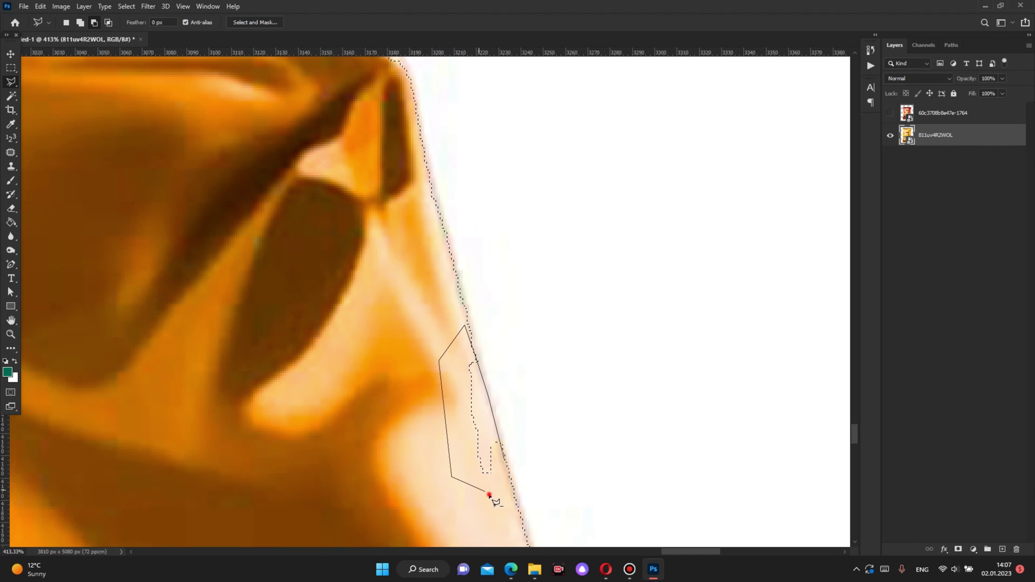
left_click(505, 458)
- Add the missed strip below the potato to the bag selection
scroll(469, 455, "down", 2)
scroll(441, 244, "down", 2)
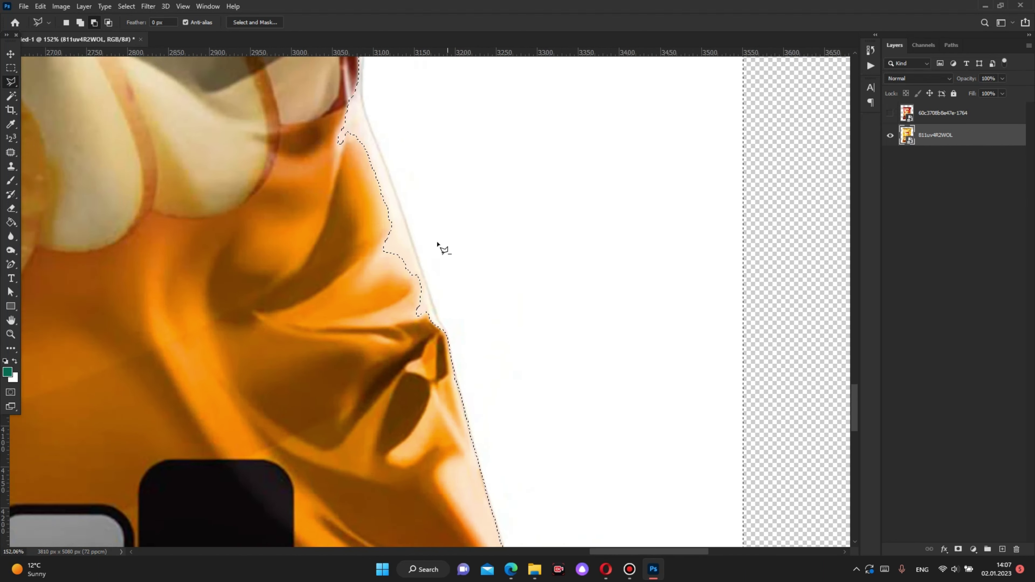
scroll(370, 216, "down", 1)
scroll(370, 215, "down", 1)
scroll(374, 264, "up", 3)
scroll(379, 326, "up", 1)
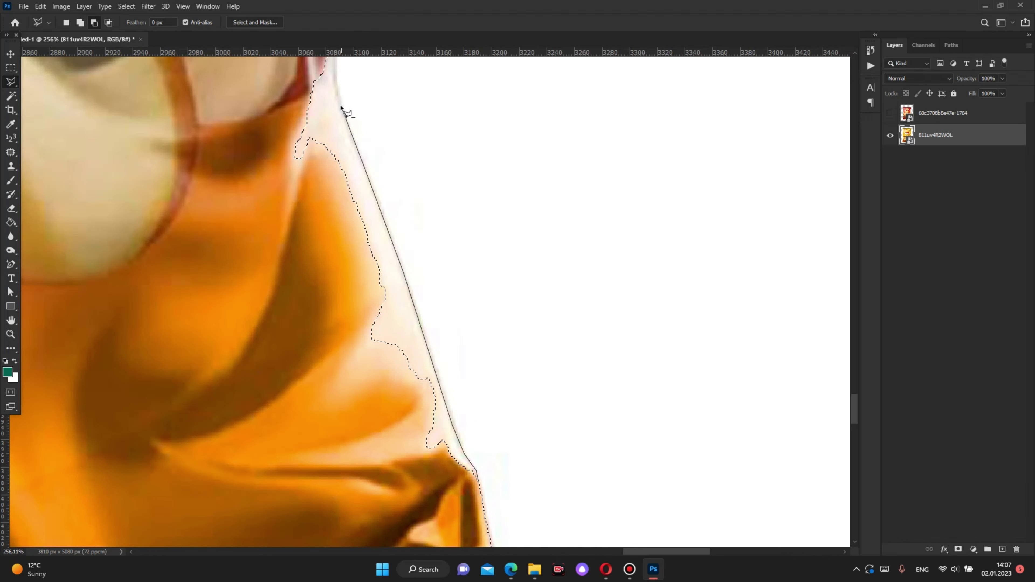
left_click(336, 82)
scroll(336, 82, "down", 1)
left_click(330, 241)
left_click(247, 411)
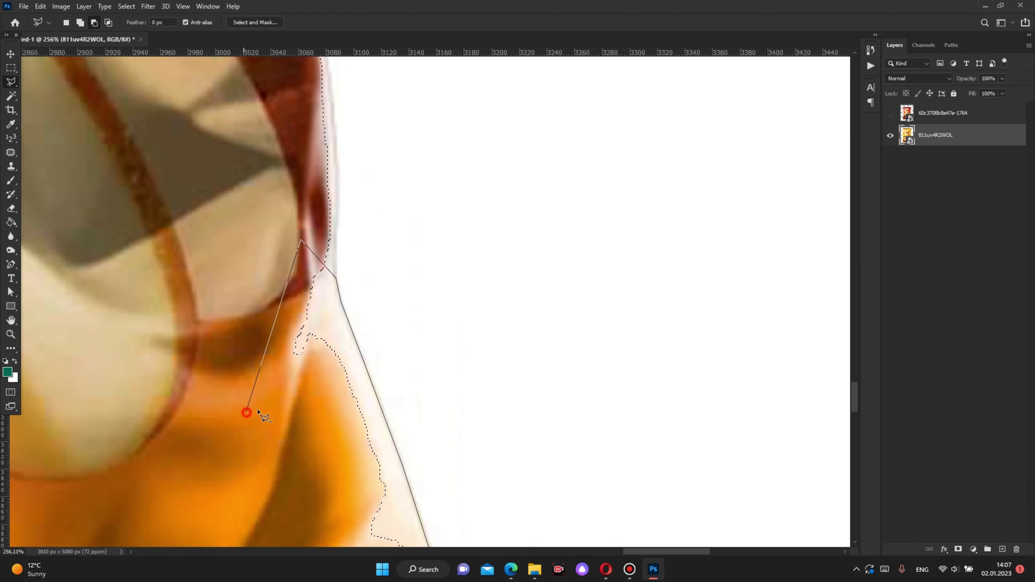
scroll(248, 412, "down", 1)
scroll(403, 511, "down", 1)
left_click(440, 456)
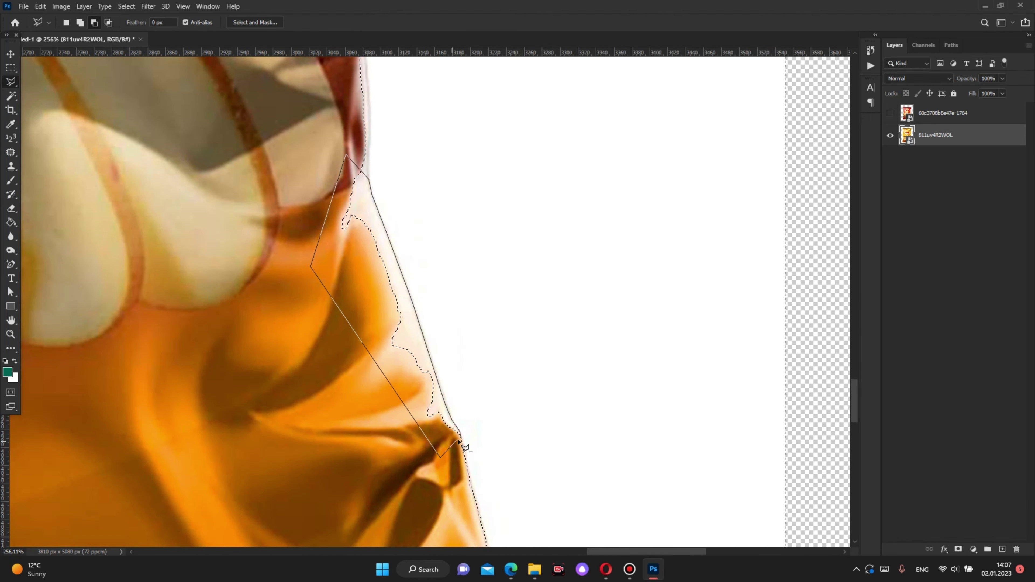
left_click(460, 438)
- Add the missed sliver farther down the bag's right edge to the selection
scroll(428, 441, "down", 1)
scroll(395, 440, "up", 2)
scroll(395, 440, "up", 2)
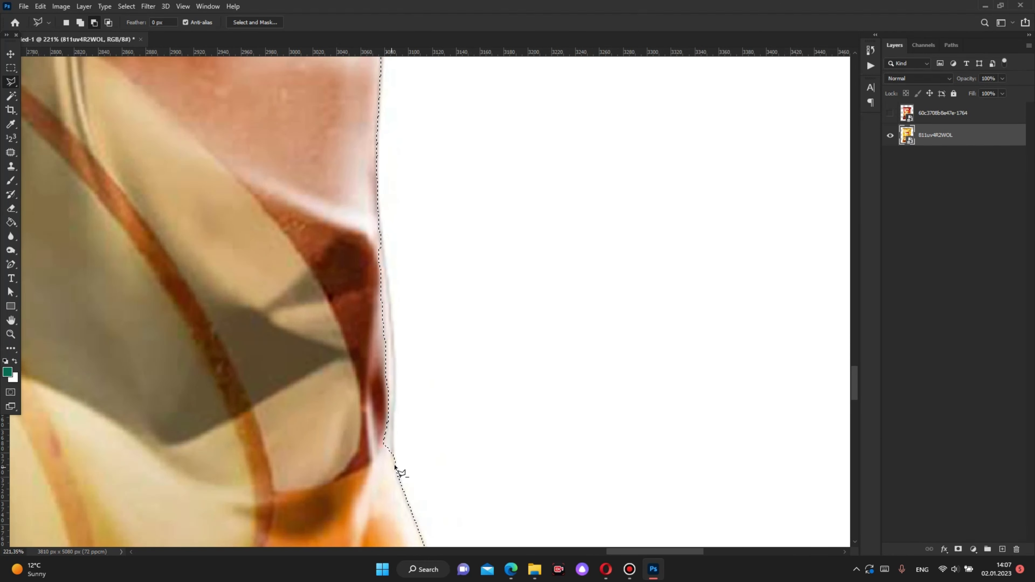
left_click(394, 416)
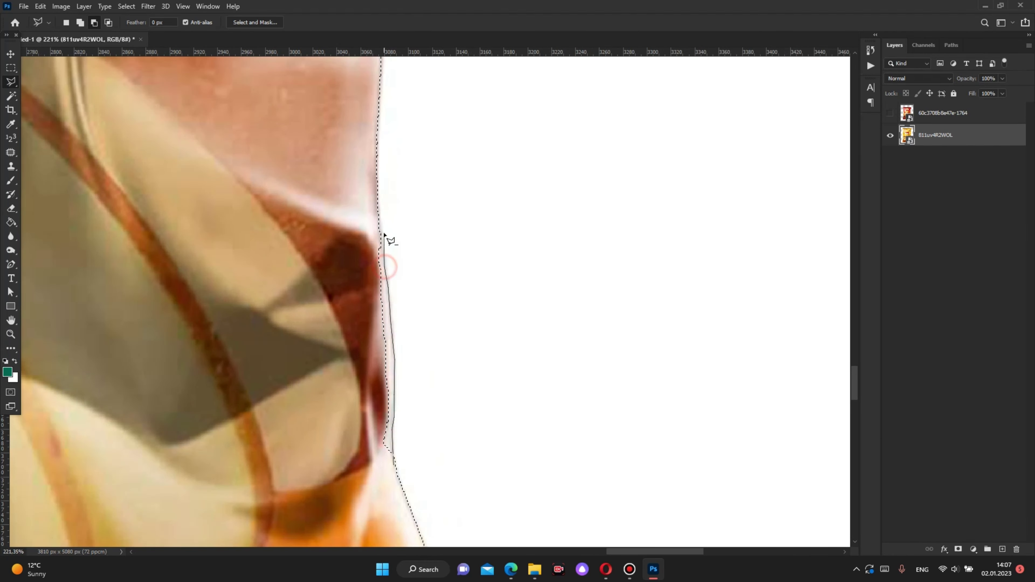
left_click(290, 387)
left_click(391, 469)
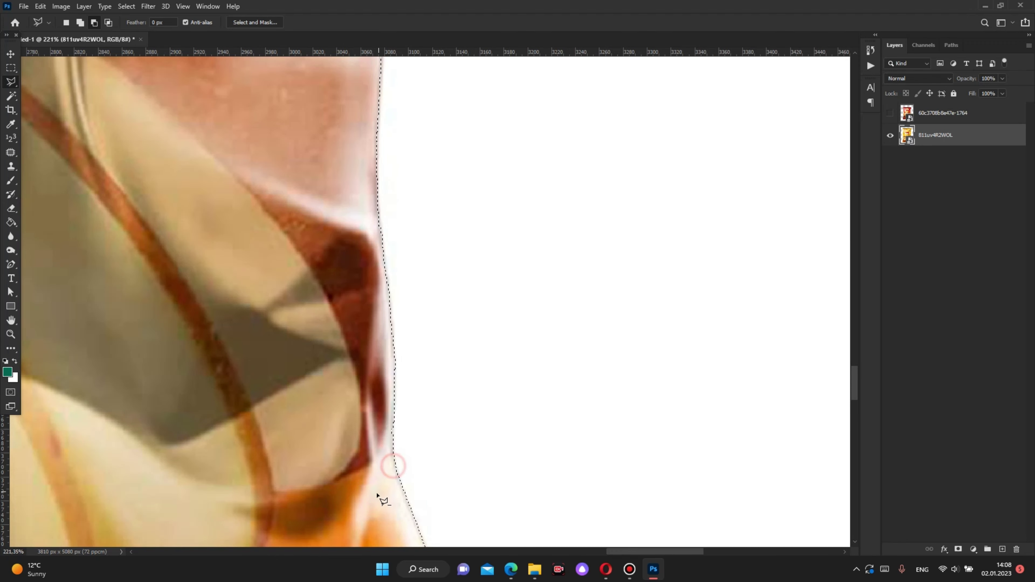
- Add the missed strip beside the potato to the bag selection
scroll(382, 485, "down", 2)
scroll(386, 330, "down", 1)
scroll(391, 361, "up", 2)
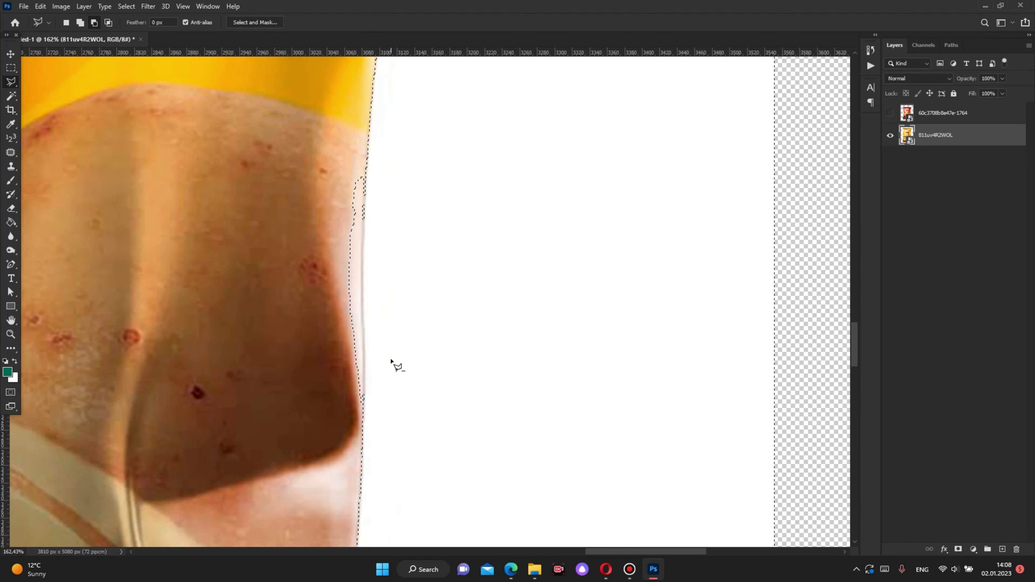
left_click(366, 166)
left_click(362, 349)
left_click(366, 369)
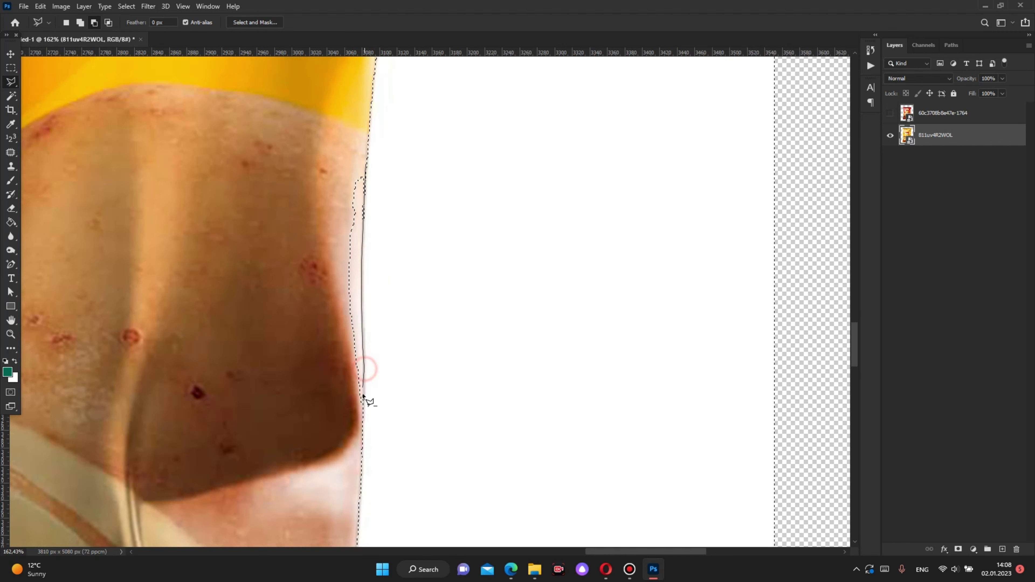
left_click(360, 424)
left_click(324, 394)
left_click(298, 262)
left_click(368, 160)
- Trace a lasso outline up the bag edge beside the chip and back inside the bag
scroll(395, 294, "down", 3)
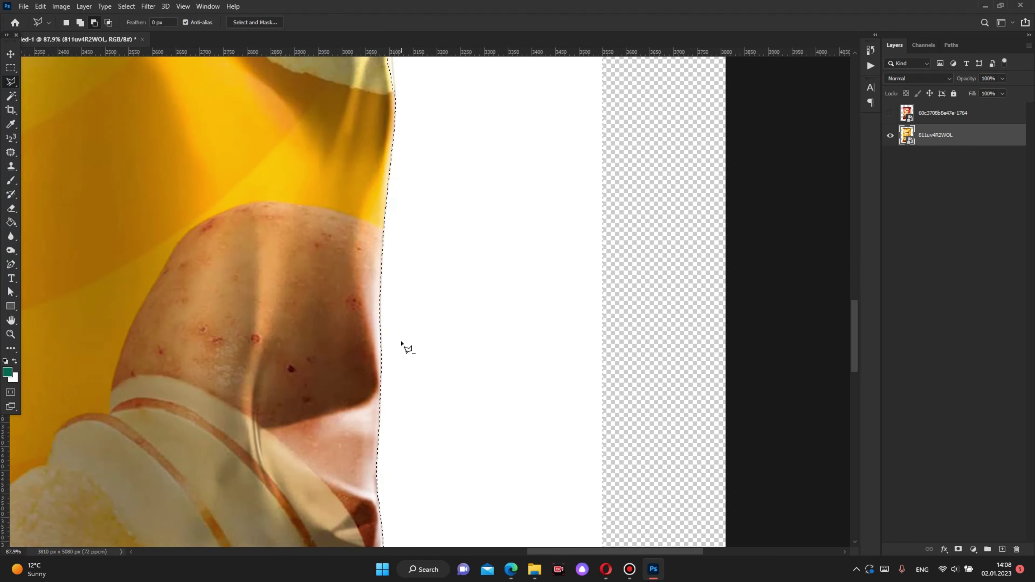
scroll(401, 285, "down", 3)
scroll(407, 269, "up", 2)
scroll(415, 281, "down", 2)
scroll(418, 211, "up", 1)
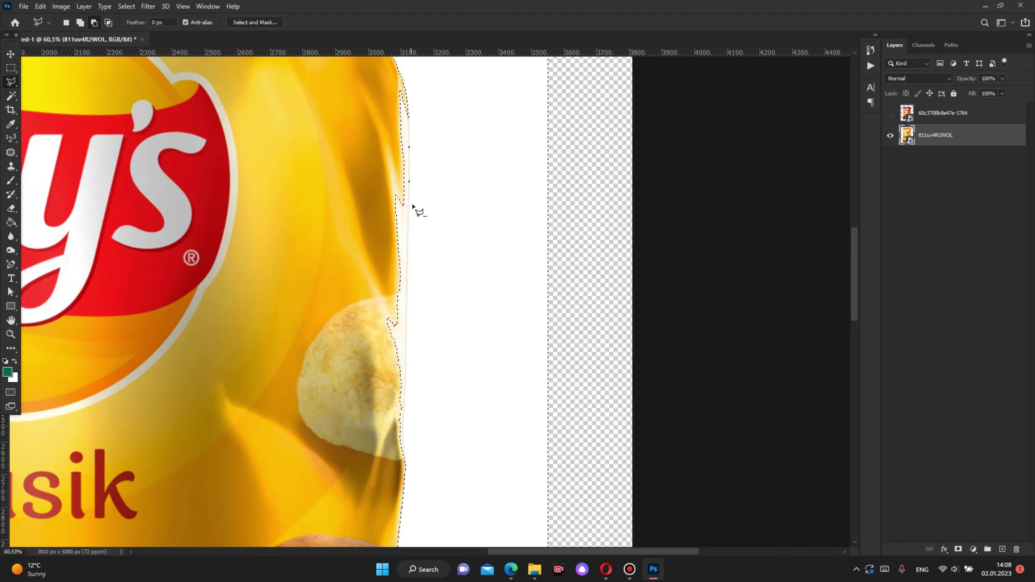
scroll(398, 469, "up", 1)
left_click(405, 449)
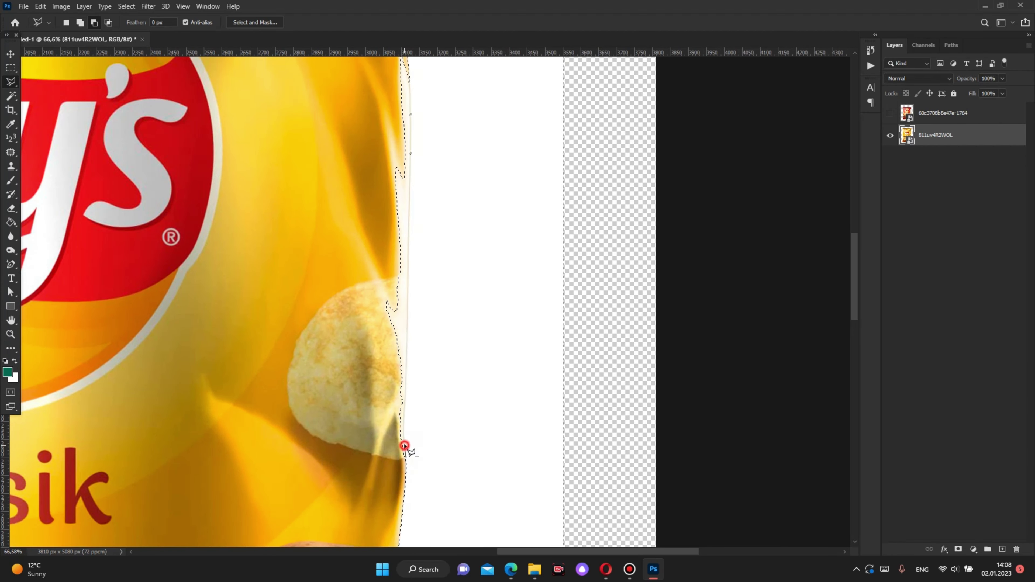
left_click(406, 375)
left_click(406, 335)
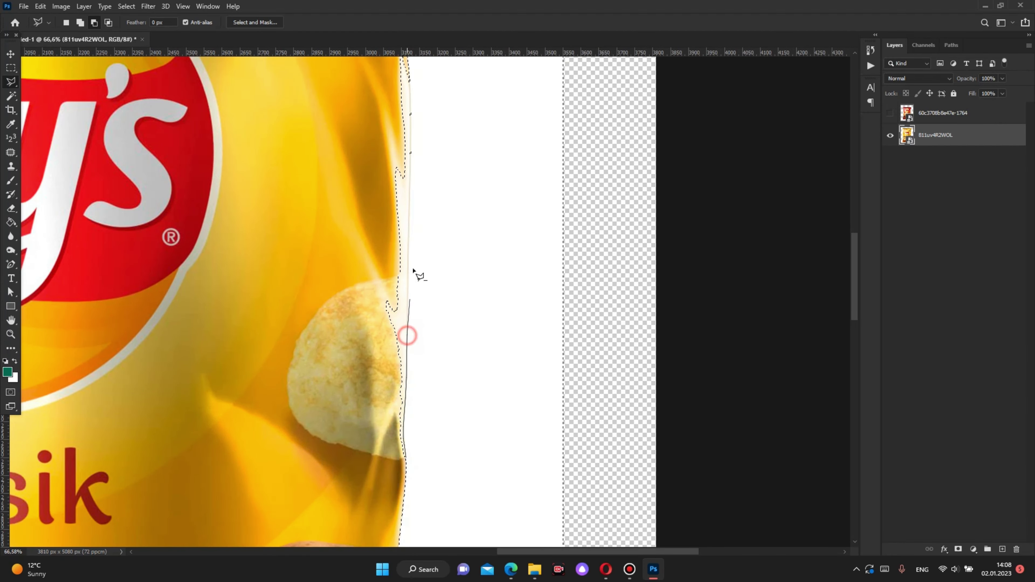
scroll(407, 258, "up", 3)
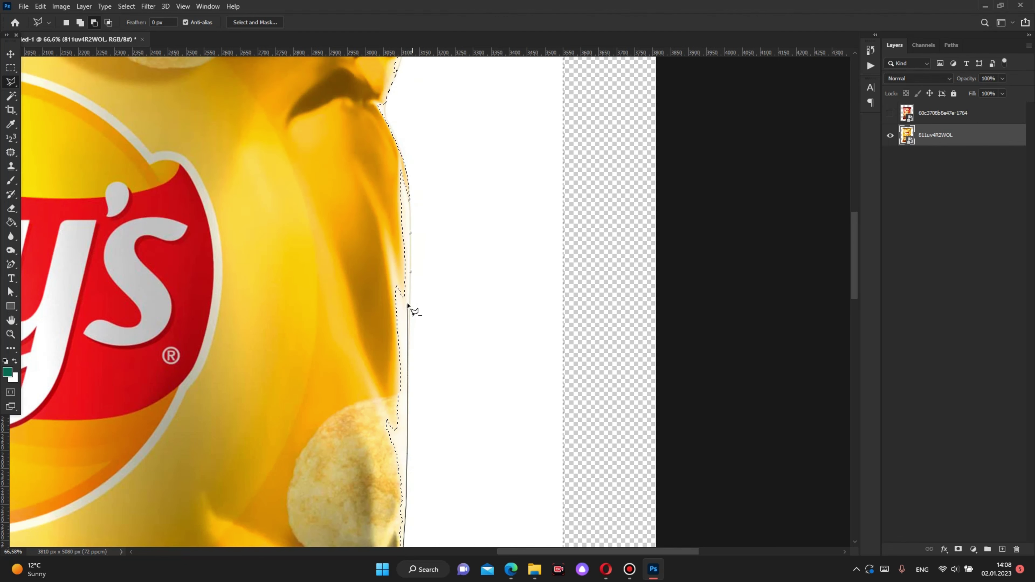
left_click(411, 274)
left_click(410, 198)
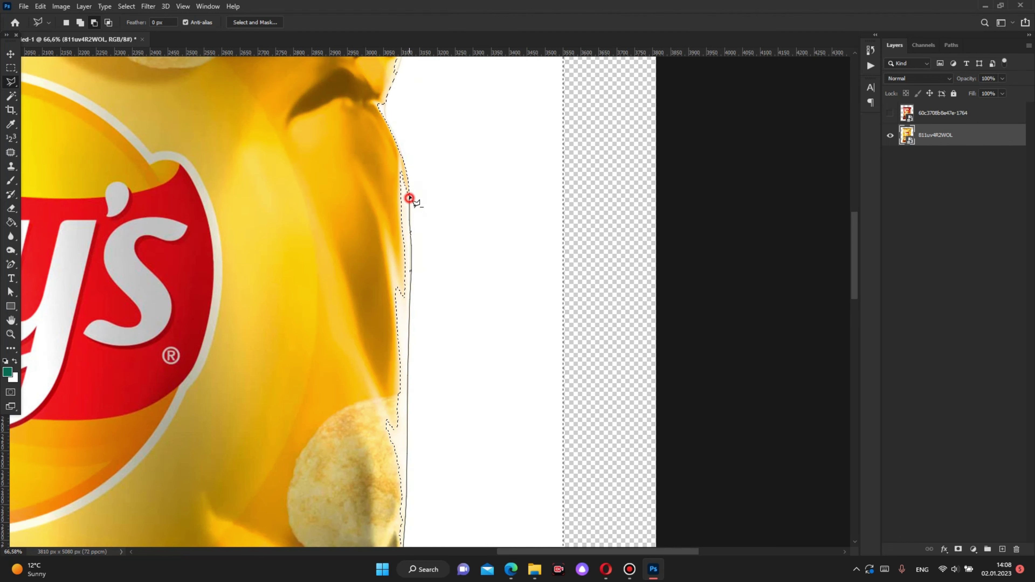
left_click(344, 269)
left_click(355, 471)
scroll(359, 450, "down", 2)
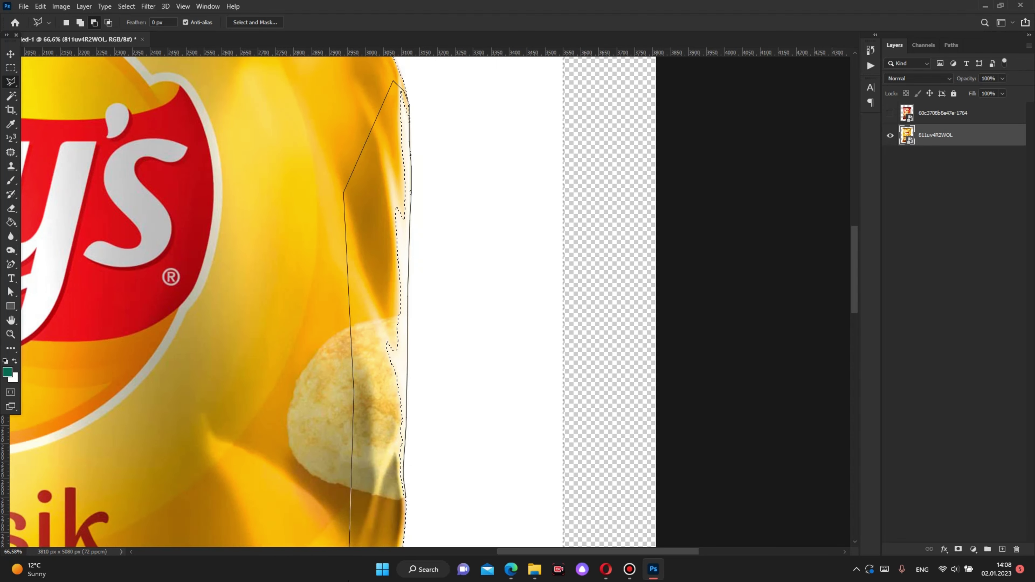
scroll(381, 358, "down", 2)
left_click(382, 436)
- Finish the edge strip beside the chip and merge it into the selection
left_click_drag(412, 446, 411, 215)
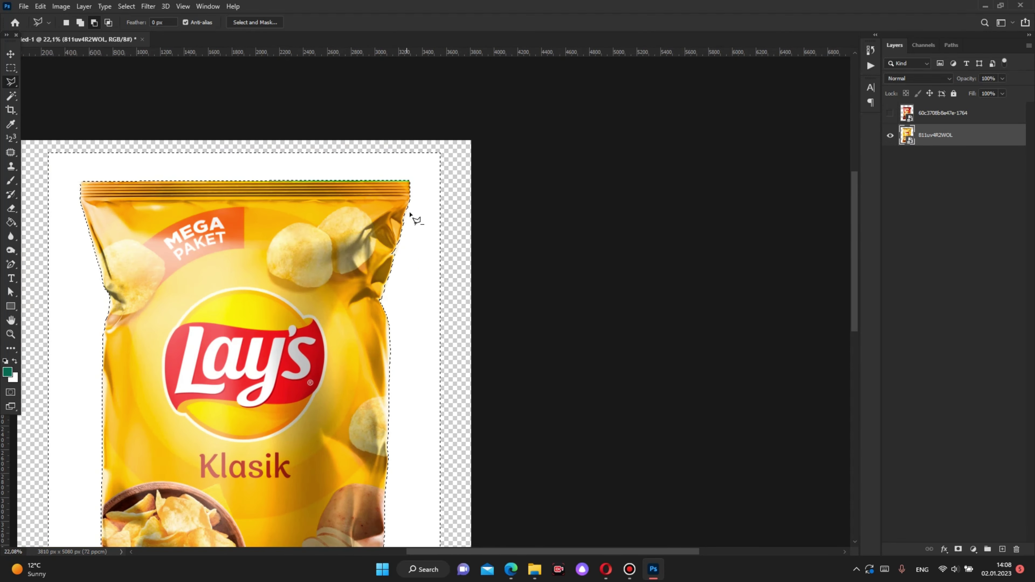
scroll(341, 474, "up", 3)
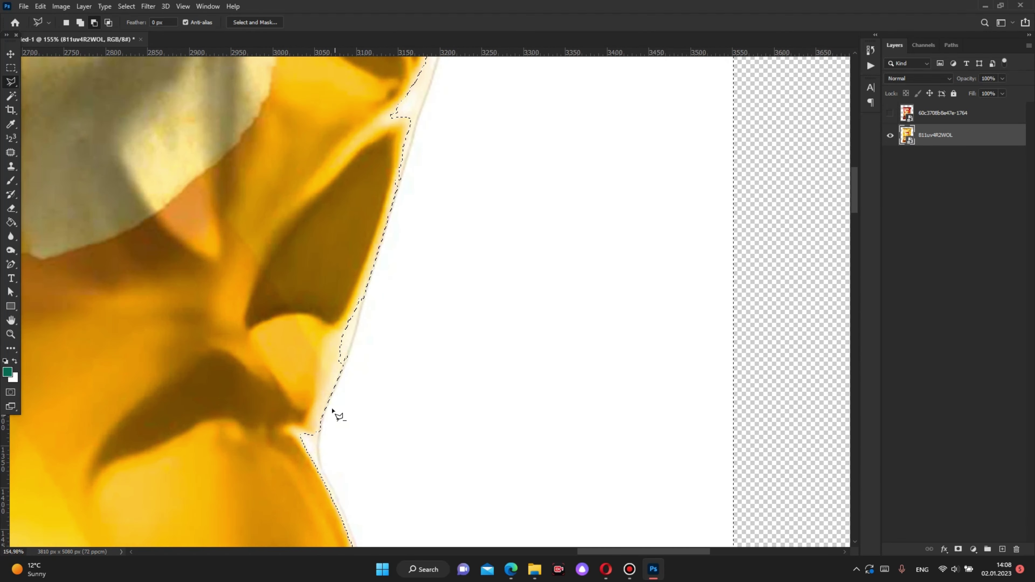
scroll(335, 412, "down", 3)
scroll(337, 469, "up", 5)
scroll(328, 379, "up", 1)
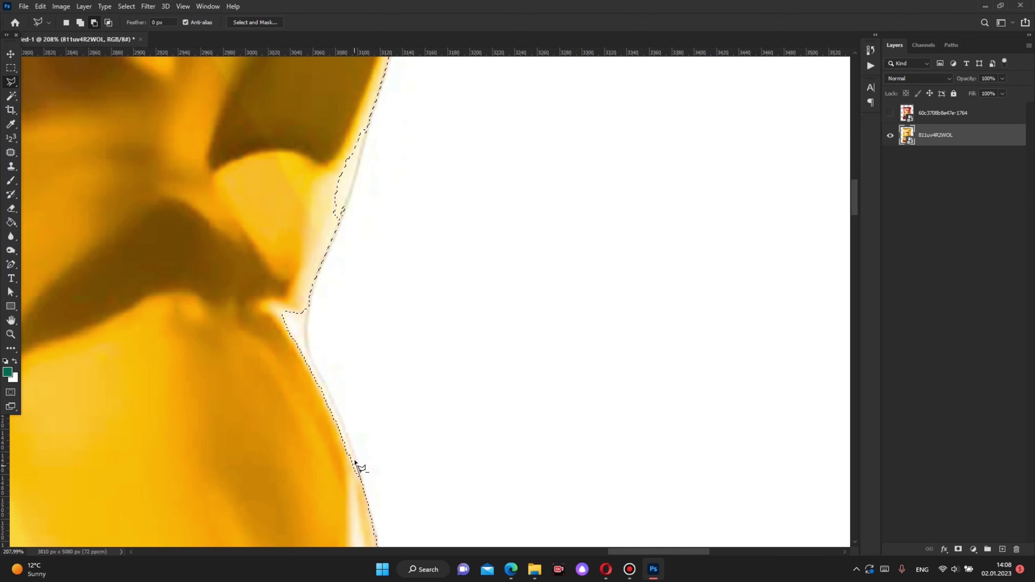
- Trace and close a lasso outline hugging the crinkled foil up the bag's right edge
left_click_drag(356, 461, 330, 395)
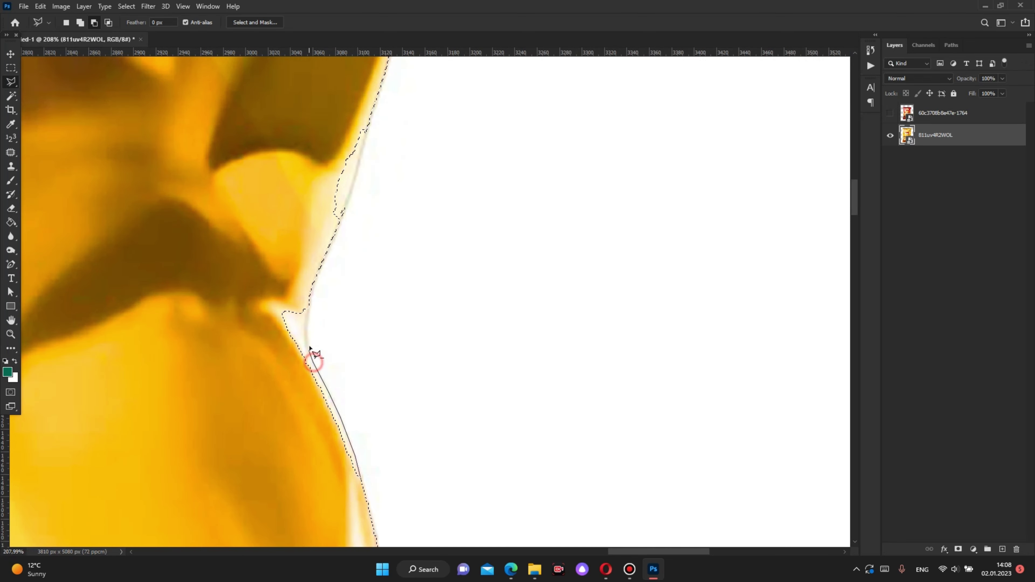
left_click_drag(306, 324, 341, 221)
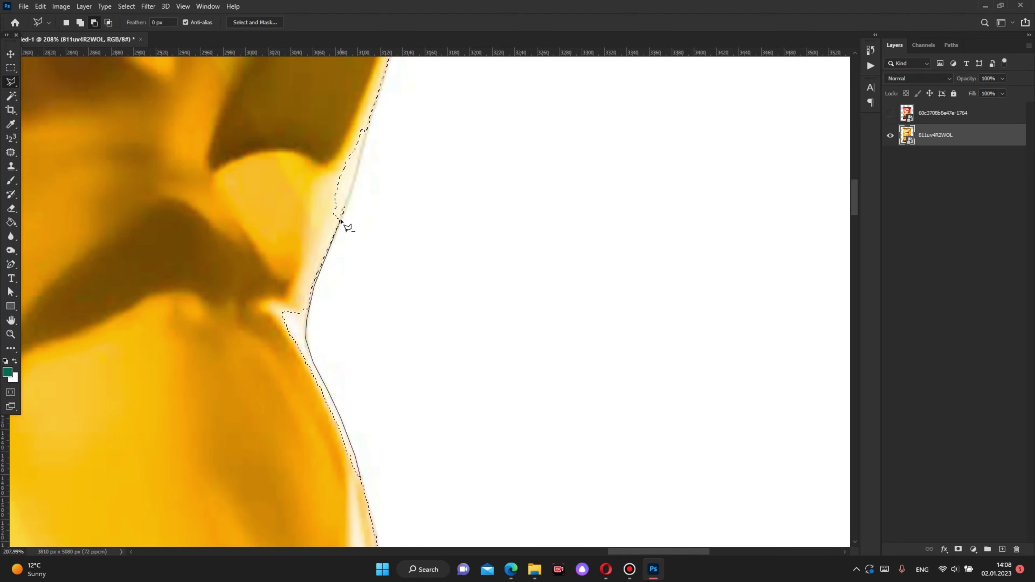
left_click(346, 119)
left_click(199, 218)
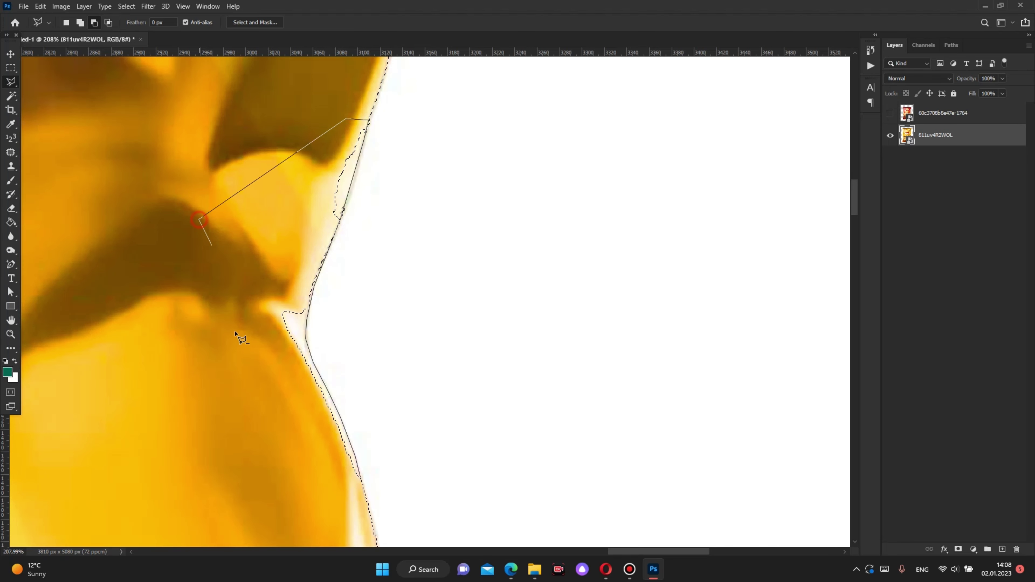
left_click(238, 384)
left_click(287, 440)
left_click(346, 491)
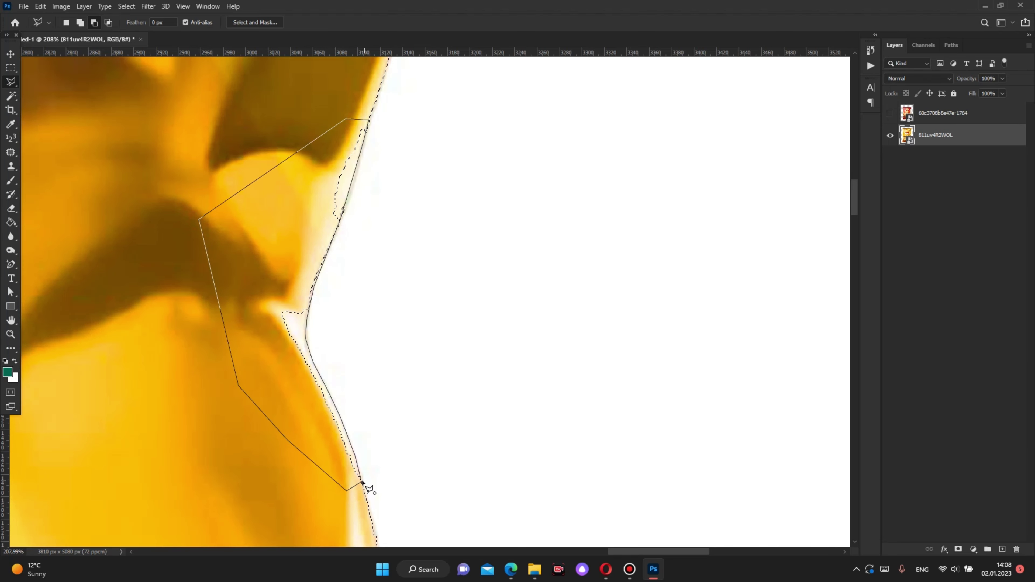
left_click(362, 482)
scroll(363, 485, "down", 3)
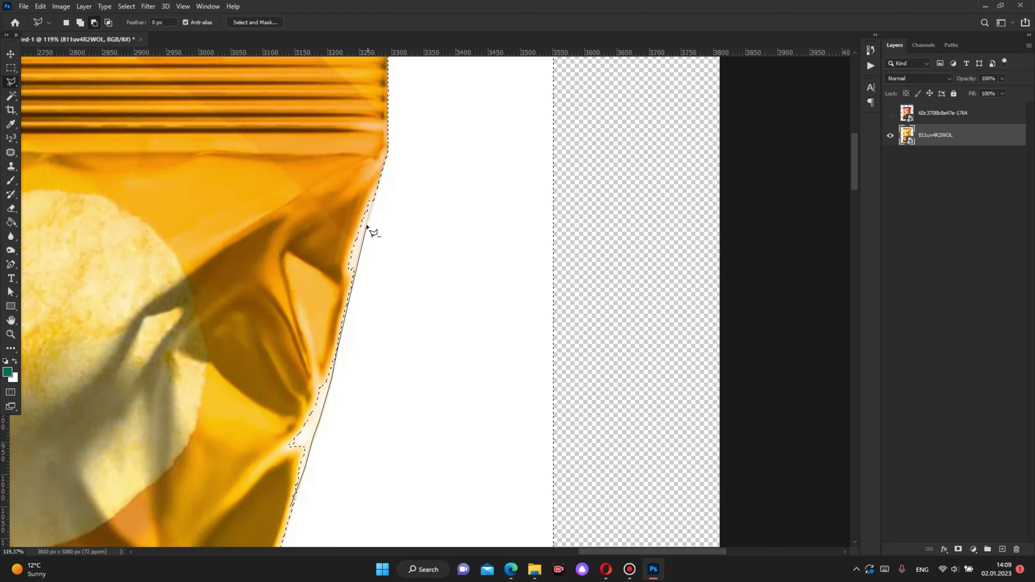
- Close another lasso outline along the bag's upper-right edge below the top seal
left_click(368, 178)
left_click(277, 217)
left_click(247, 433)
left_click(261, 504)
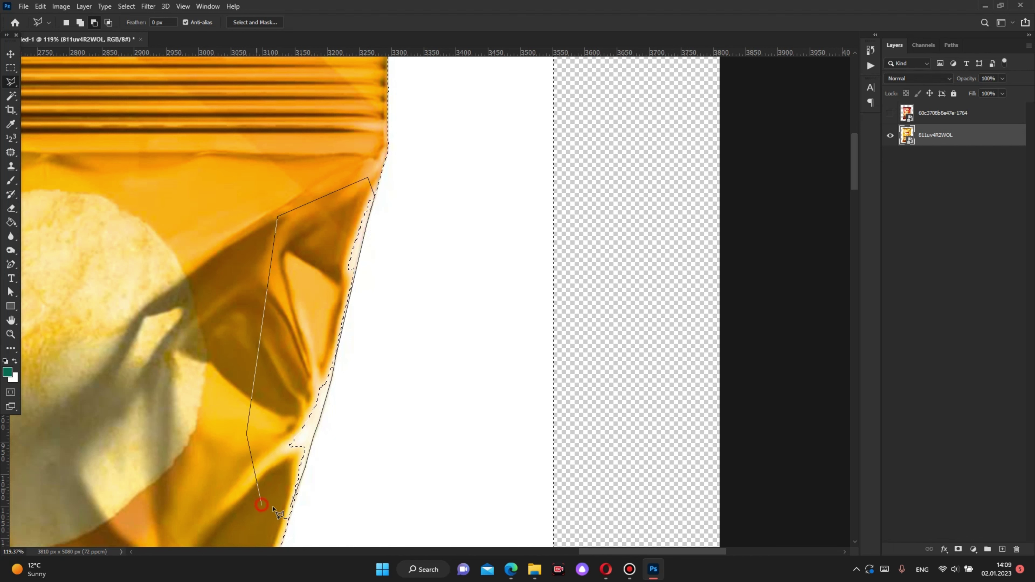
double_click(290, 507)
scroll(297, 302, "down", 5)
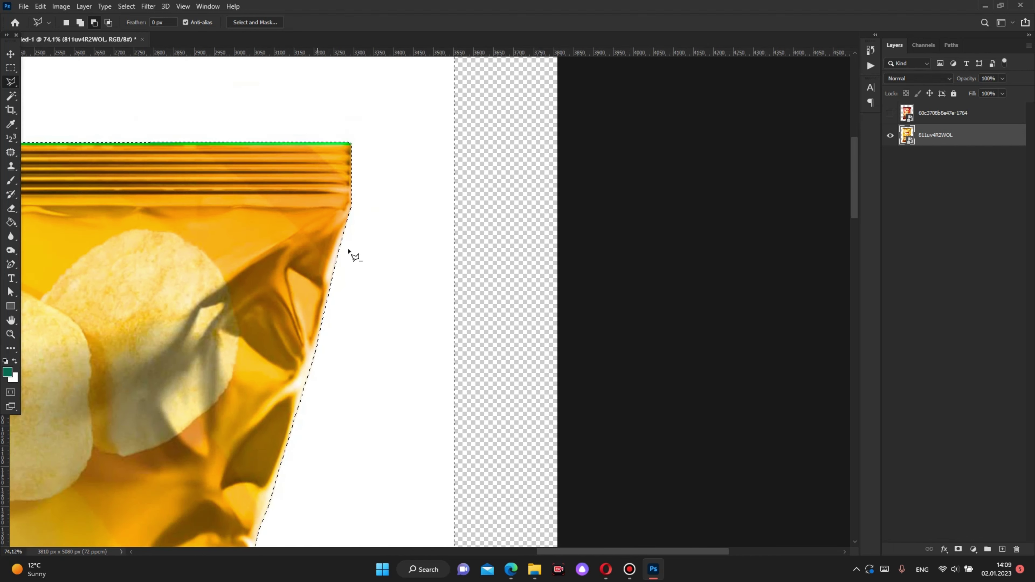
- Draw a lasso outline around the bag's top-right seal corner
scroll(355, 249, "up", 1)
scroll(363, 240, "down", 3)
scroll(397, 88, "up", 2)
scroll(406, 111, "up", 2)
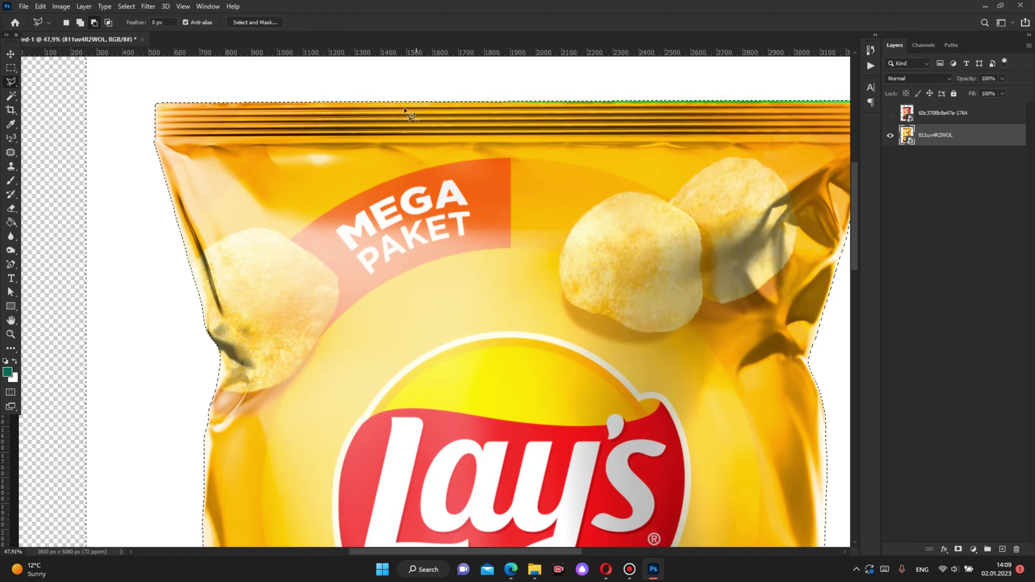
scroll(642, 78, "down", 2)
scroll(450, 150, "up", 5)
scroll(517, 157, "down", 3)
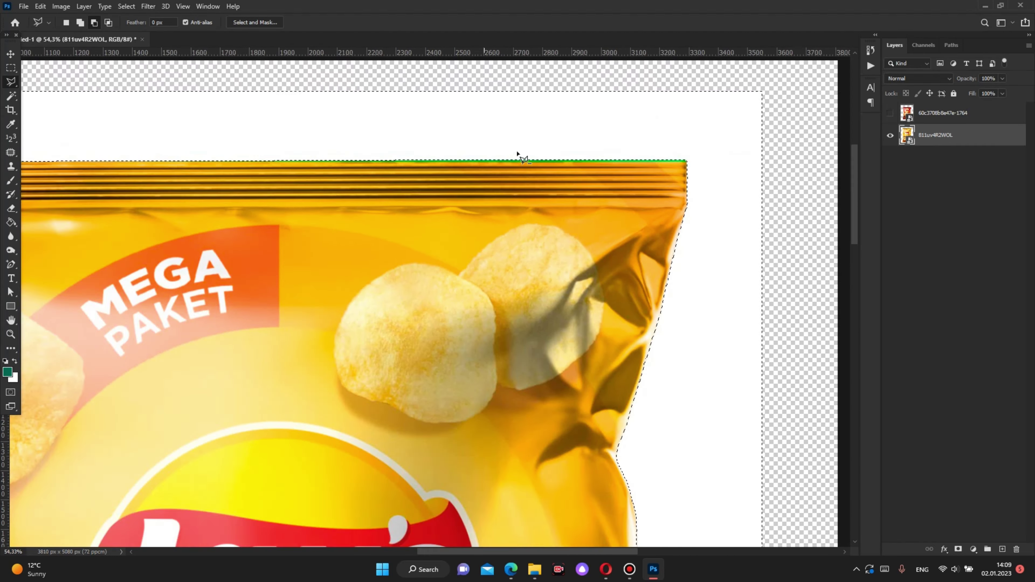
scroll(719, 179, "up", 2)
scroll(734, 167, "up", 2)
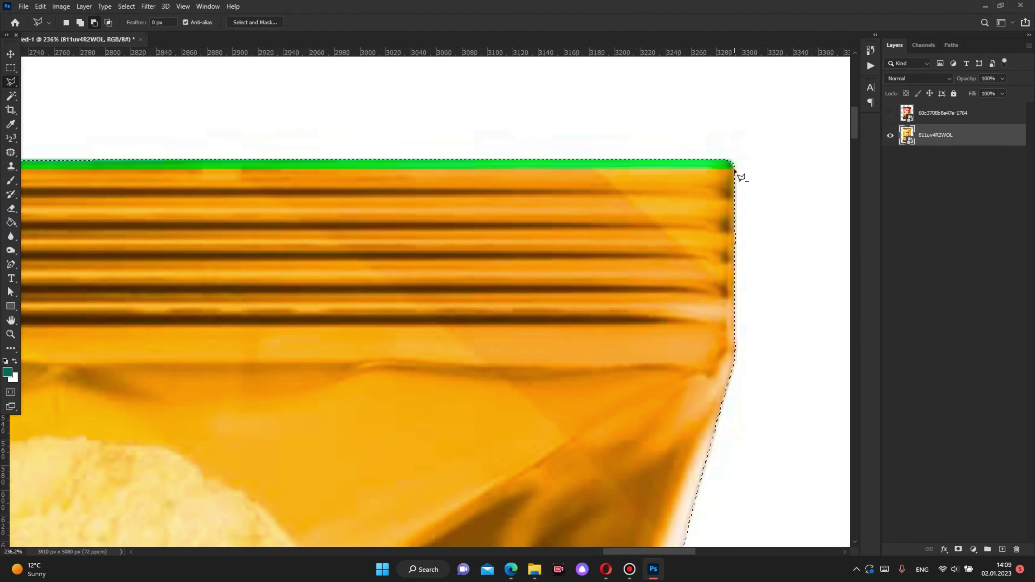
left_click(733, 165)
scroll(510, 211, "down", 3)
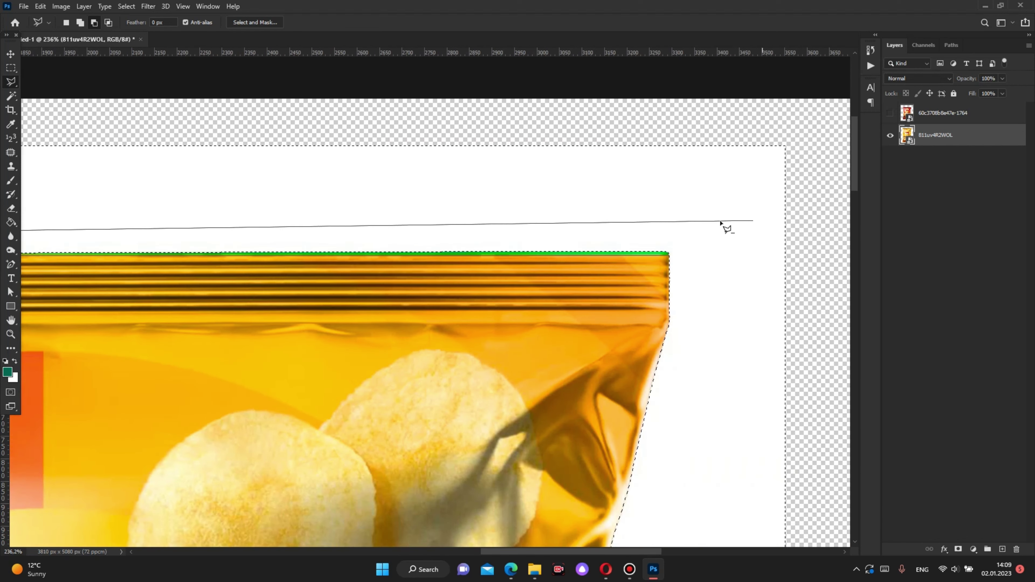
left_click(689, 235)
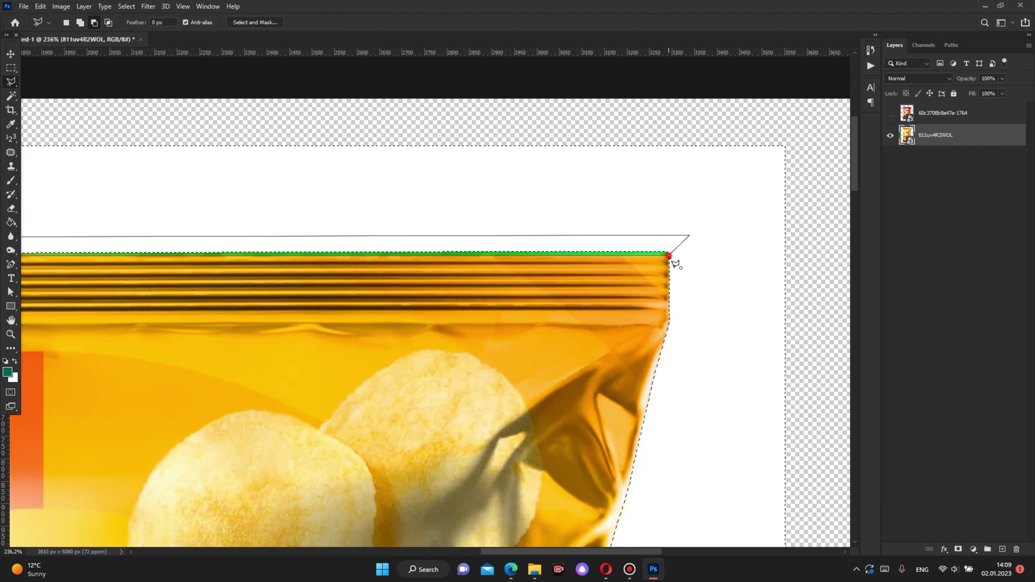
double_click(687, 232)
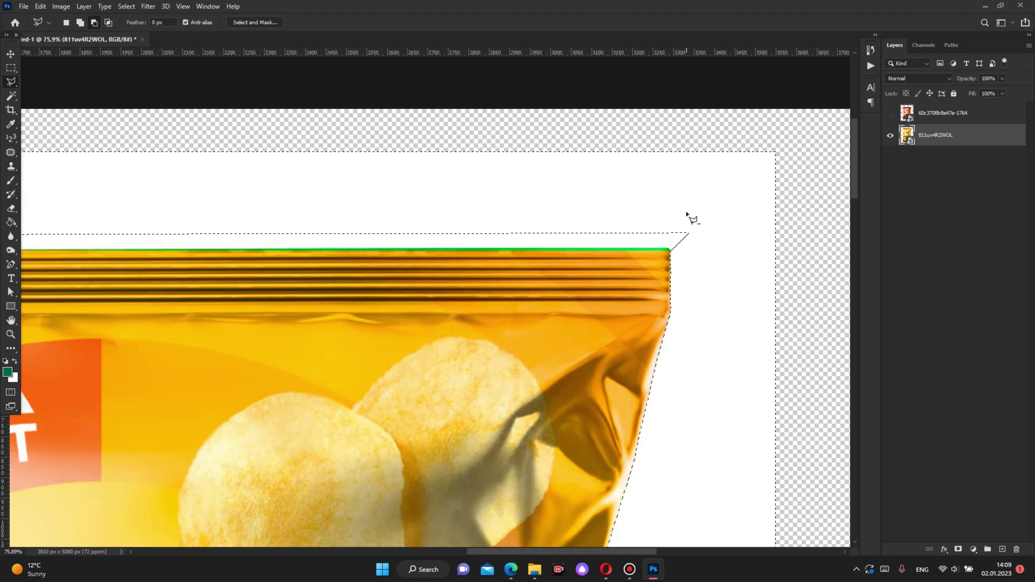
- Switch the lasso mode from Subtract to Add, close the corner outline, and begin tracing the top edge
left_click(80, 22)
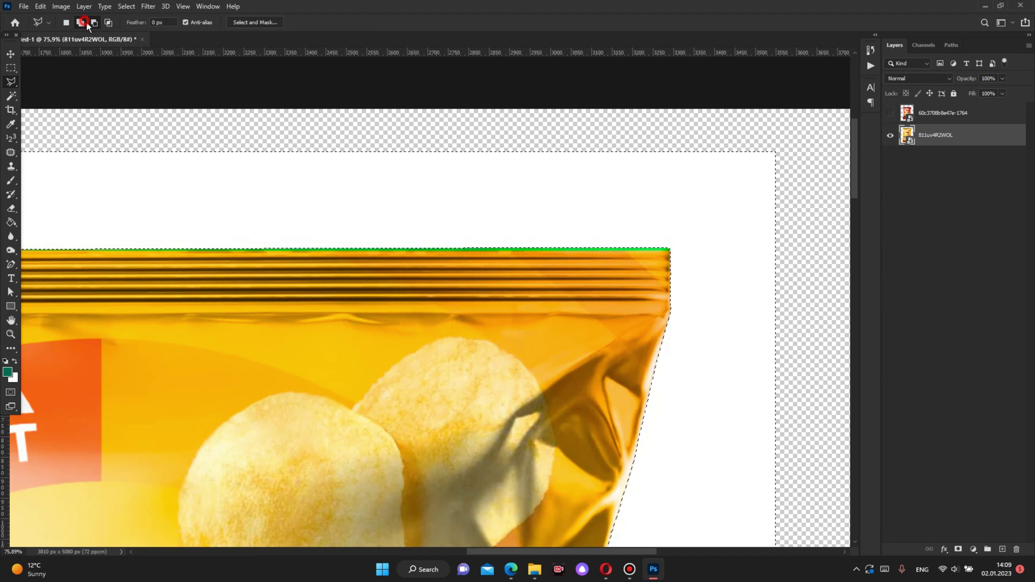
scroll(650, 240, "up", 5)
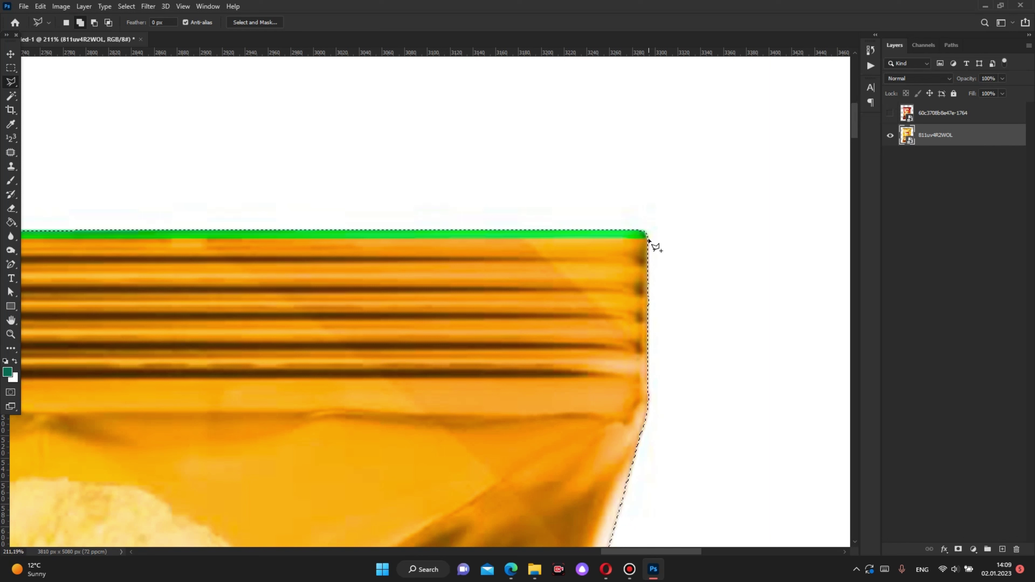
scroll(654, 241, "up", 1)
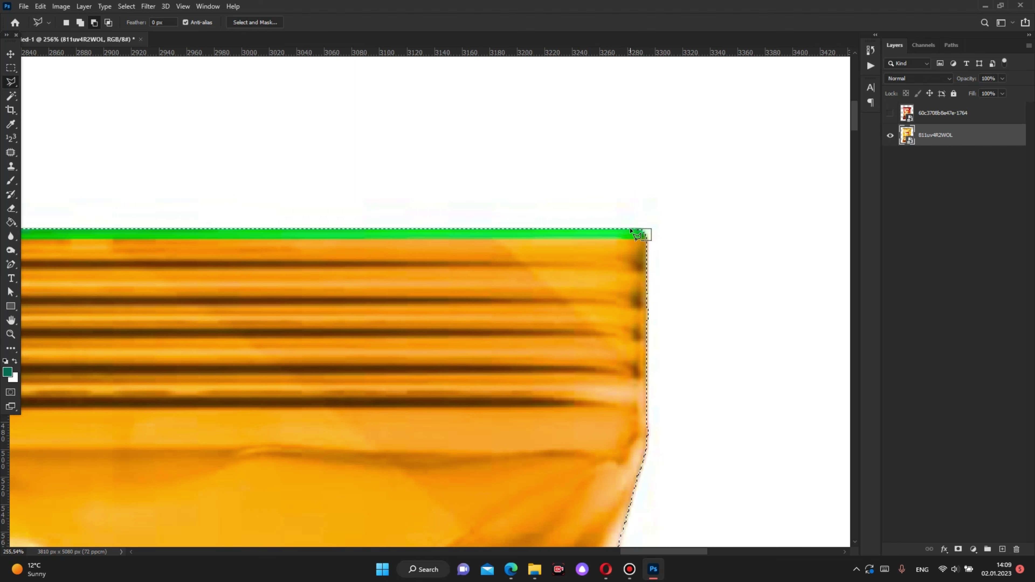
key("ctrl+minus")
key("Return")
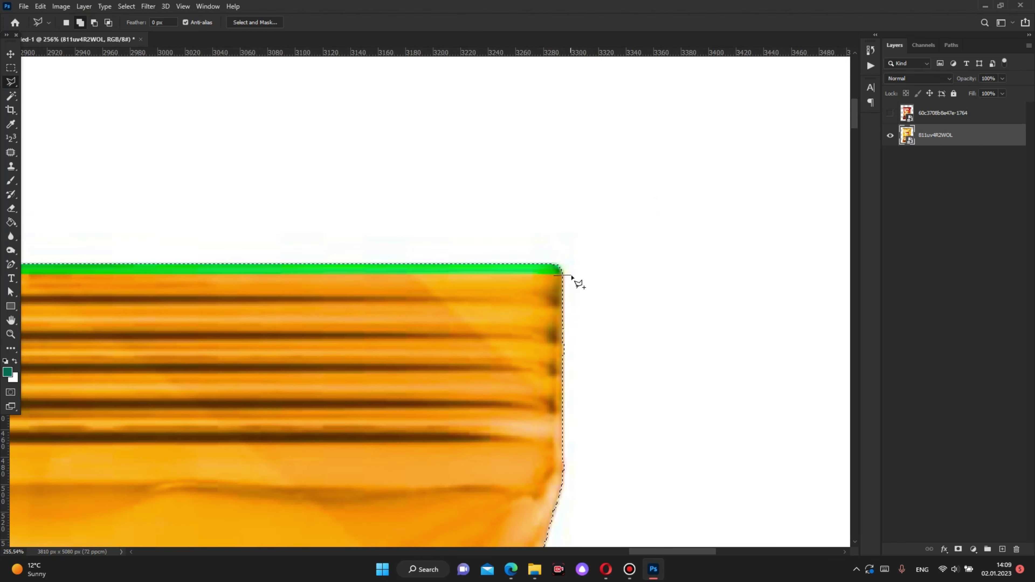
left_click(573, 254)
left_click(523, 254)
- Close a lasso outline spanning the bag's top seal from top-right past top-left
left_click(565, 263)
scroll(464, 271, "down", 5)
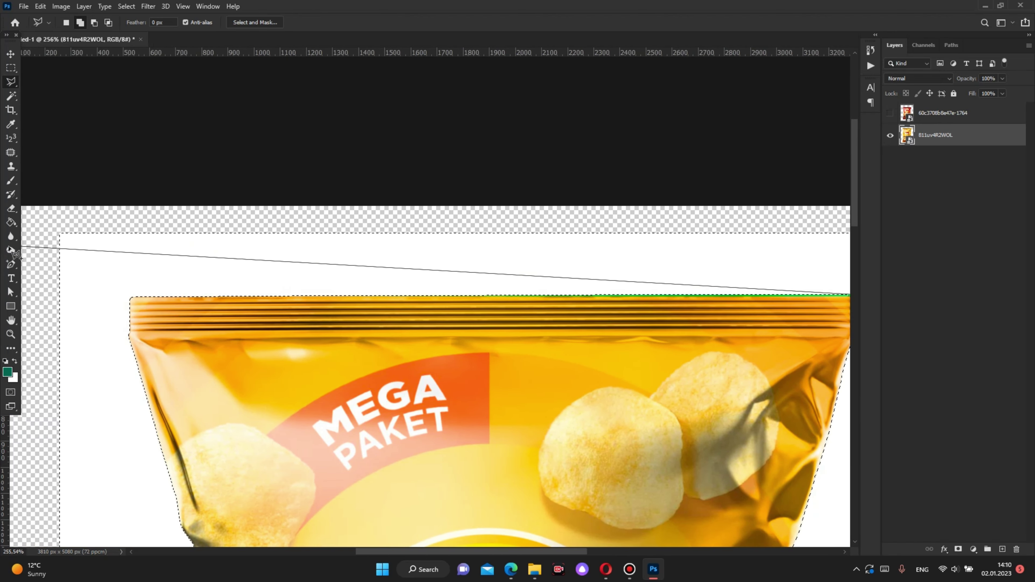
left_click(116, 295)
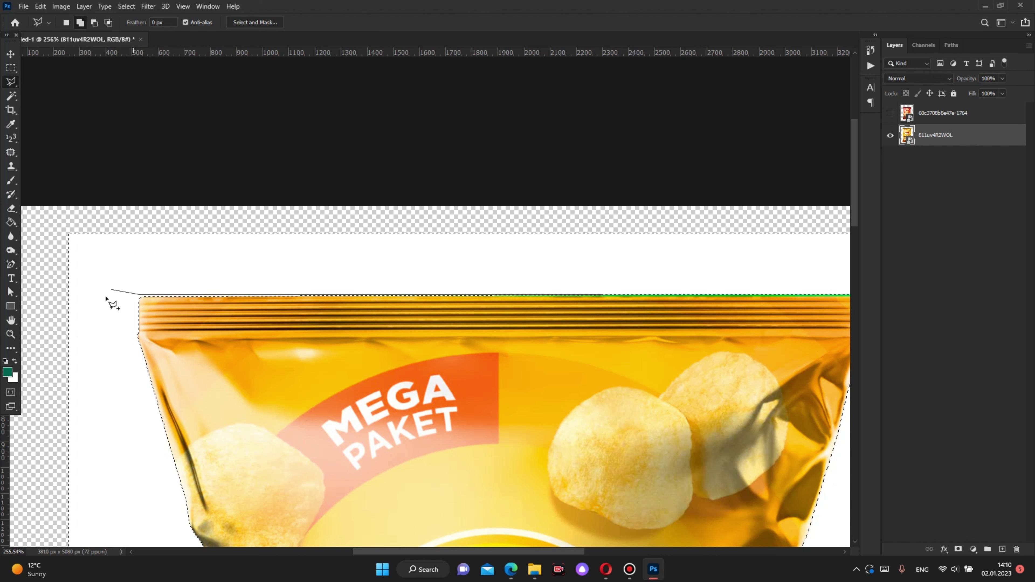
scroll(105, 299, "up", 3)
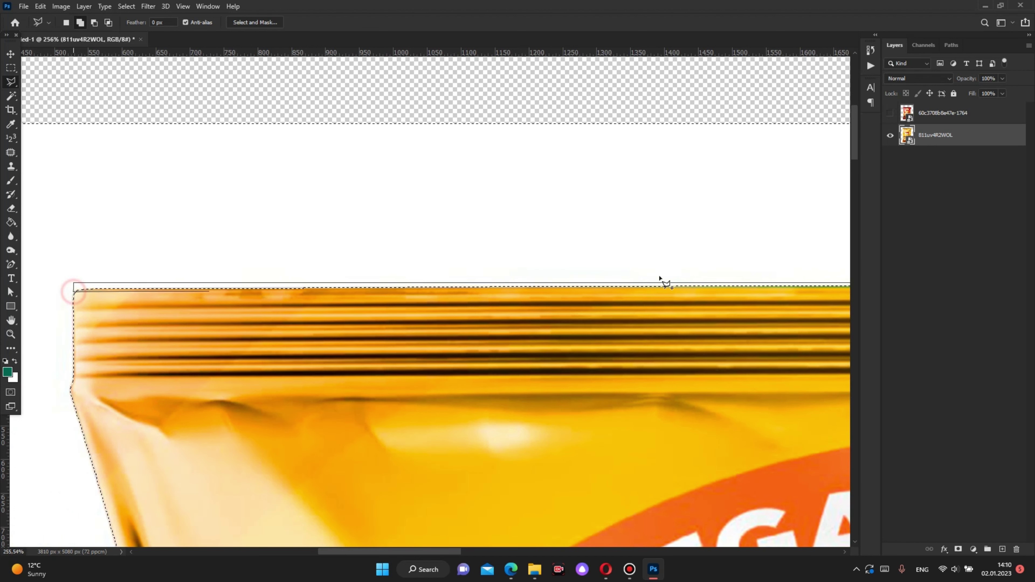
scroll(663, 279, "down", 3)
left_click(848, 294)
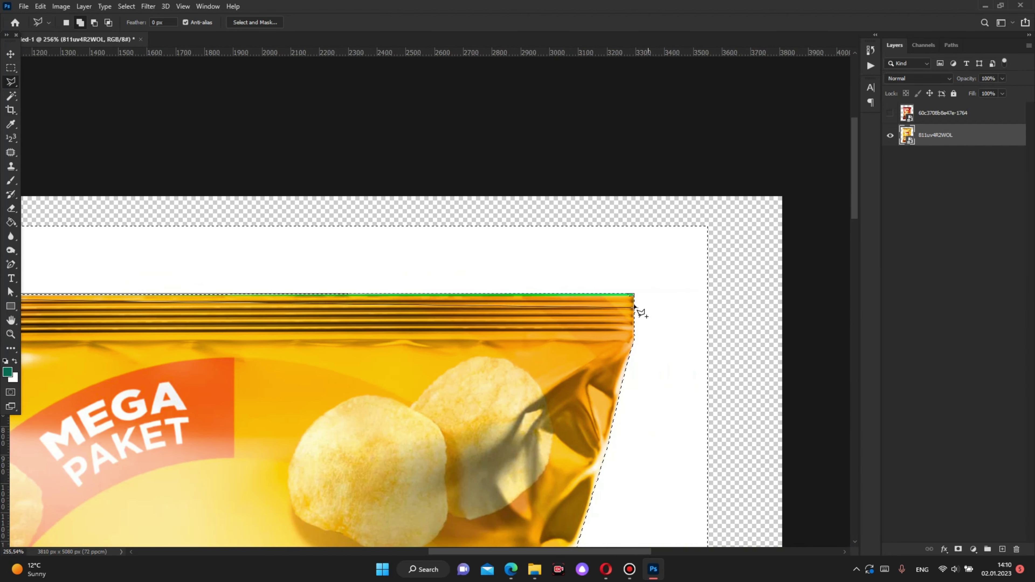
scroll(638, 300, "up", 3)
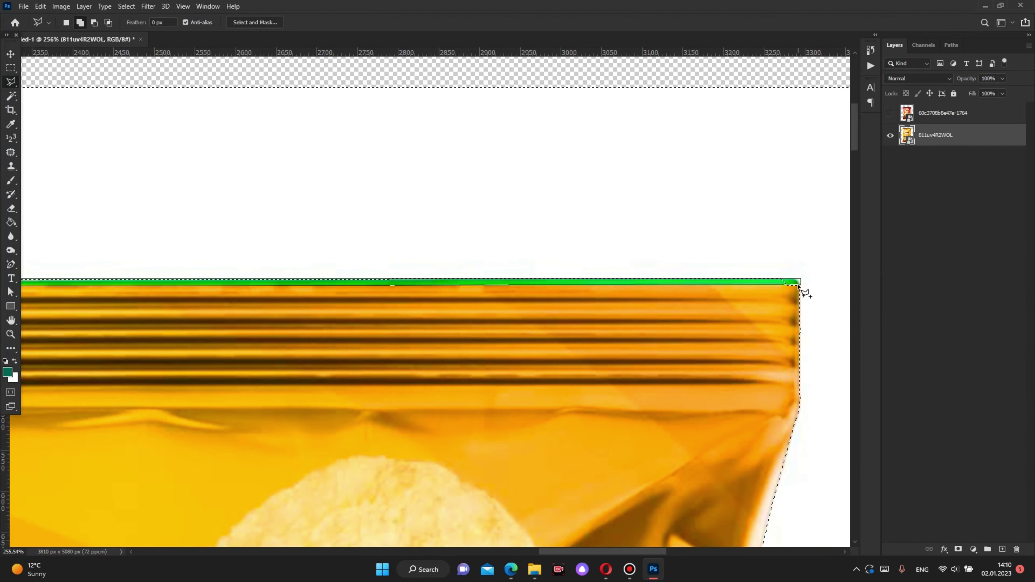
scroll(791, 281, "up", 2)
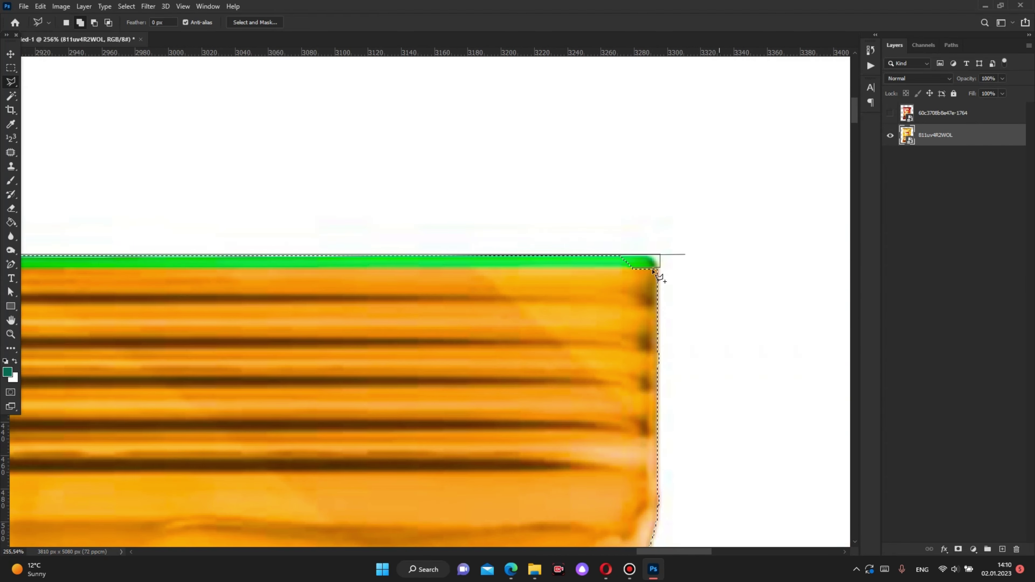
left_click(634, 269)
scroll(721, 296, "down", 1)
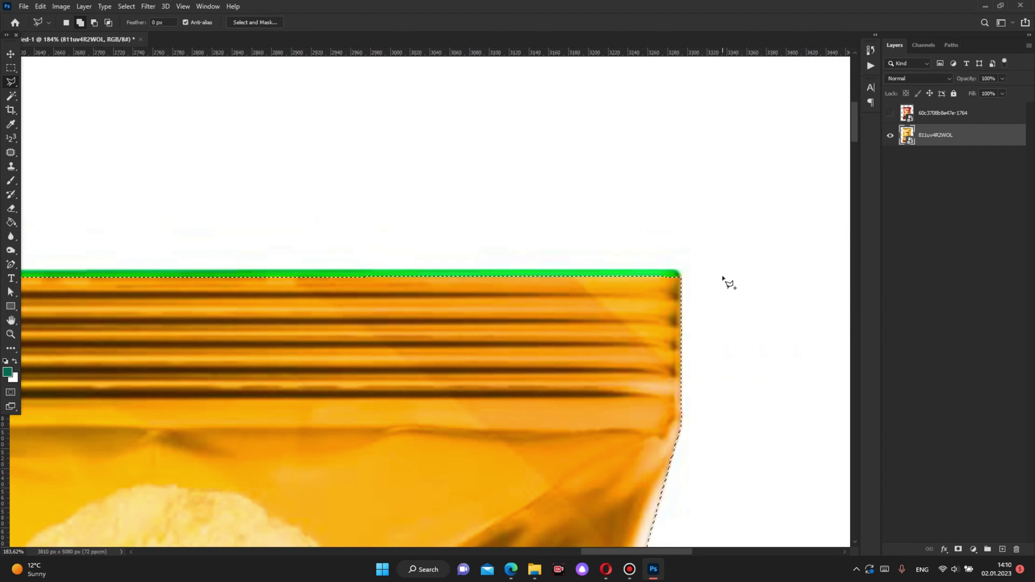
scroll(726, 279, "down", 3)
scroll(661, 254, "down", 4)
scroll(285, 163, "up", 1)
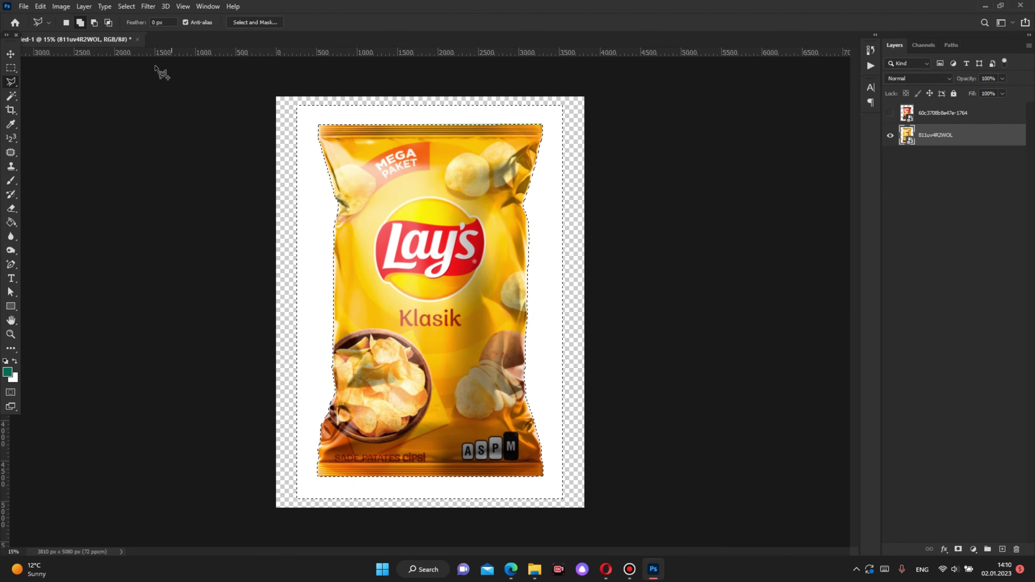
- Rasterize the bag's smart object layer by selecting the Eraser
left_click(8, 210)
left_click(301, 145)
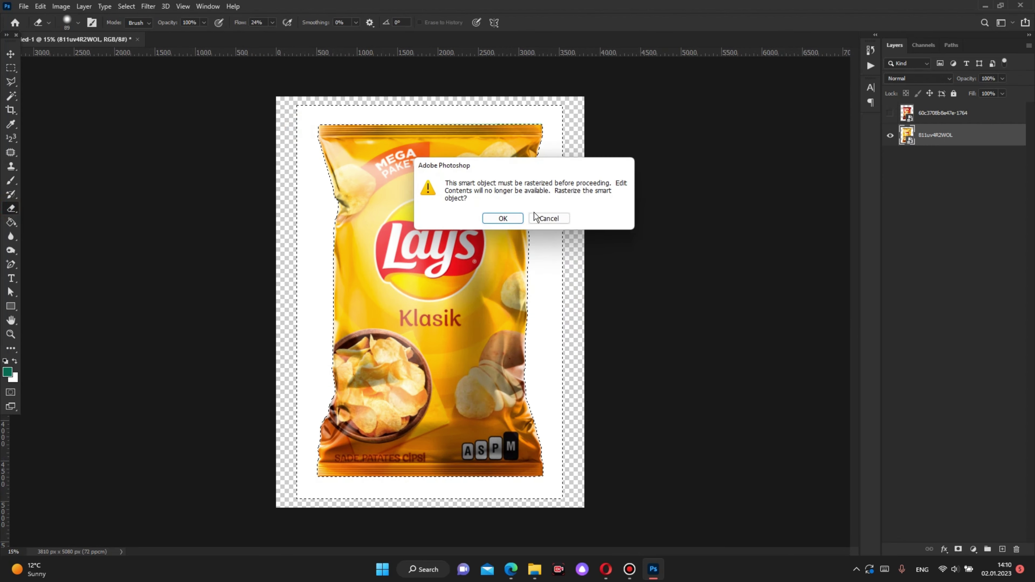
key("Escape")
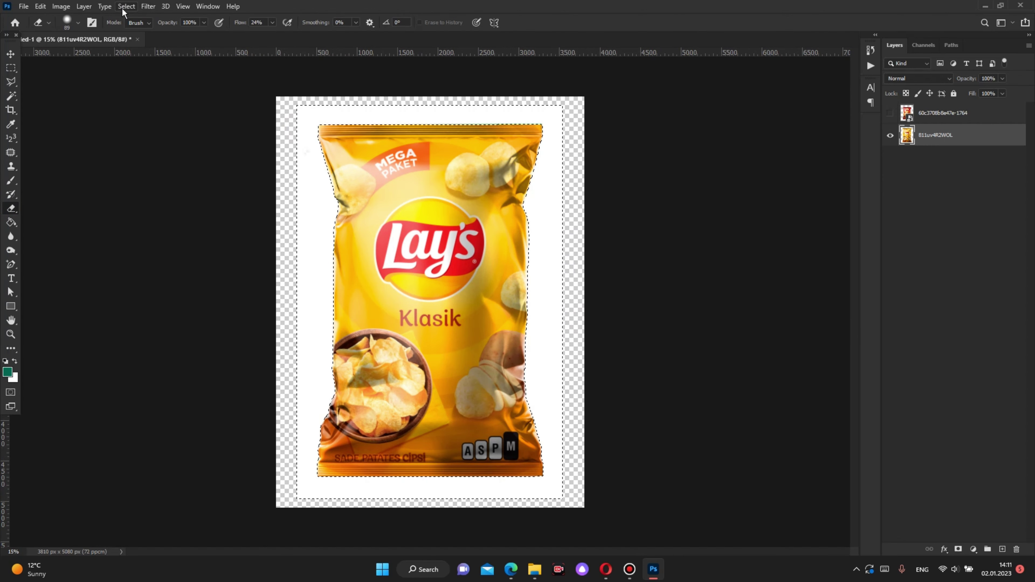
- Invert the selection and delete the white background around the Lay's bag
left_click(125, 7)
left_click(138, 49)
key("Delete")
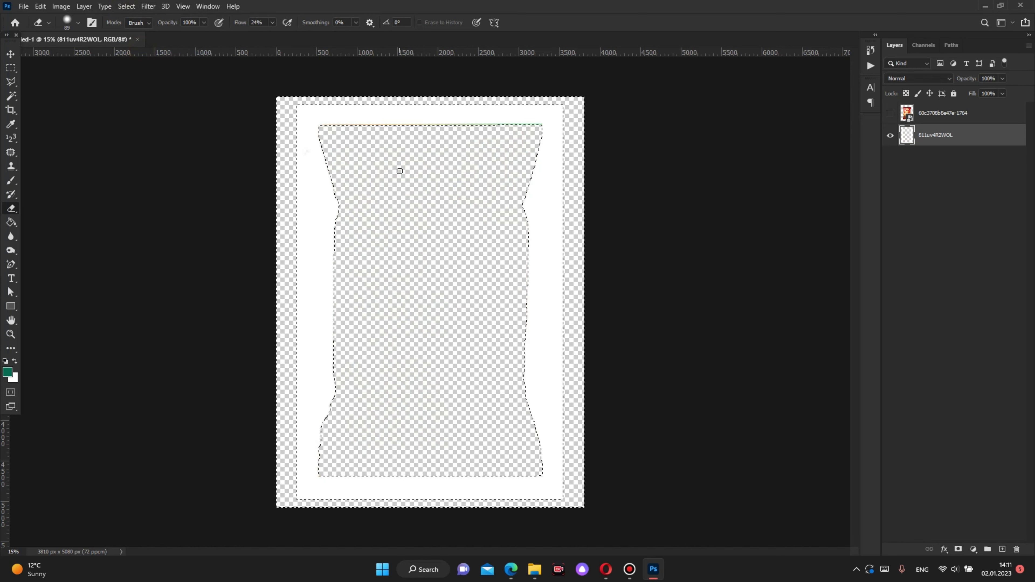
key("ctrl+z")
key("Delete")
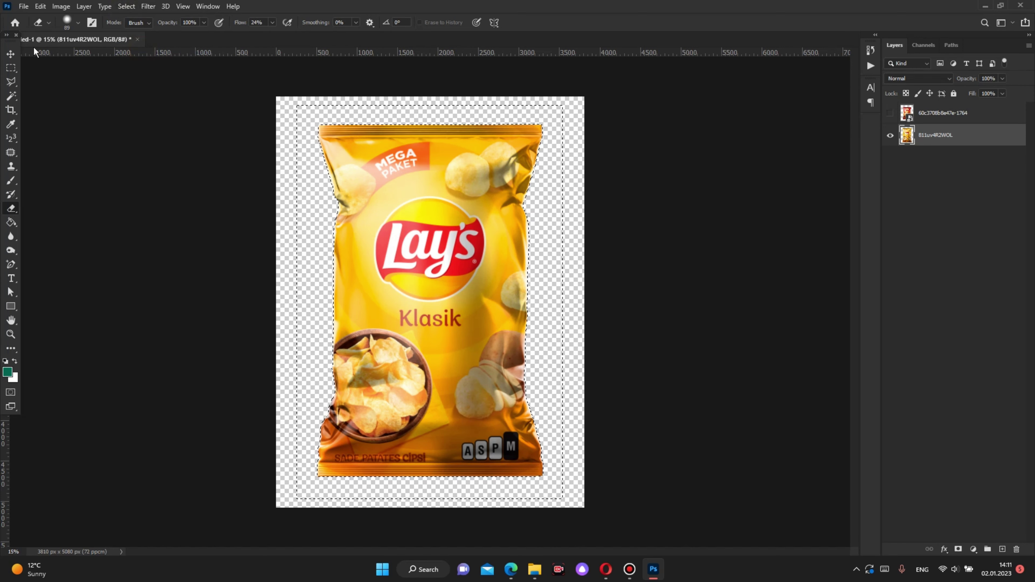
scroll(411, 106, "up", 2)
scroll(411, 106, "down", 2)
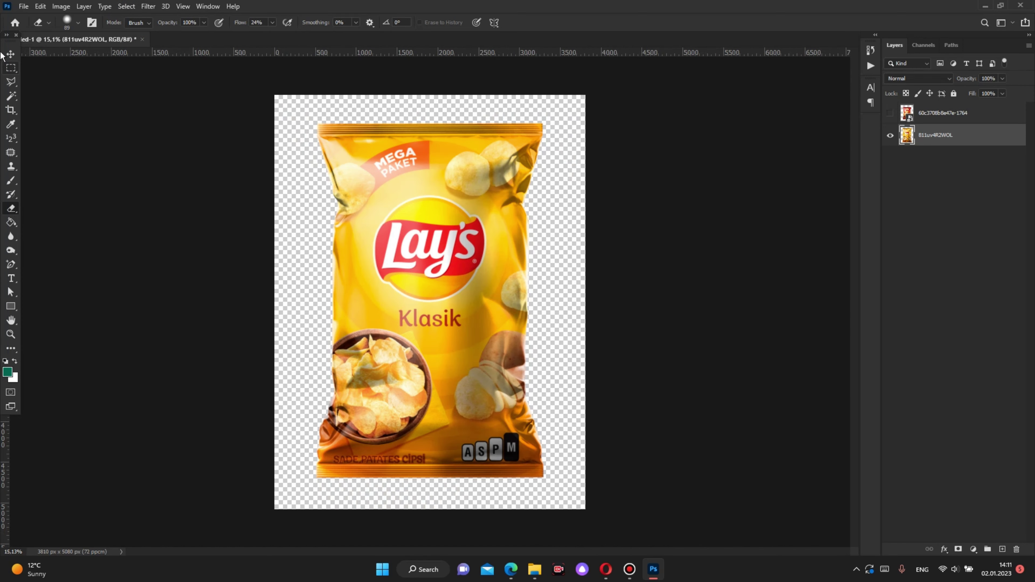
left_click(9, 54)
right_click(1005, 141)
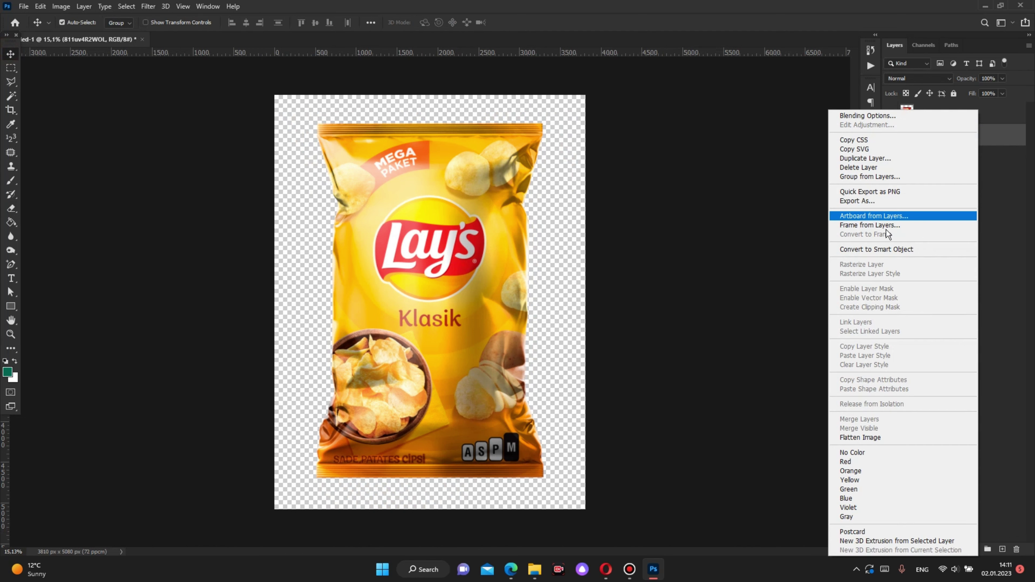
left_click(886, 250)
left_click(978, 112)
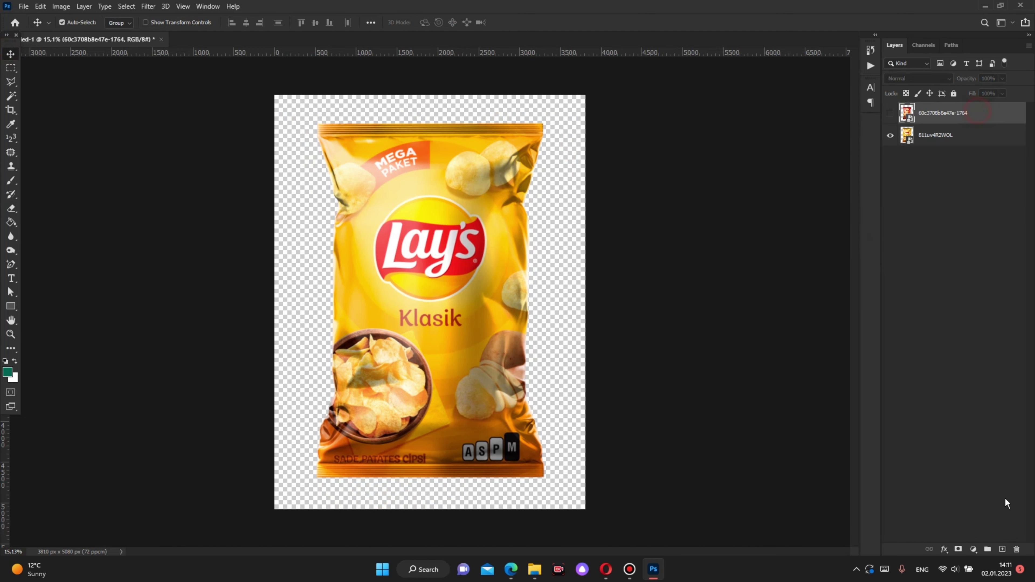
left_click(1017, 547)
left_click_drag(990, 119, 986, 144)
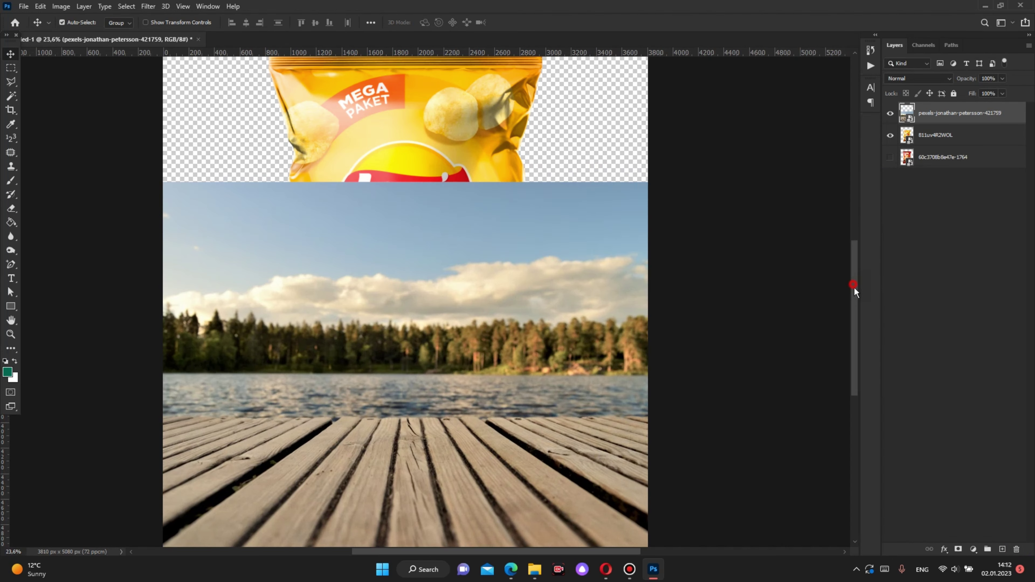
- Drag the pexels lake-and-dock photo layer into place across the lower canvas below the bag
left_click_drag(854, 287, 854, 306)
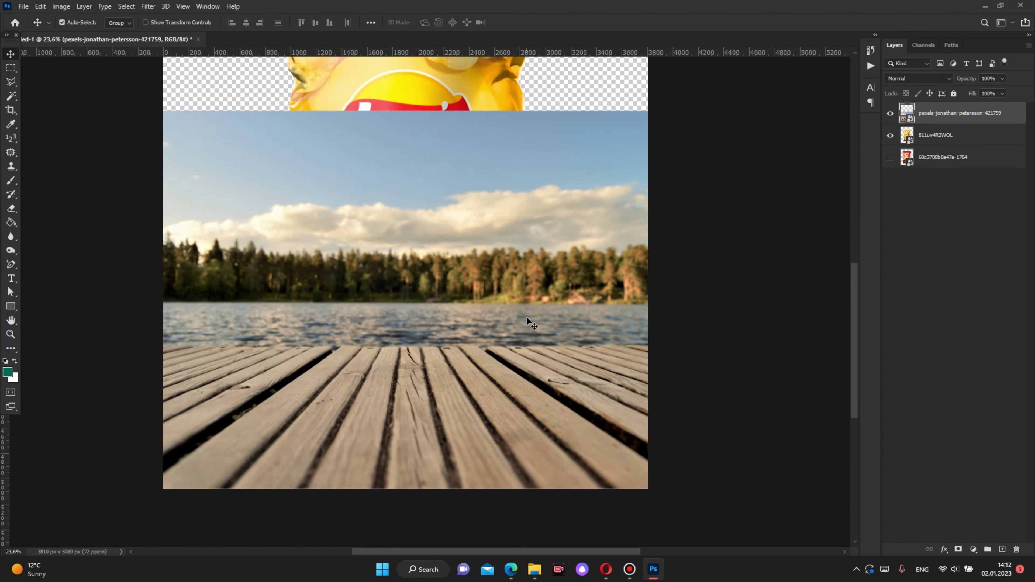
scroll(528, 322, "down", 1)
scroll(528, 322, "down", 2)
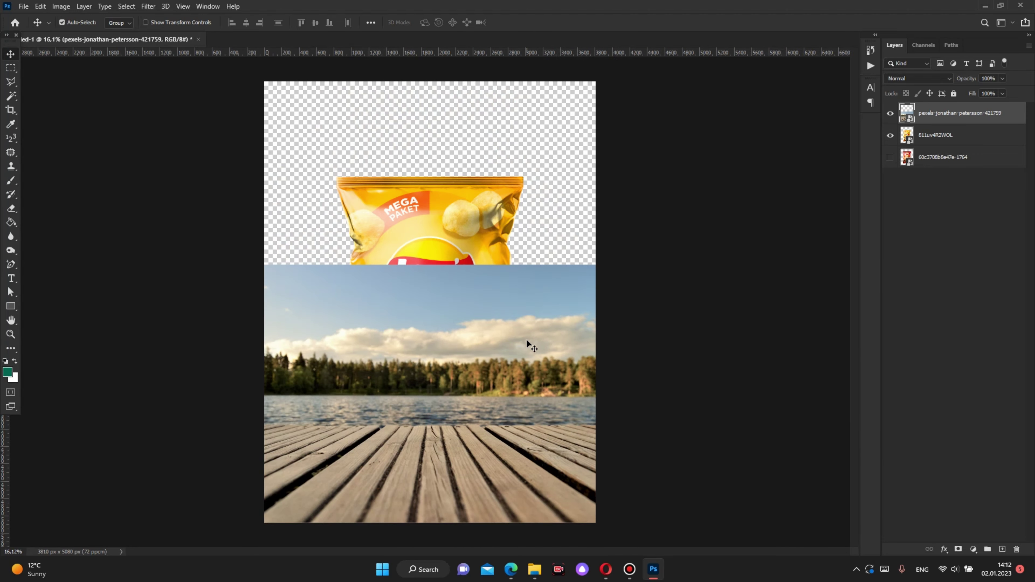
left_click_drag(528, 369, 526, 367)
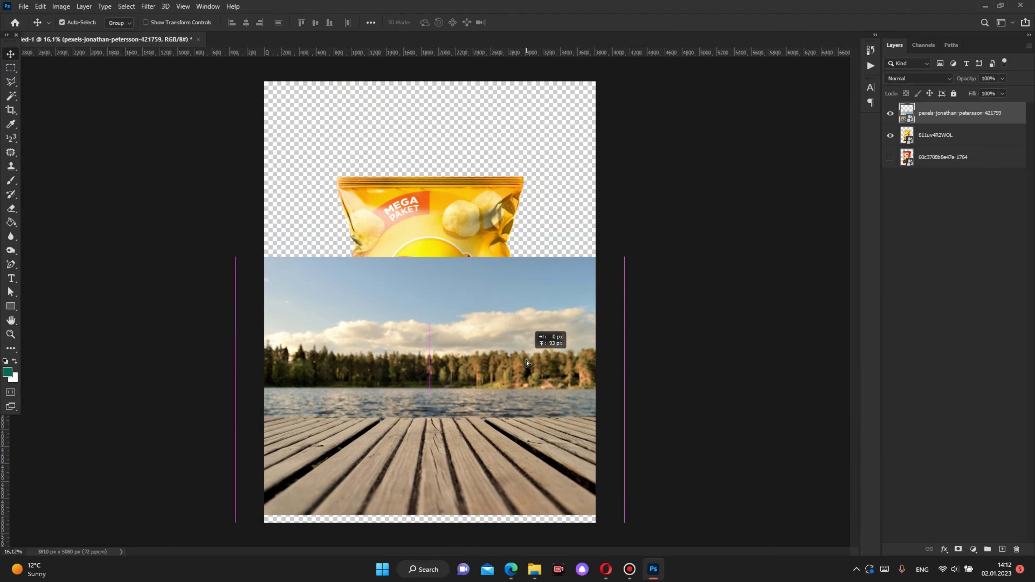
scroll(526, 367, "up", 3)
left_click_drag(854, 275, 853, 288)
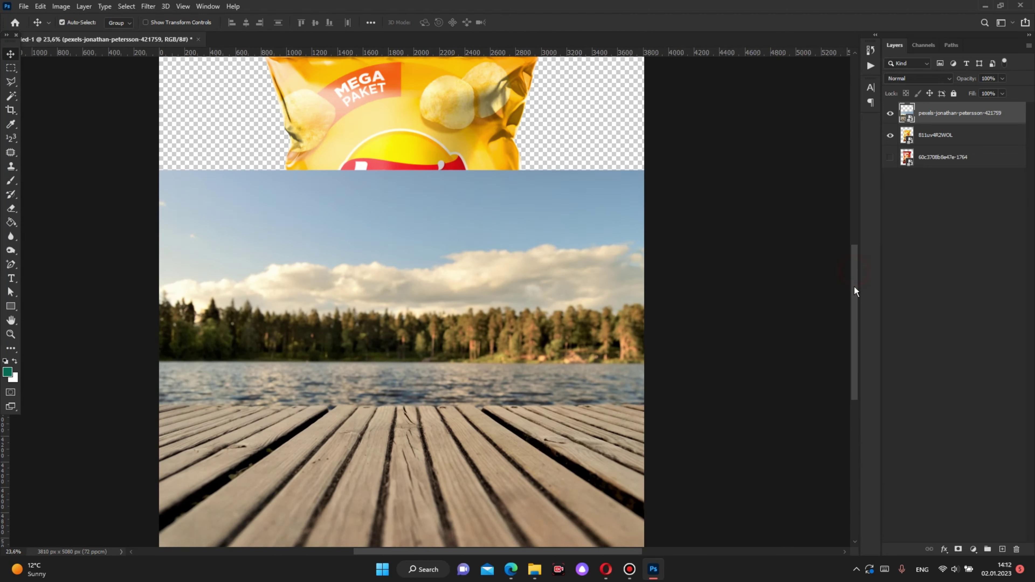
scroll(394, 381, "up", 2)
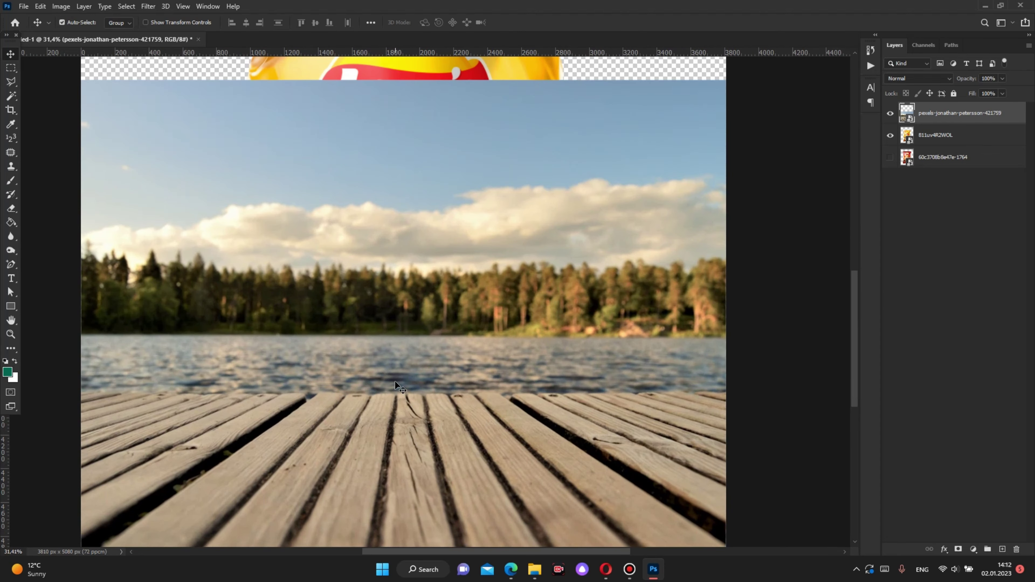
scroll(395, 381, "down", 3)
mouse_move(498, 325)
left_mouse_down()
mouse_move(531, 193)
mouse_move(510, 399)
left_mouse_up()
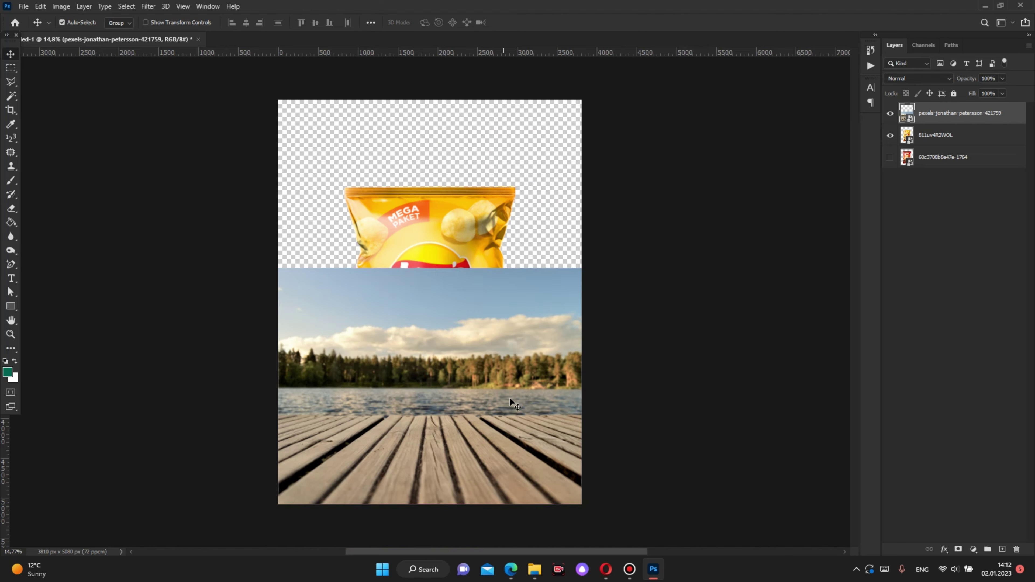
scroll(509, 399, "up", 2)
scroll(440, 345, "down", 2)
scroll(452, 345, "down", 1)
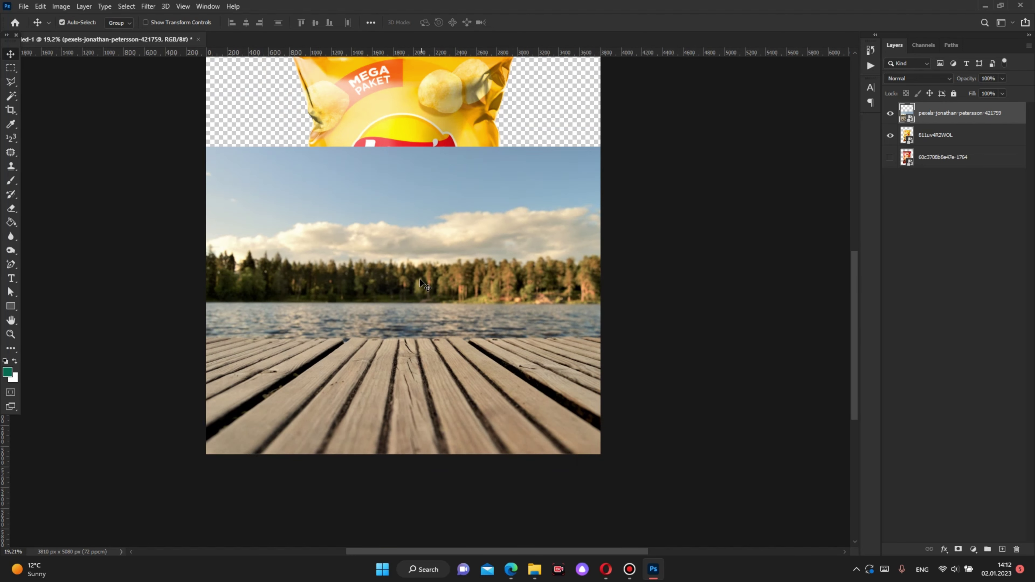
scroll(351, 326, "up", 1)
scroll(350, 326, "up", 1)
- Outline the sky, trees and water of the lake photo with the Polygonal Lasso
left_click(11, 83)
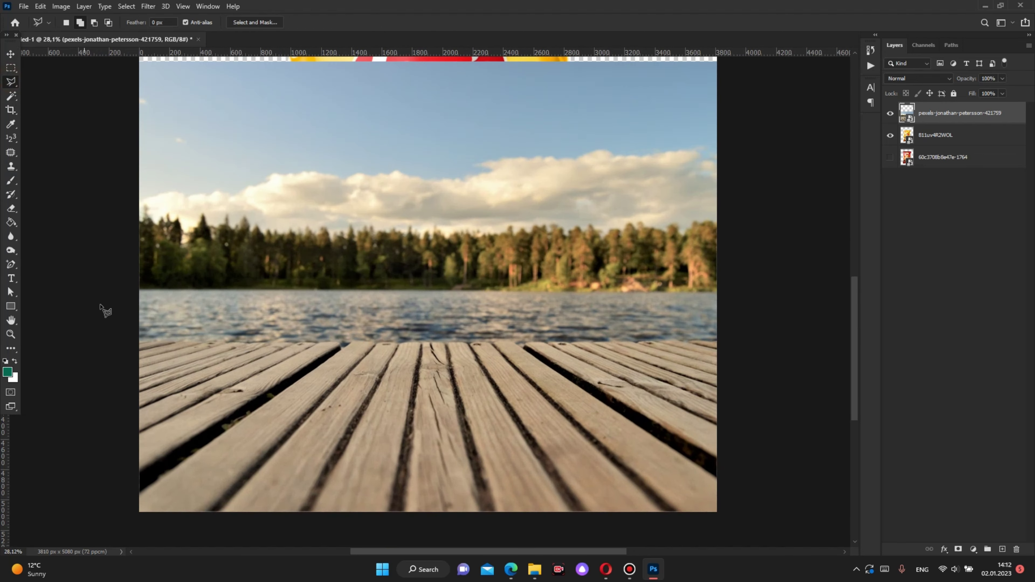
scroll(122, 331, "up", 2)
scroll(151, 346, "up", 1)
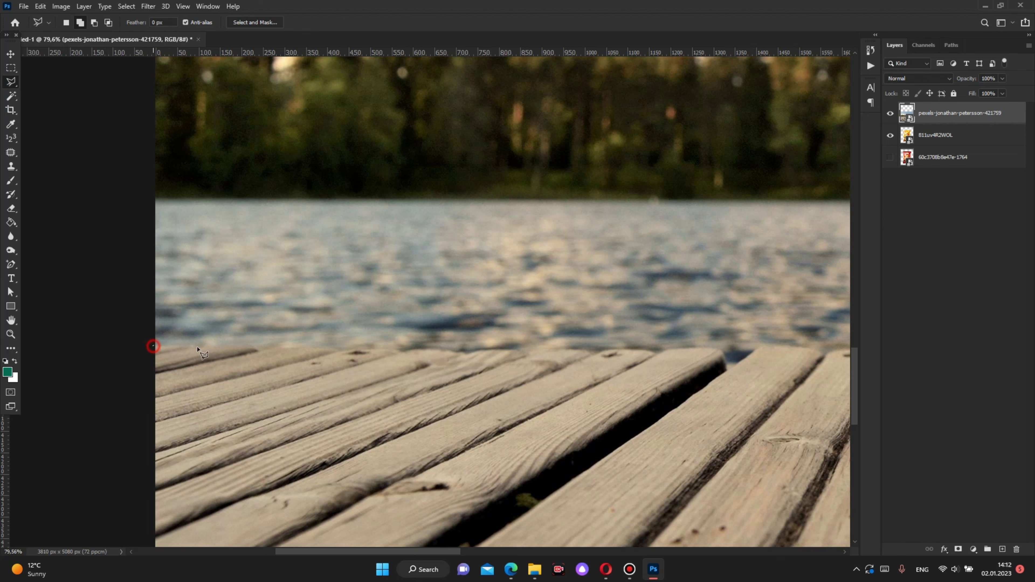
scroll(448, 334, "down", 3)
scroll(590, 318, "up", 2)
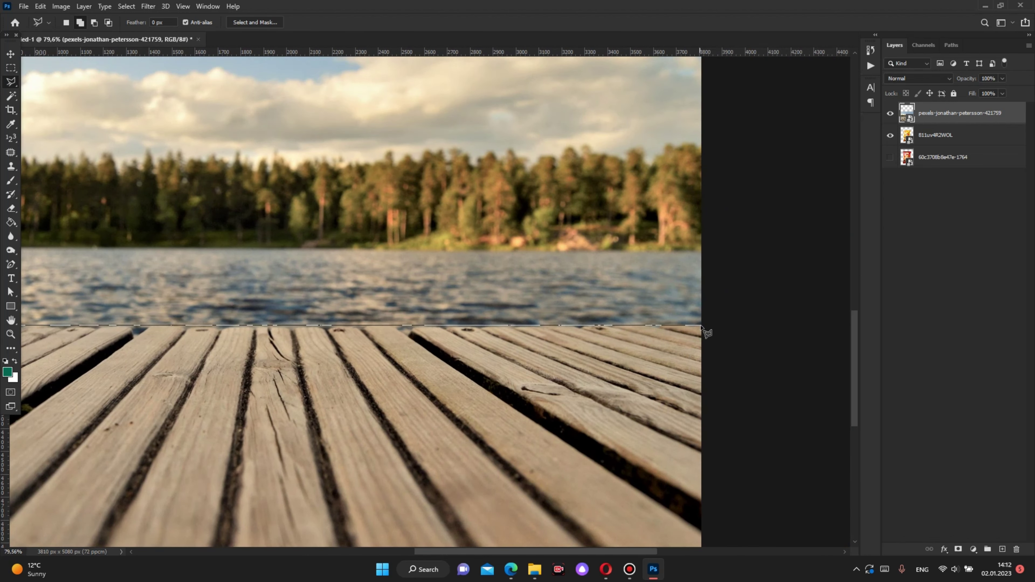
scroll(741, 341, "down", 3)
scroll(763, 282, "down", 2)
left_click(727, 220)
left_click(587, 105)
left_click(171, 82)
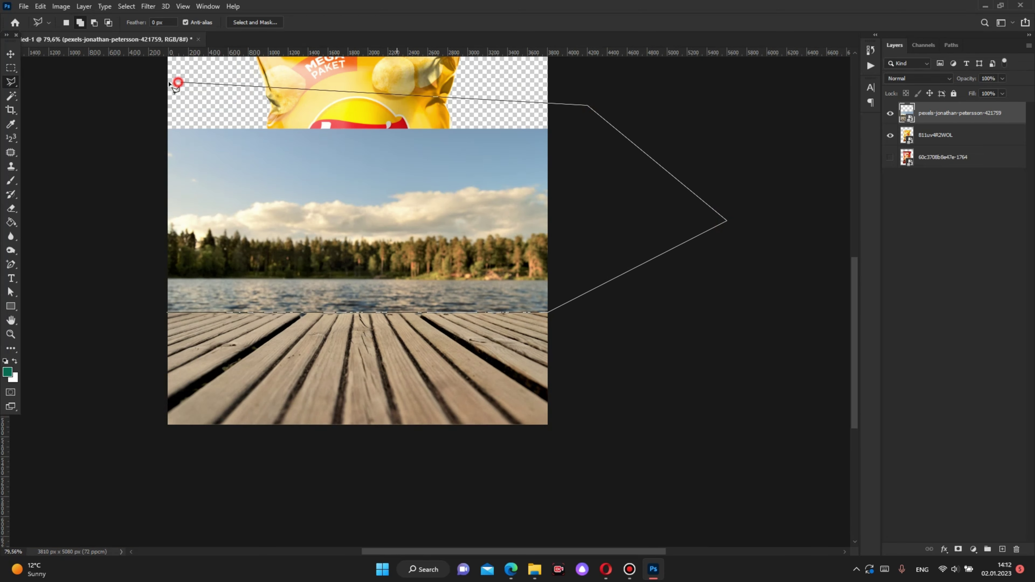
left_click(93, 132)
left_click(165, 312)
key("ctrl+0")
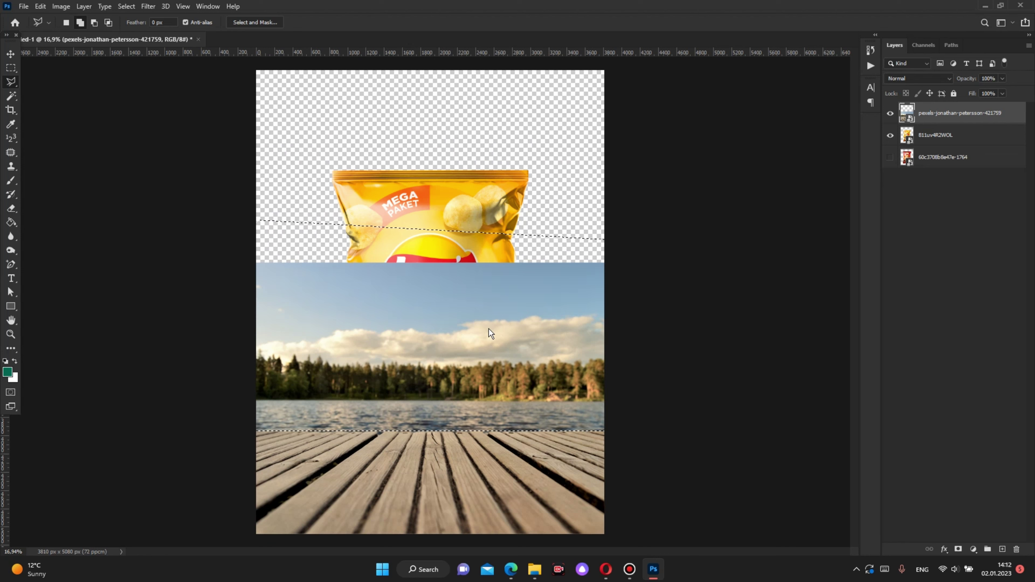
- Rasterize the lake photo layer, delete the selected sky and water, and deselect
key("Delete")
left_click(509, 210)
right_click(953, 113)
left_click(862, 289)
key("Delete")
key("ctrl+d")
- Zoom in on the leftover water strip along the dock's top edge, Lasso tool ready
key("v")
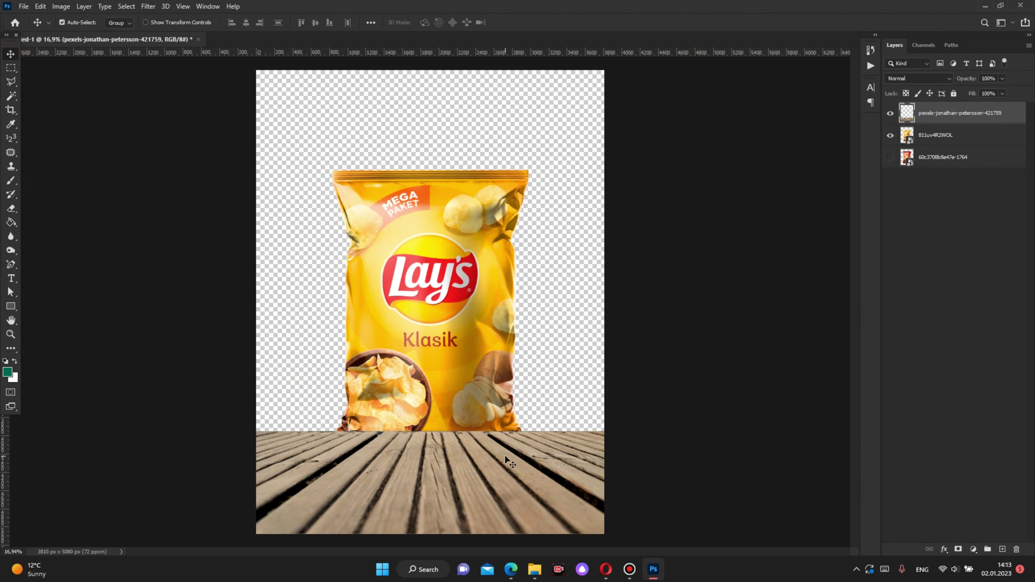
scroll(398, 391, "up", 2)
scroll(398, 391, "up", 3)
scroll(430, 418, "up", 3)
scroll(430, 418, "down", 3)
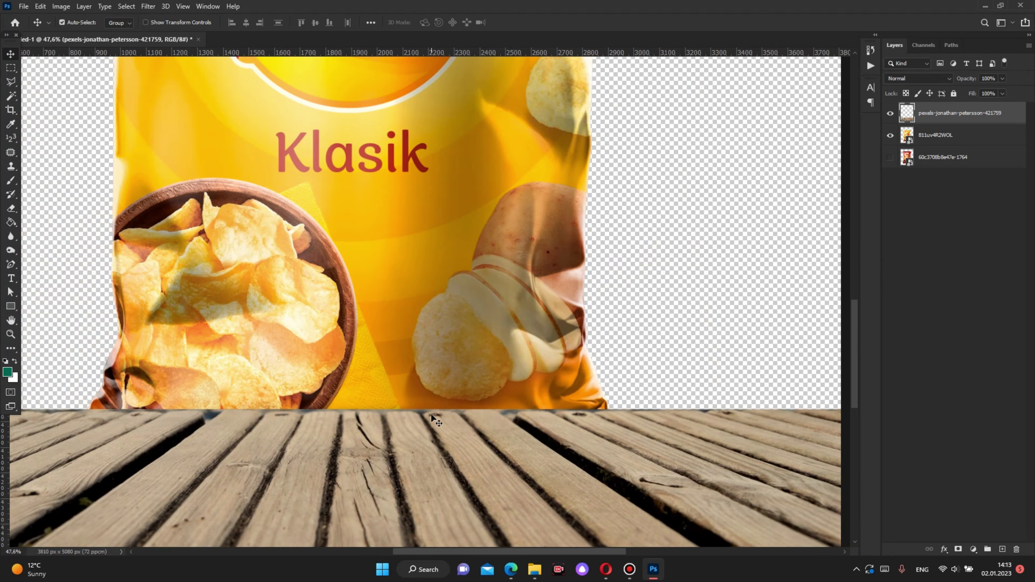
scroll(483, 409, "down", 3)
scroll(120, 446, "up", 2)
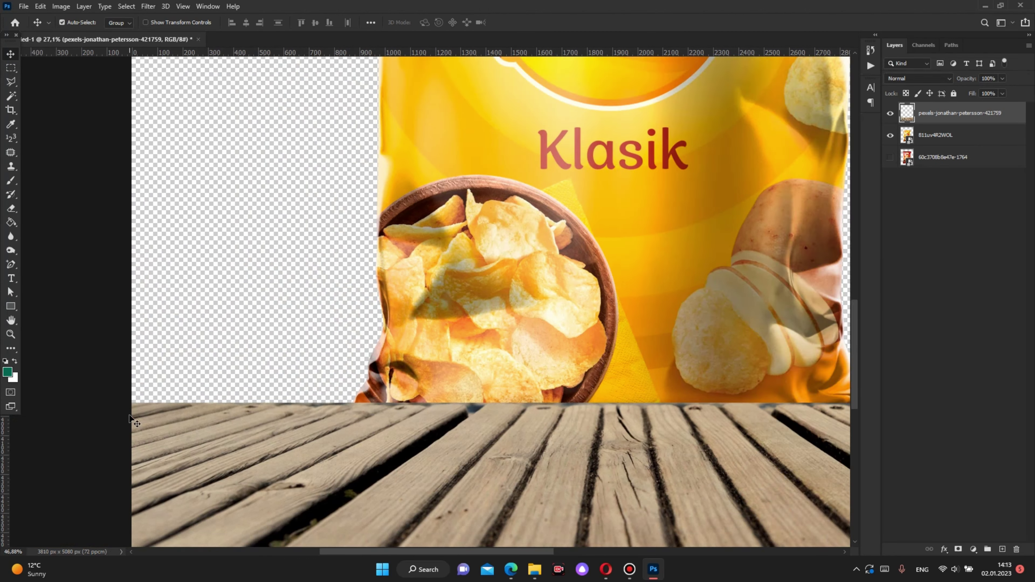
scroll(119, 445, "up", 2)
key("l")
scroll(253, 412, "up", 3)
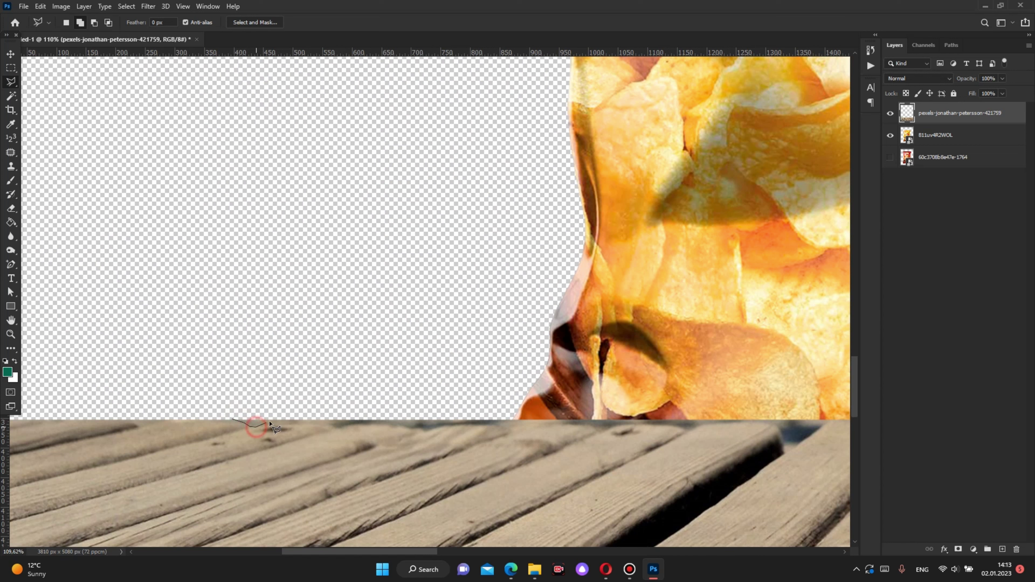
- Trace the left stretch of the board tops with the Lasso
left_click(333, 428)
left_click_drag(342, 428, 479, 425)
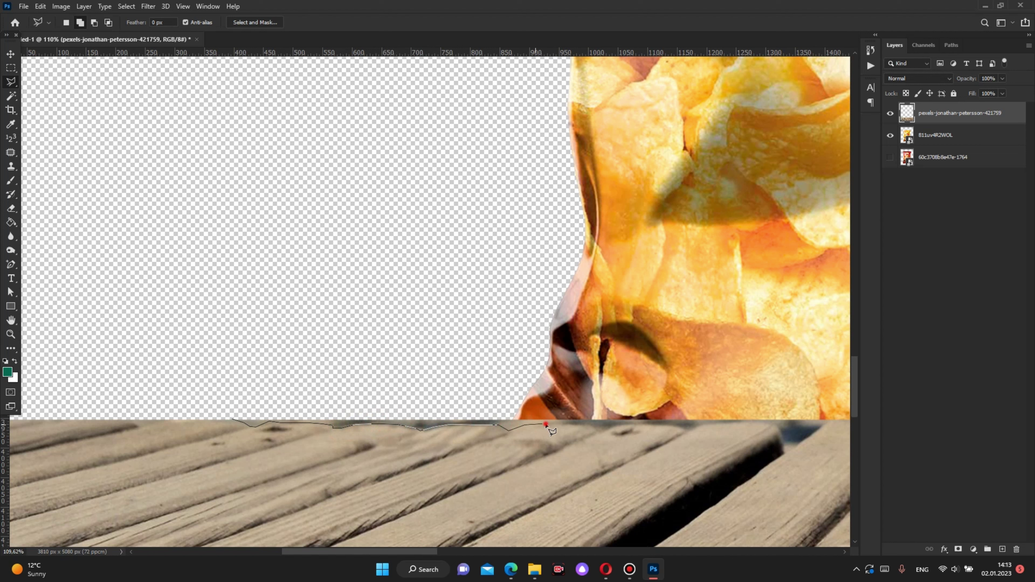
left_click_drag(546, 425, 593, 428)
left_click(779, 428)
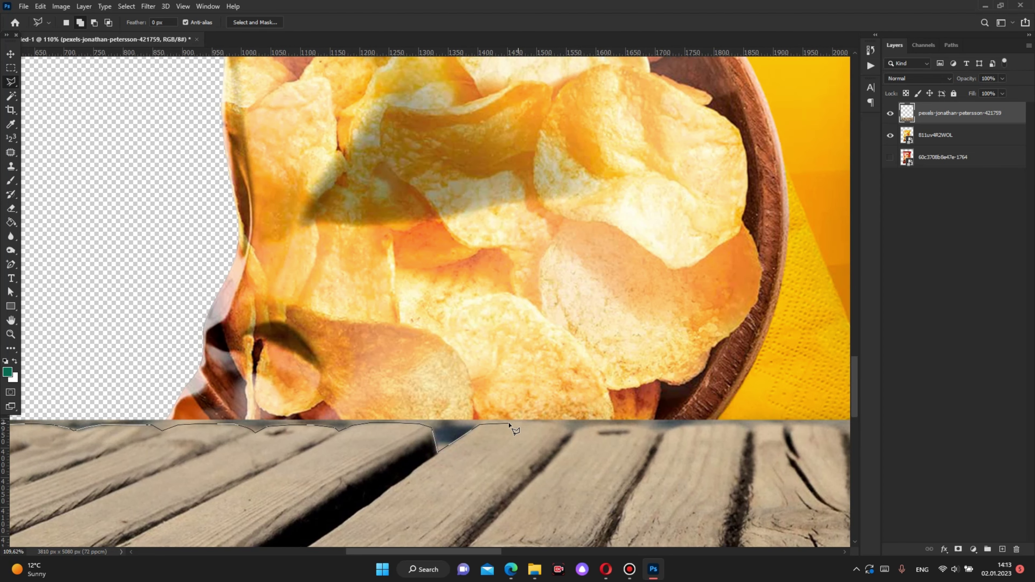
left_click(507, 424)
left_click(563, 425)
left_click(693, 424)
left_click(734, 425)
left_click(789, 424)
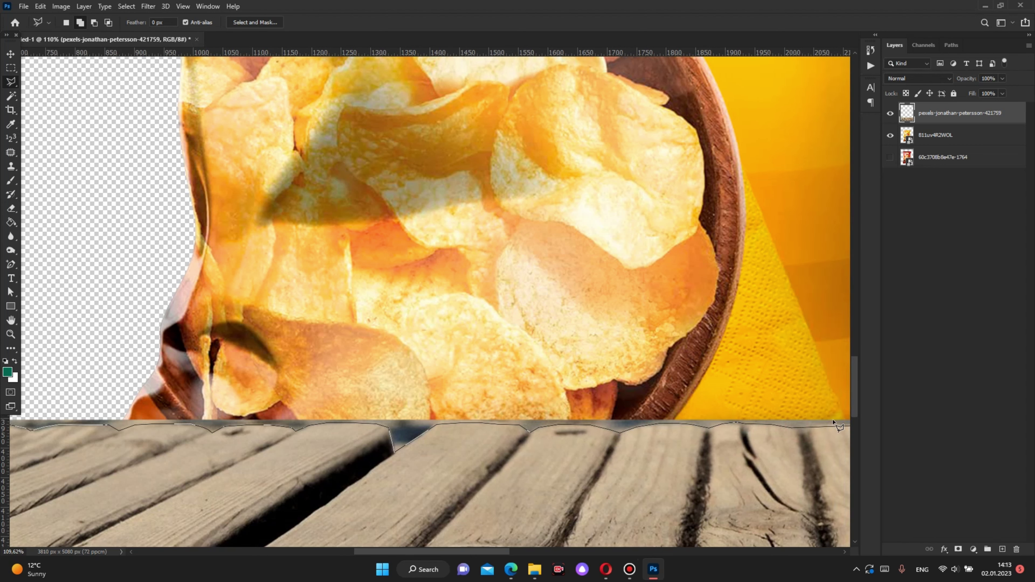
- Continue the lasso outline along the board tops to the canvas's right edge
left_click_drag(839, 435, 489, 413)
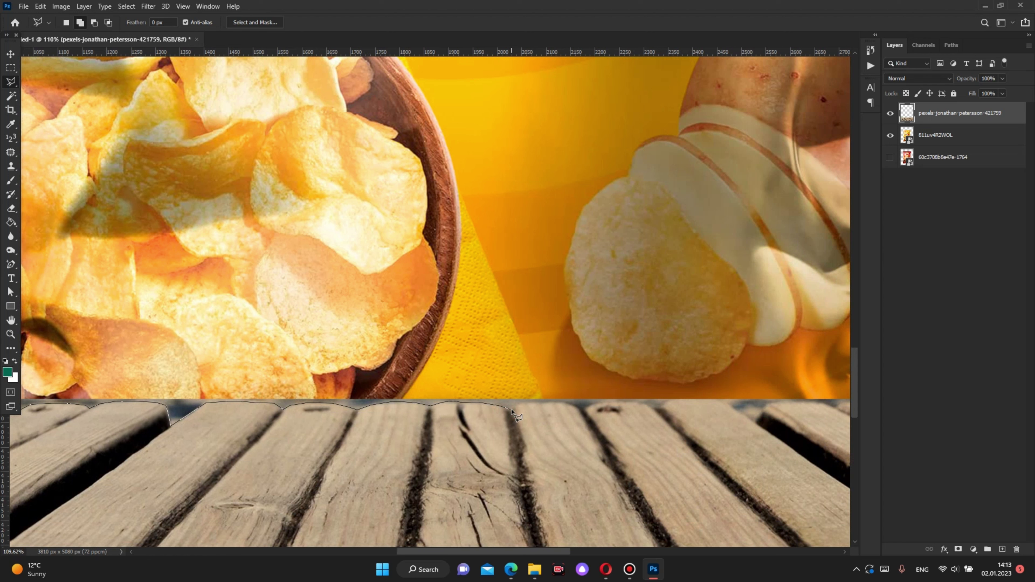
left_click(575, 408)
left_click(755, 420)
left_click_drag(836, 413, 452, 444)
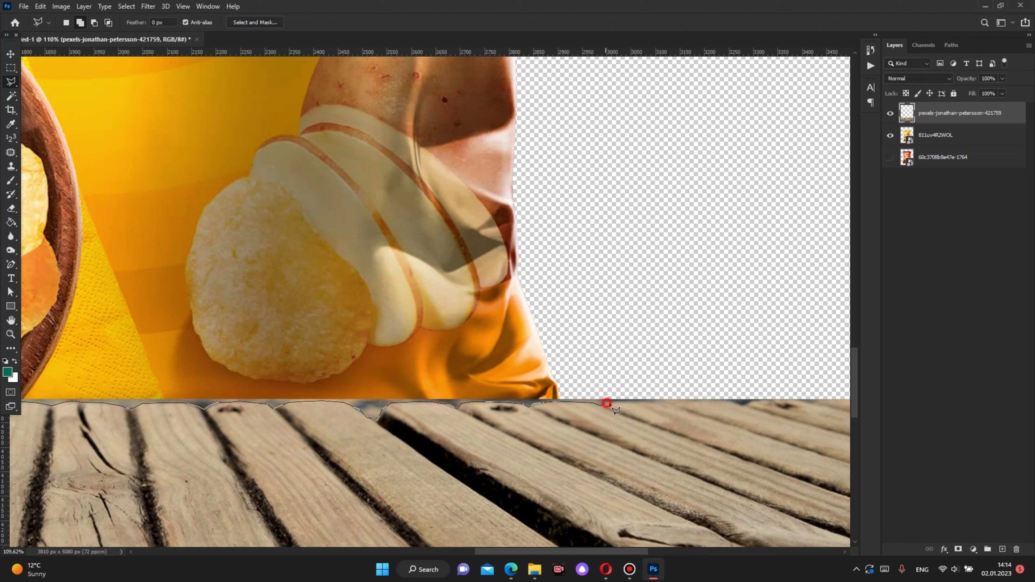
left_click(664, 402)
left_click(691, 402)
left_click(748, 402)
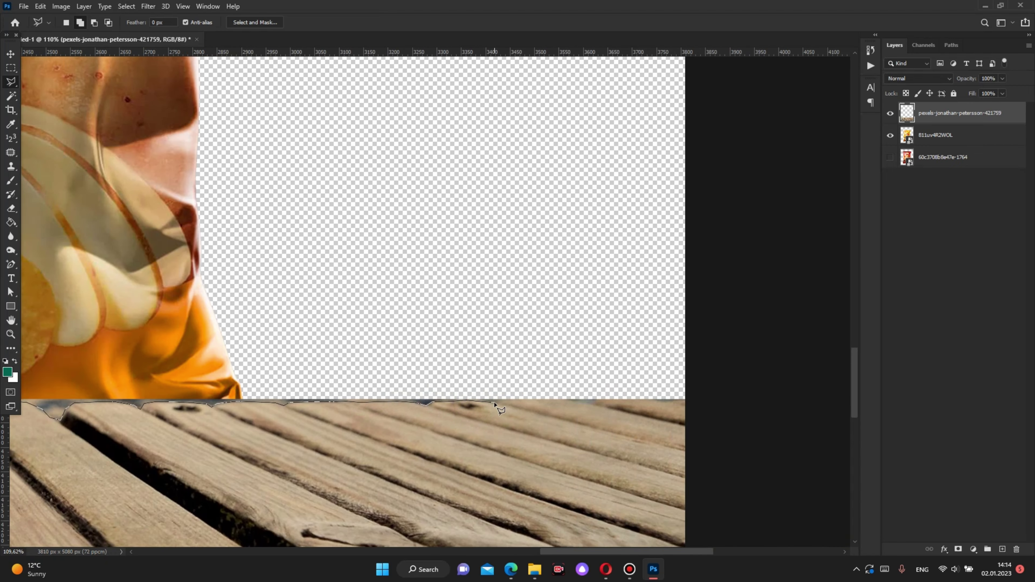
left_click(530, 403)
left_click(583, 403)
left_click(642, 403)
left_click(686, 405)
- Close the outline above the boards to cut the water strip, then deselect
scroll(561, 335, "down", 3)
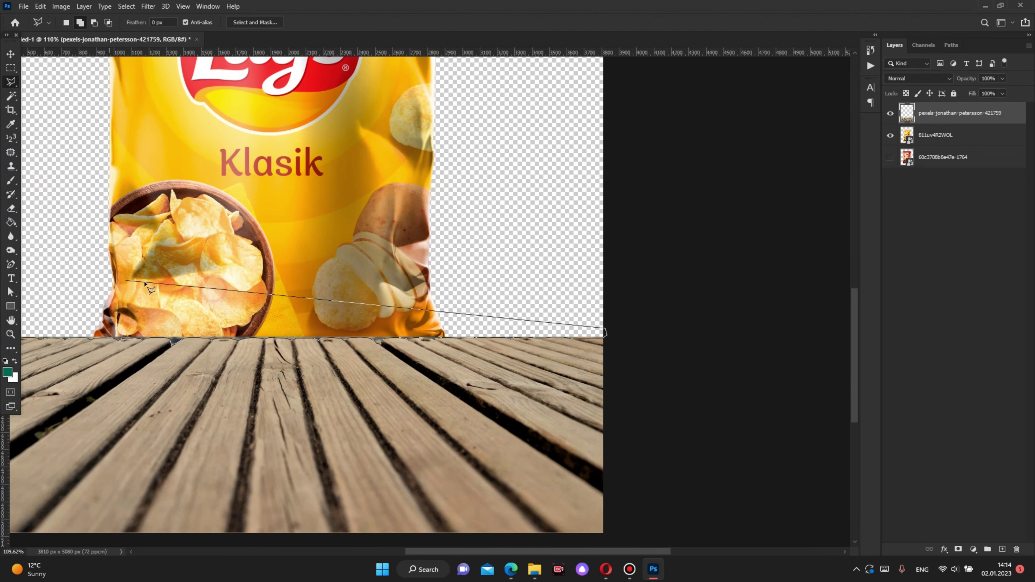
left_click(68, 300)
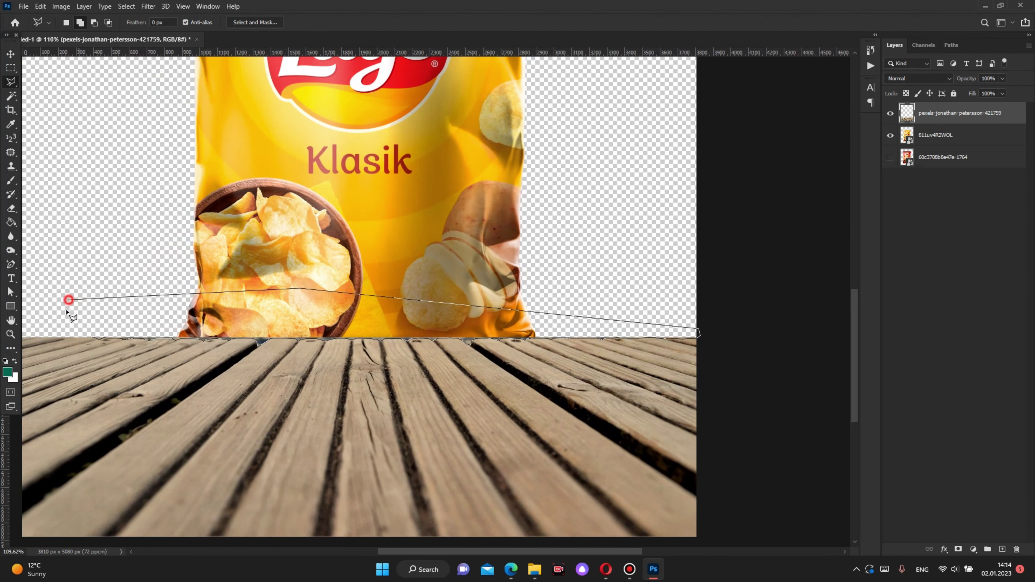
left_click(91, 337)
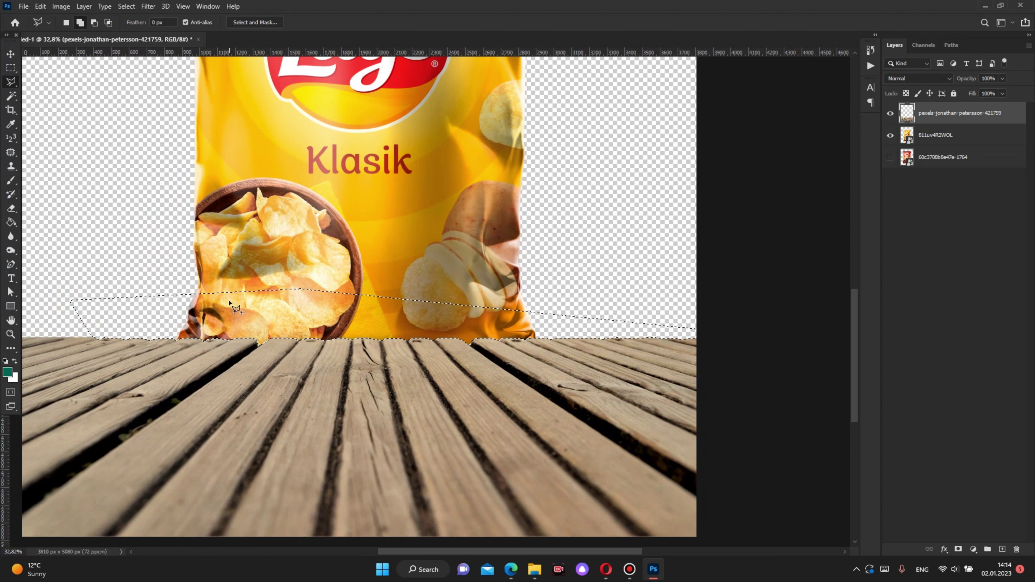
key("ctrl+d")
scroll(398, 357, "up", 5)
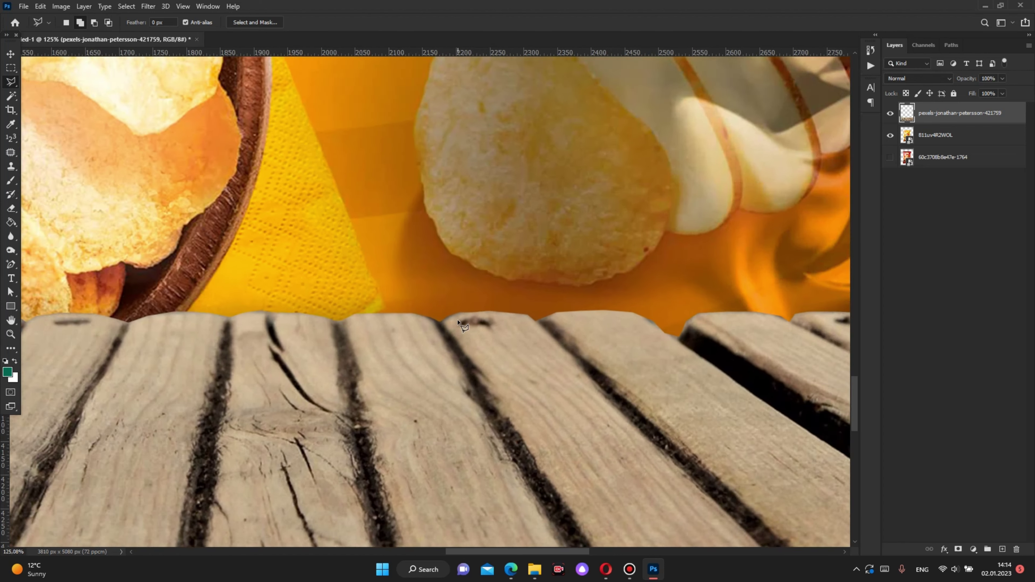
scroll(460, 320, "down", 3)
scroll(421, 305, "down", 3)
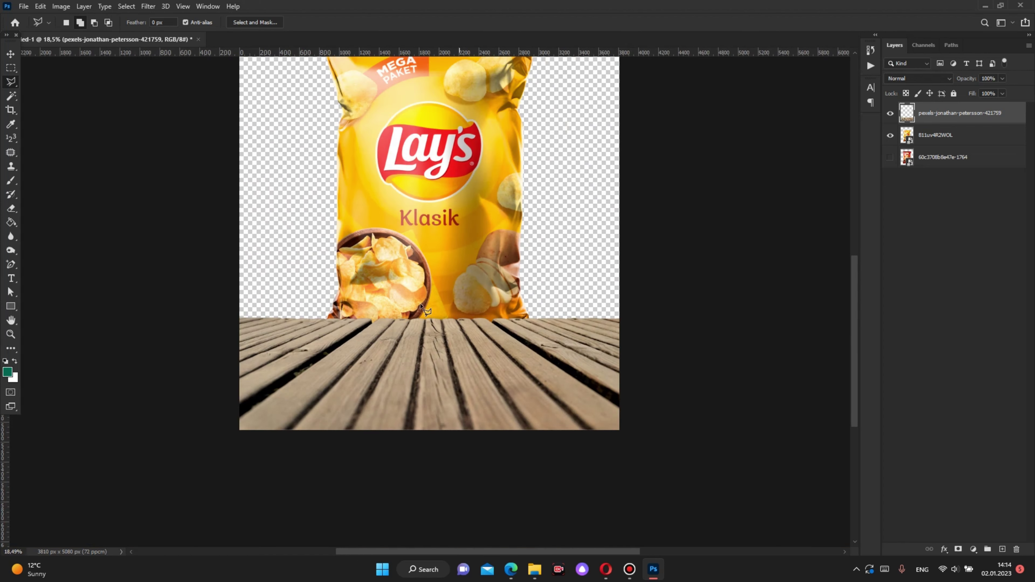
- Raise the bag layer above the dock, settle the bag on the boards, and Alt-drag a duplicate up-left
left_click(10, 54)
scroll(485, 336, "down", 1)
left_click_drag(454, 359, 454, 322)
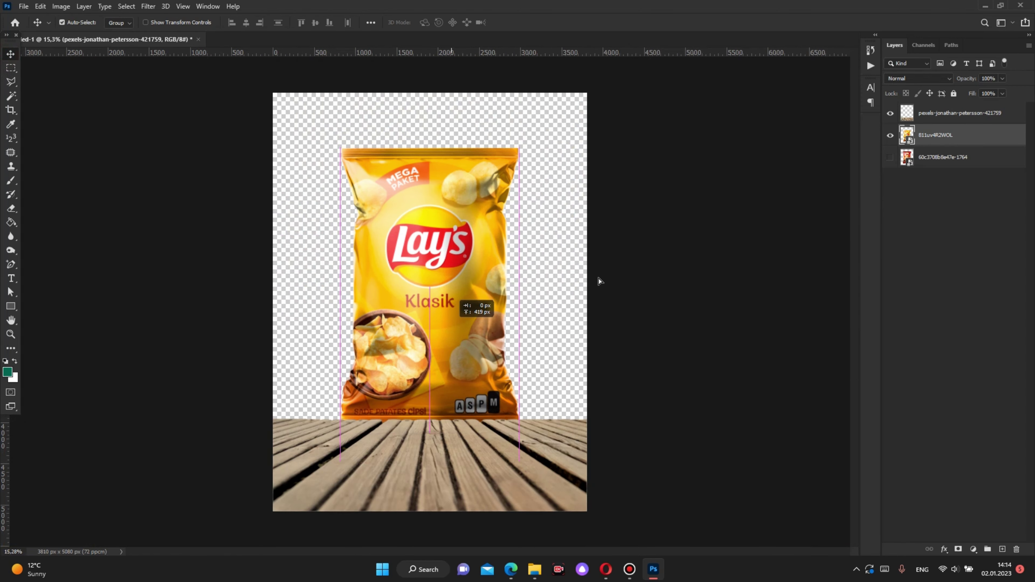
left_click_drag(903, 138, 903, 109)
mouse_move(427, 346)
left_mouse_down()
mouse_move(420, 381)
mouse_move(445, 371)
left_mouse_up()
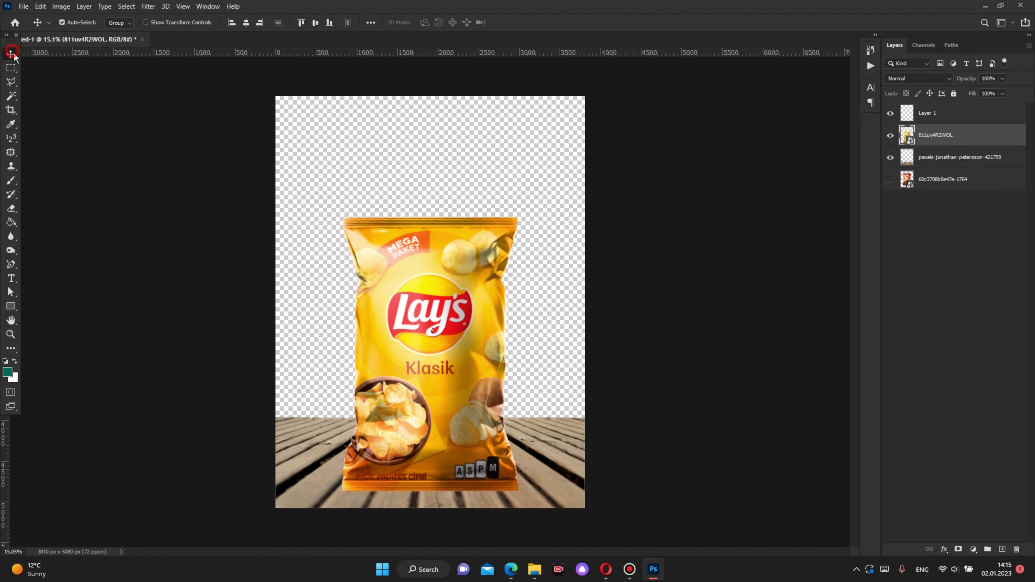
mouse_move(402, 321)
left_mouse_down()
mouse_move(389, 301)
mouse_move(456, 300)
left_mouse_up()
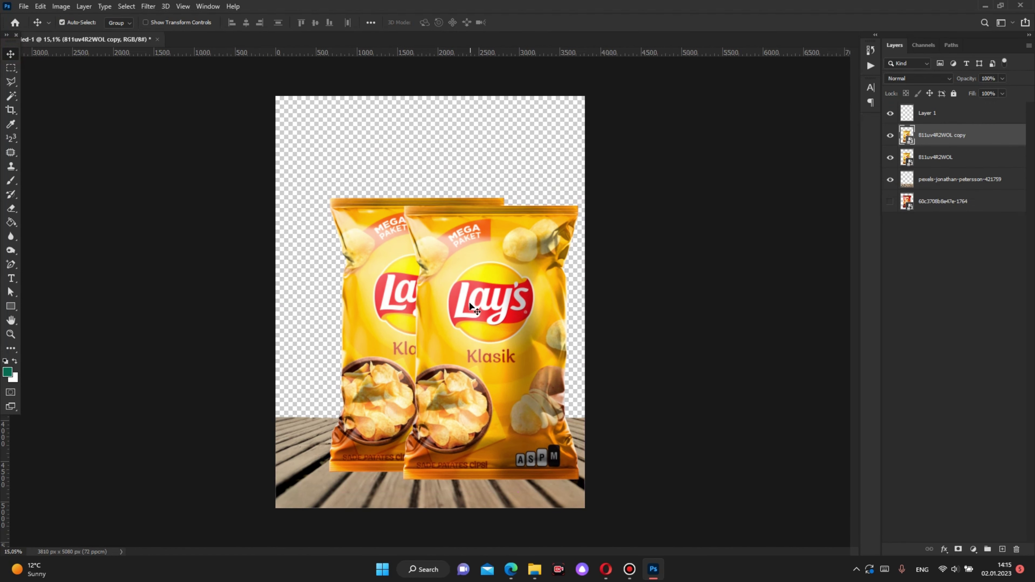
- Scale the duplicate bag down to about 51% and place it toward the lower right
key("ctrl+t")
left_click_drag(574, 200, 566, 272)
mouse_move(523, 348)
left_mouse_down()
mouse_move(503, 368)
mouse_move(527, 344)
left_mouse_up()
left_click(516, 22)
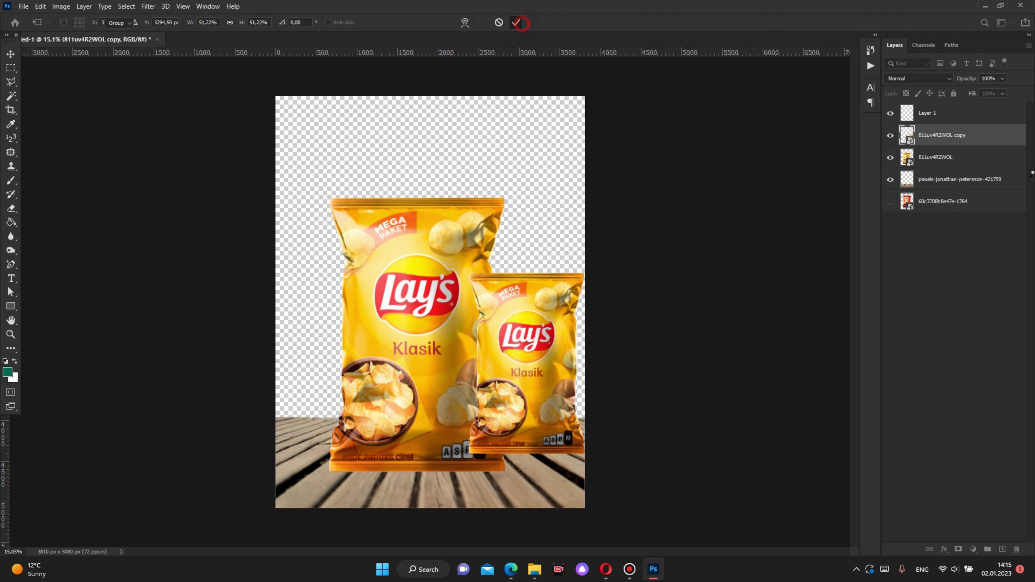
- Move the small bag's layer behind the large bag and shift both bags left together
left_click_drag(941, 135, 941, 165)
left_click_drag(507, 366, 528, 364)
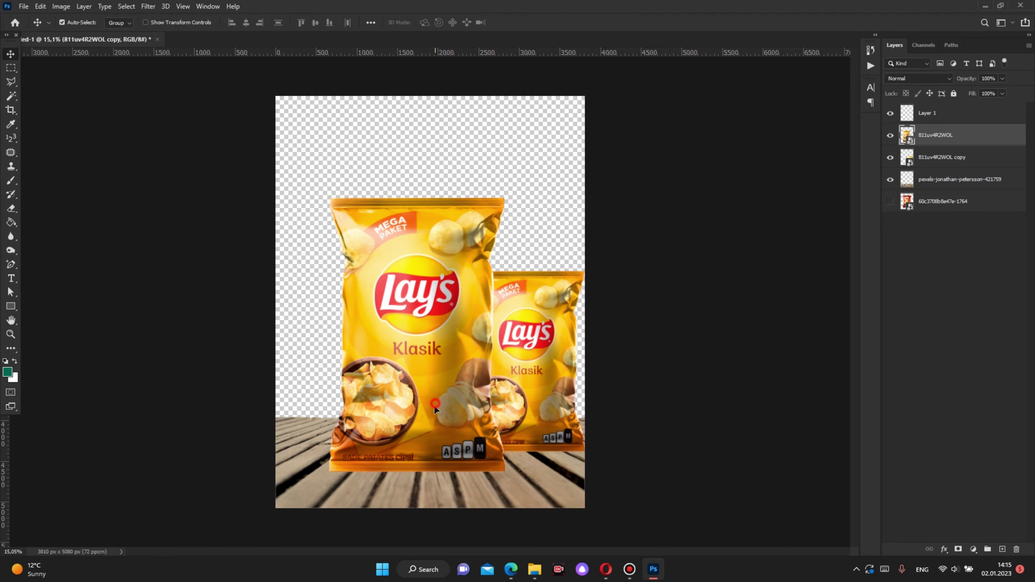
left_click_drag(434, 396, 421, 408)
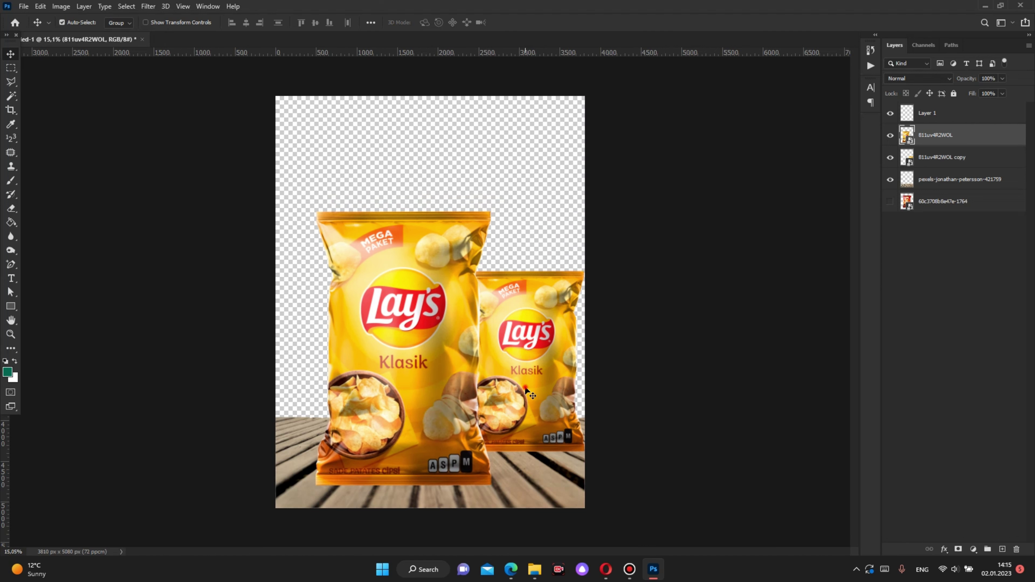
left_click_drag(530, 383, 518, 384)
left_click_drag(535, 491, 531, 480)
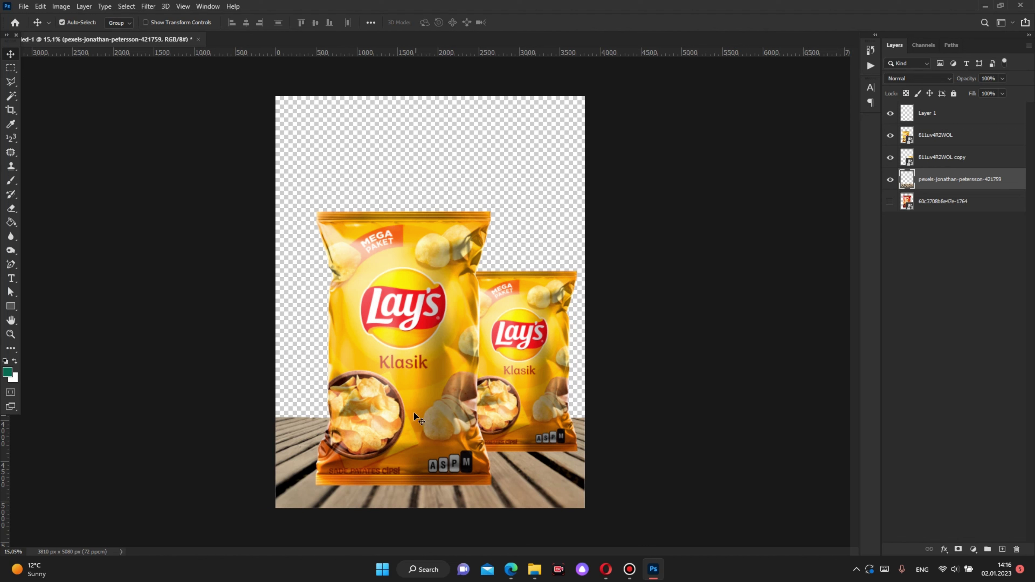
left_click_drag(413, 411, 411, 390)
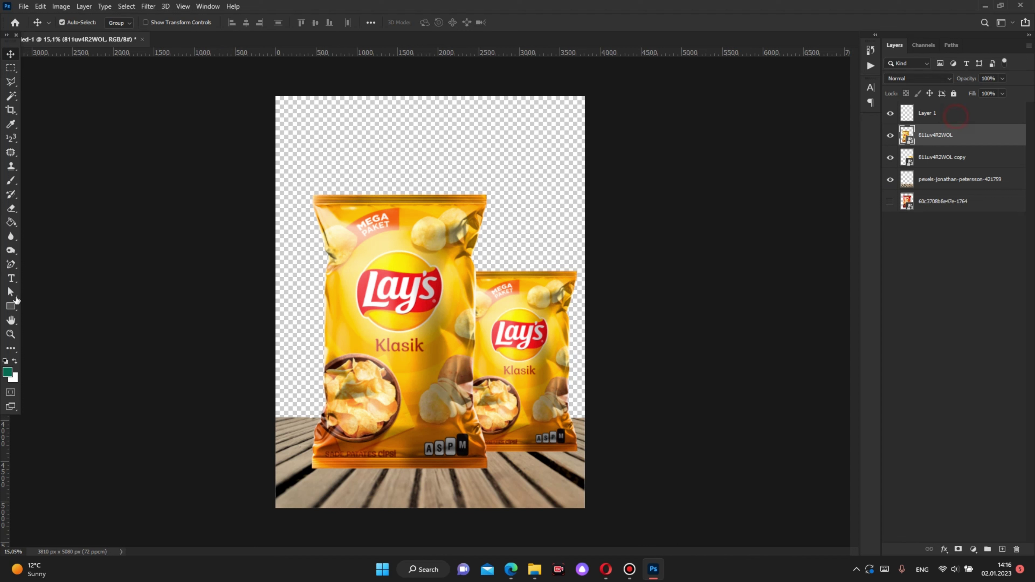
- On Layer 1, draw a triangular Pen path below the bag and fill it black
key("alt+bracketright")
left_click(16, 267)
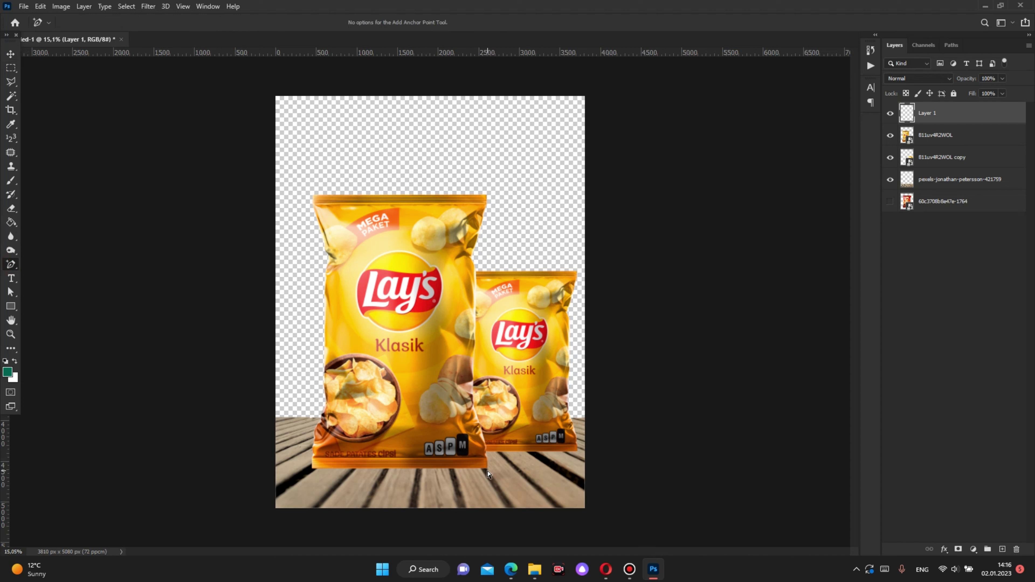
right_click(12, 266)
left_click(47, 263)
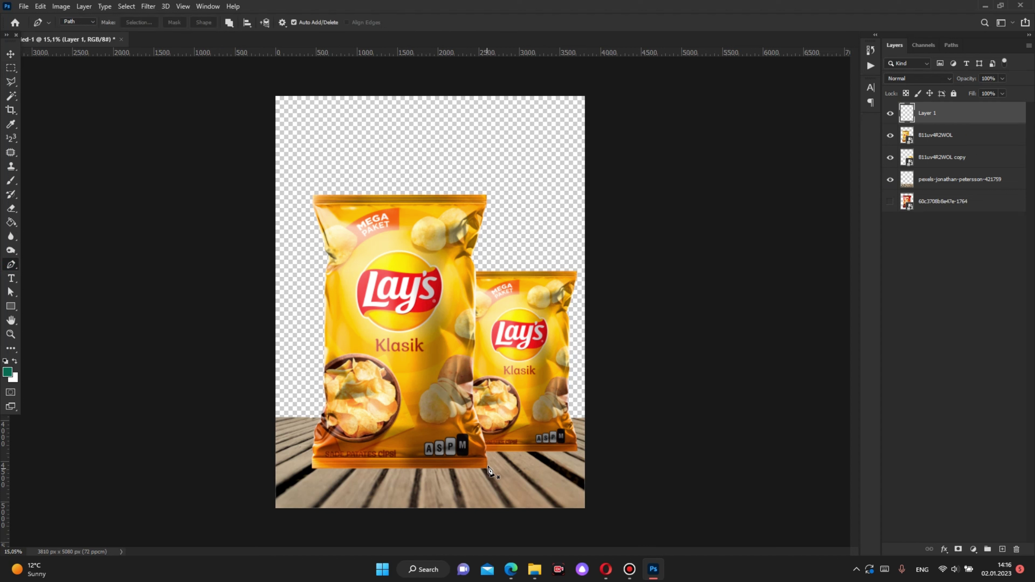
left_click(484, 455)
left_click(601, 518)
left_click(356, 529)
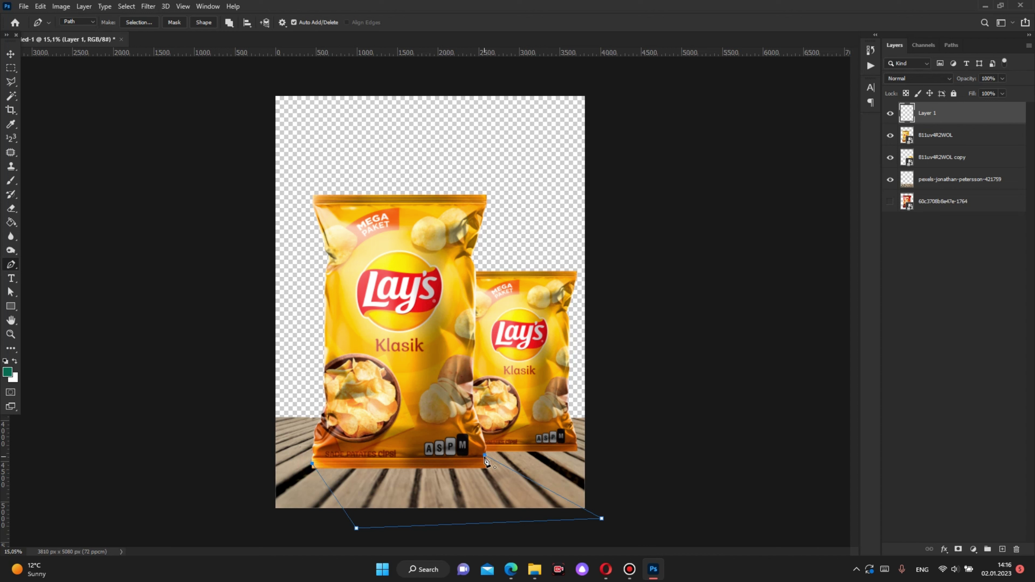
key("ctrl+Return")
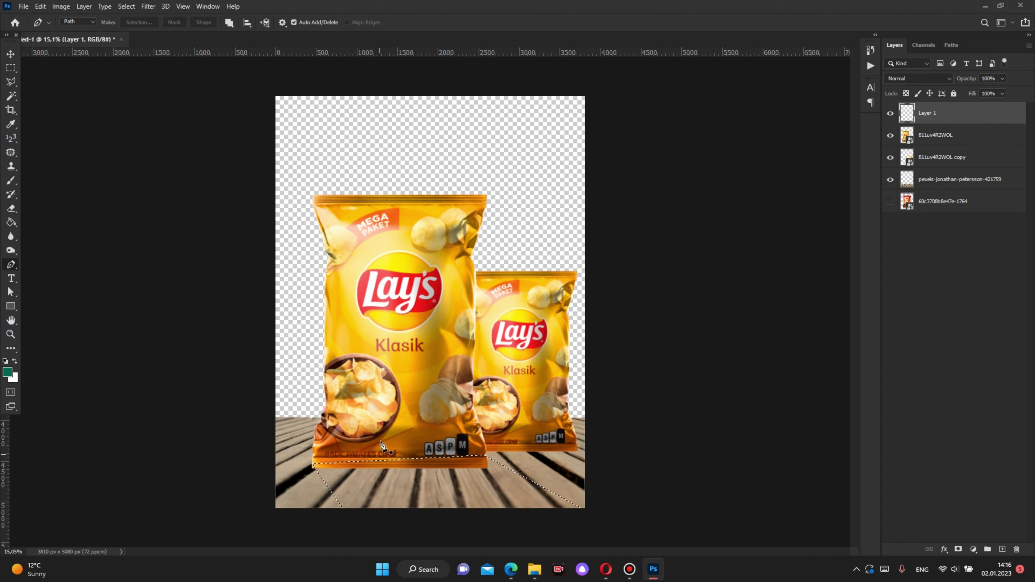
left_click(6, 360)
left_click(11, 222)
left_click(379, 482)
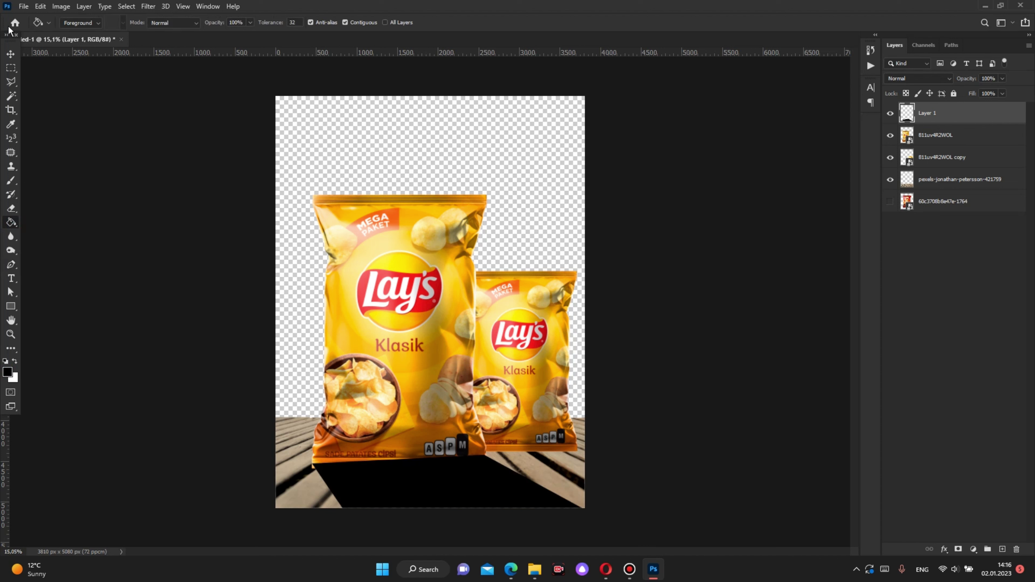
- Place the shadow below the large bag, Gaussian Blur it at 78,4 radius, and set opacity 64%
left_click(11, 53)
left_click_drag(971, 117, 961, 147)
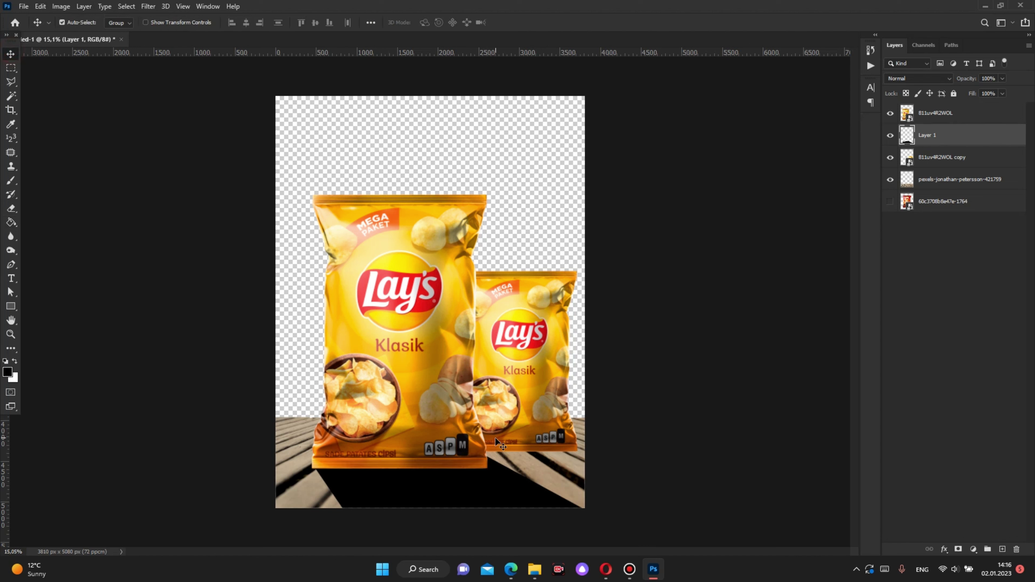
left_click(148, 6)
left_click(310, 164)
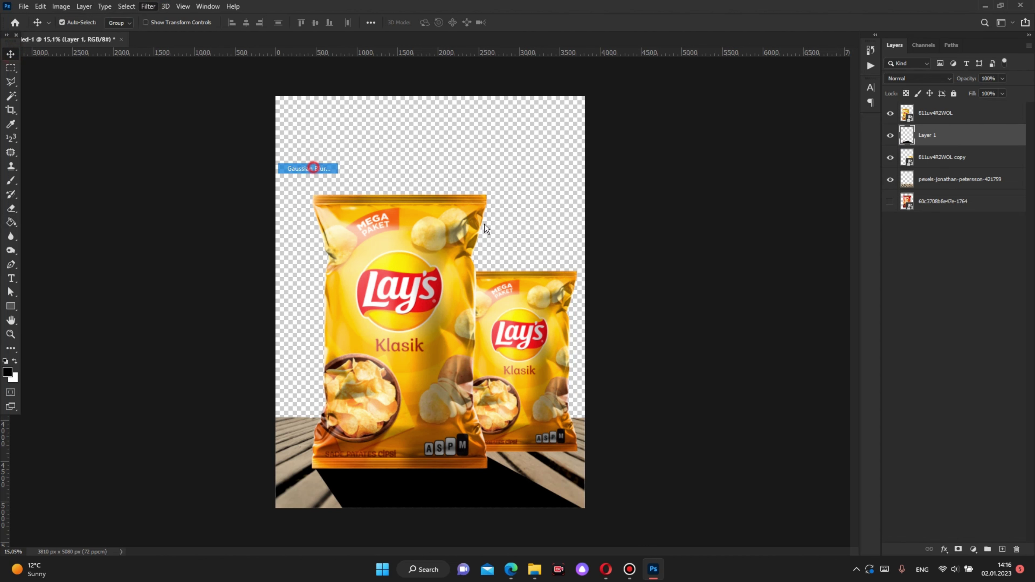
left_click_drag(660, 354, 665, 355)
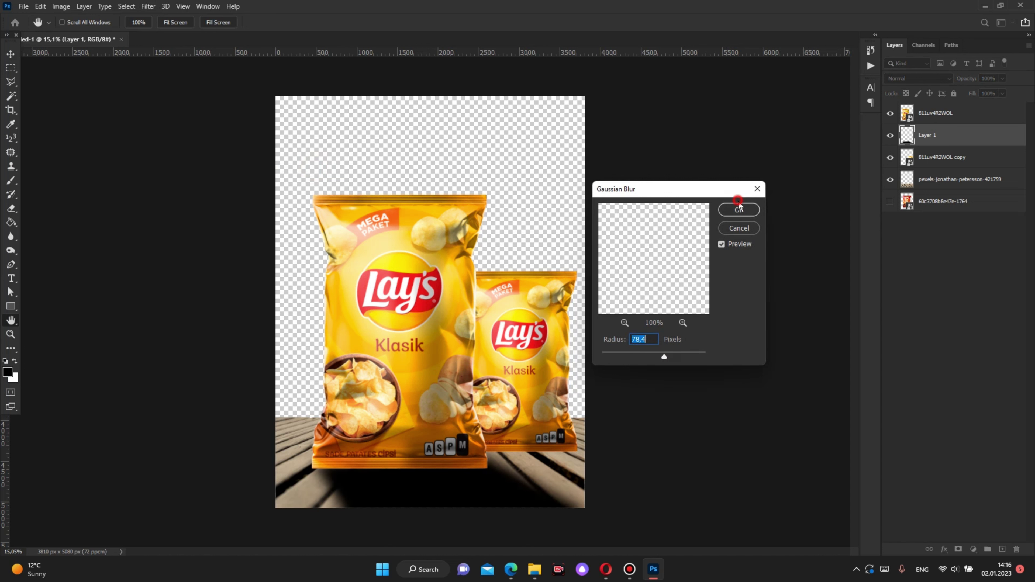
left_click(738, 209)
left_click_drag(969, 77, 949, 82)
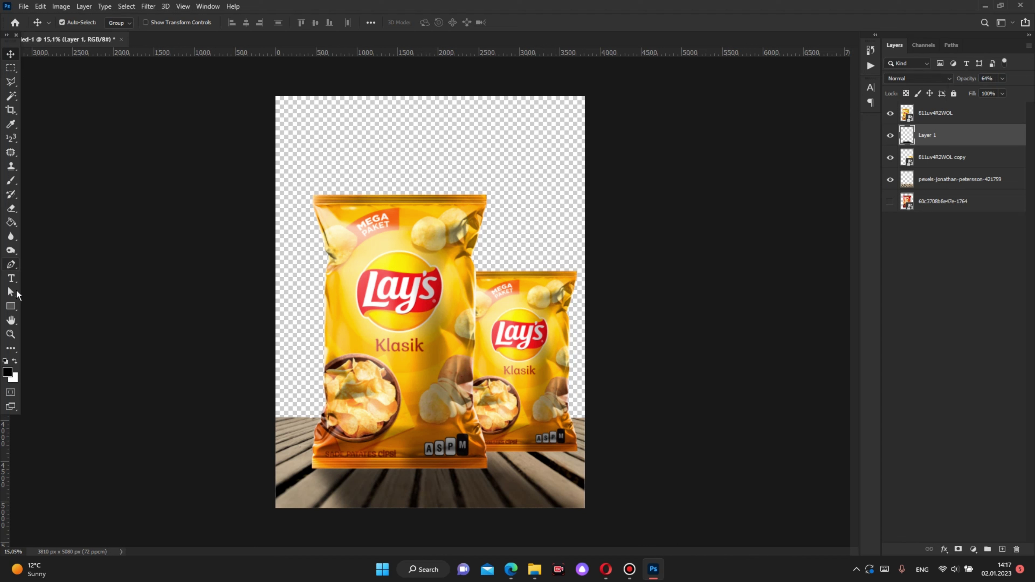
- Draw a flat ellipse under the large bag and Gaussian Blur it as a smart object
left_click_drag(10, 305, 45, 316)
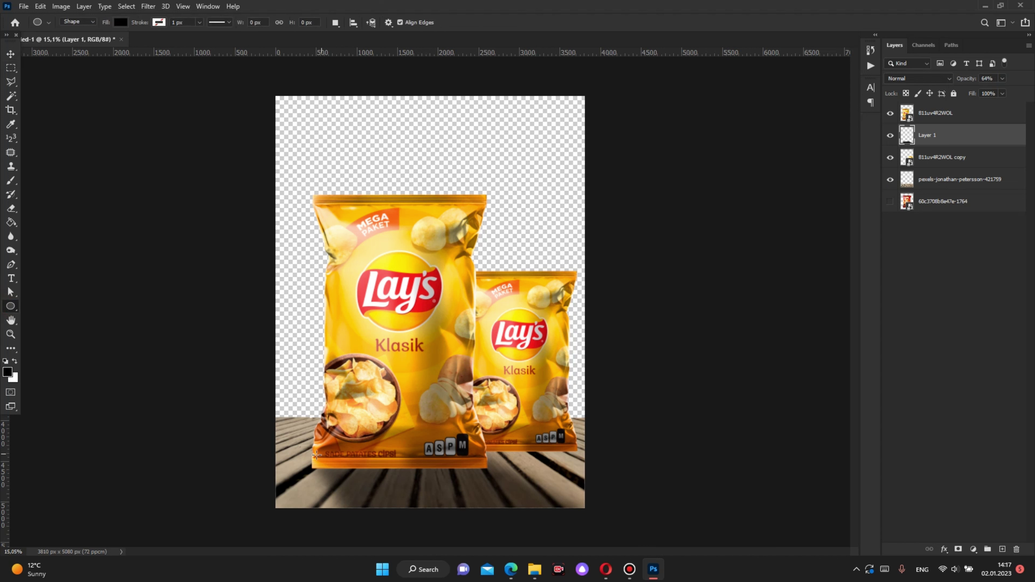
left_click_drag(316, 455, 490, 476)
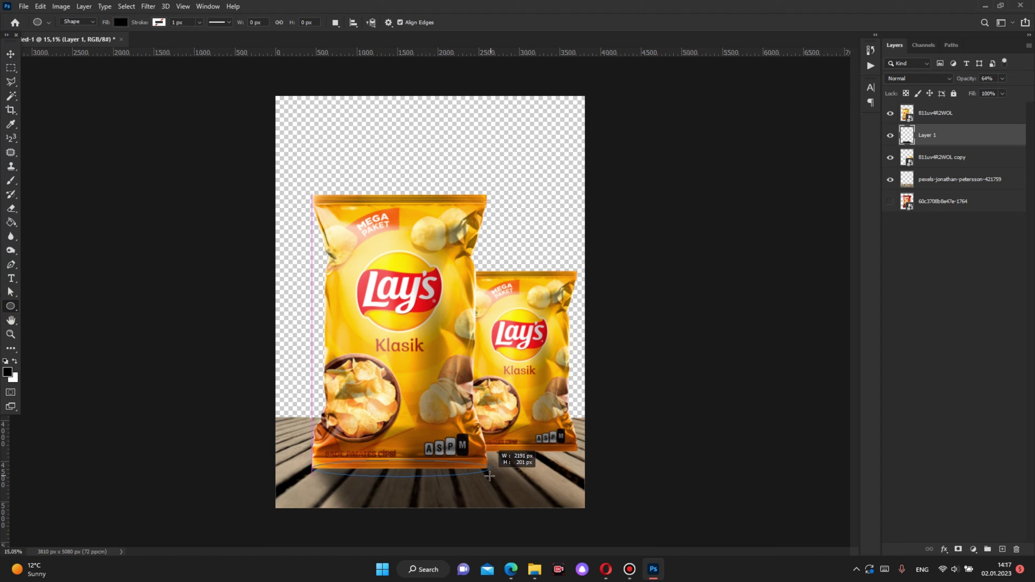
left_click_drag(490, 477, 488, 476)
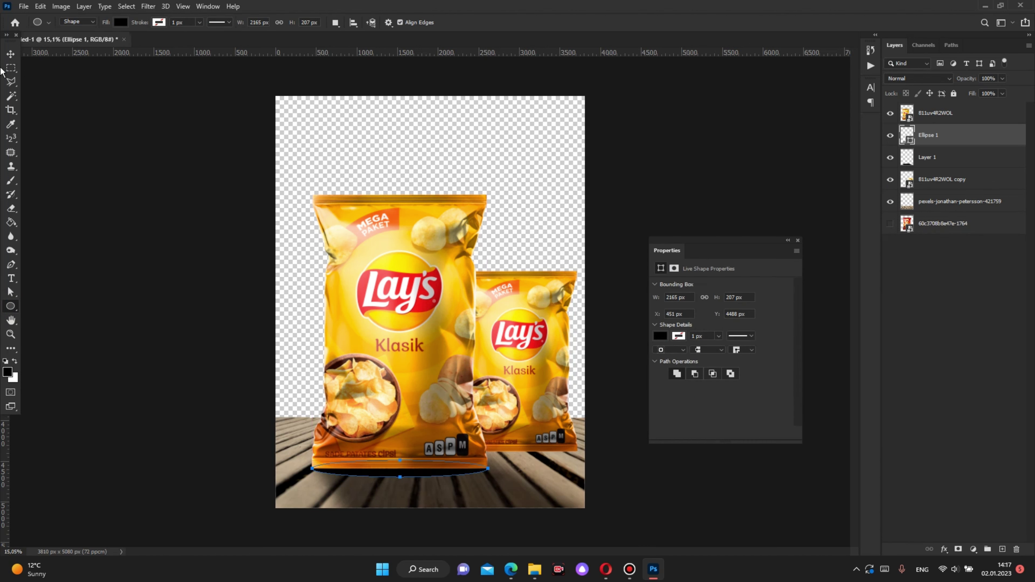
left_click(10, 53)
left_click(126, 6)
mouse_move(148, 7)
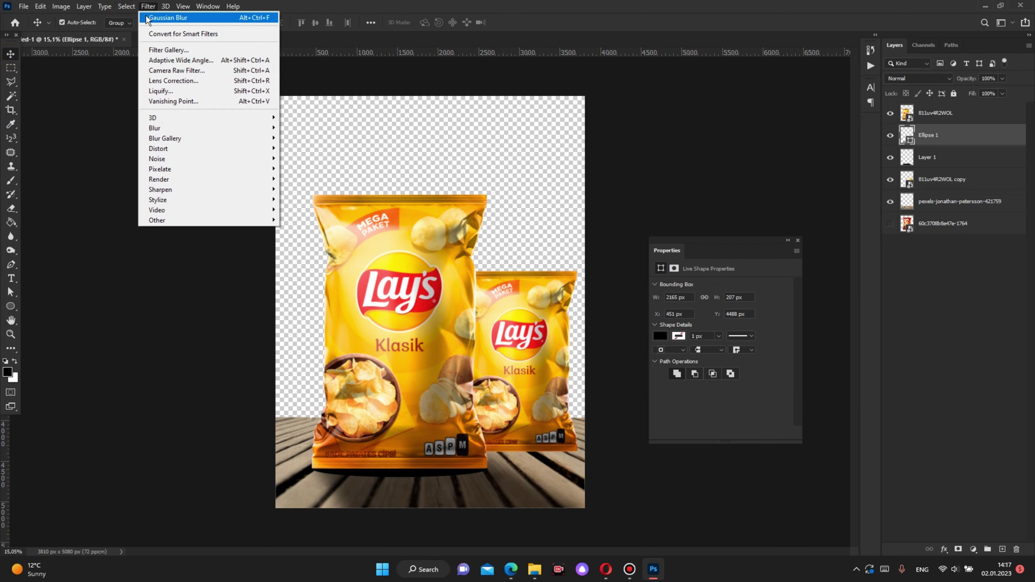
left_click(308, 169)
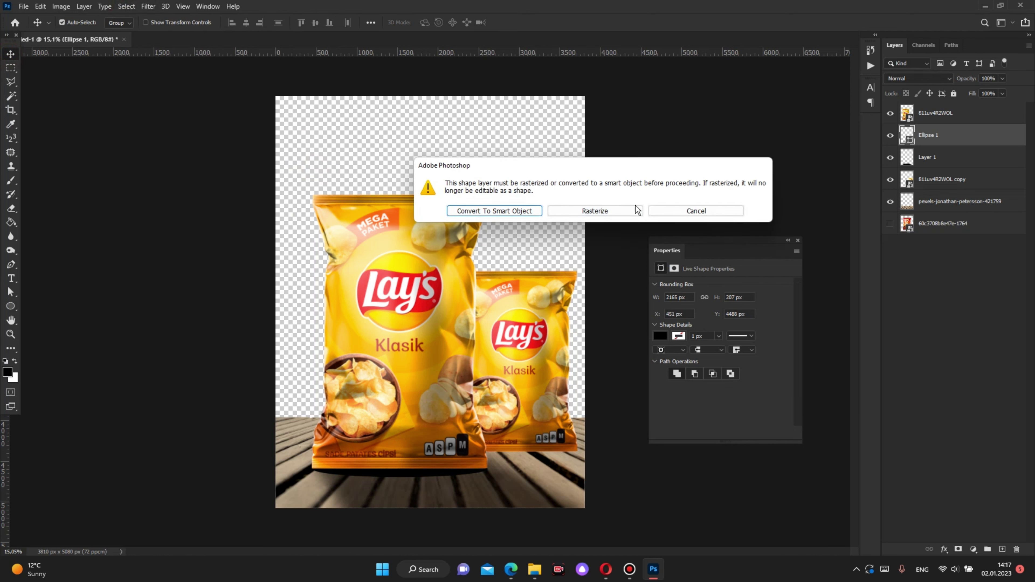
left_click(524, 209)
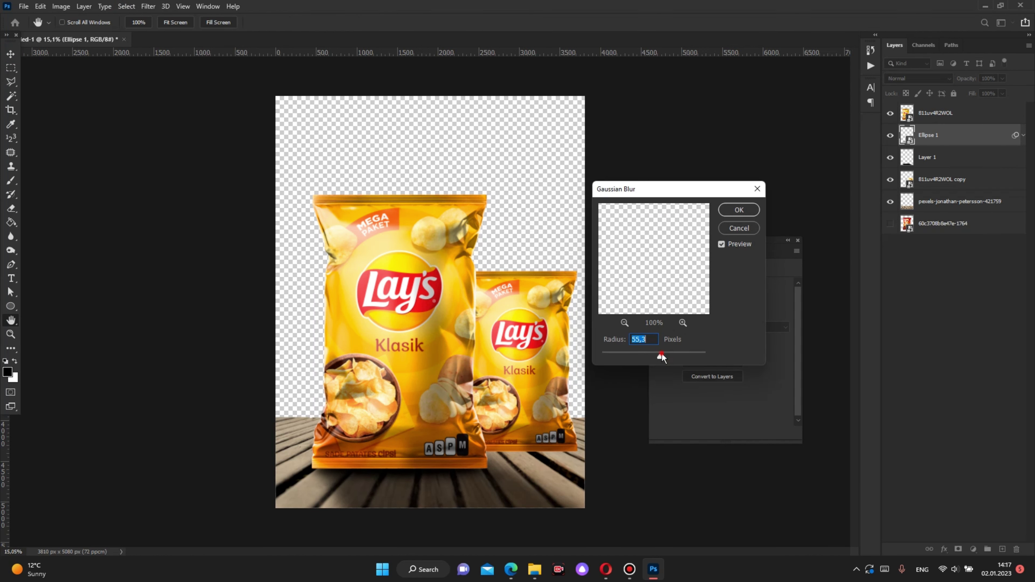
left_click(739, 209)
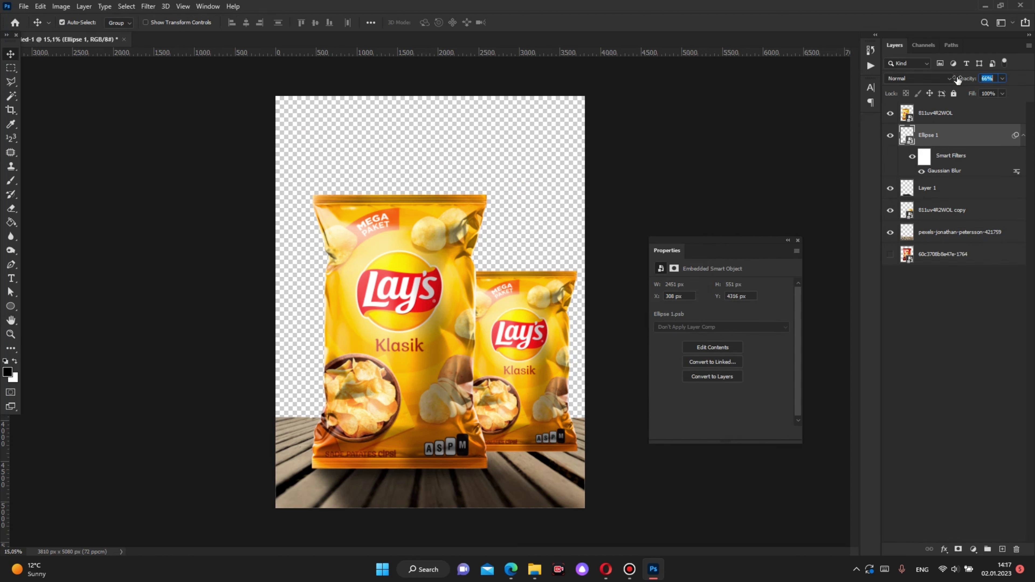
type("70")
left_click(798, 240)
- Duplicate the blurred ellipse shadow and place the copy behind the small bag
left_click_drag(418, 478, 519, 451)
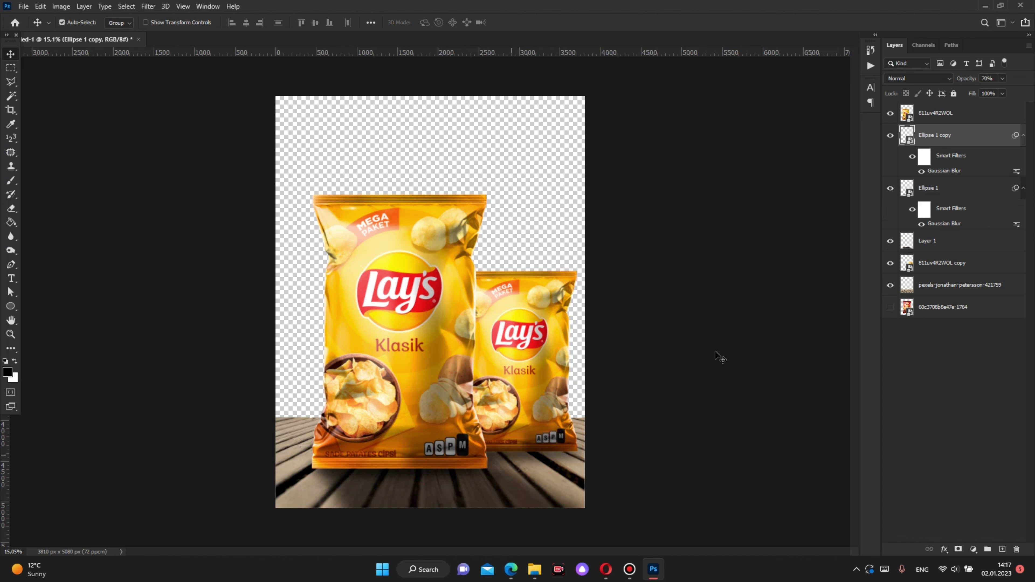
left_click(890, 263)
left_click_drag(938, 273, 939, 271)
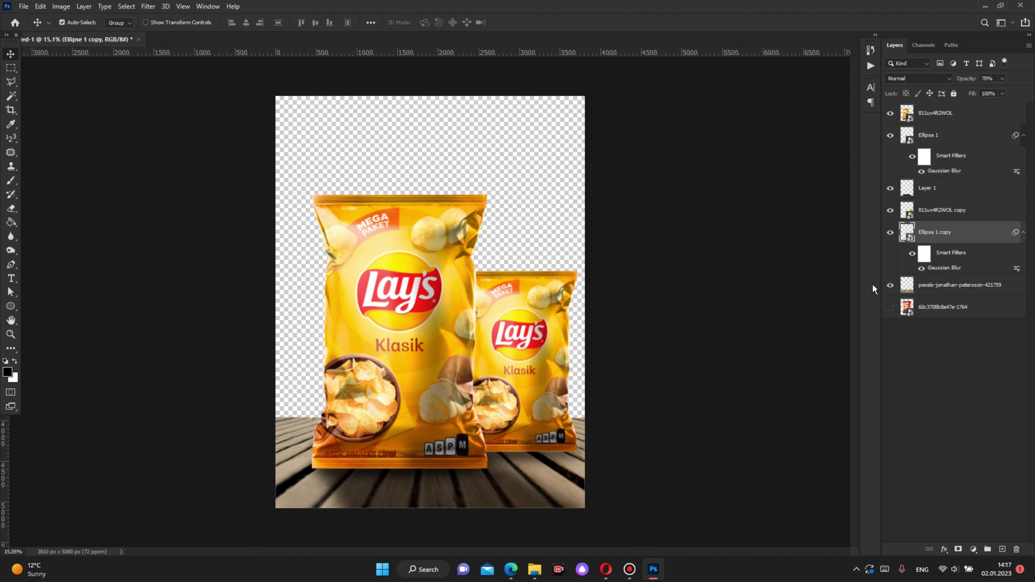
left_click(889, 232)
- Scale the sky-and-desert background to 42%, put it below the dock layer, and lower it
left_click(625, 362)
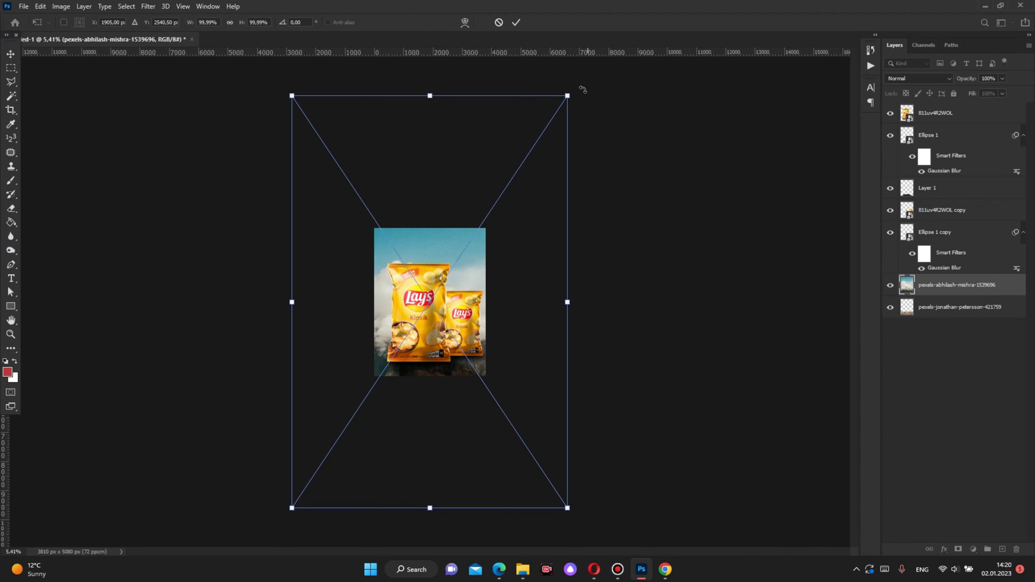
left_click_drag(567, 96, 499, 194)
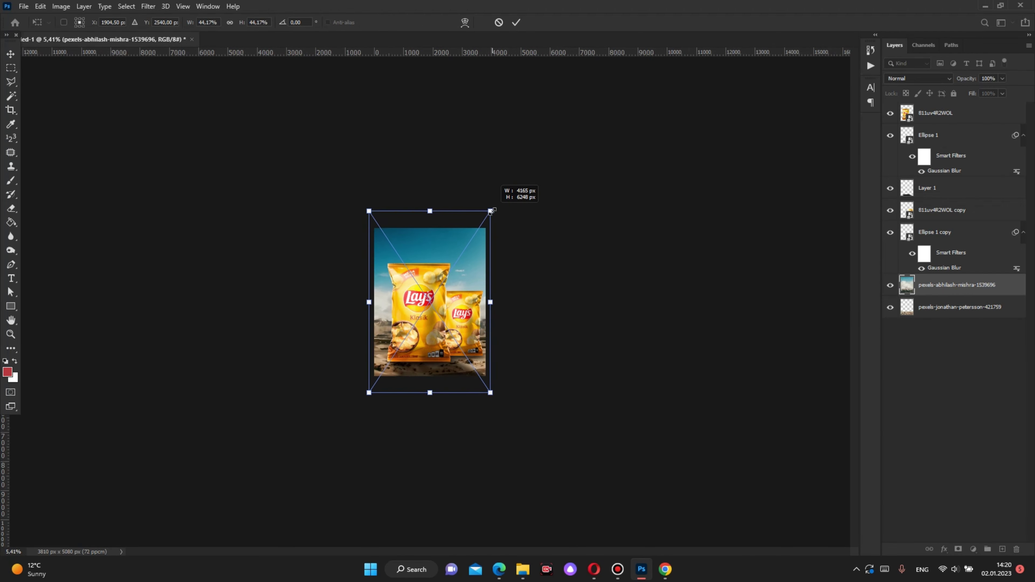
key("ctrl+plus")
key("ctrl+plus")
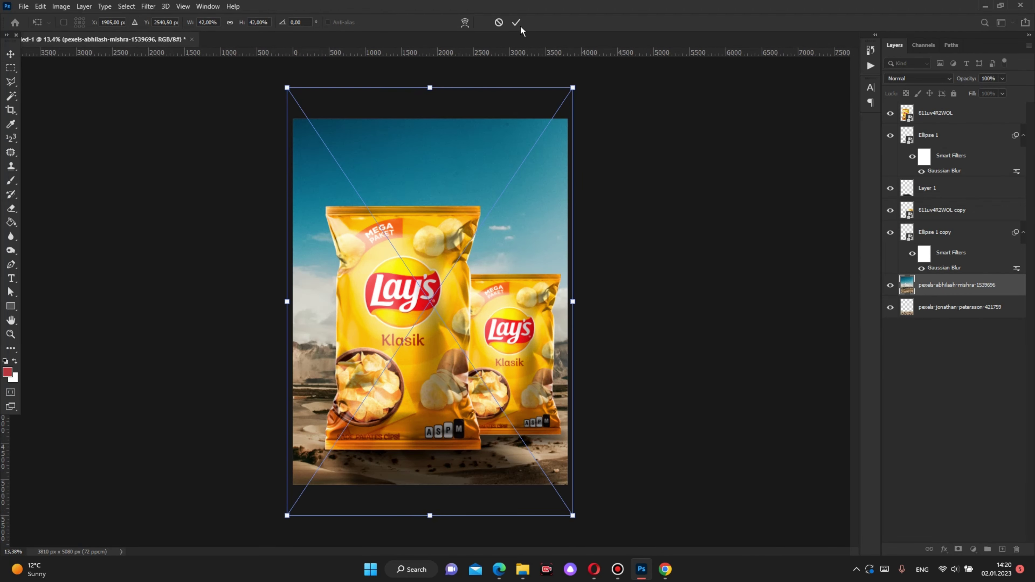
left_click(516, 22)
left_click_drag(958, 284, 957, 314)
key("ctrl+0")
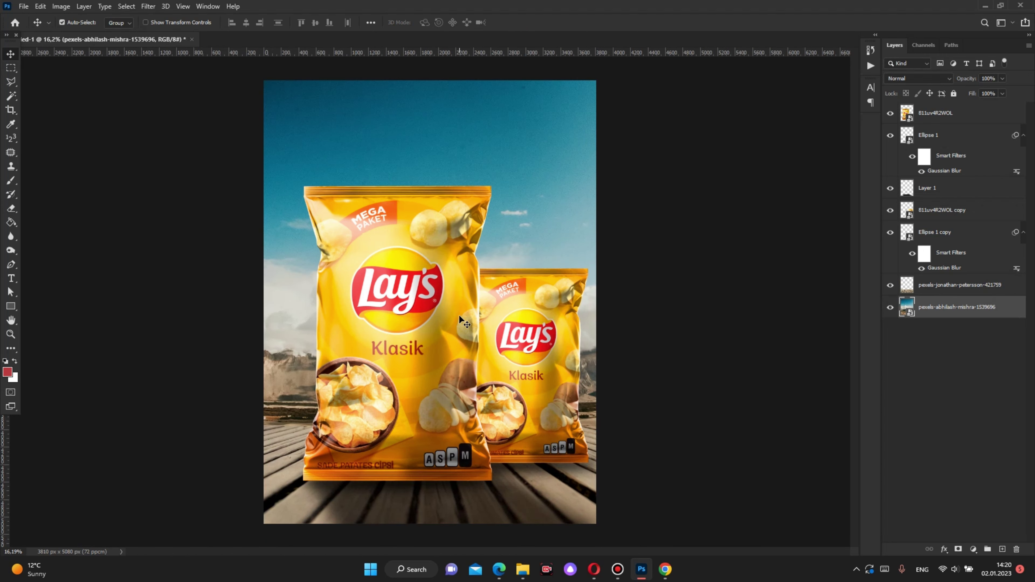
left_click_drag(509, 239, 517, 211)
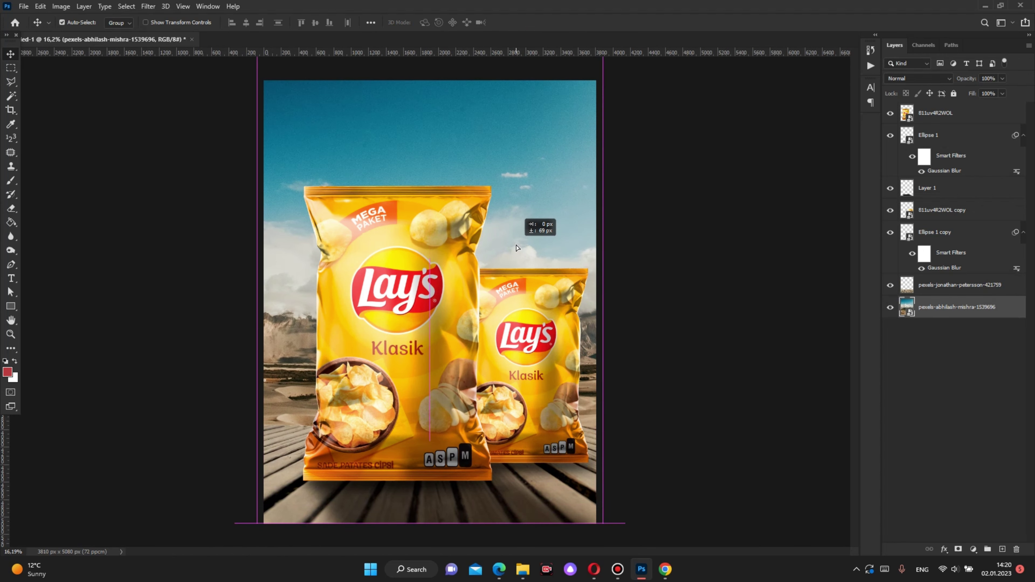
mouse_move(518, 214)
left_mouse_down()
mouse_move(511, 246)
mouse_move(527, 206)
mouse_move(526, 217)
left_mouse_up()
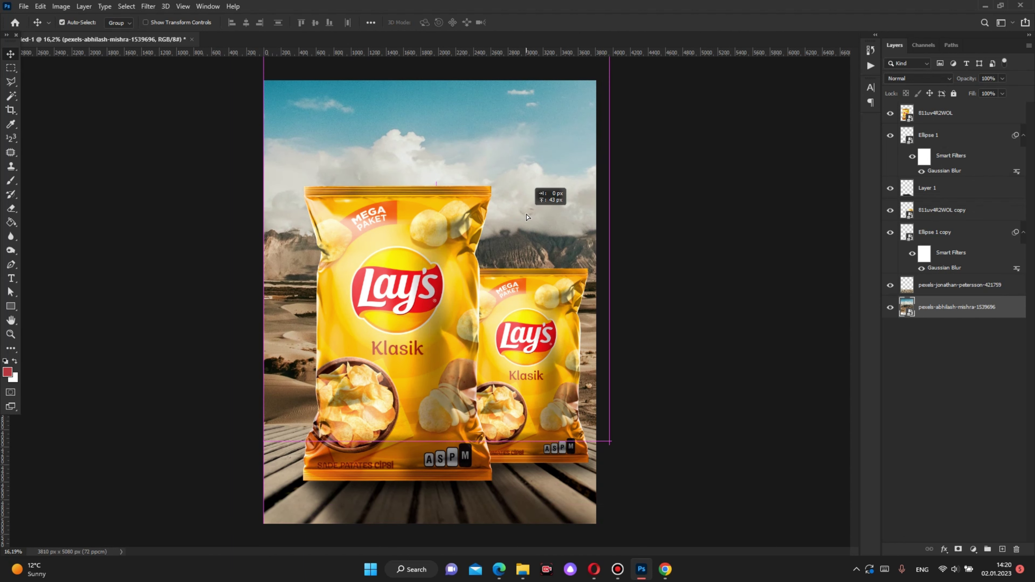
scroll(495, 220, "down", 3)
- Enlarge the background photo slightly and move it down 252 px
key("ctrl+t")
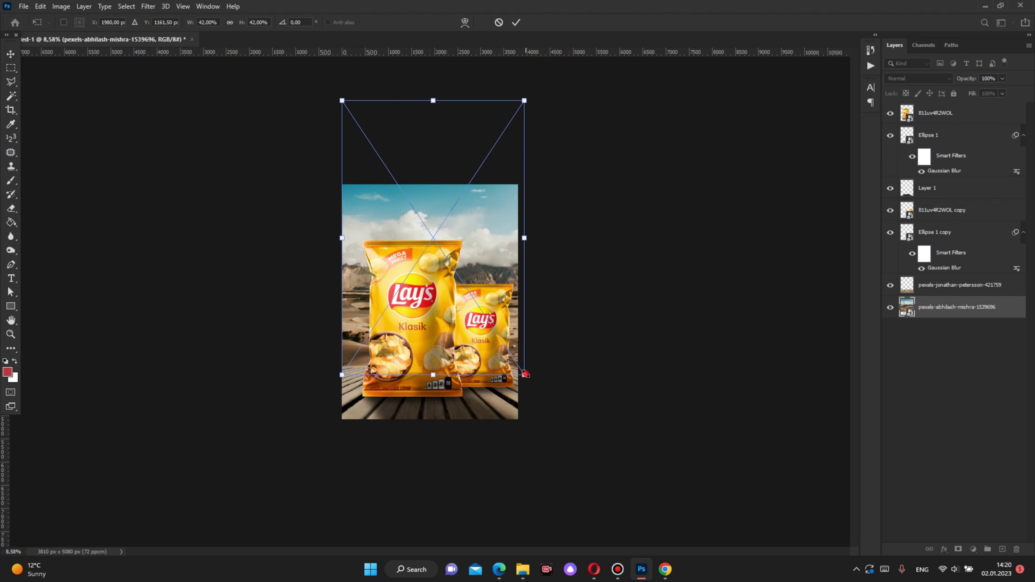
left_click_drag(526, 374, 528, 381)
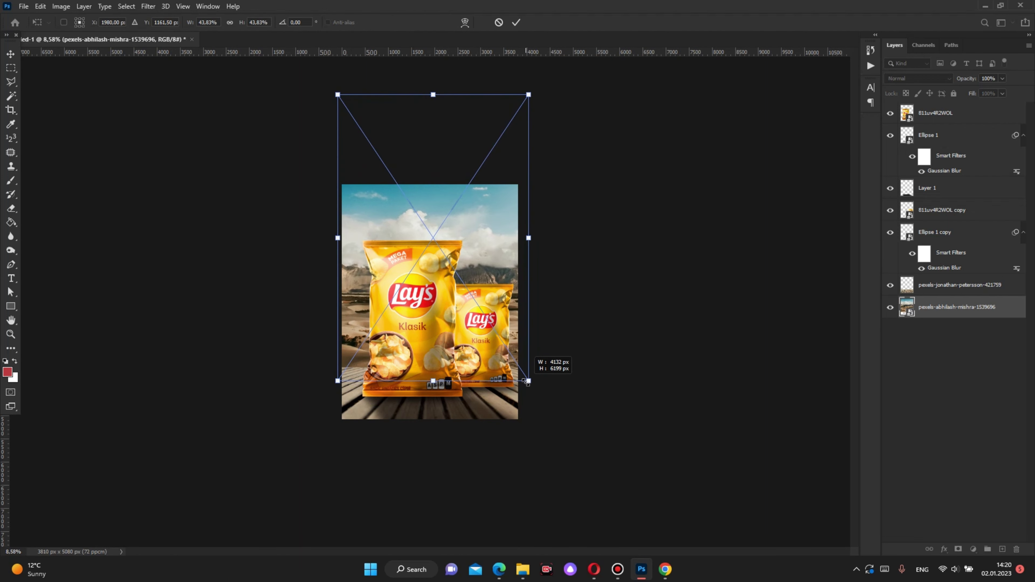
left_click_drag(513, 239, 509, 231)
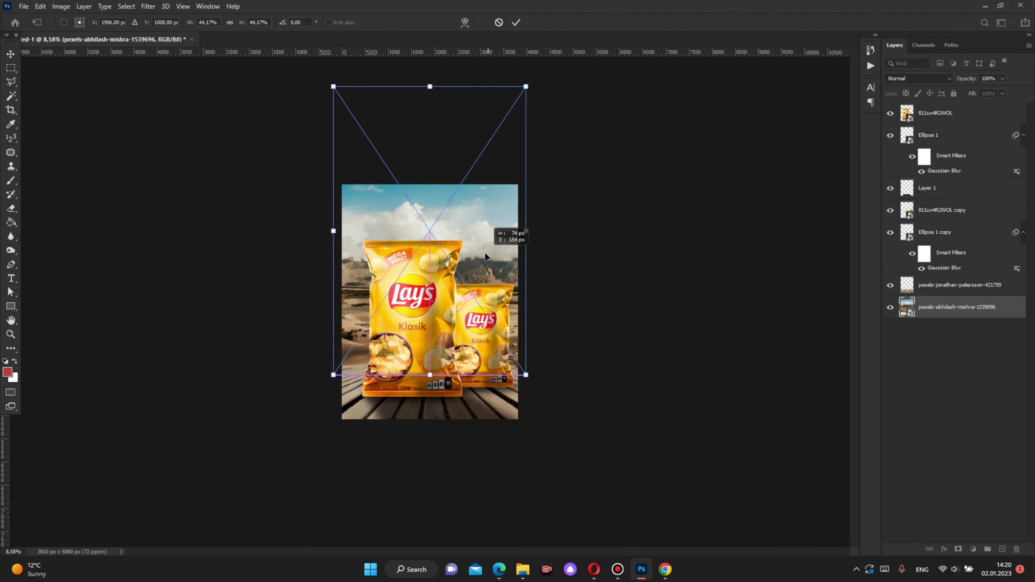
left_click(517, 22)
scroll(430, 301, "up", 3)
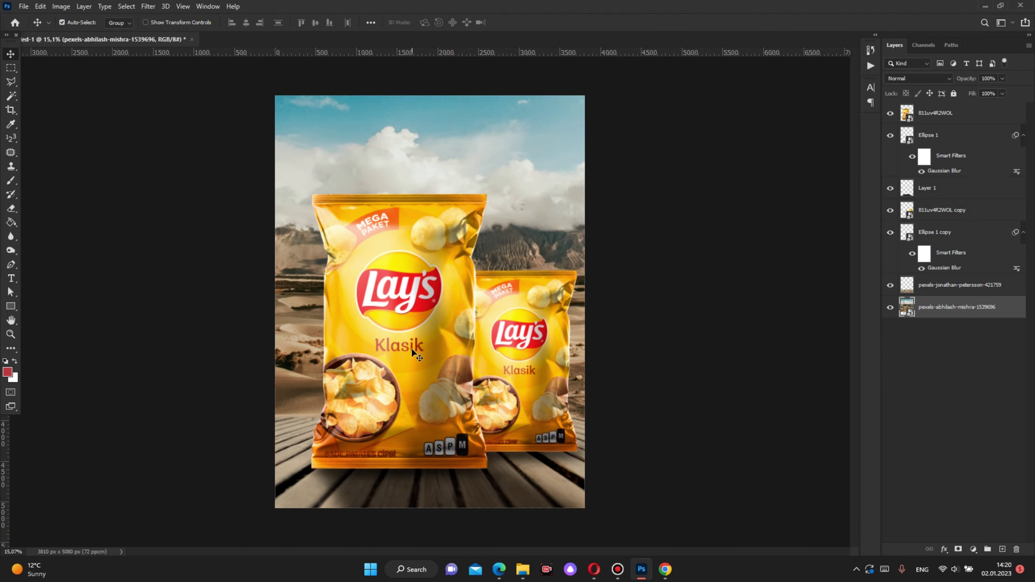
left_click_drag(491, 216, 491, 231)
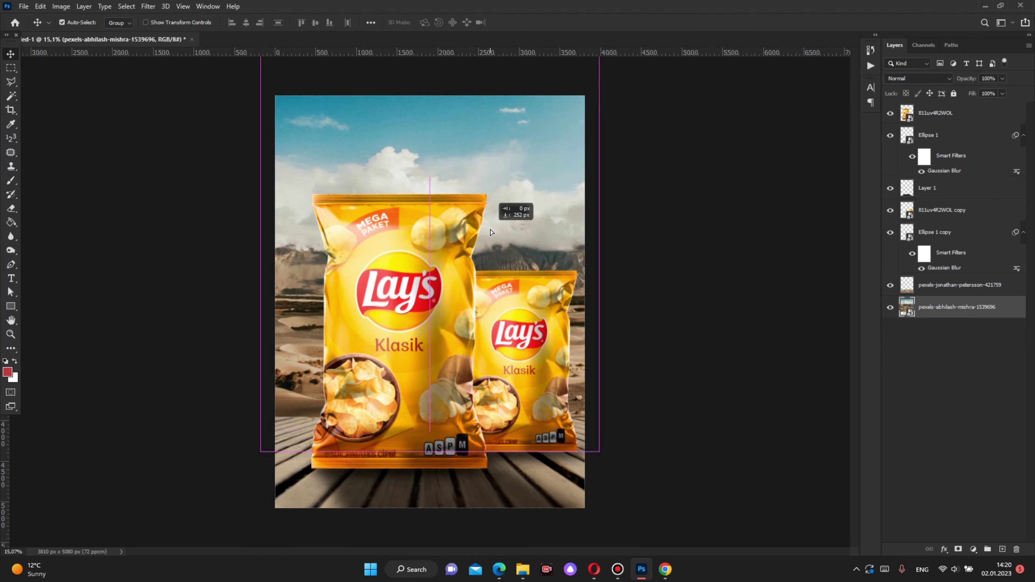
scroll(505, 224, "down", 1)
left_click(668, 237)
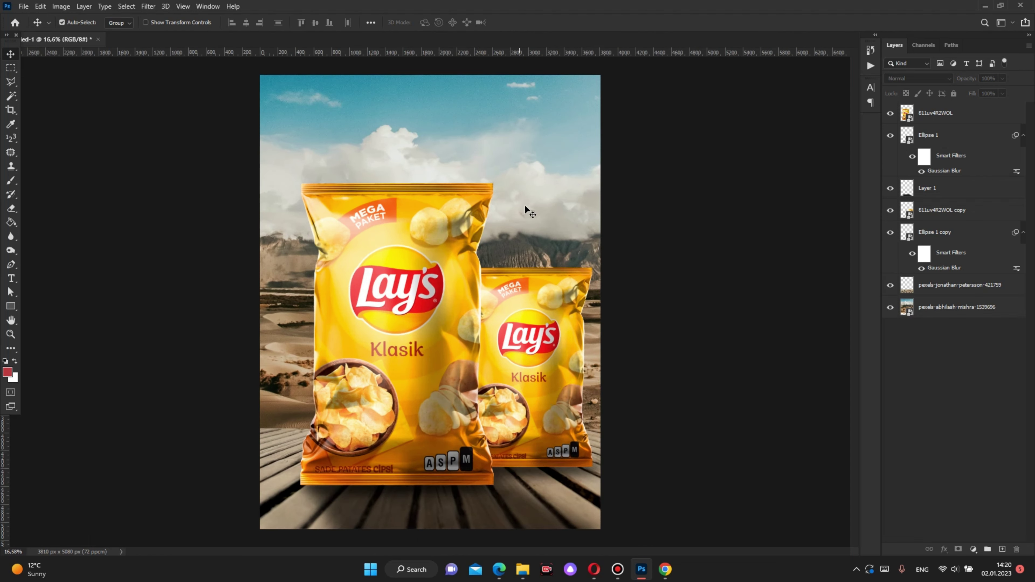
left_click(689, 198)
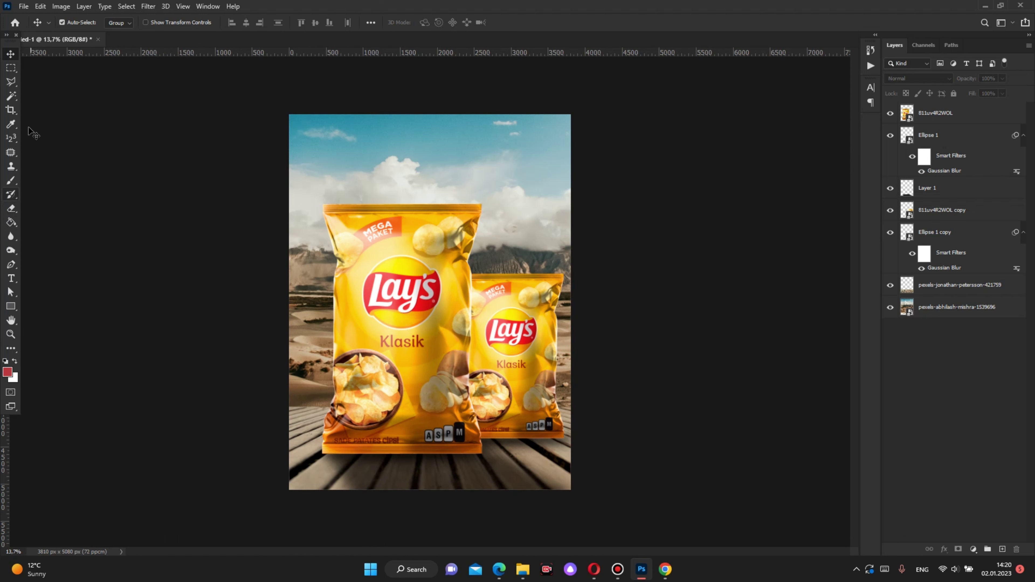
- On a new layer, draw a closed Pen path from the top-left corner across both bags
left_click(10, 267)
left_click(1002, 550)
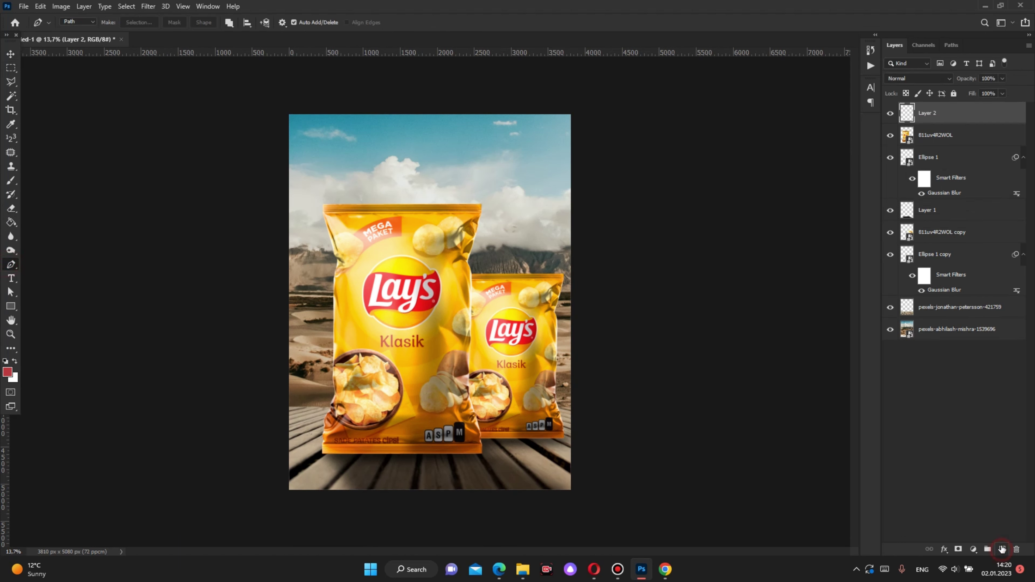
left_click(290, 114)
left_click(557, 321)
left_click(378, 402)
left_click(288, 226)
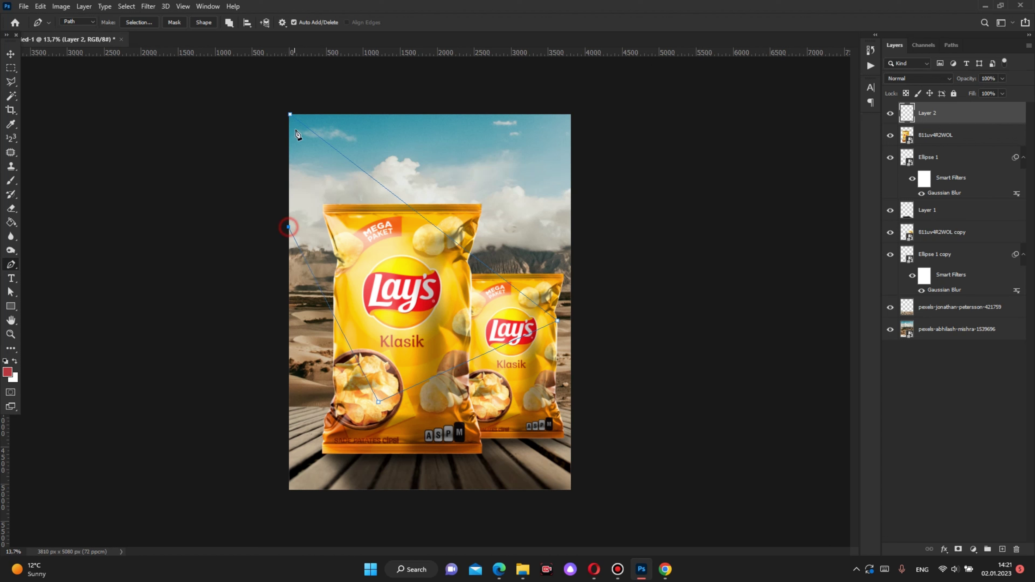
left_click(290, 115)
- Fill the beam path's selection with white on Layer 2 and deselect
key("ctrl+Return")
left_click(5, 361)
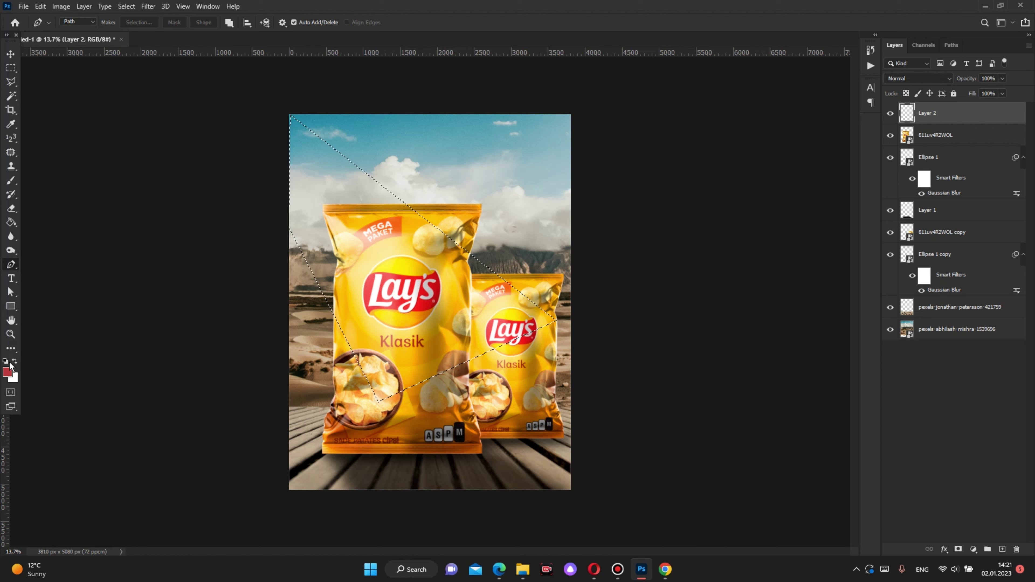
key("alt+BackSpace")
key("ctrl+d")
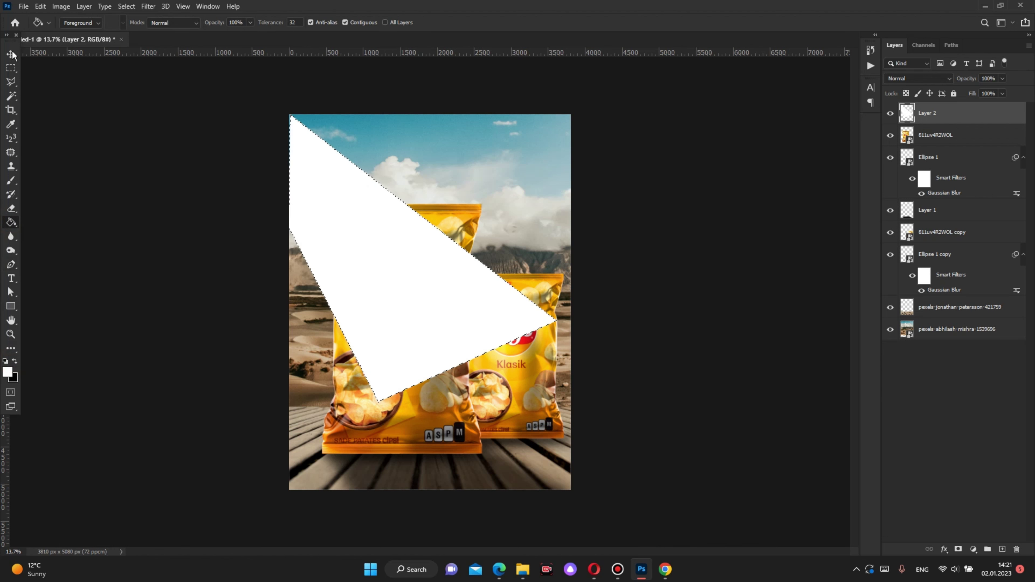
key("v")
left_click(148, 6)
mouse_move(154, 128)
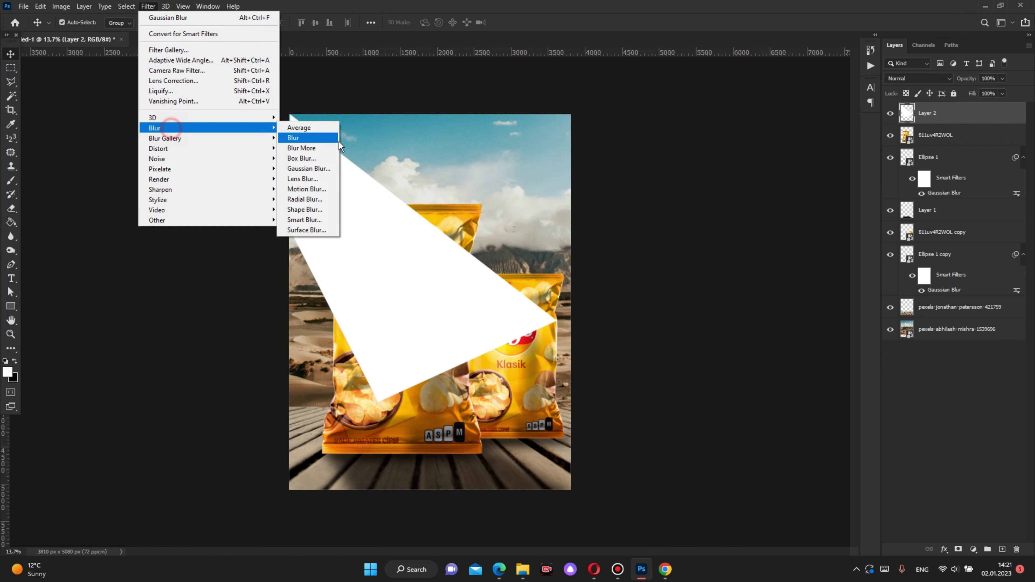
- Apply a Gaussian Blur of about 127 px radius to the white beam
left_click(316, 175)
left_click_drag(665, 357, 669, 357)
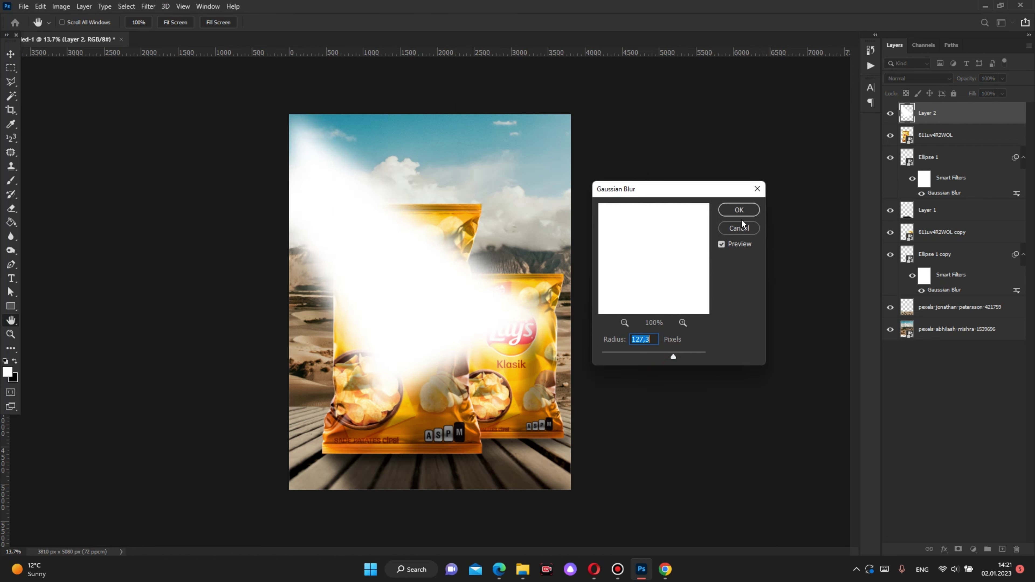
left_click(738, 210)
- Cycle through the beam layer's blend modes and settle on Soft Light
left_click(918, 78)
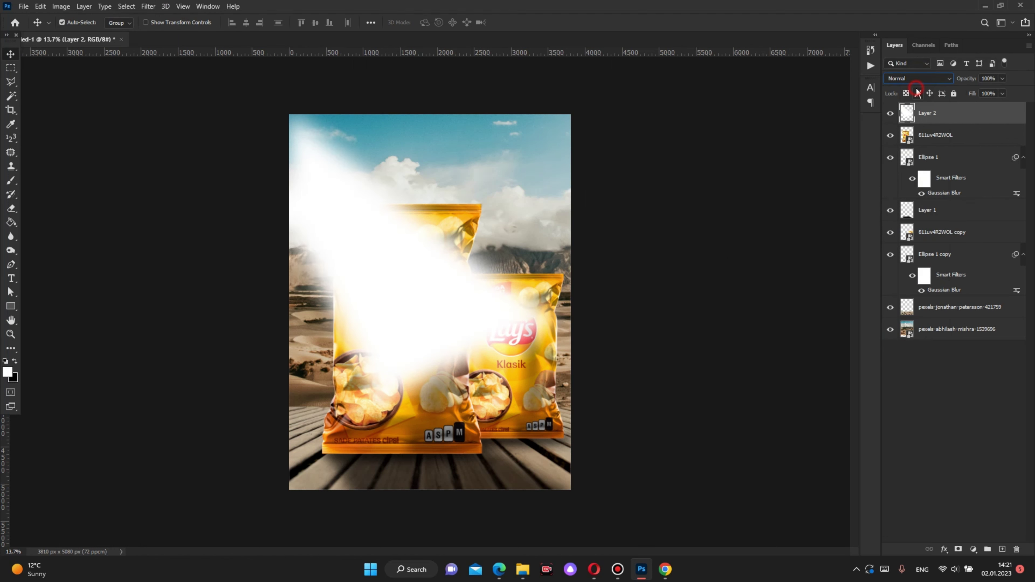
key("Down")
key("Down")
key("Down")
key("Down")
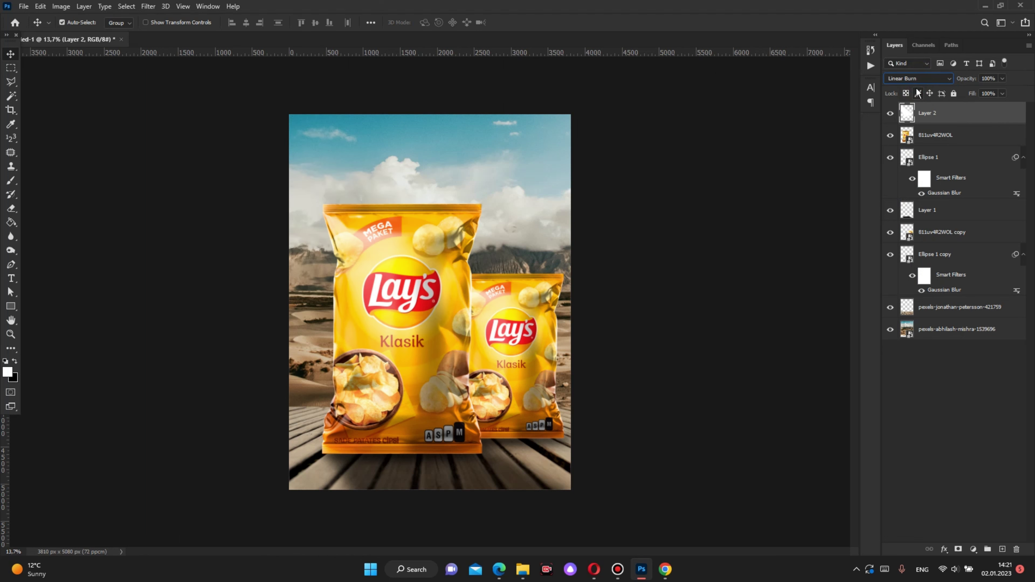
key("Down")
key("Down")
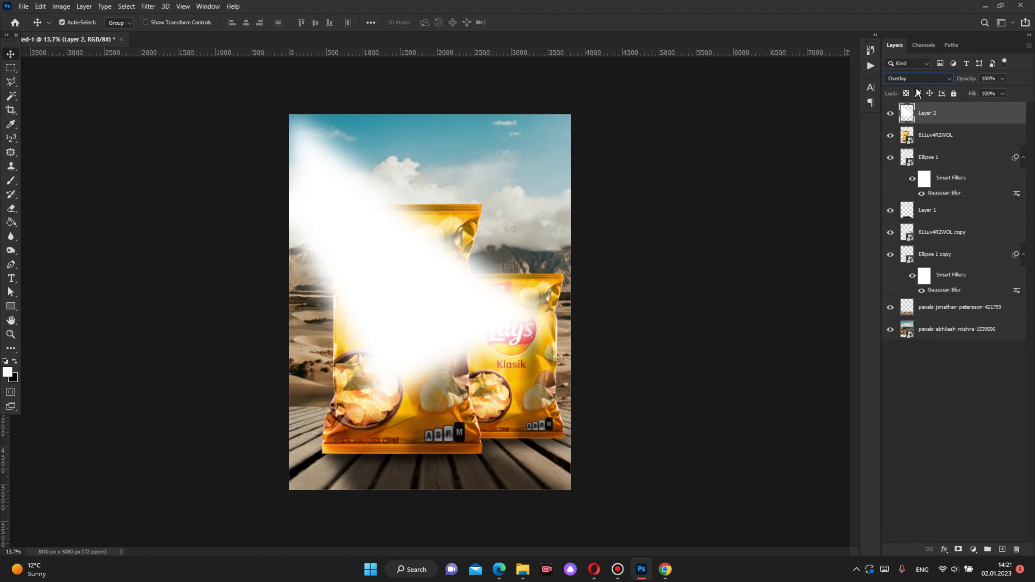
key("Down")
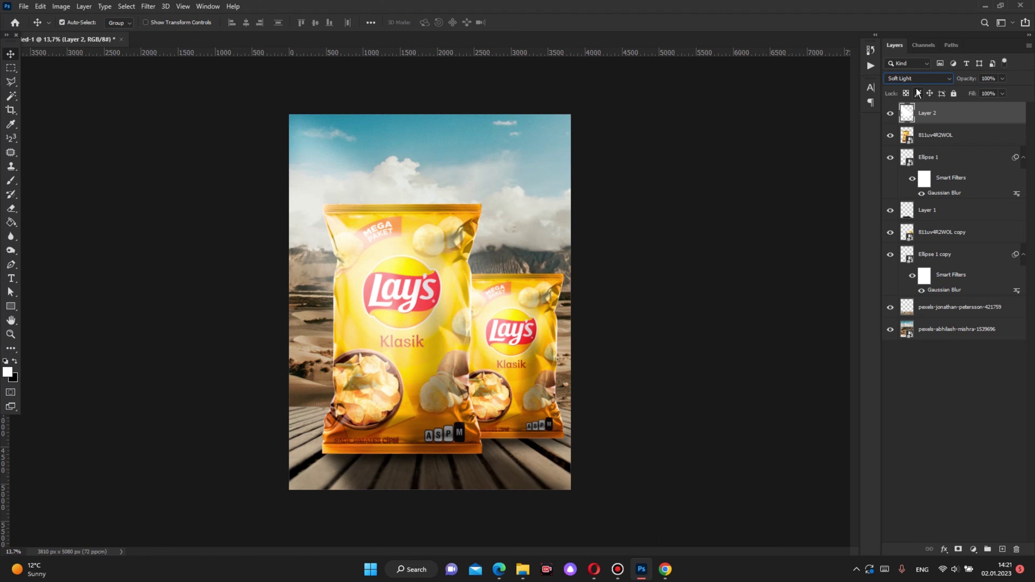
key("Down")
key("Down")
key("Down")
key("Down")
key("Down")
key("Down")
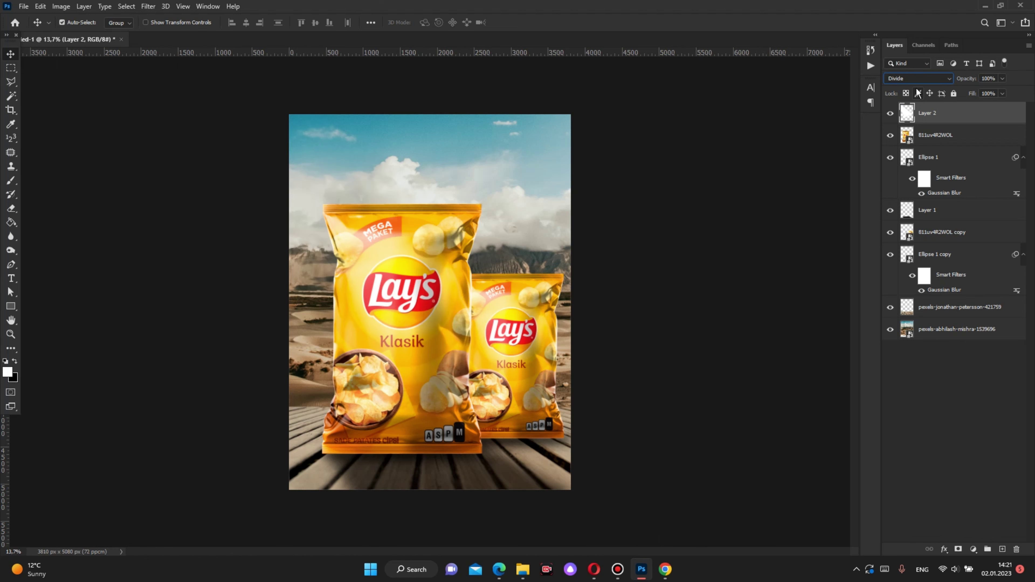
key("Down")
key("Down")
key("Down")
key("Up")
key("Up")
key("Up")
key("Up")
key("Up")
key("Up")
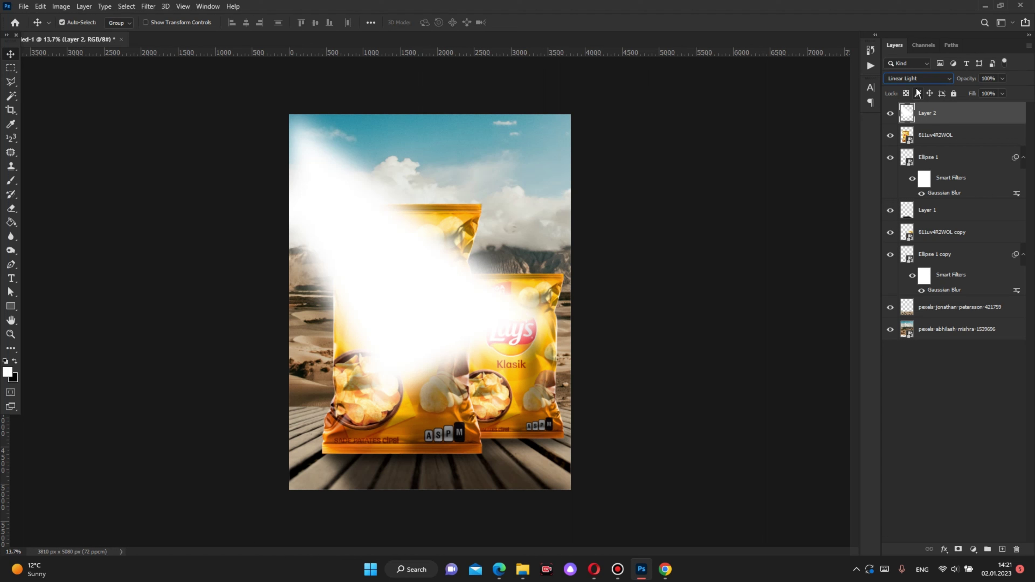
key("Down")
key("Down")
key("Up")
key("Up")
key("Up")
key("Up")
key("Up")
key("Up")
key("Down")
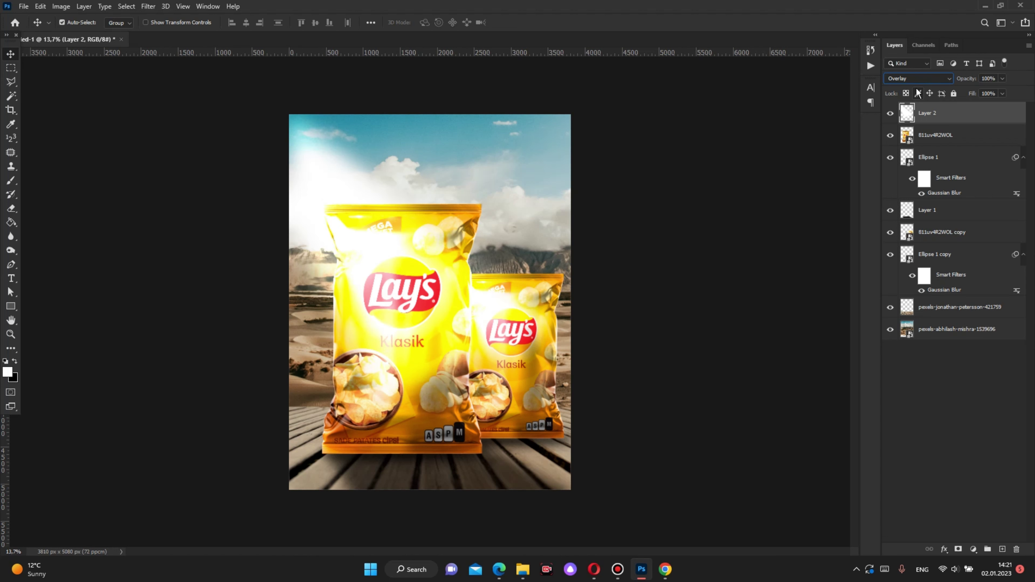
left_click(918, 78)
key("Up")
key("Up")
key("Up")
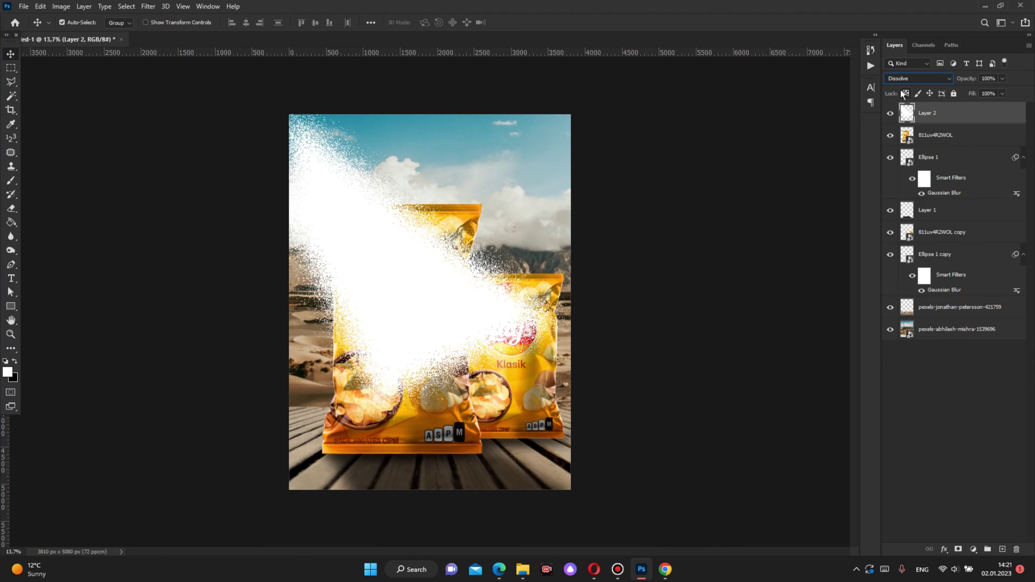
key("Down")
key("Down")
key("Down")
key("Down")
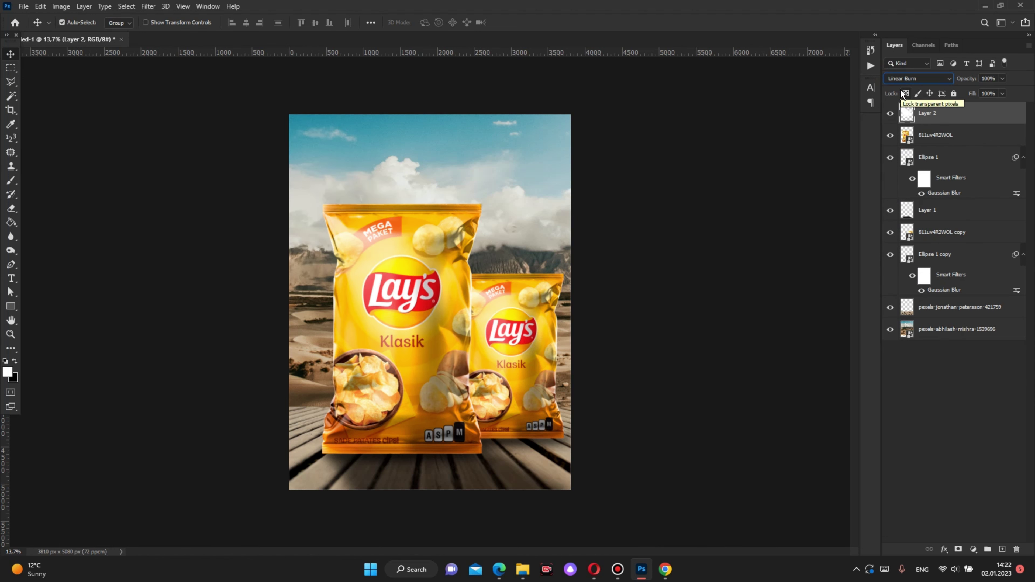
key("Down")
key("Down")
key("Down")
key("Down")
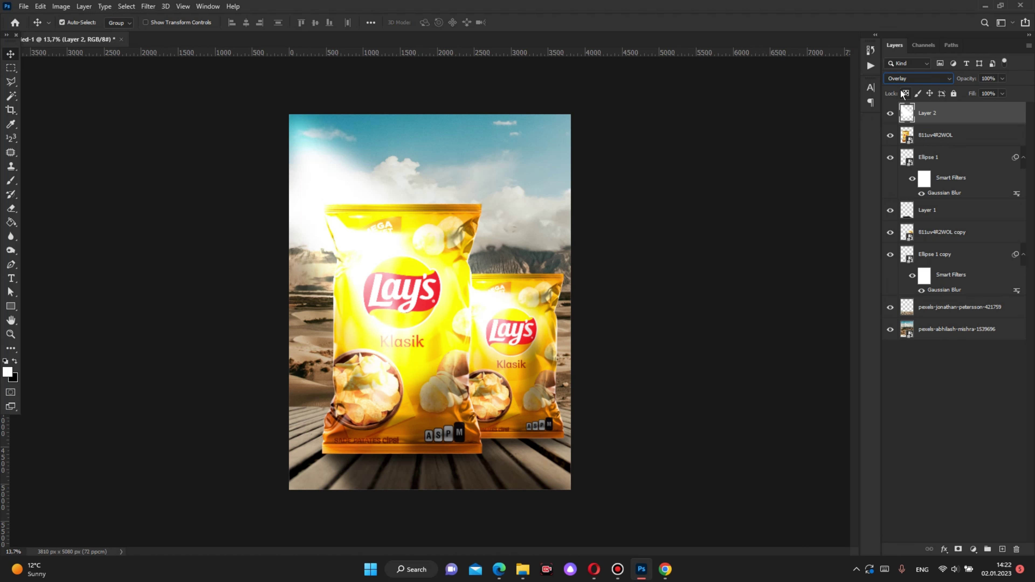
key("Down")
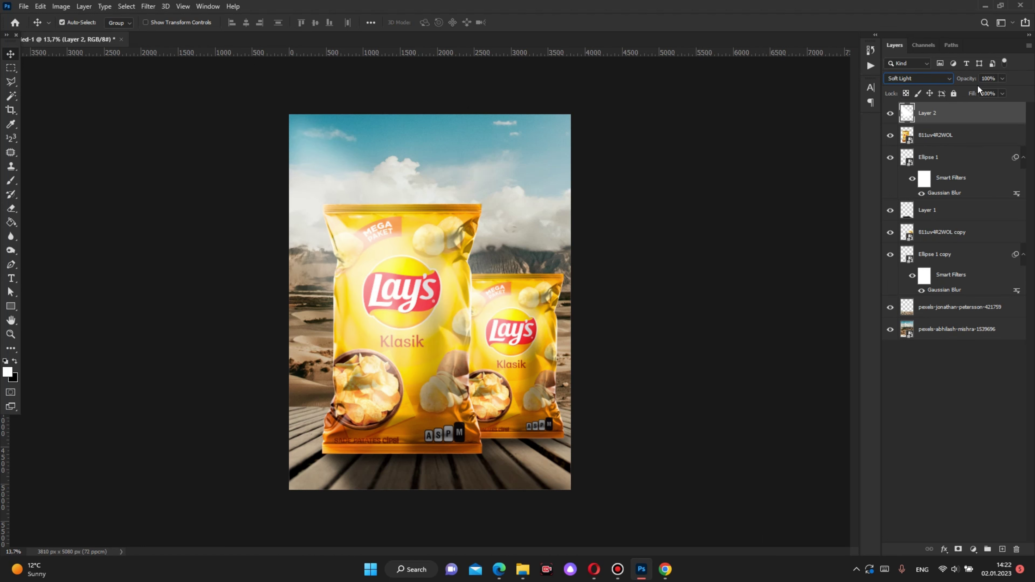
- Lower the beam layer to 92% opacity, then quick-select the front chip's body and top edge
left_click_drag(972, 83, 962, 83)
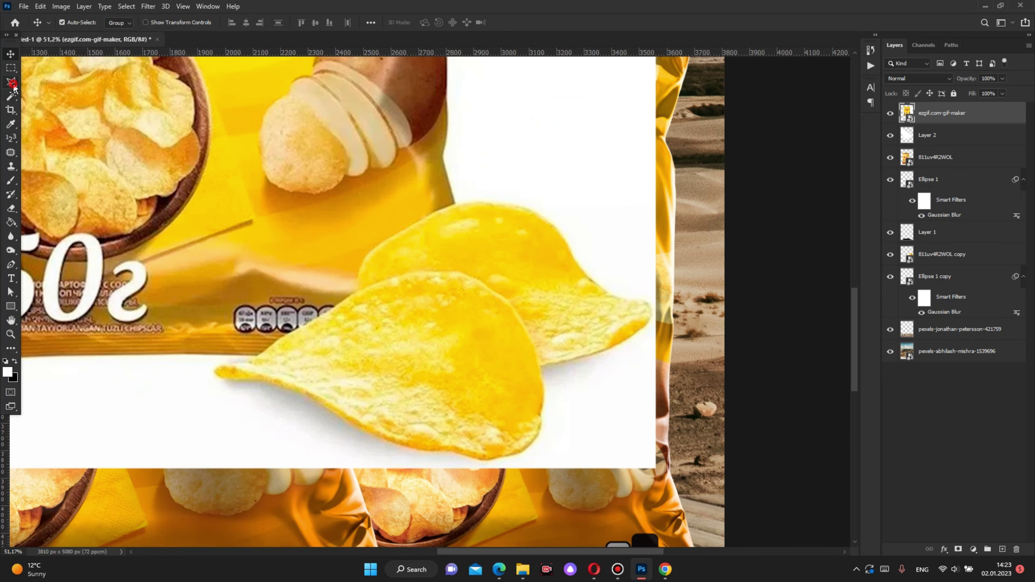
left_click(11, 96)
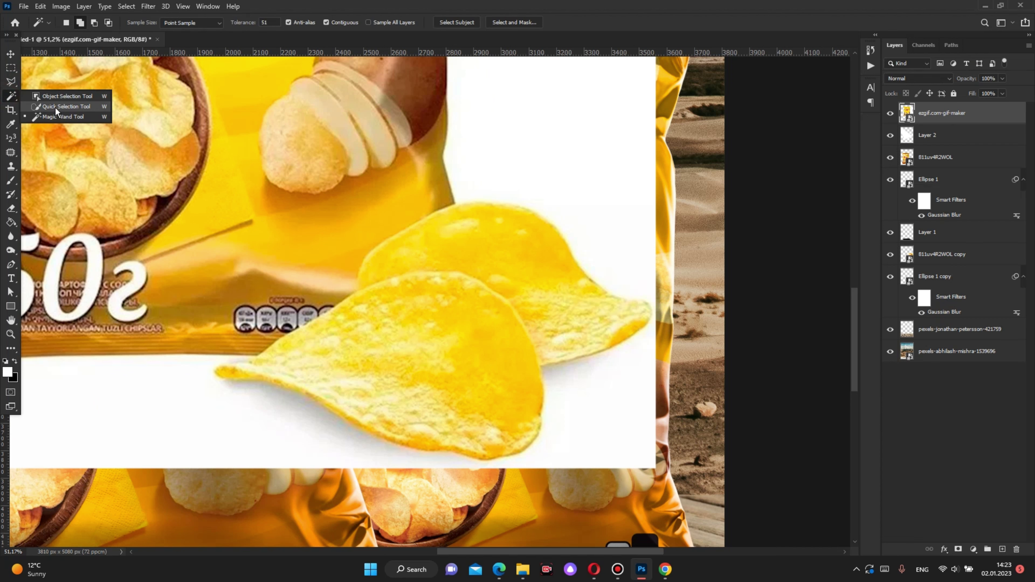
left_click(55, 107)
scroll(489, 366, "up", 2)
left_click_drag(428, 364, 428, 302)
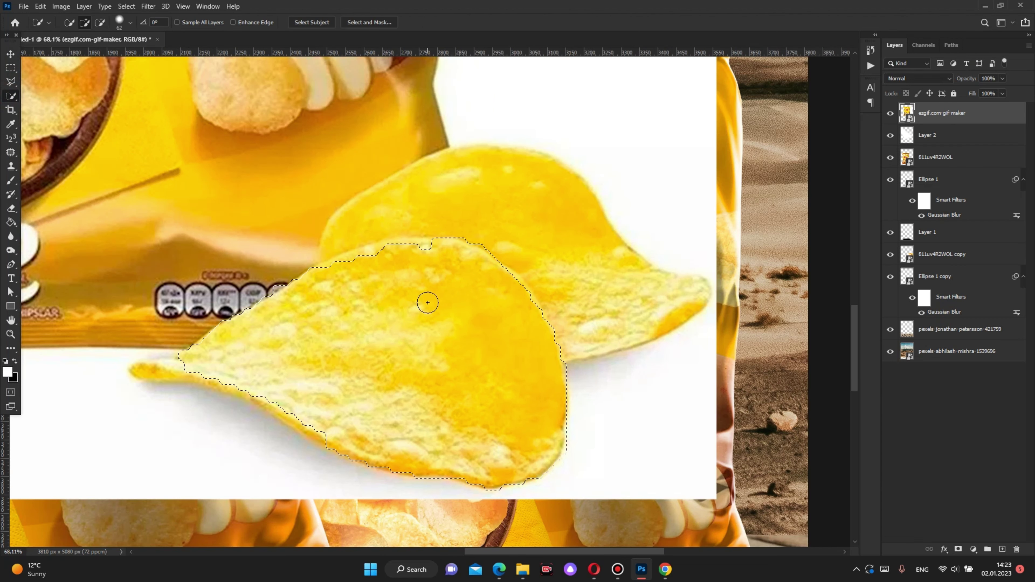
scroll(407, 269, "up", 2)
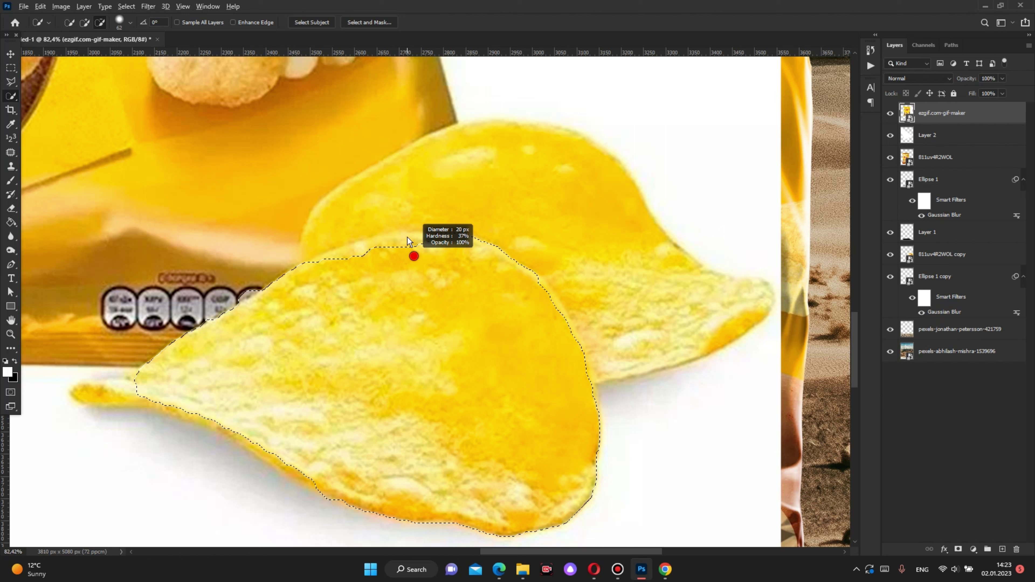
mouse_move(408, 240)
left_mouse_down()
mouse_move(423, 238)
mouse_move(379, 246)
left_mouse_up()
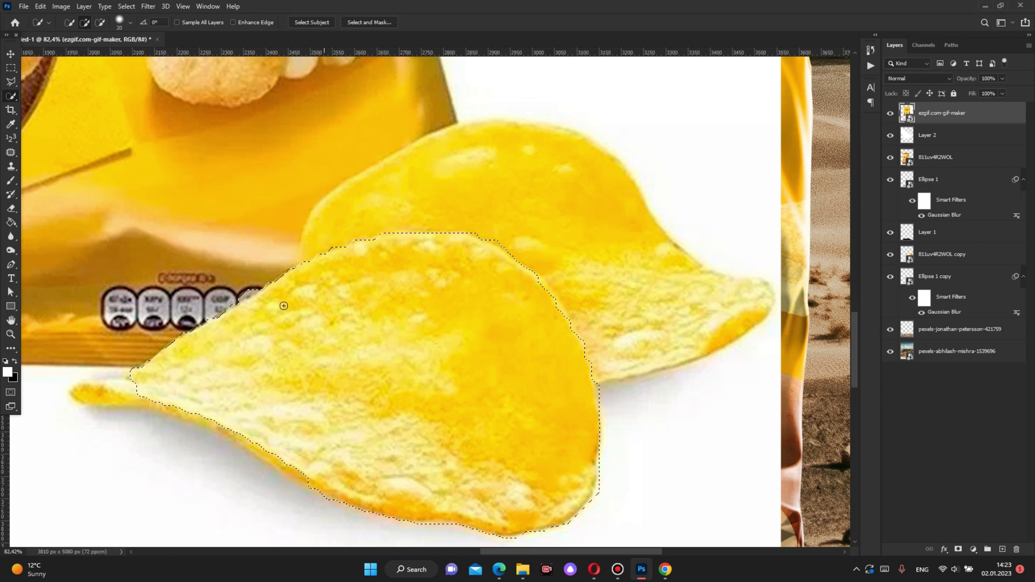
scroll(128, 377, "up", 2)
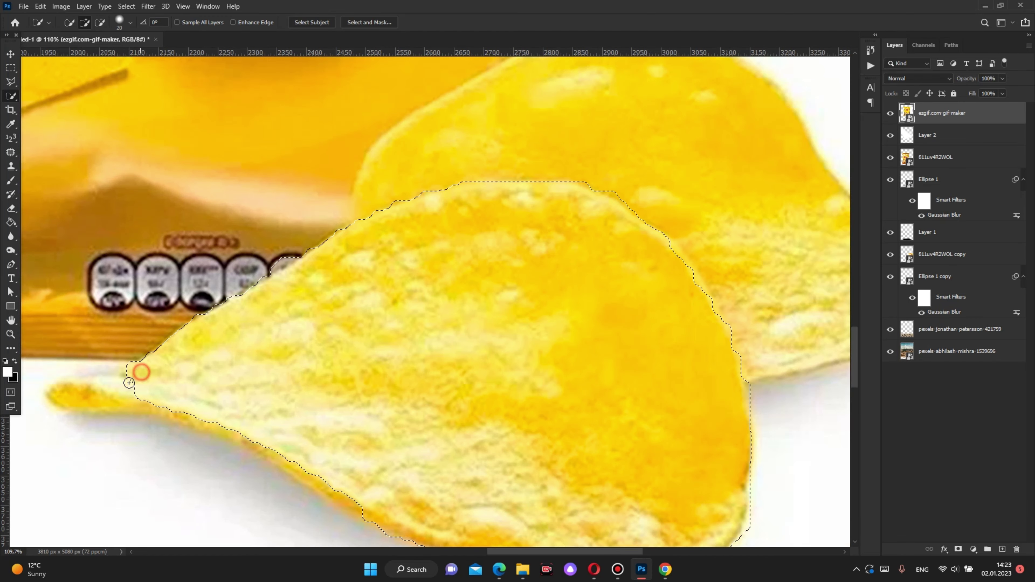
- Extend and refine the chip selection around its left tip and lower-left edge
mouse_move(128, 377)
left_mouse_down()
mouse_move(134, 384)
mouse_move(65, 397)
left_mouse_up()
left_click_drag(125, 353, 94, 367)
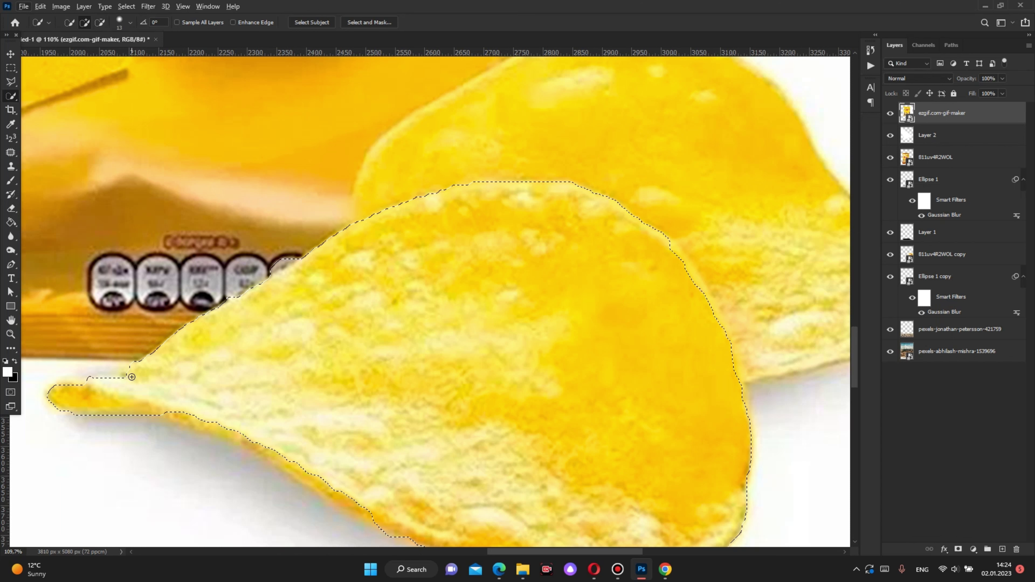
mouse_move(113, 384)
left_mouse_down()
mouse_move(65, 387)
mouse_move(76, 385)
left_mouse_up()
left_click(69, 386)
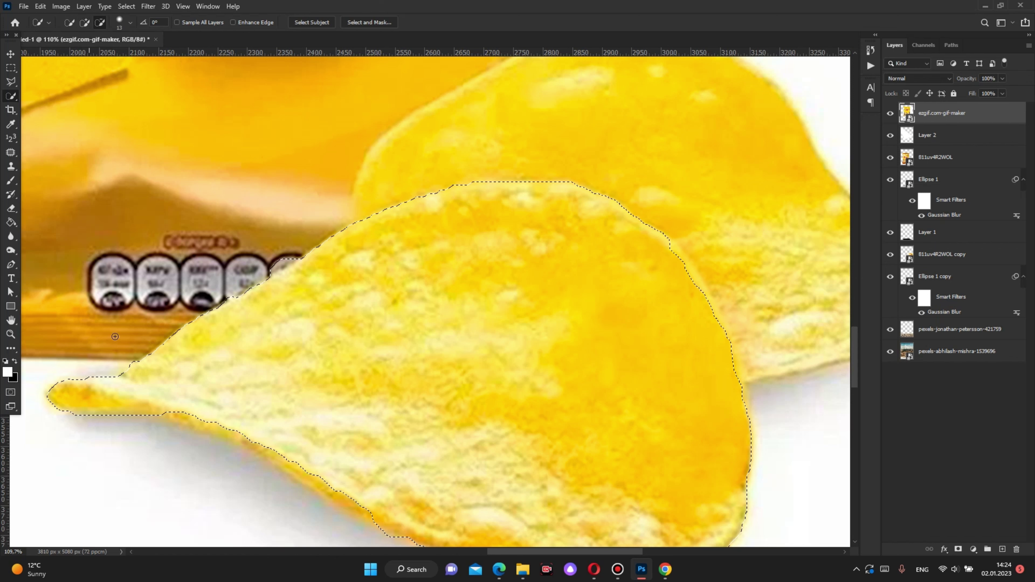
scroll(143, 360, "down", 2)
scroll(143, 359, "up", 2)
mouse_move(70, 351)
left_mouse_down()
mouse_move(184, 394)
mouse_move(345, 388)
left_mouse_up()
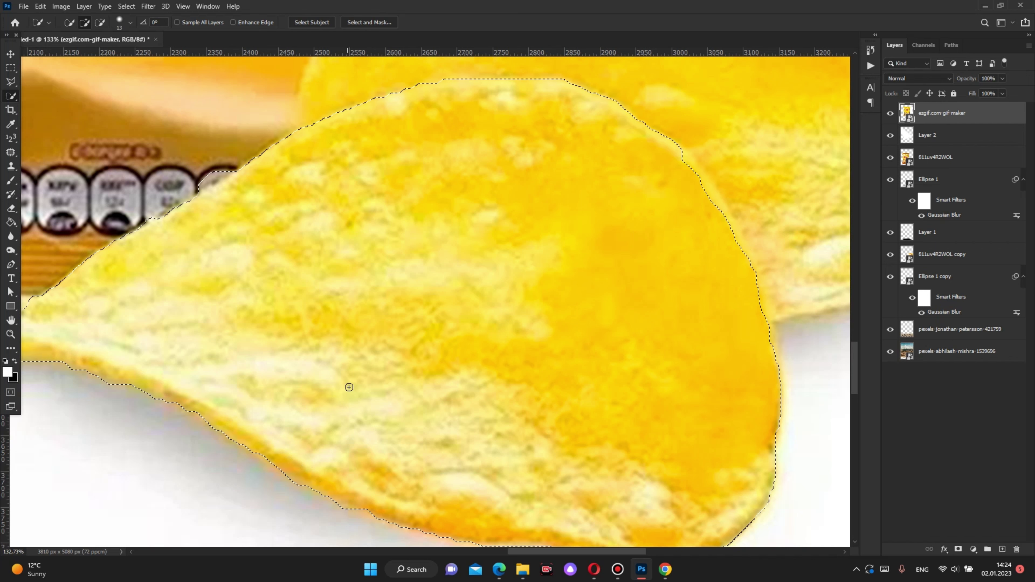
- Refine the selection to hug the chip's upper-right and right edges
scroll(344, 388, "down", 1)
scroll(602, 455, "up", 1)
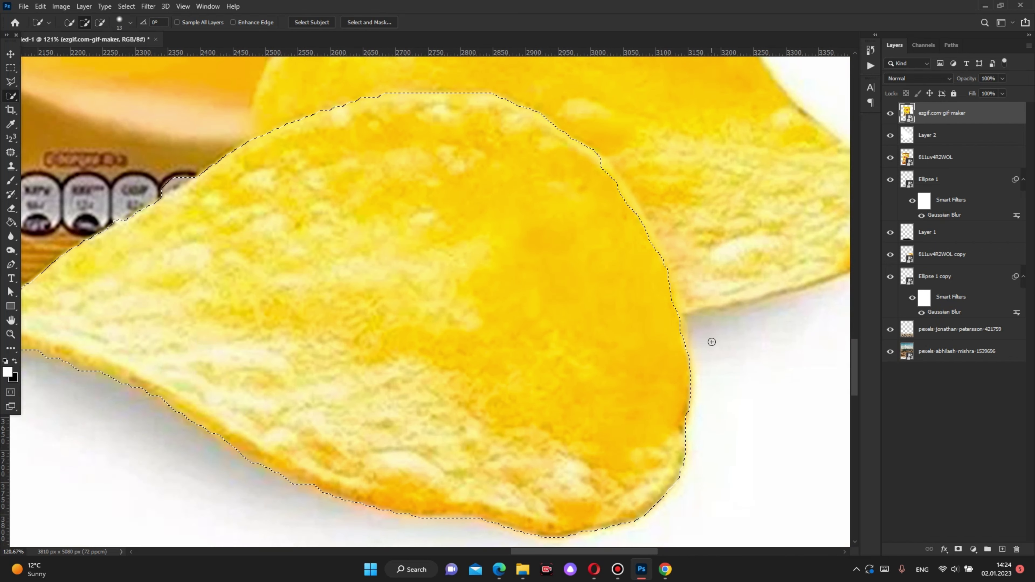
scroll(635, 163, "up", 1)
mouse_move(594, 171)
left_mouse_down()
mouse_move(630, 216)
mouse_move(670, 305)
left_mouse_up()
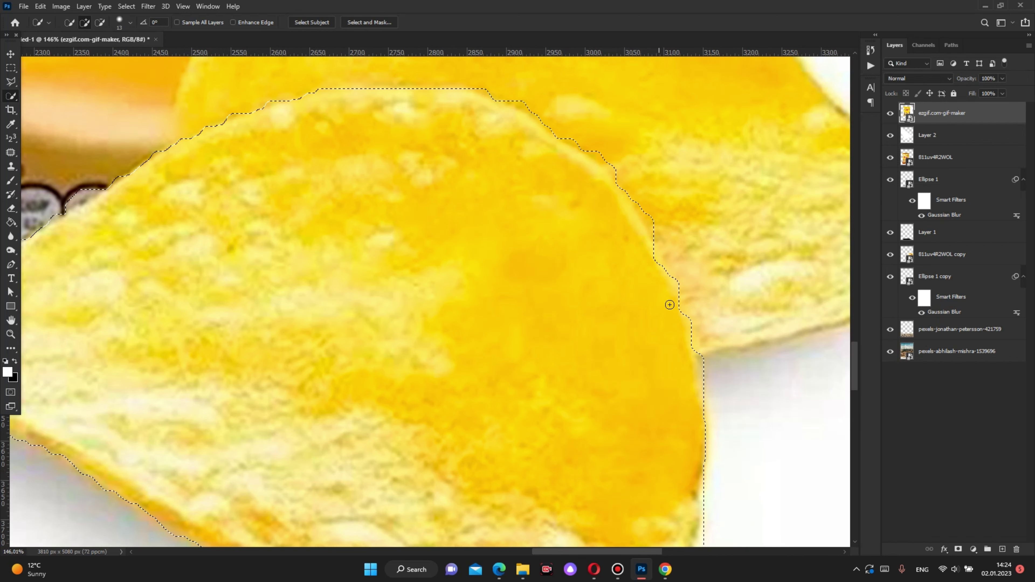
scroll(627, 306, "up", 1)
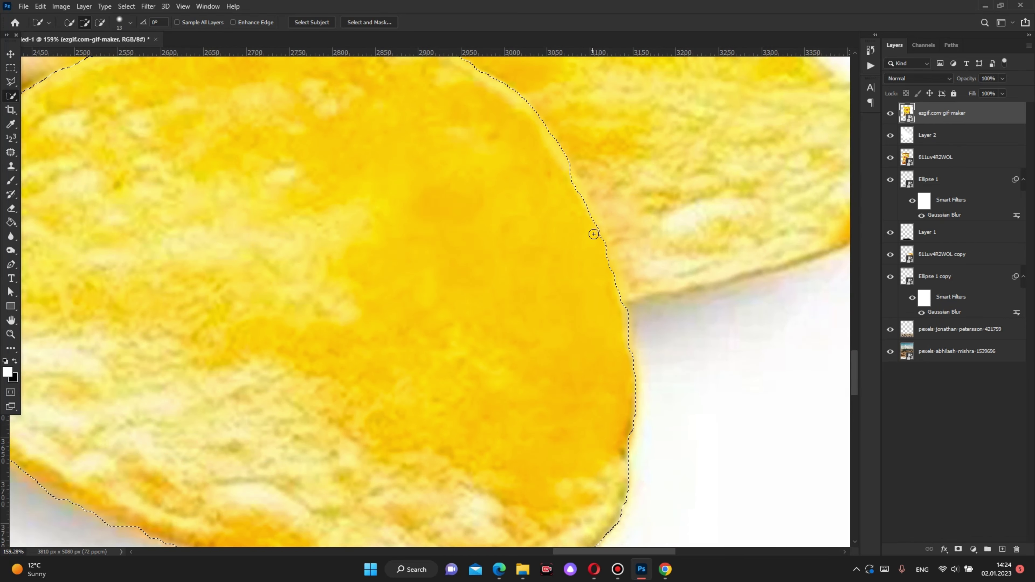
left_click_drag(596, 233, 623, 315)
scroll(623, 315, "down", 3)
scroll(692, 301, "down", 3)
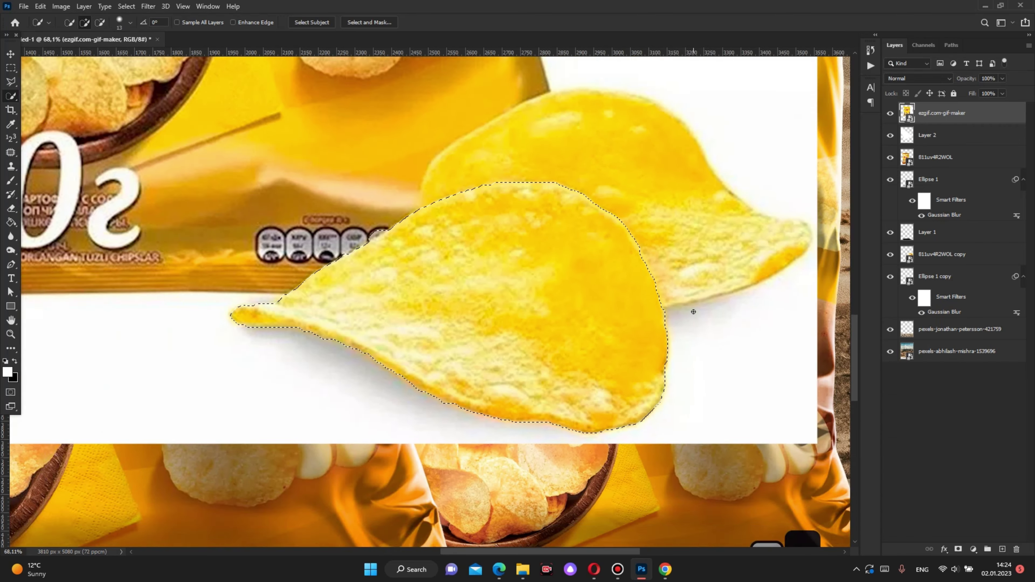
- Copy the selected chip onto a new Layer 3 and delete the ezgif.com-gif-maker layer
key("ctrl+j")
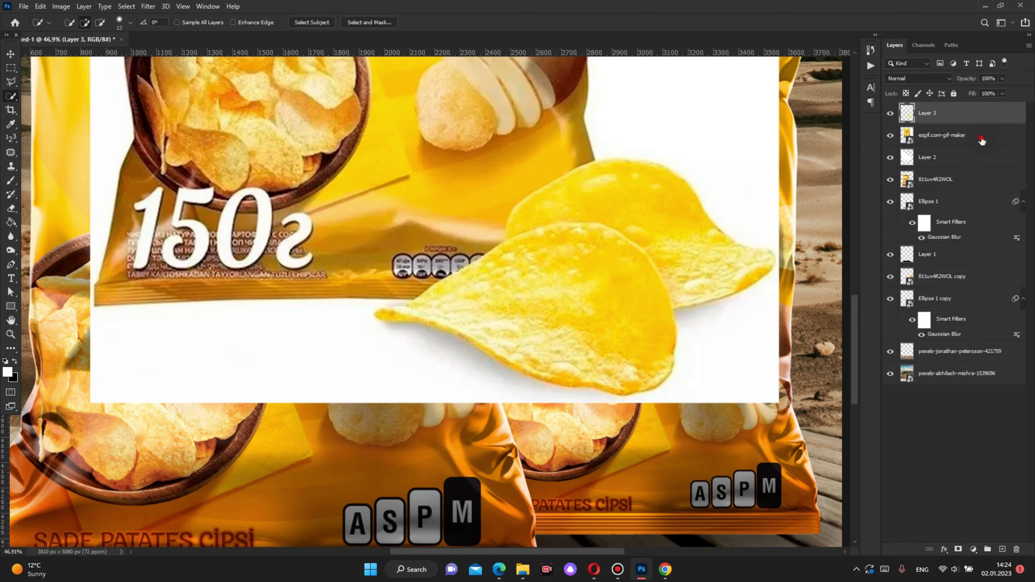
left_click(981, 141)
key("Delete")
left_click(456, 212)
scroll(418, 336, "down", 2)
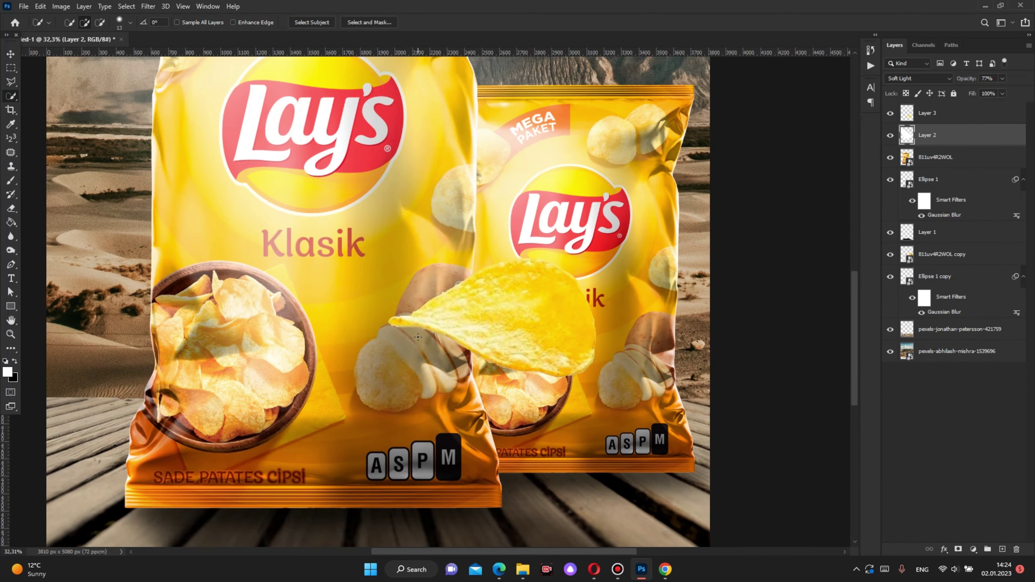
- Load Layer 3's chip outline as a selection and apply a Select > Modify change
left_click(10, 53)
scroll(546, 331, "up", 1)
scroll(485, 381, "up", 1)
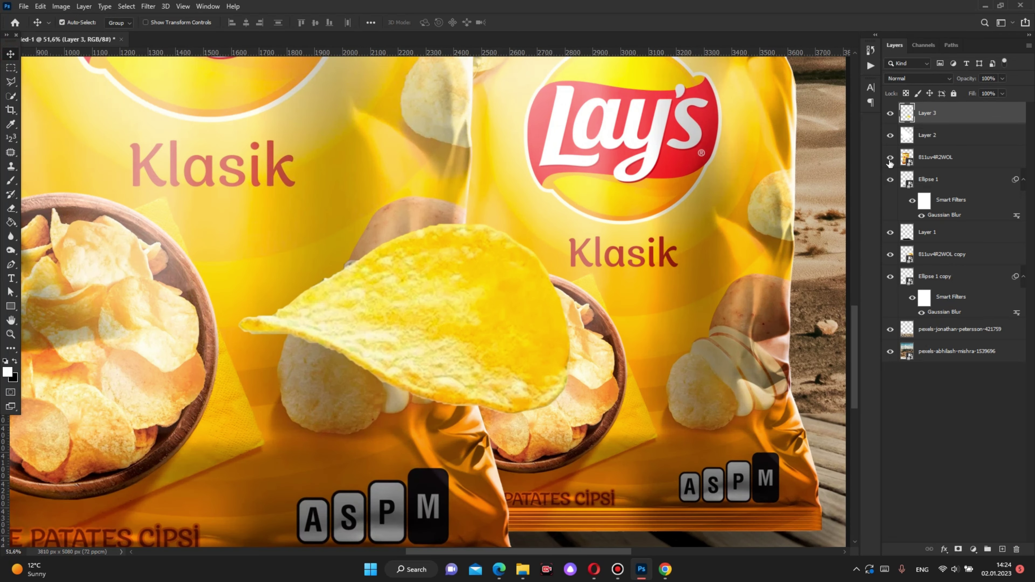
left_click(907, 113)
left_click(62, 23)
left_click(126, 7)
left_click(252, 179)
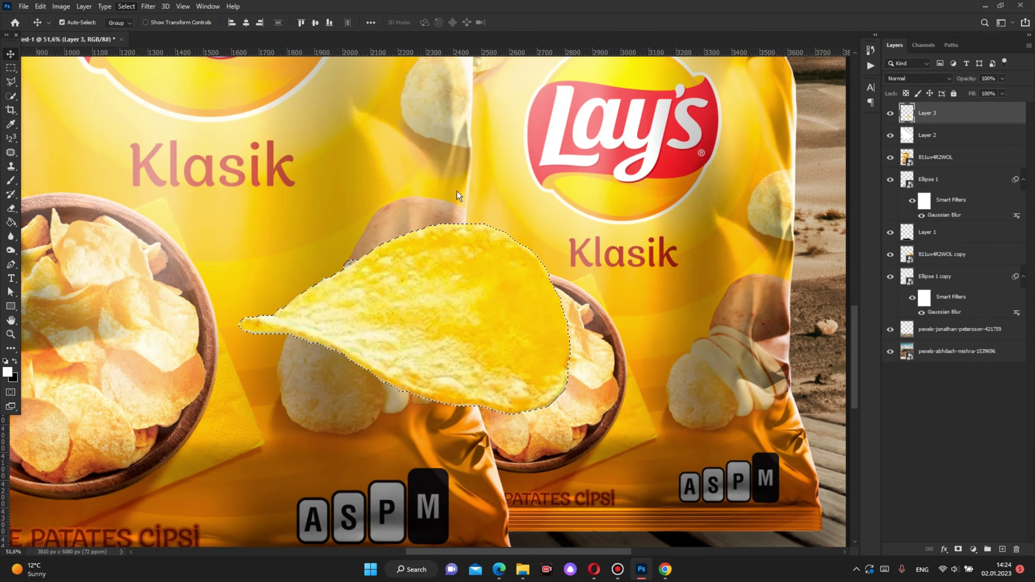
left_click(565, 178)
scroll(349, 298, "up", 1)
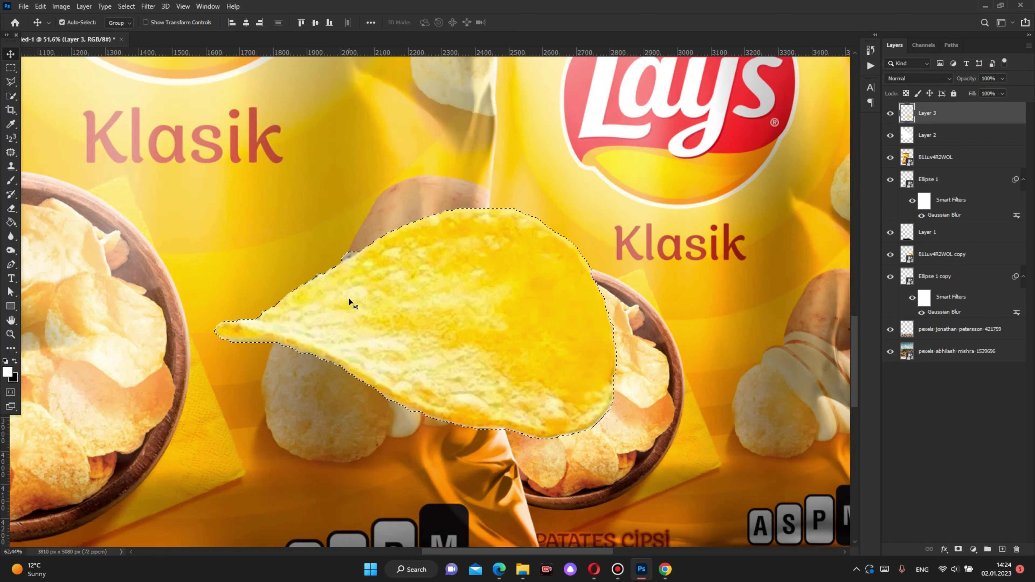
scroll(348, 298, "up", 2)
scroll(349, 234, "up", 3)
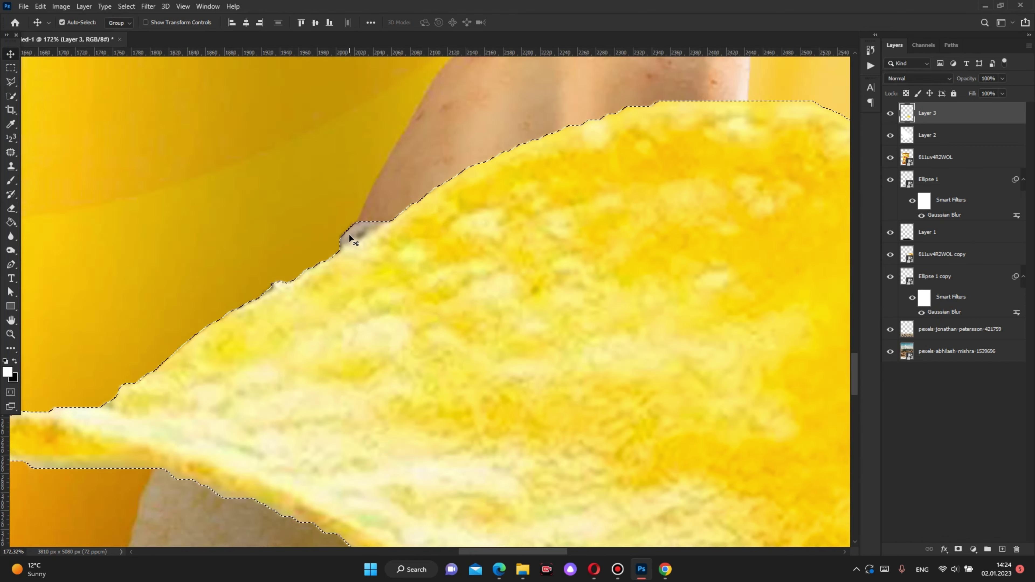
scroll(350, 235, "up", 2)
- Contract the chip selection slightly
left_click(126, 6)
mouse_move(135, 159)
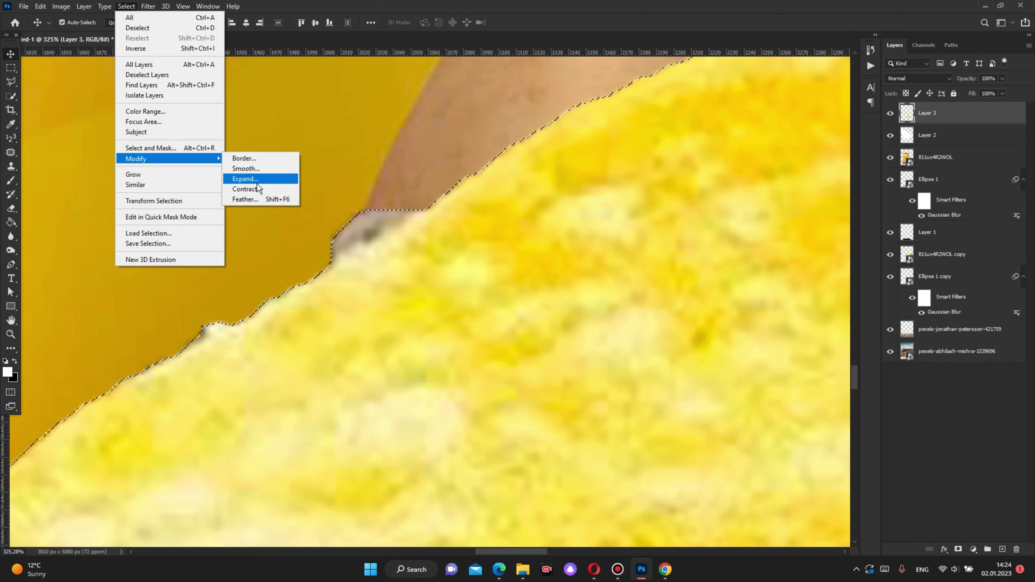
left_click(254, 188)
left_click(562, 172)
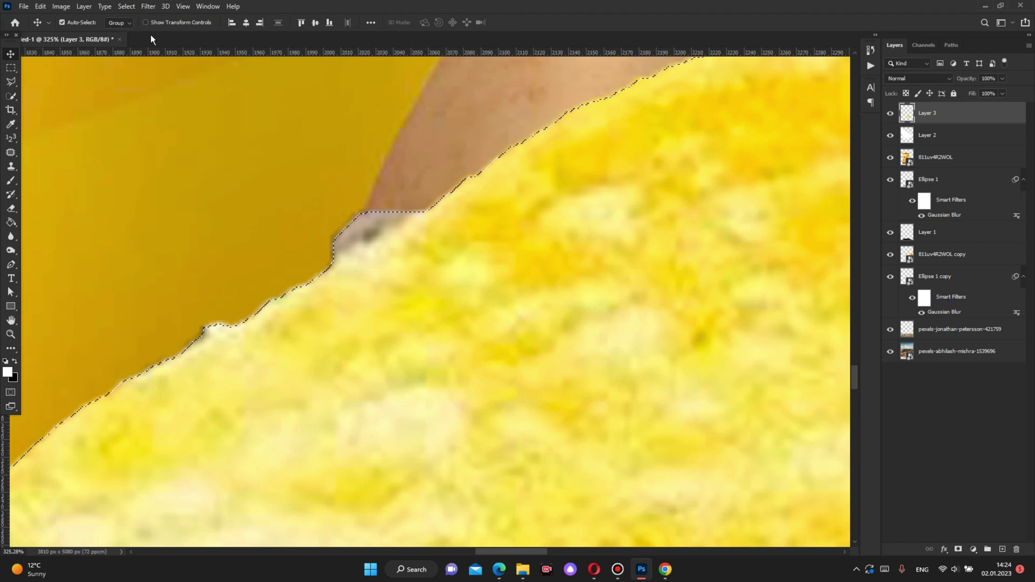
scroll(387, 165, "down", 1)
scroll(387, 165, "down", 3)
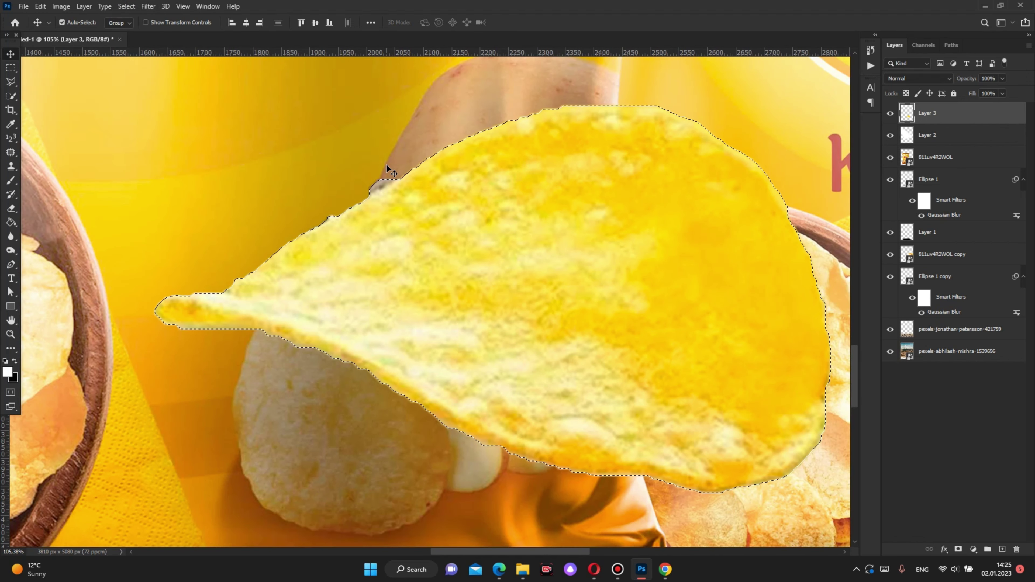
scroll(608, 490, "up", 3)
scroll(584, 447, "down", 1)
scroll(496, 275, "down", 4)
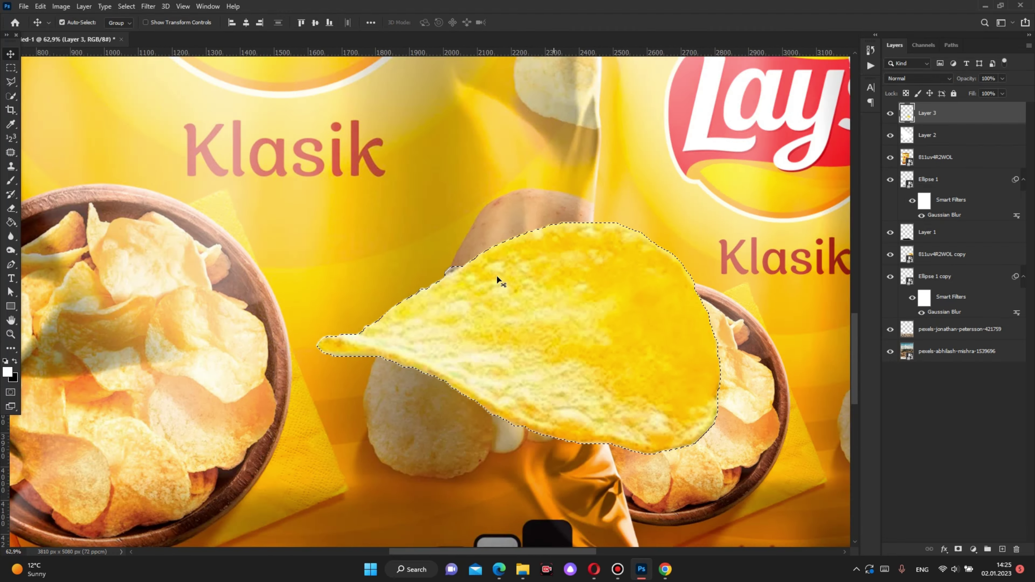
scroll(496, 275, "up", 4)
- Expand the selection slightly, trial-delete the chip pixels, then undo
left_click(127, 6)
left_click(172, 158)
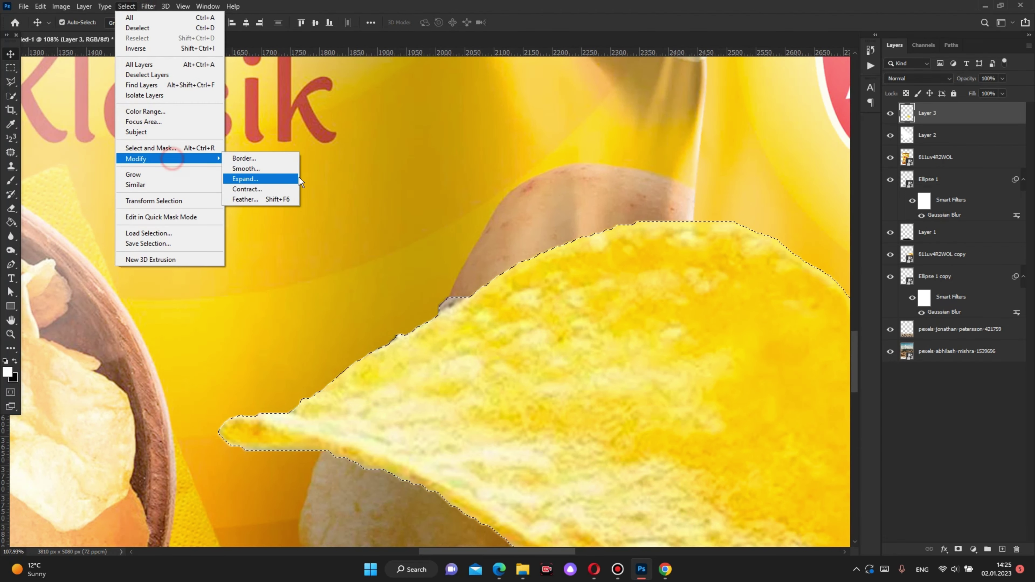
left_click(273, 181)
key("Return")
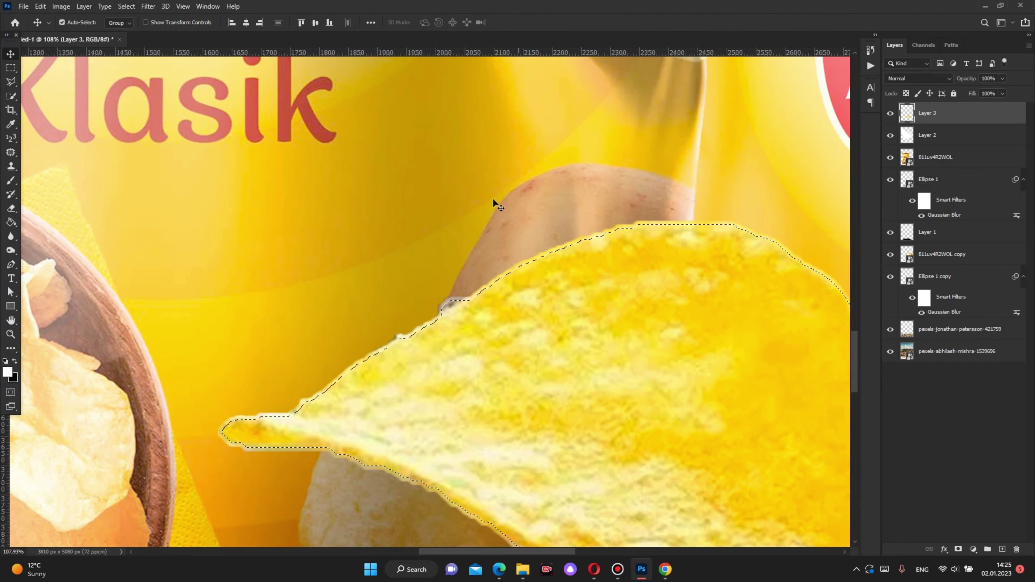
scroll(211, 231, "down", 3)
key("Delete")
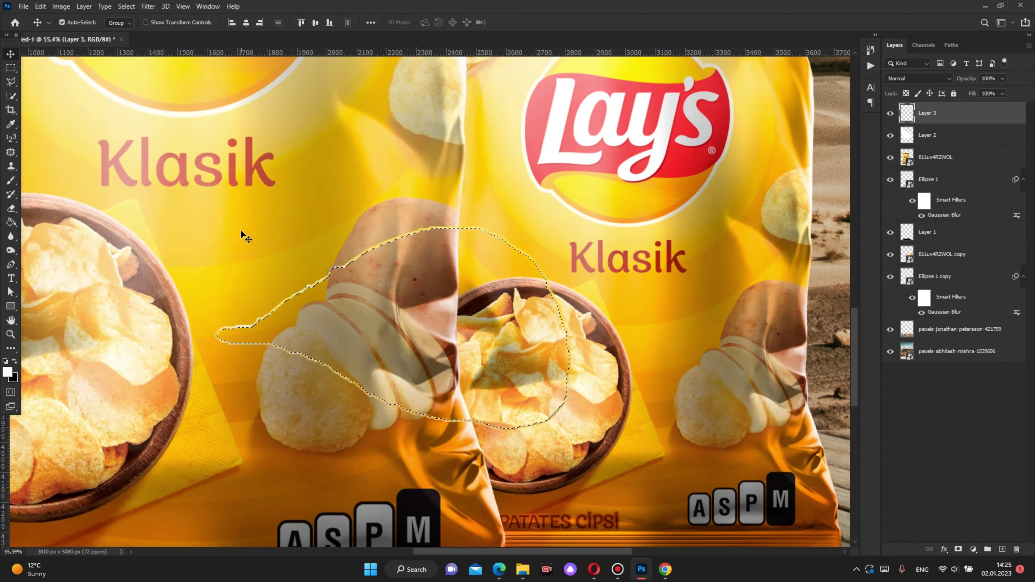
key("ctrl+z")
- Deselect the chip, then restore its previous selection with Reselect
left_click(127, 6)
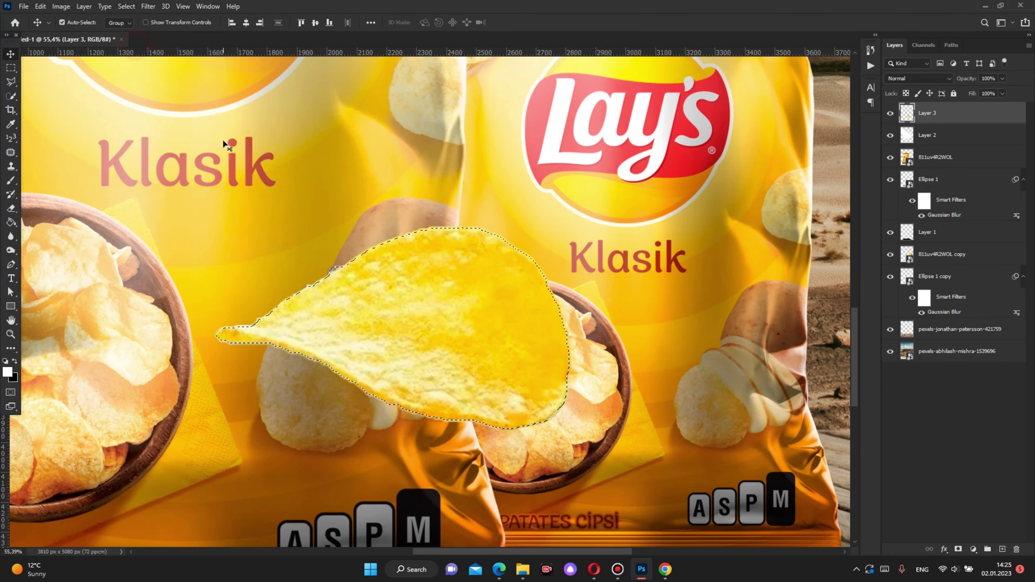
key("ctrl+d")
scroll(310, 261, "up", 3)
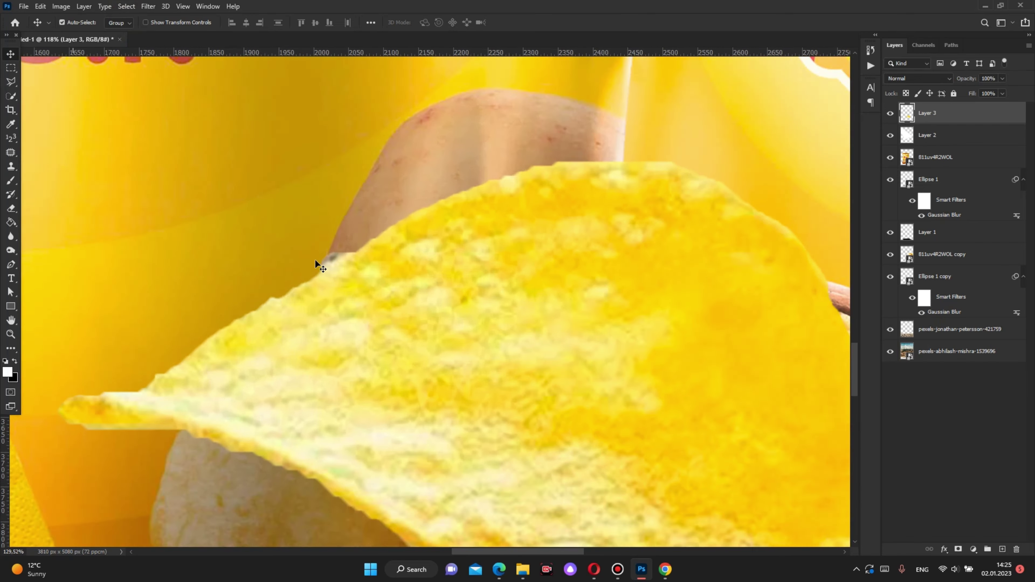
scroll(315, 259, "down", 2)
key("ctrl+shift+d")
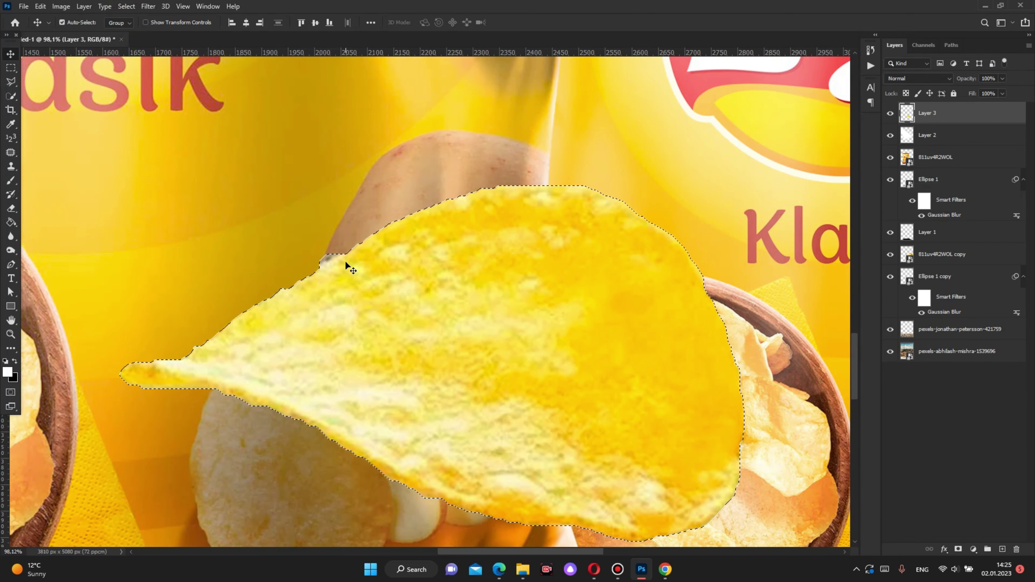
scroll(344, 261, "up", 3)
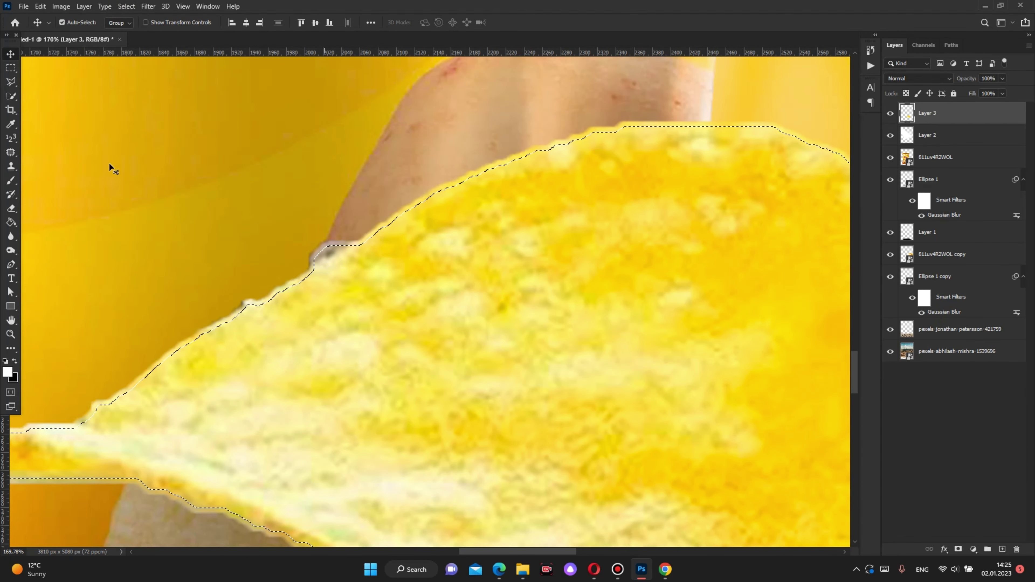
- Feather the chip selection by 1 pixel
key("m")
right_click(424, 248)
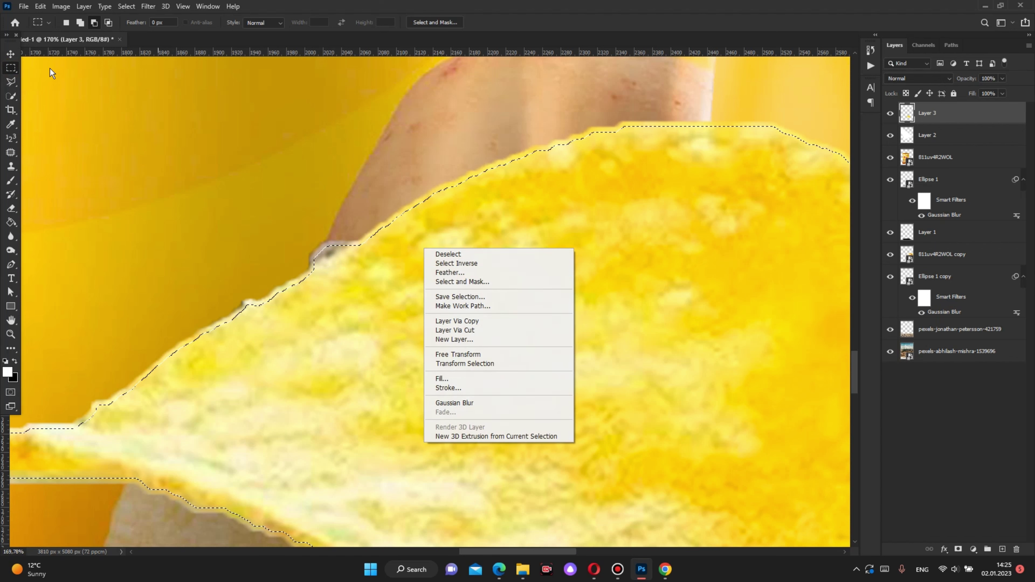
left_click(469, 270)
double_click(513, 178)
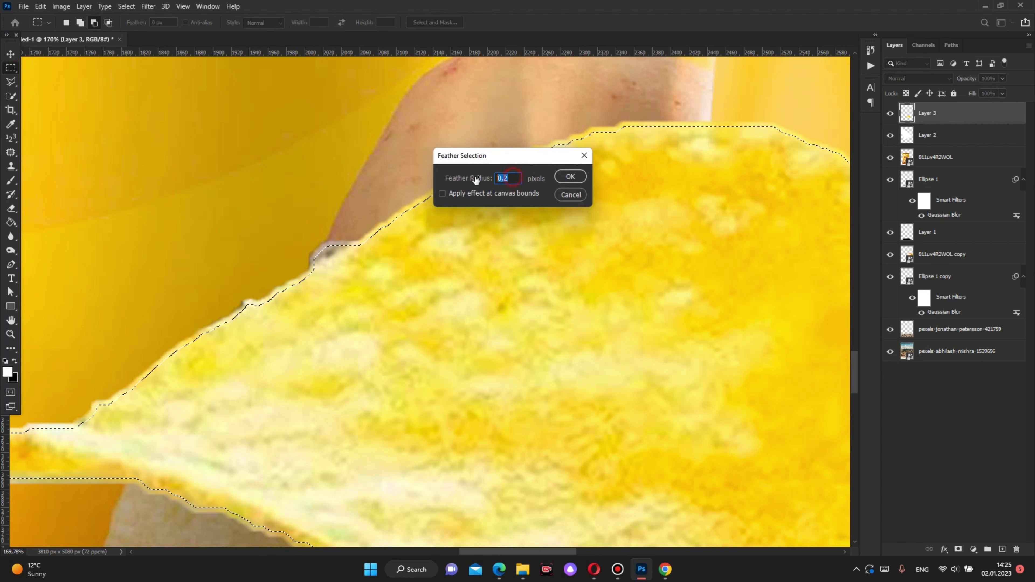
type("1")
key("Return")
scroll(368, 190, "down", 2)
scroll(368, 190, "down", 2)
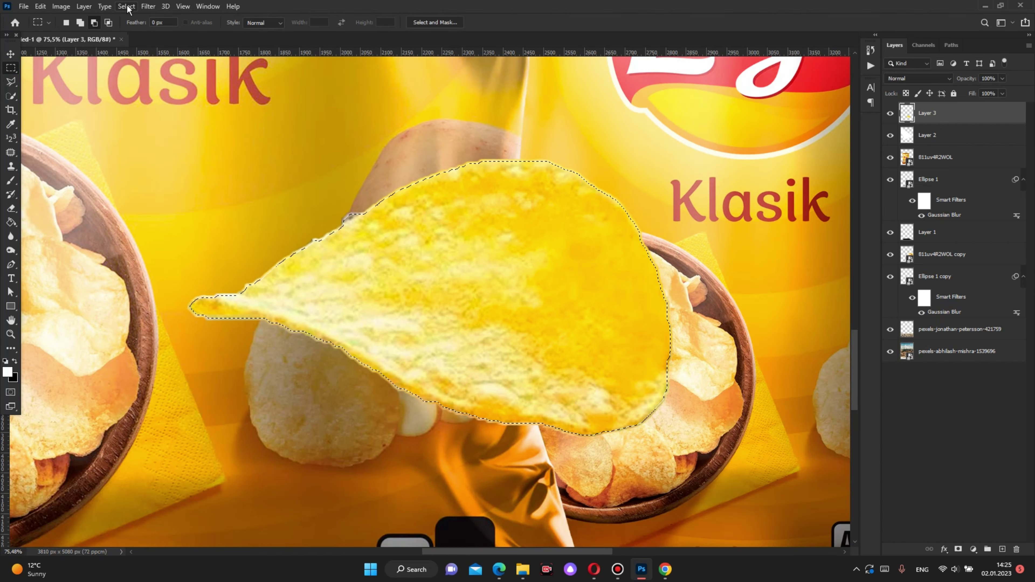
- Trial-delete the feathered chip pixels and undo the deletion
left_click(126, 7)
key("Escape")
key("Delete")
key("ctrl+z")
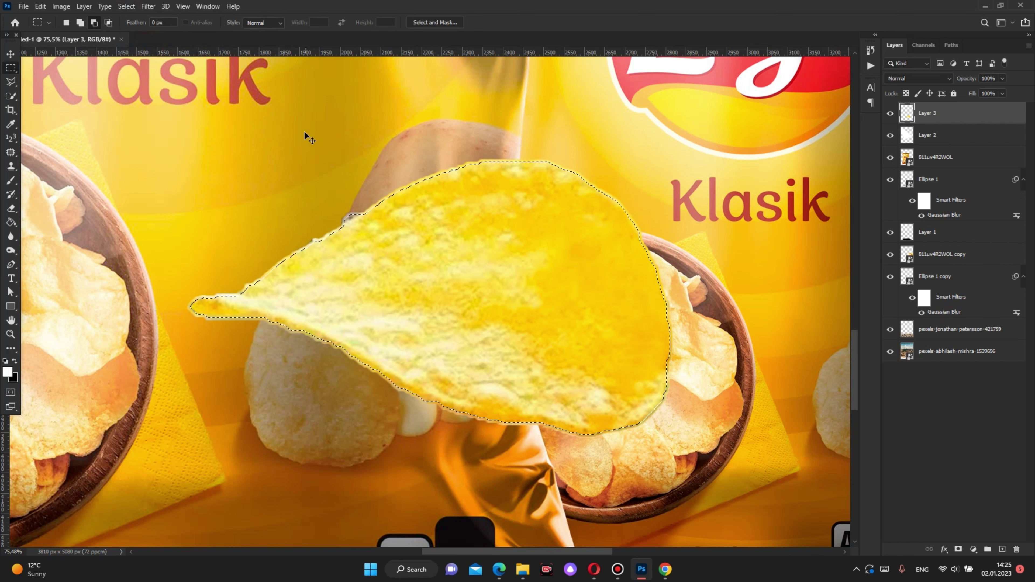
scroll(417, 266, "up", 2)
scroll(276, 221, "up", 1)
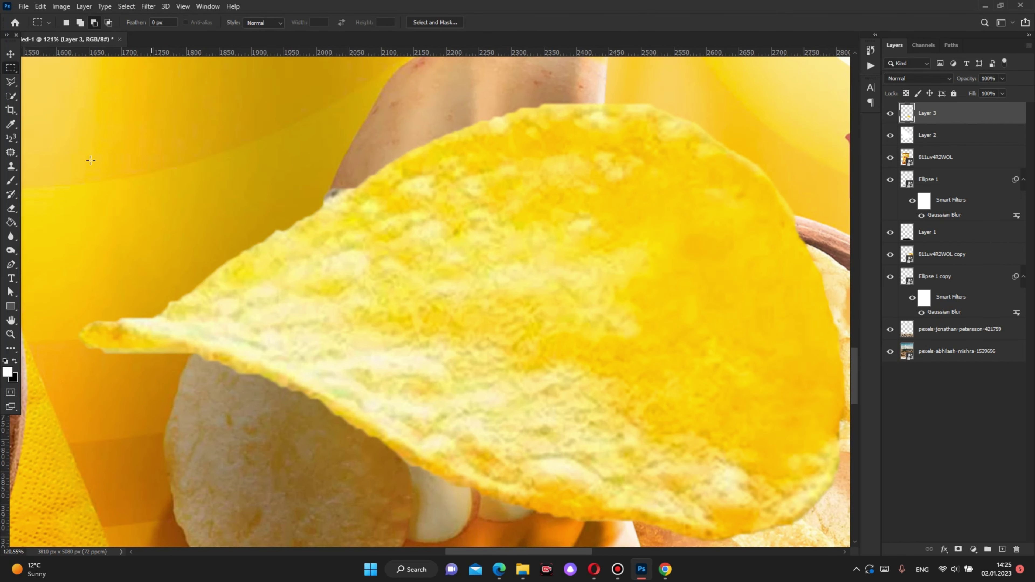
- Draw a Polygonal Lasso outline around the grey fleck at the chip's upper-edge notch
left_click(11, 81)
scroll(328, 180, "up", 3)
scroll(381, 200, "up", 3)
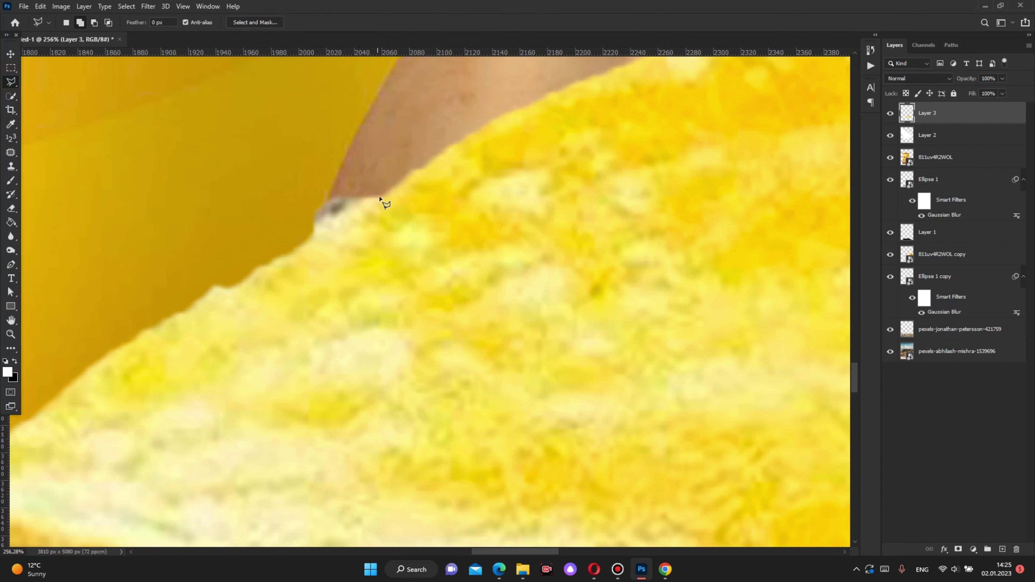
left_click(309, 235)
left_click(276, 210)
left_click(291, 171)
left_click(346, 166)
double_click(387, 192)
scroll(326, 199, "down", 5)
scroll(316, 199, "down", 2)
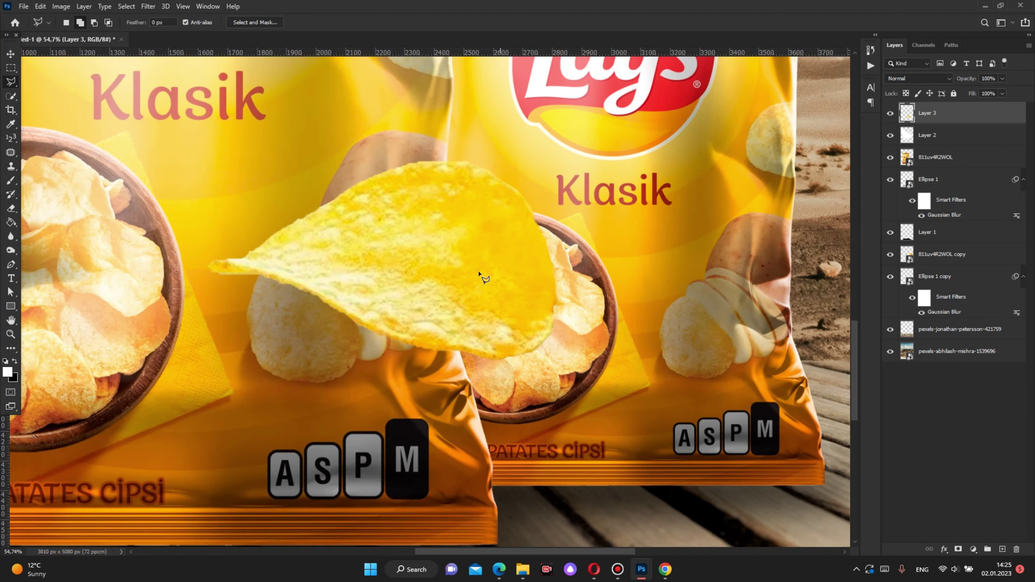
- Move the chip down in front of the bags' lower right
left_click(12, 49)
scroll(455, 301, "down", 1)
scroll(455, 301, "down", 2)
mouse_move(428, 289)
left_mouse_down()
mouse_move(493, 385)
mouse_move(530, 408)
left_mouse_up()
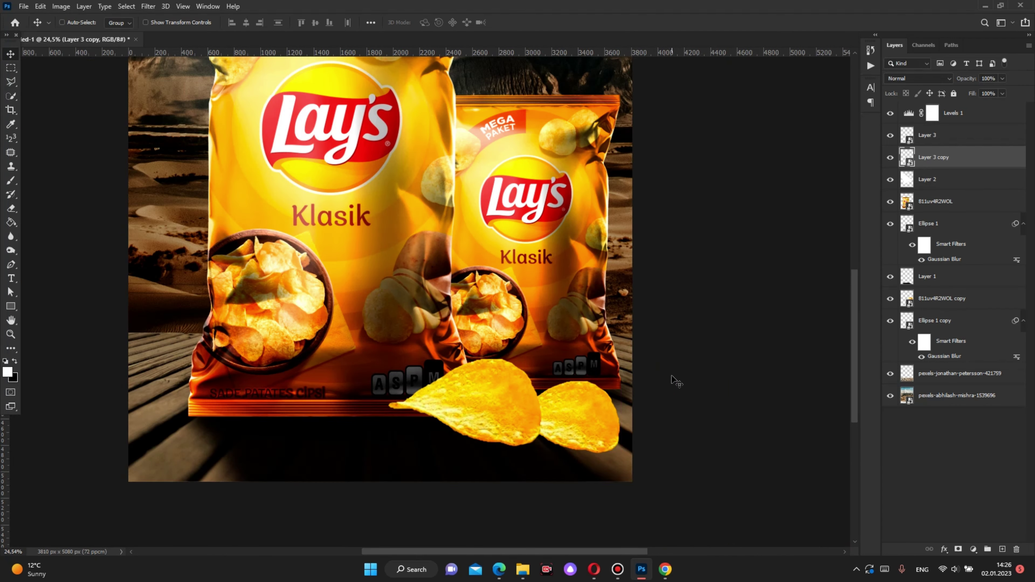
left_click(737, 374, "ctrl")
scroll(716, 362, "down", 3)
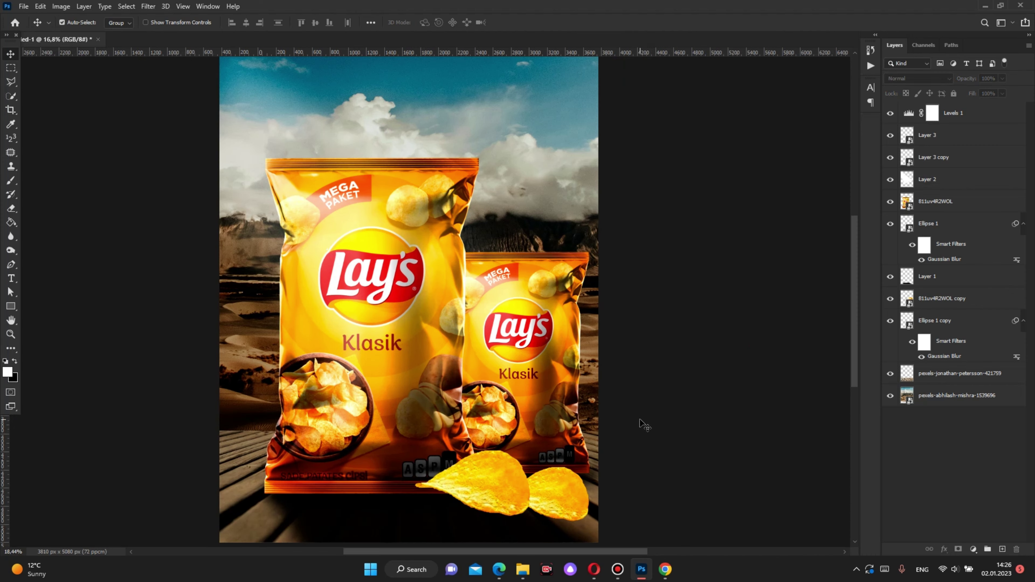
- Convert Layer 3 copy to a smart object and try moving it lower in the stack
left_click(972, 134)
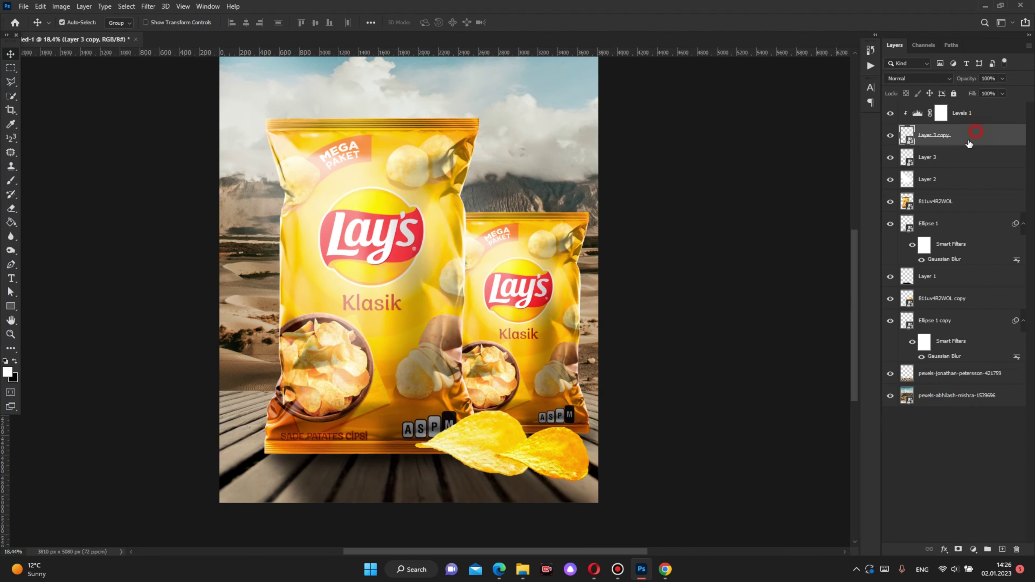
left_click_drag(969, 138, 961, 163)
key("ctrl+z")
right_click(964, 136)
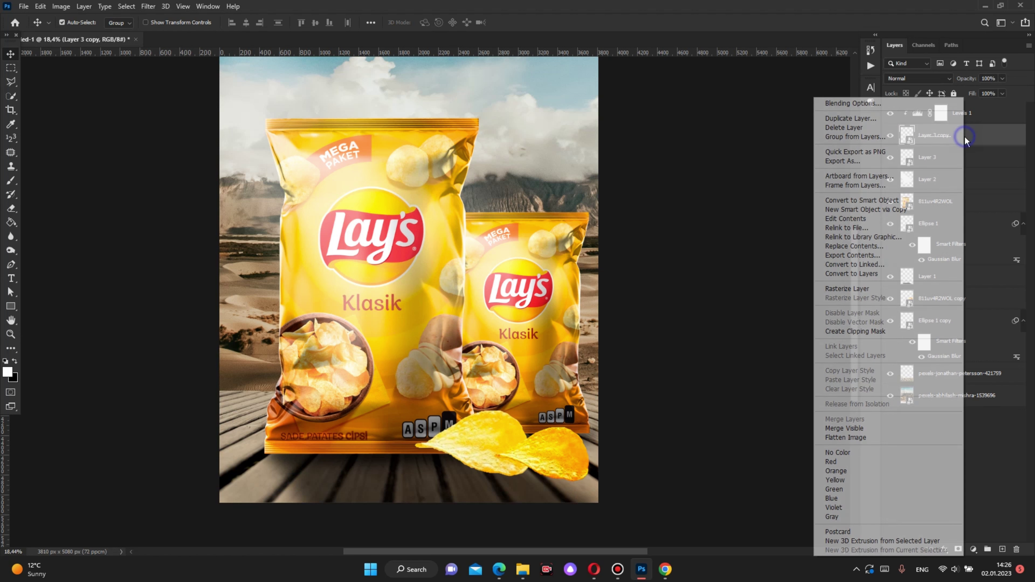
left_click(876, 200)
left_click_drag(970, 136, 960, 165)
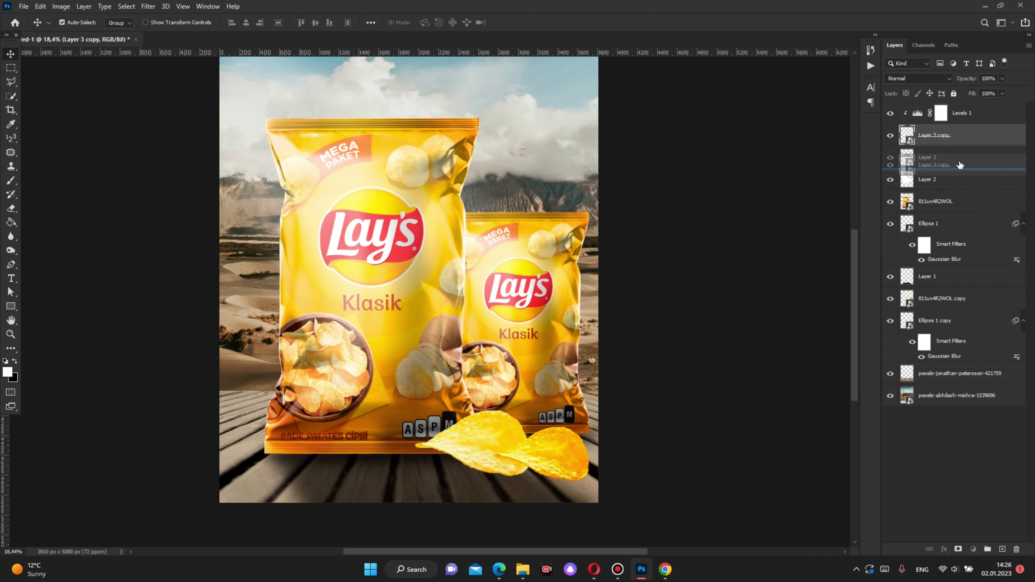
- Delete the Levels 1 mask and layer, then place Layer 3 copy below Layer 3
left_click(980, 113)
left_click(1016, 549)
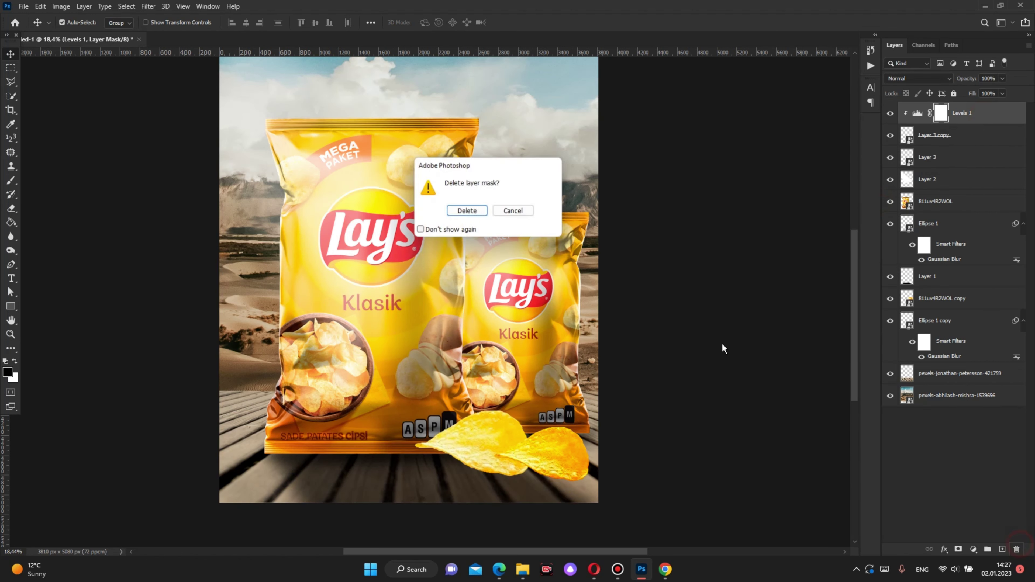
left_click(467, 210)
left_click(1016, 549)
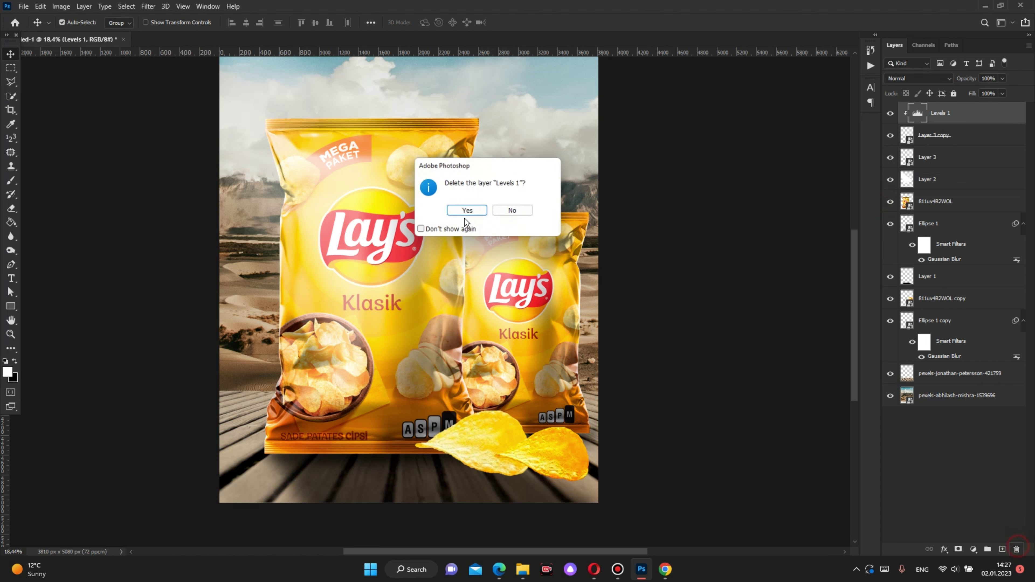
left_click(468, 211)
left_click_drag(974, 115, 973, 149)
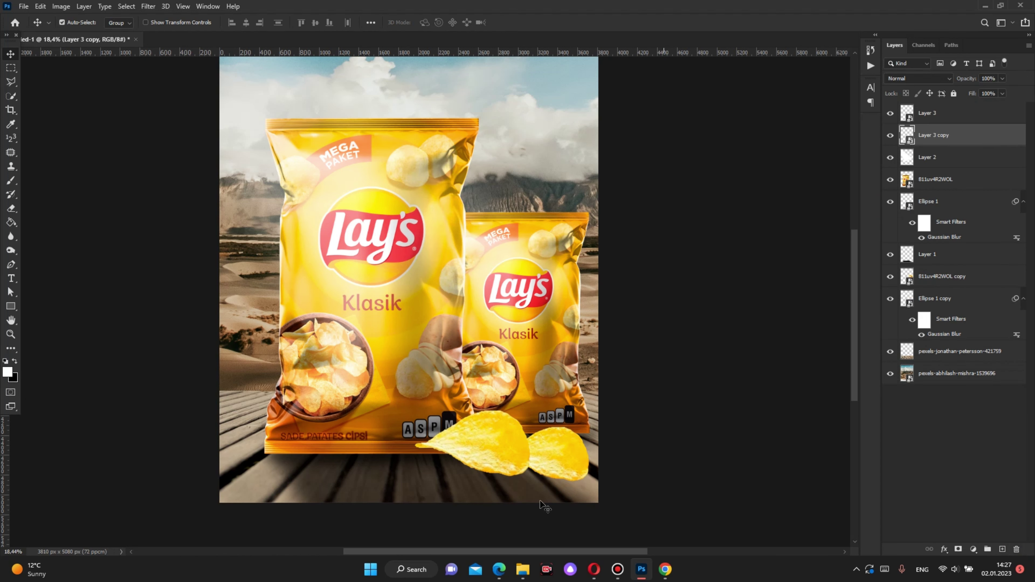
scroll(542, 505, "up", 2, "alt")
- Rotate the Layer 3 front chip about 11° with Free Transform and commit
left_click(461, 439)
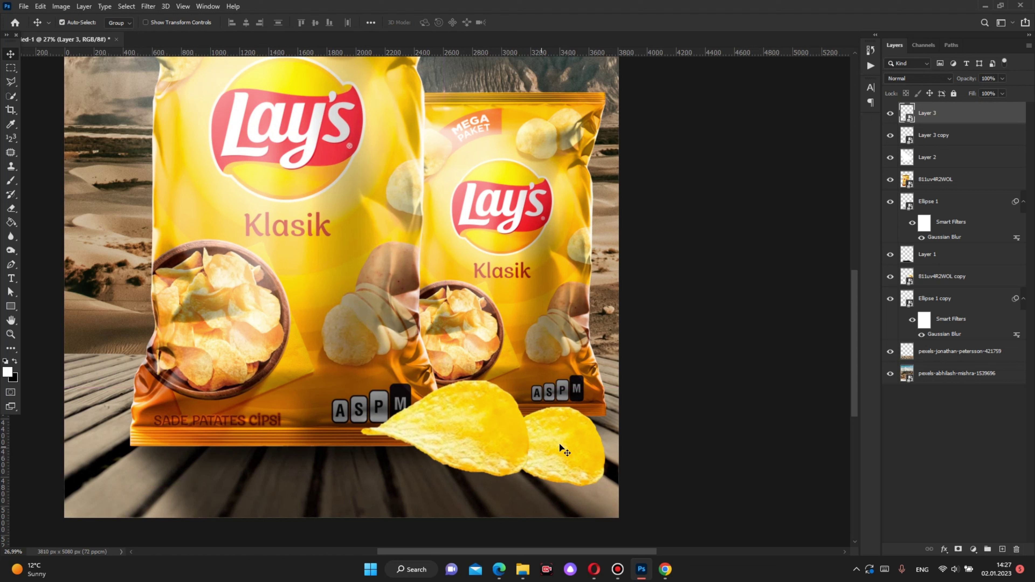
key("ctrl+t")
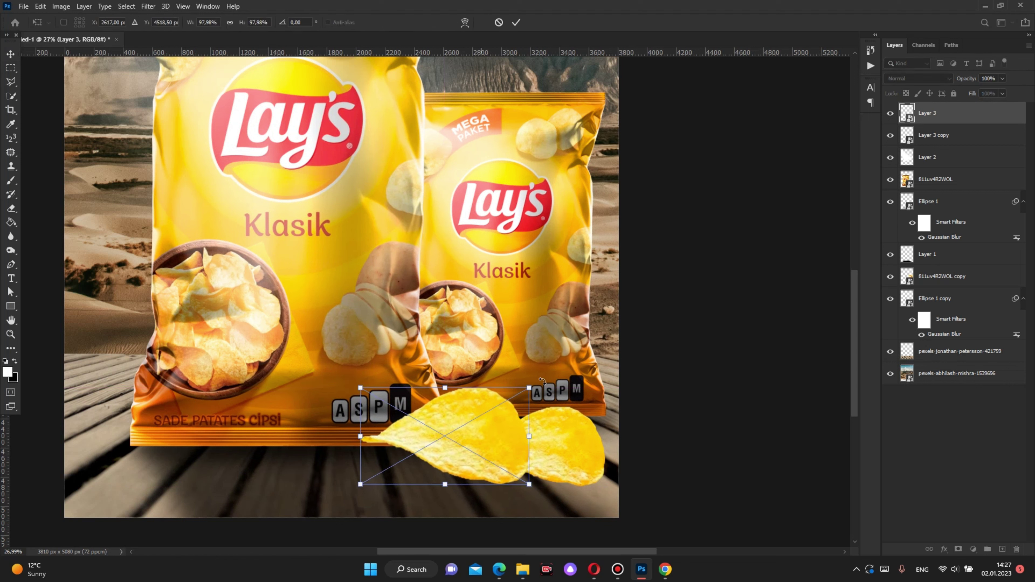
mouse_move(548, 383)
left_mouse_down()
mouse_move(538, 372)
mouse_move(505, 420)
left_mouse_up()
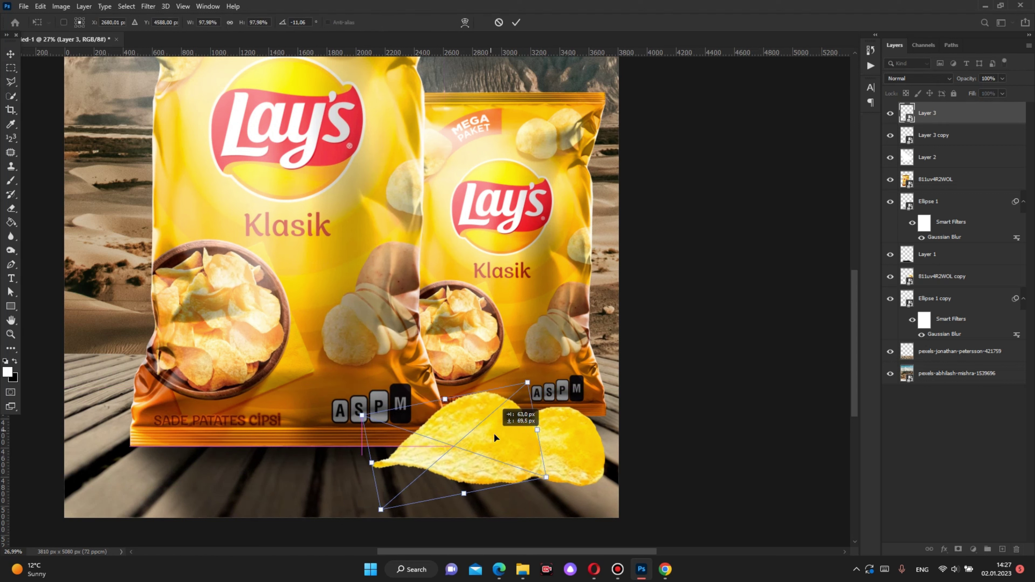
left_click(516, 22)
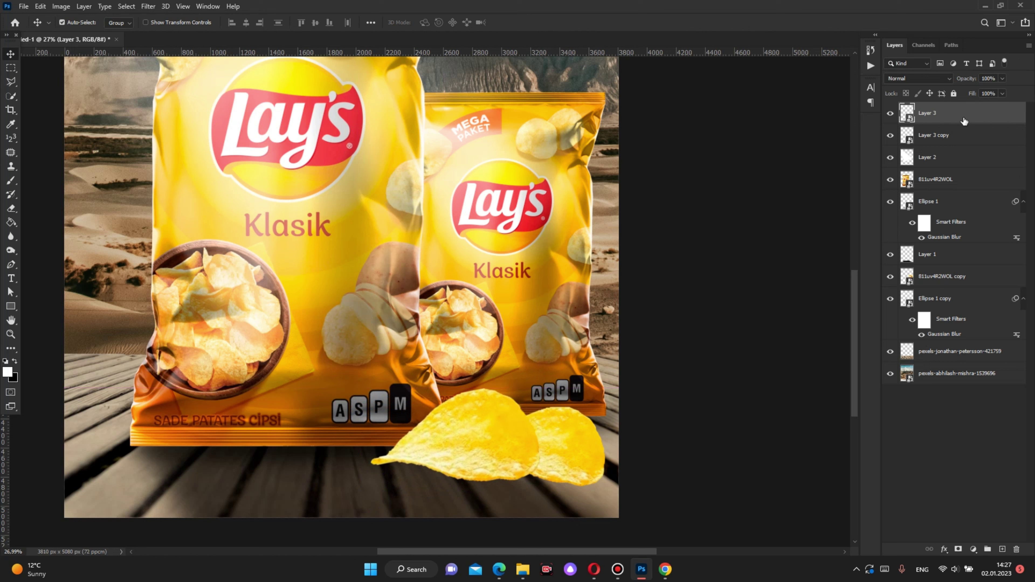
- Add a Levels adjustment clipped to Layer 3 with midtones 0.57, deeper shadows and slightly brighter highlights
left_click(973, 549)
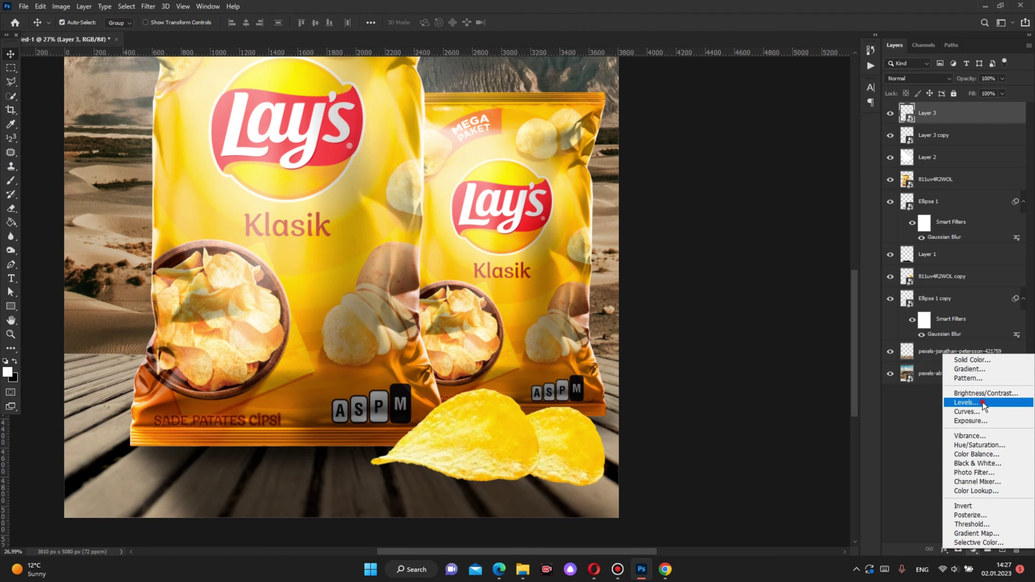
left_click(983, 403)
left_click(720, 433)
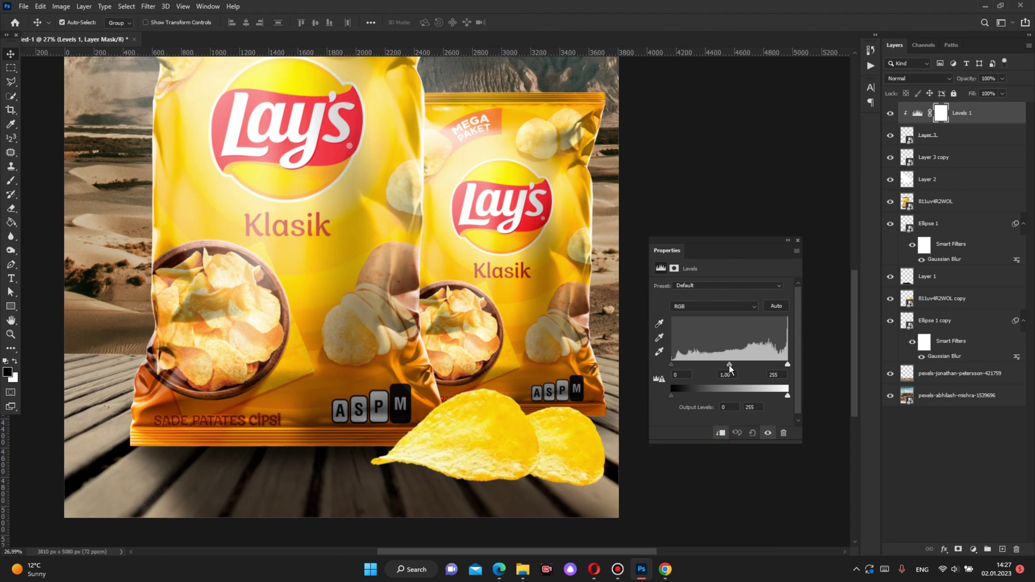
left_click_drag(729, 364, 752, 364)
left_click_drag(671, 364, 682, 367)
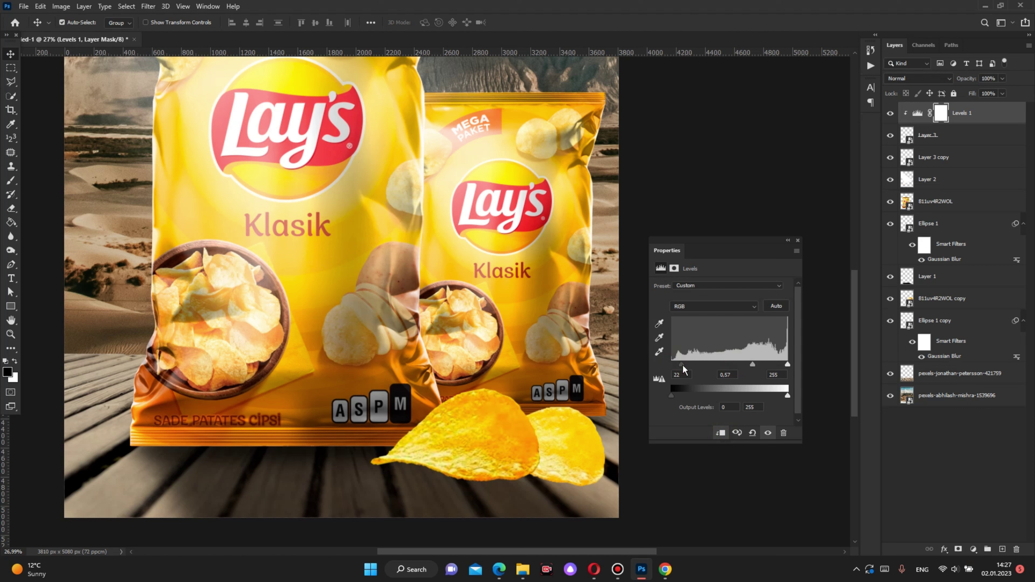
left_click_drag(787, 364, 786, 366)
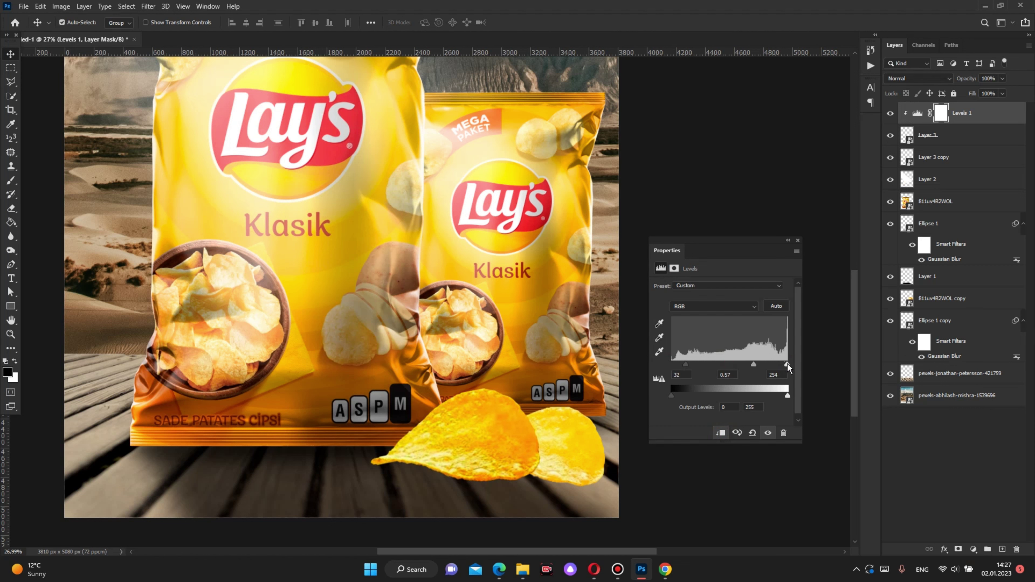
left_click(800, 240)
- Duplicate the Levels adjustment and clip the copy to Layer 3 copy
key("ctrl+j")
key("ctrl+alt+g")
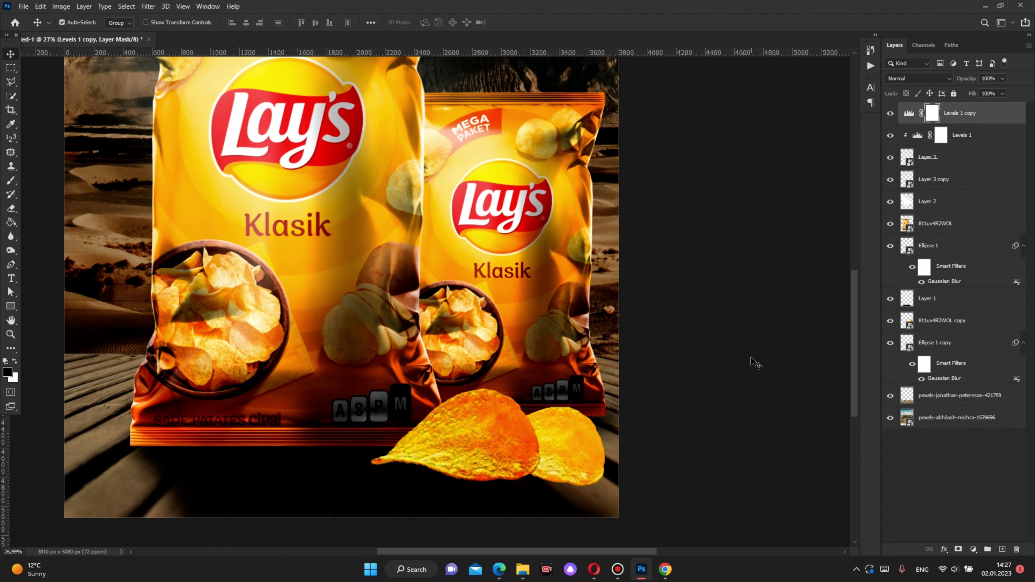
left_click_drag(1006, 119, 1004, 169)
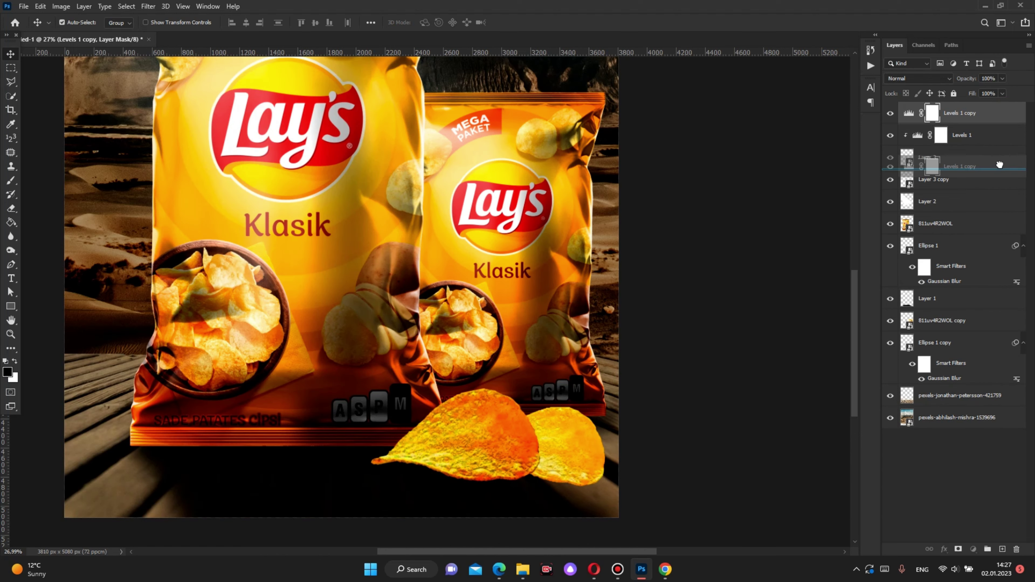
double_click(911, 157)
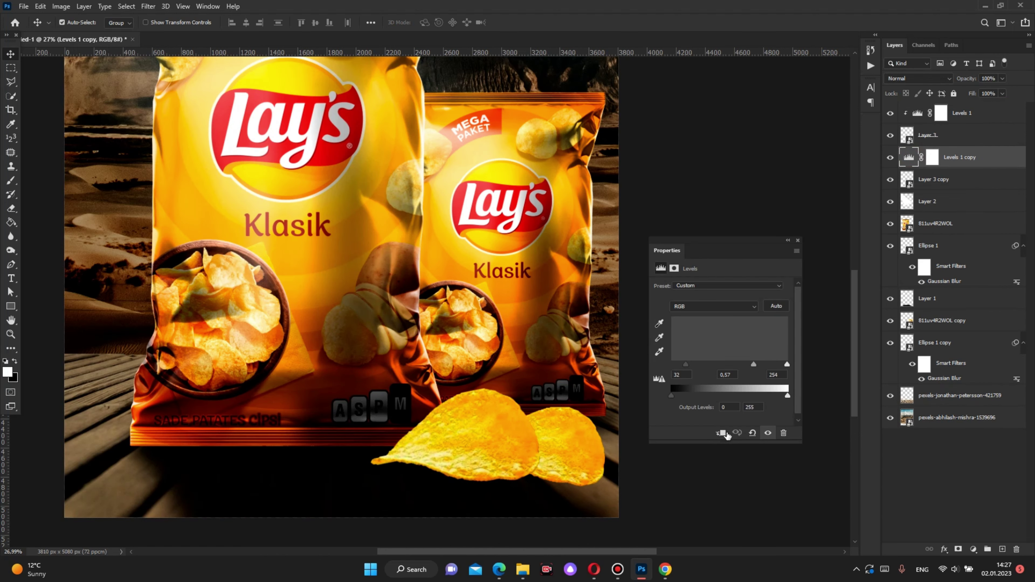
key("ctrl+alt+g")
left_click(798, 241)
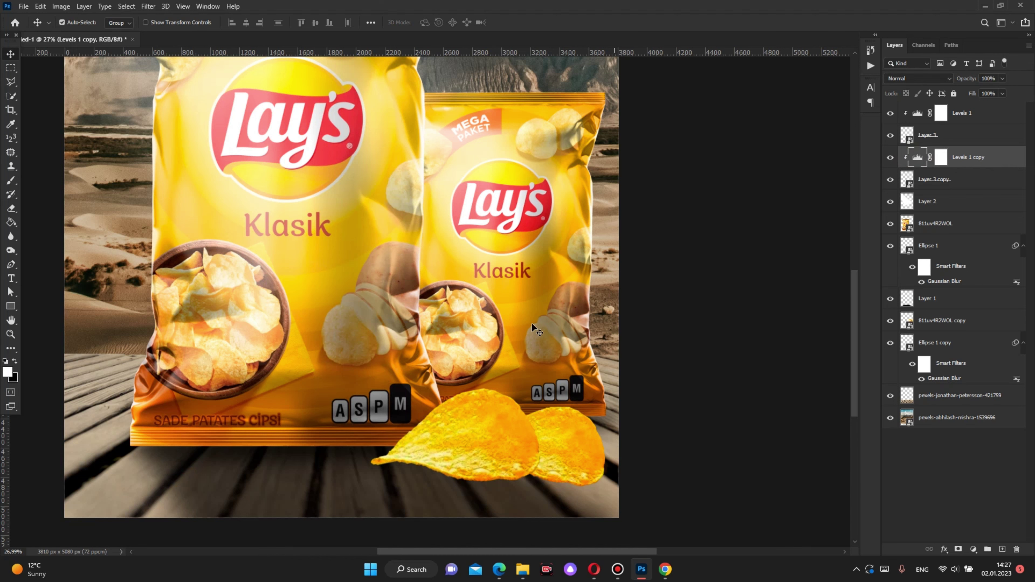
key("ctrl+0")
- Merge Levels 1 copy into Layer 3 copy and Levels 1 into Layer 3
left_click(937, 185)
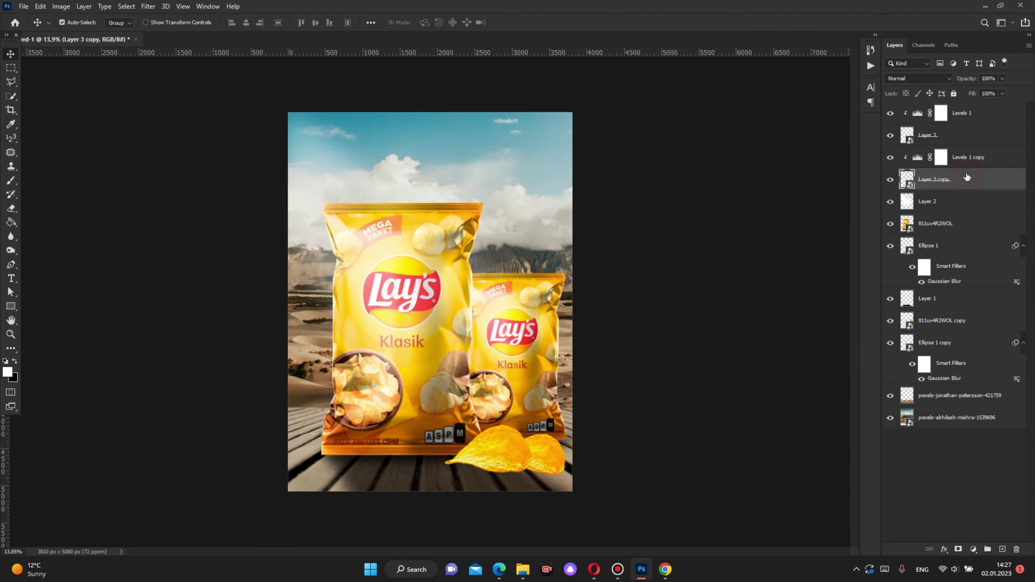
left_click(1005, 157, "ctrl")
key("ctrl+e")
left_click(974, 135)
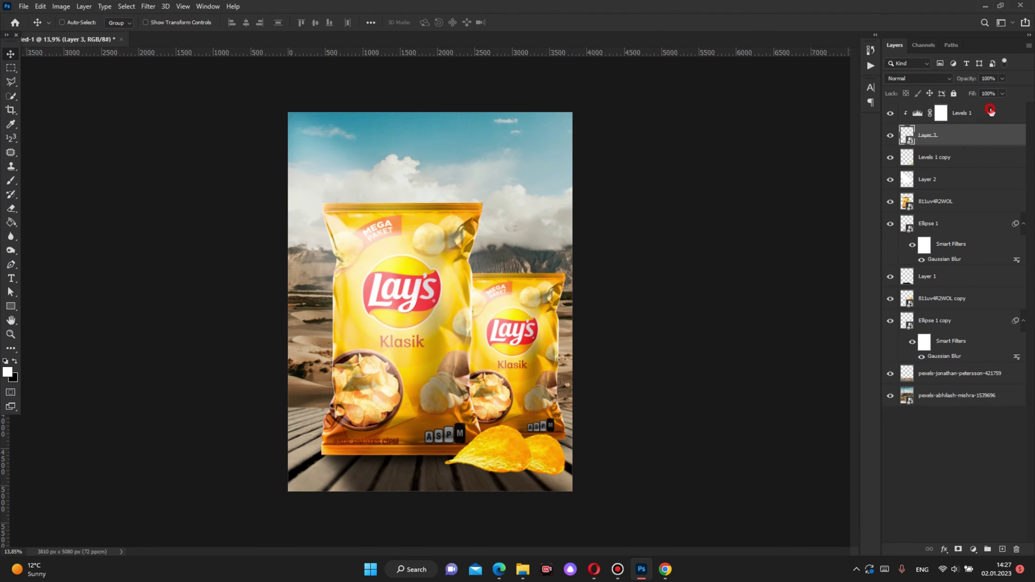
left_click(974, 113, "ctrl")
key("ctrl+e")
- Duplicate a chip over the big bag's logo, tilt it about 30° and flip it vertically
scroll(525, 469, "up", 2)
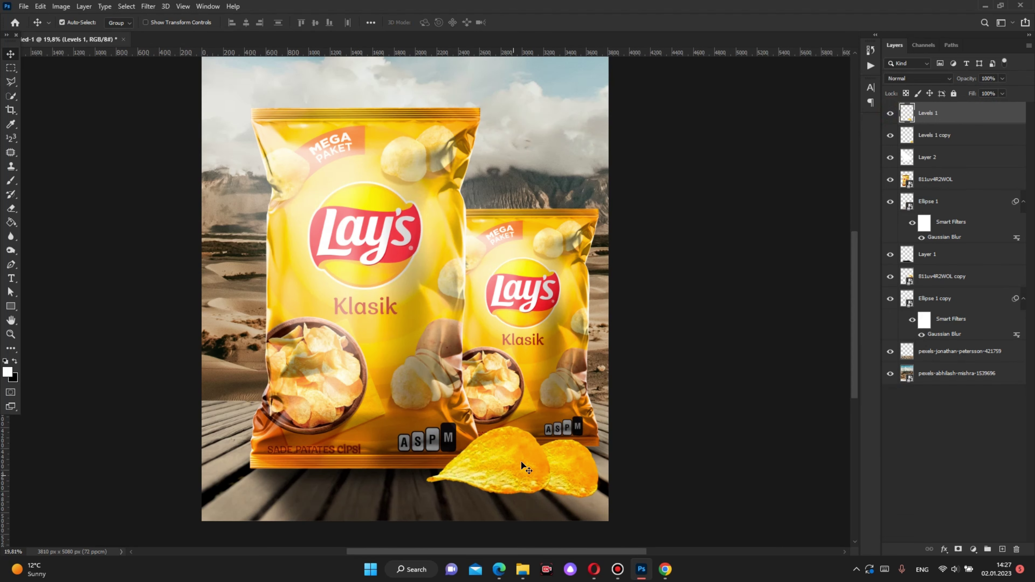
scroll(677, 413, "down", 1)
mouse_move(485, 457)
left_mouse_down()
mouse_move(391, 267)
mouse_move(299, 252)
left_mouse_up()
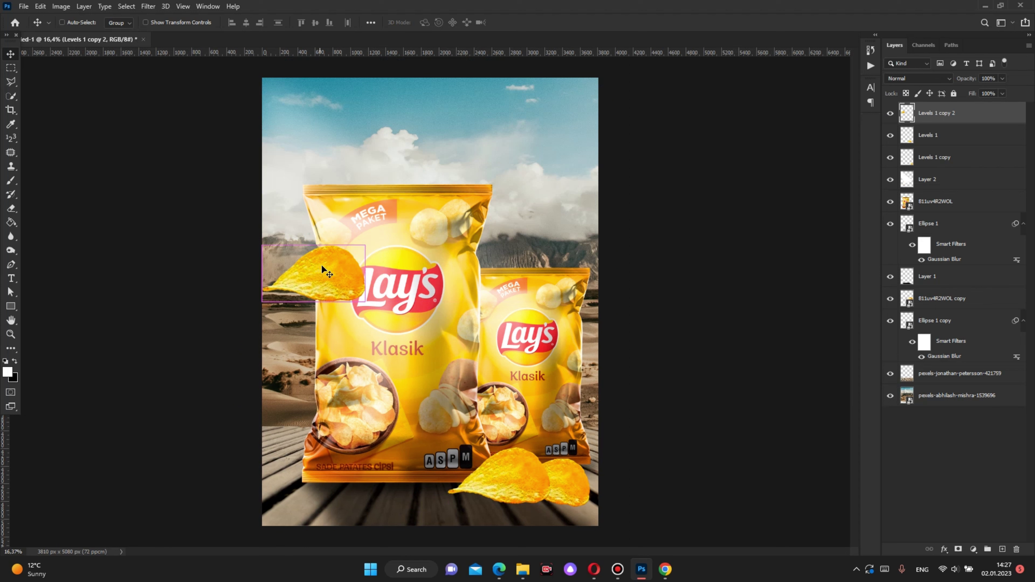
key("ctrl+t")
left_click_drag(373, 243, 450, 152)
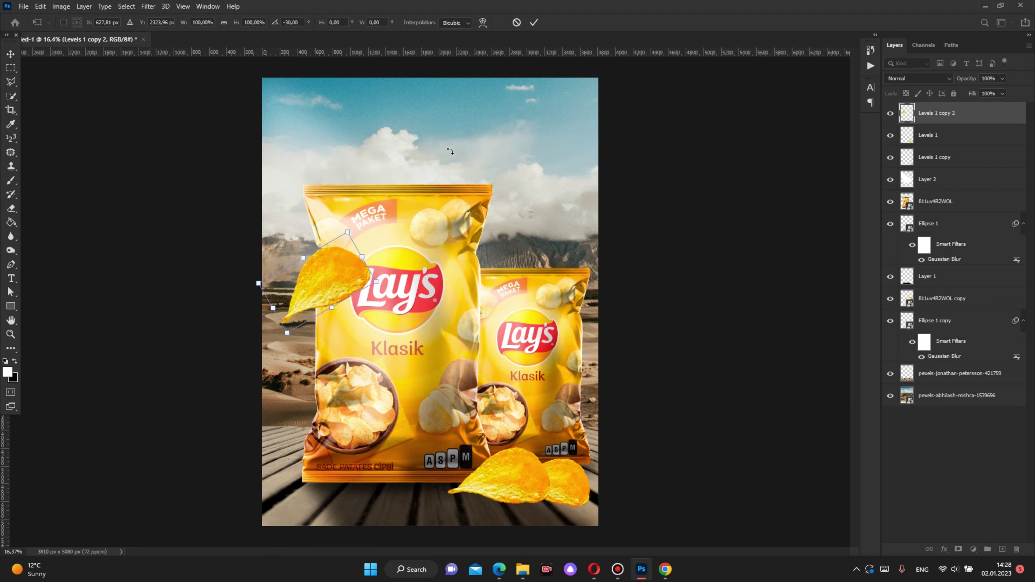
right_click(308, 284)
left_click(338, 467)
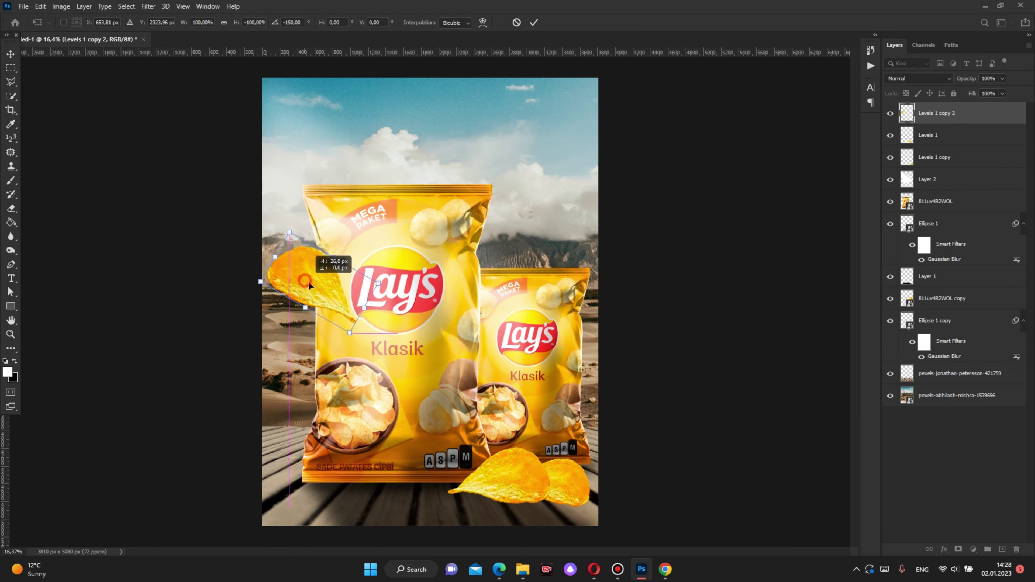
left_click(533, 23)
- Deselect all layers, select Levels 1 and add a new empty layer above it
scroll(437, 372, "up", 1)
scroll(437, 372, "up", 1)
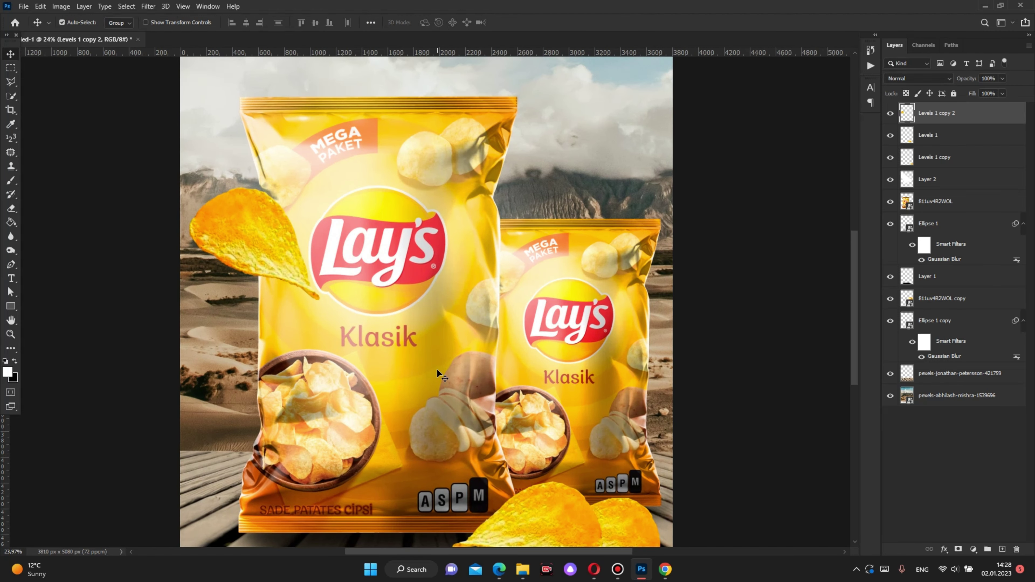
scroll(437, 368, "down", 1)
scroll(410, 292, "down", 1)
left_click(646, 203)
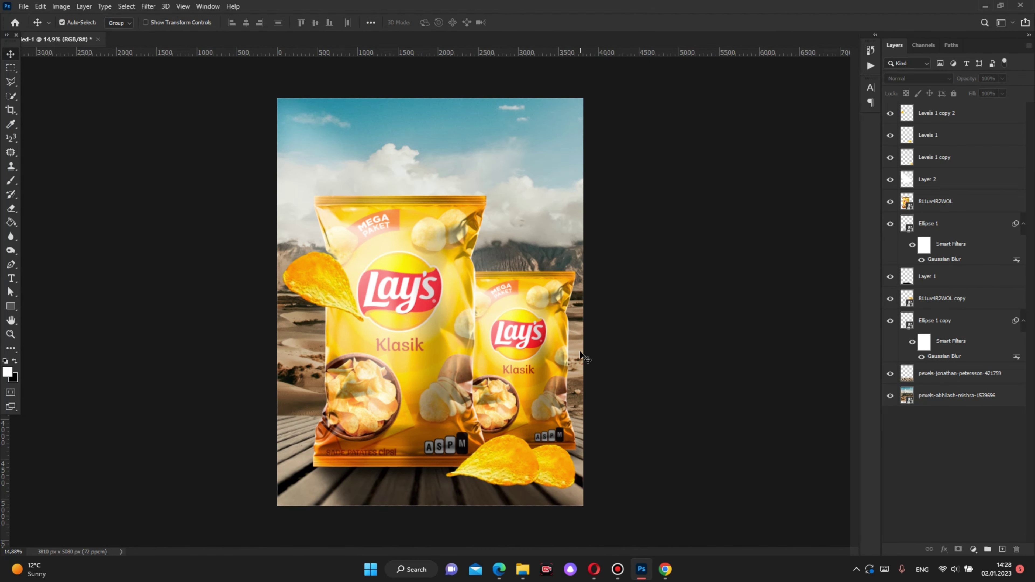
scroll(580, 354, "up", 1)
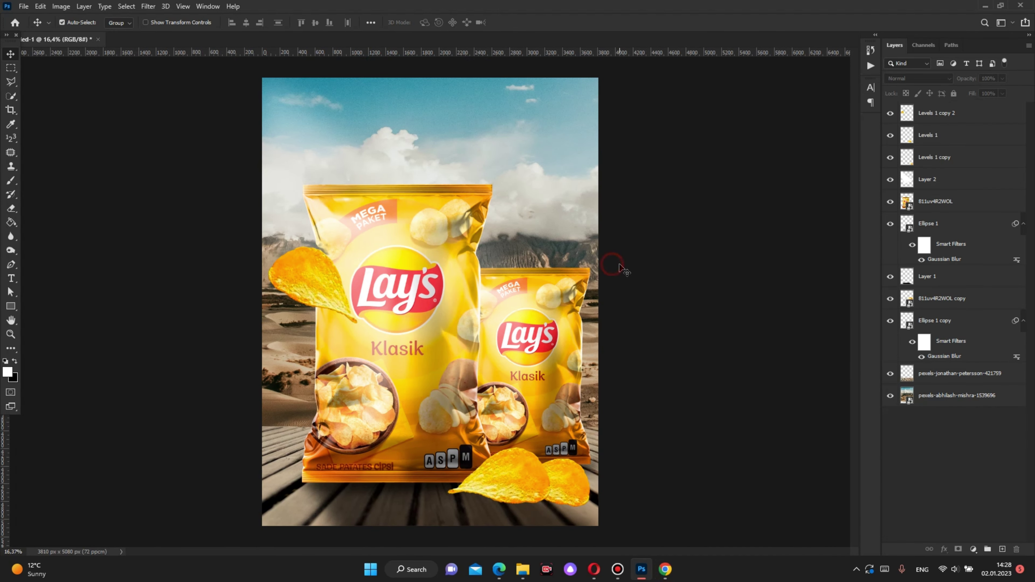
scroll(507, 530, "up", 2)
scroll(858, 333, "down", 1)
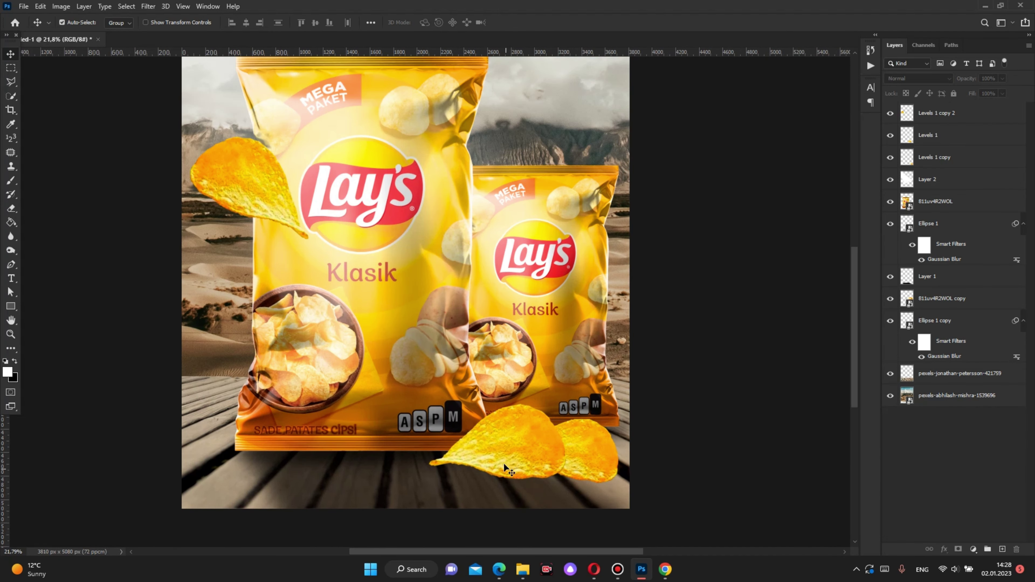
left_click(504, 457)
left_click(1003, 549)
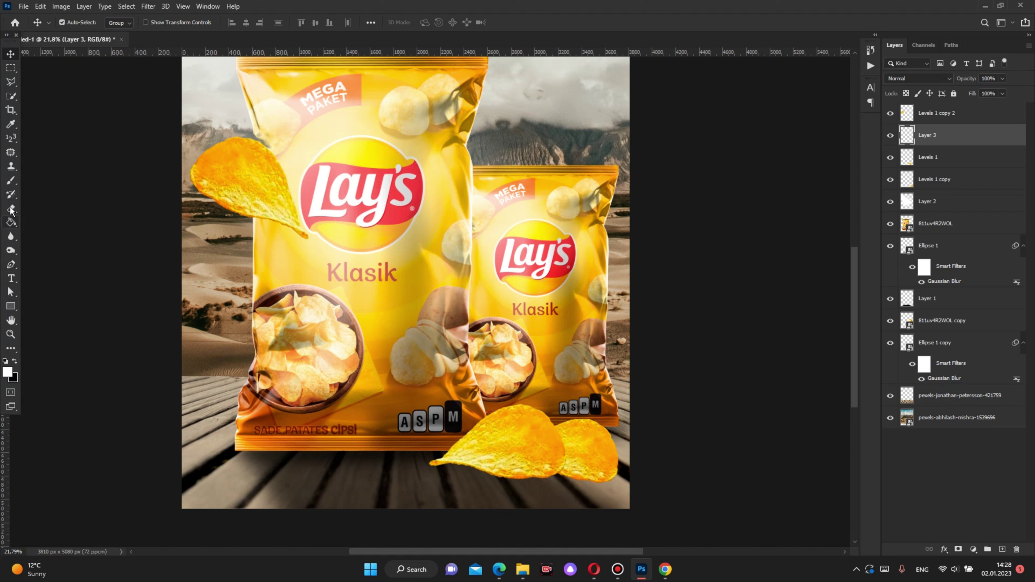
- Brush black shadow strokes on Layer 3 under the left and right foreground chips
left_click(11, 179)
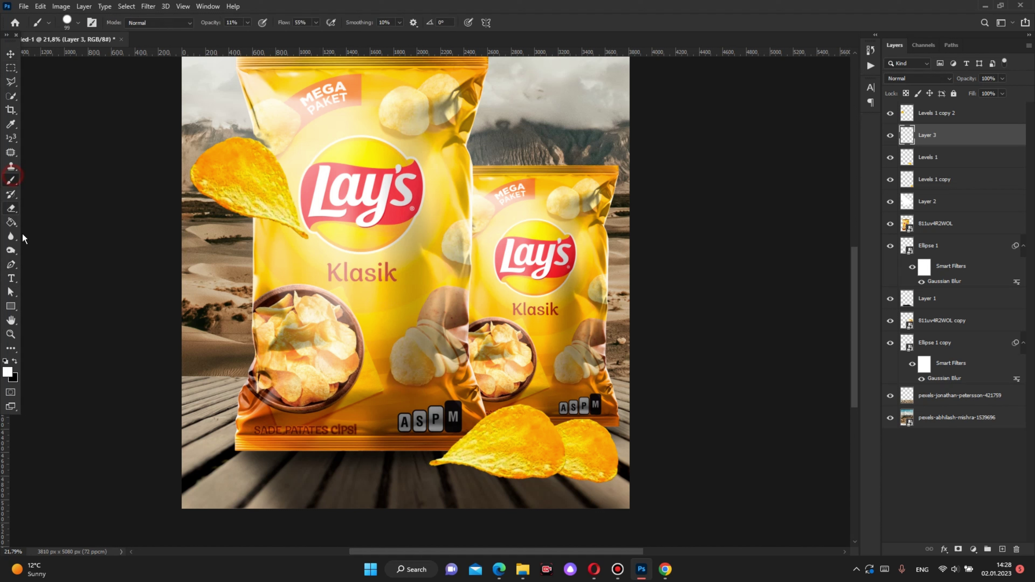
left_click(14, 361)
scroll(591, 497, "up", 2)
scroll(530, 485, "up", 2)
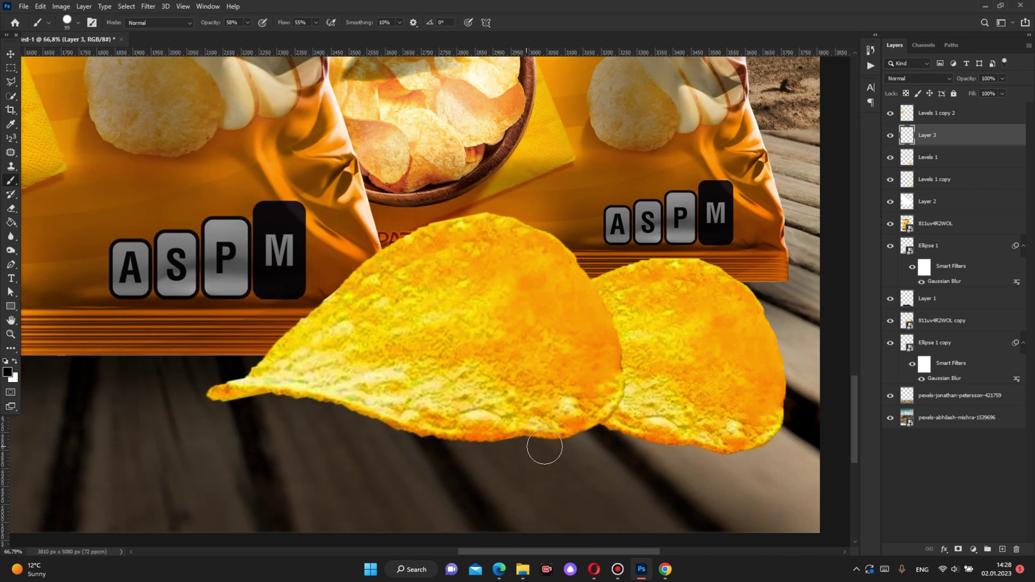
mouse_move(590, 439)
left_mouse_down()
mouse_move(244, 413)
mouse_move(586, 423)
left_mouse_up()
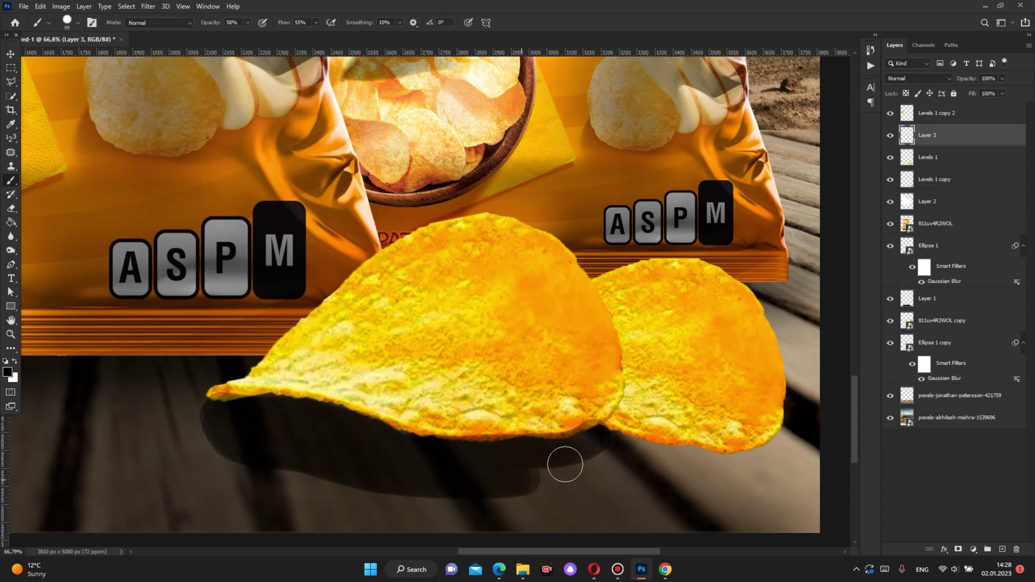
scroll(587, 422, "down", 3)
mouse_move(605, 430)
left_mouse_down()
mouse_move(678, 427)
mouse_move(488, 441)
left_mouse_up()
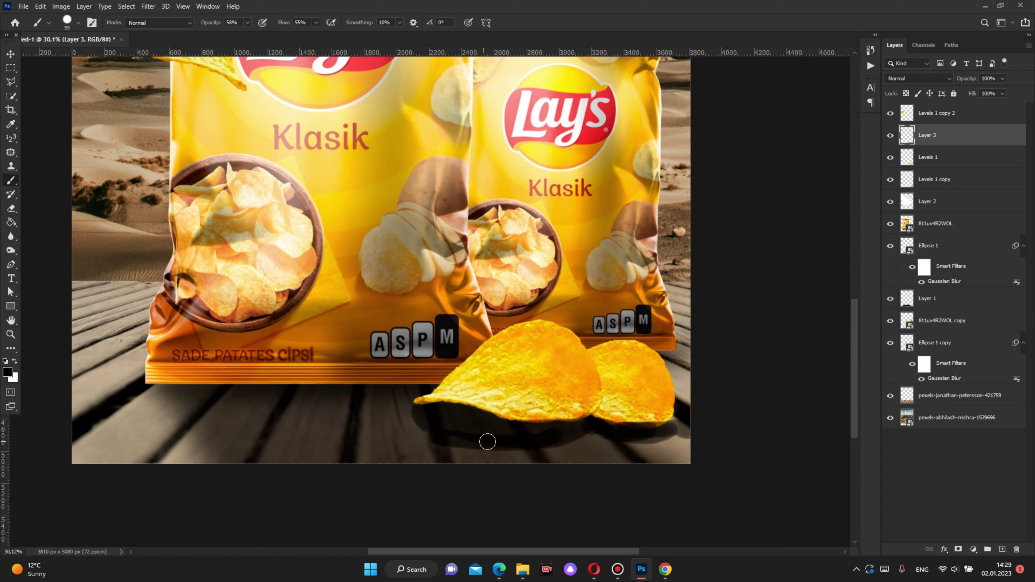
- Soften the chip shadow with a Gaussian Blur at a reduced radius
left_click(6, 57)
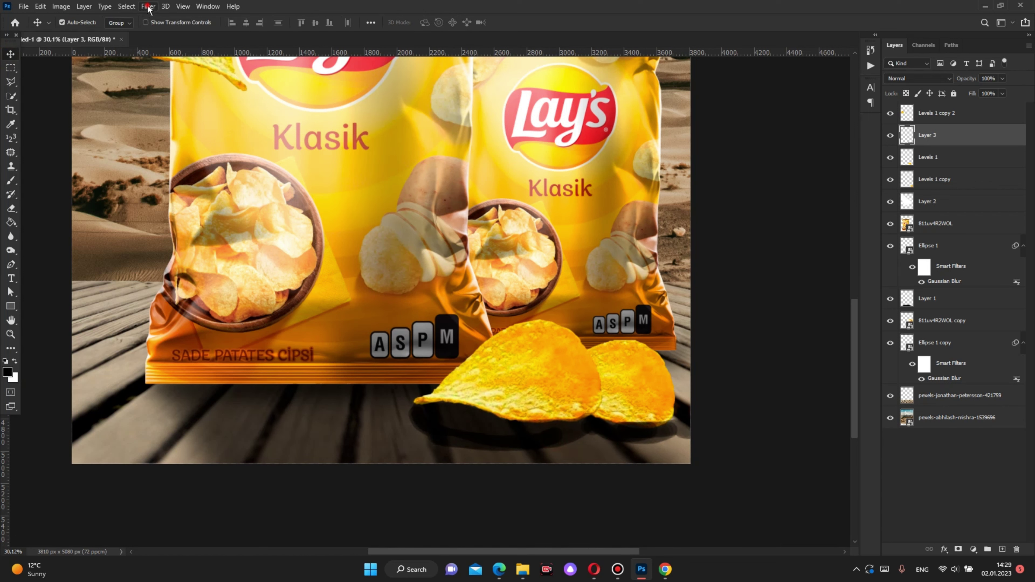
left_click(147, 6)
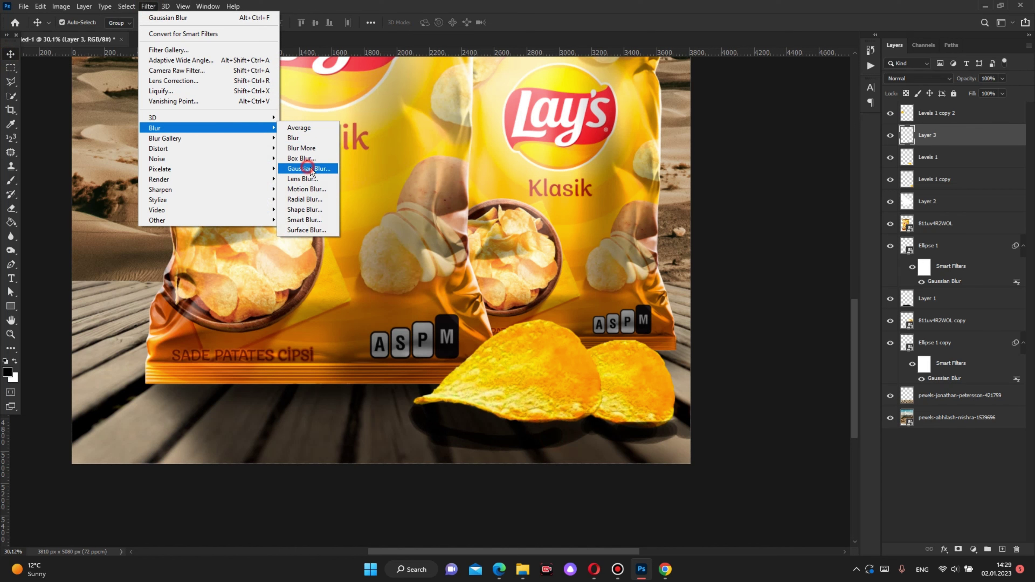
left_click(308, 169)
left_click_drag(672, 356, 660, 356)
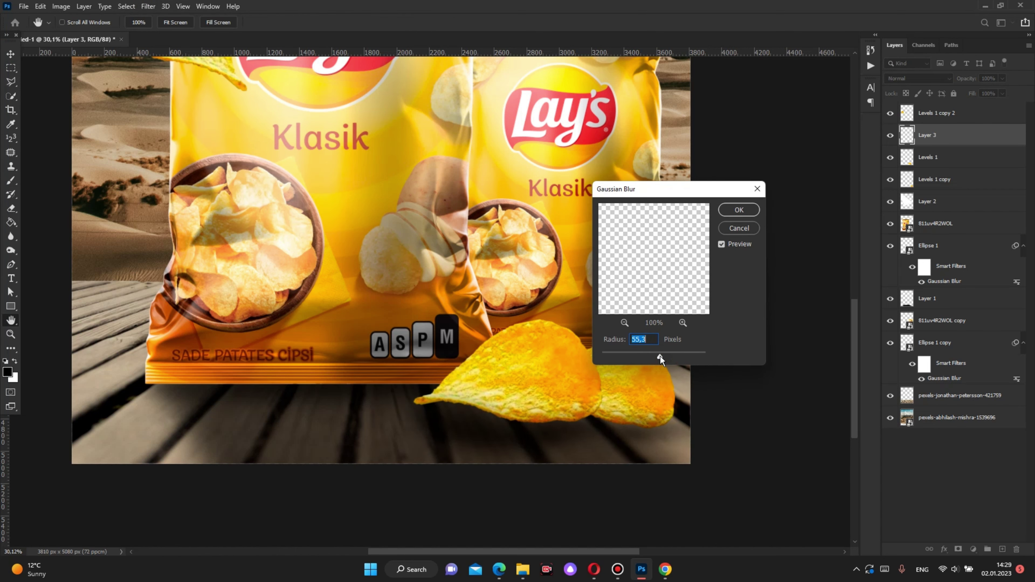
key("Return")
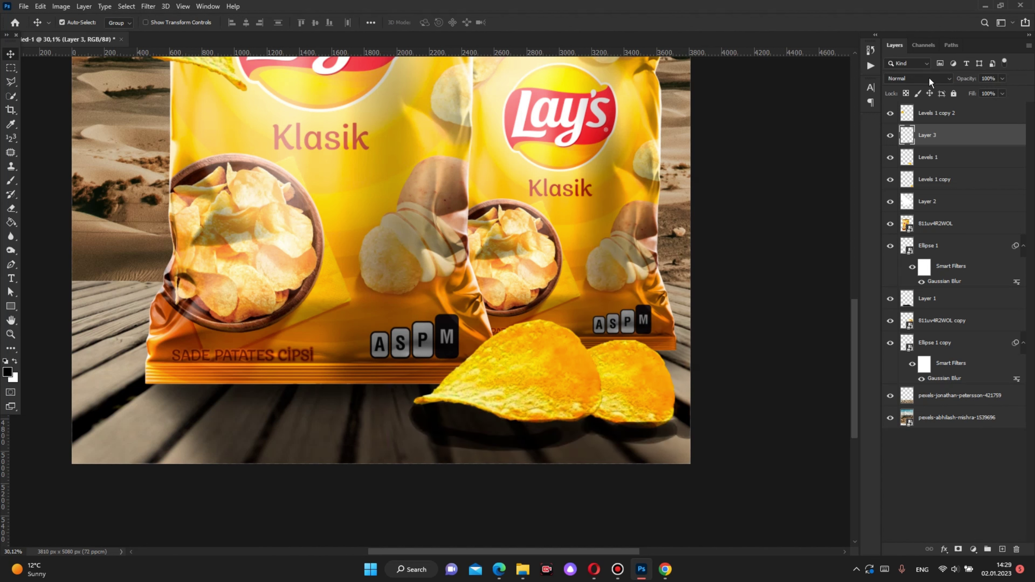
- Preview blend modes such as Multiply on the shadow layer, then return it to Normal
left_click(921, 88)
key("Down")
key("Down")
key("Down")
key("Down")
key("Down")
key("Down")
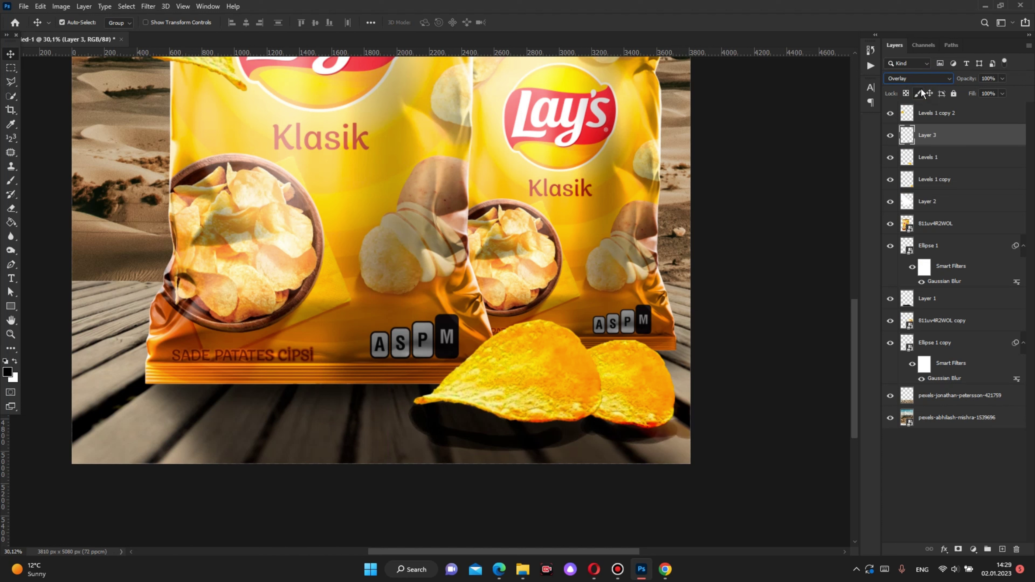
key("Down")
key("Down")
key("Down")
key("Down")
key("Down")
key("Down")
key("Down")
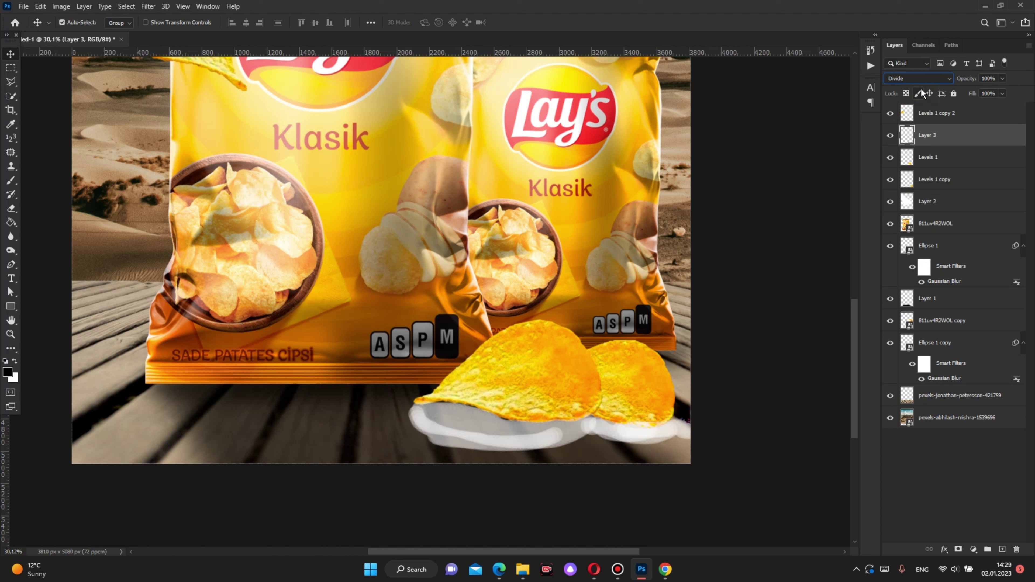
key("Down")
key("Down")
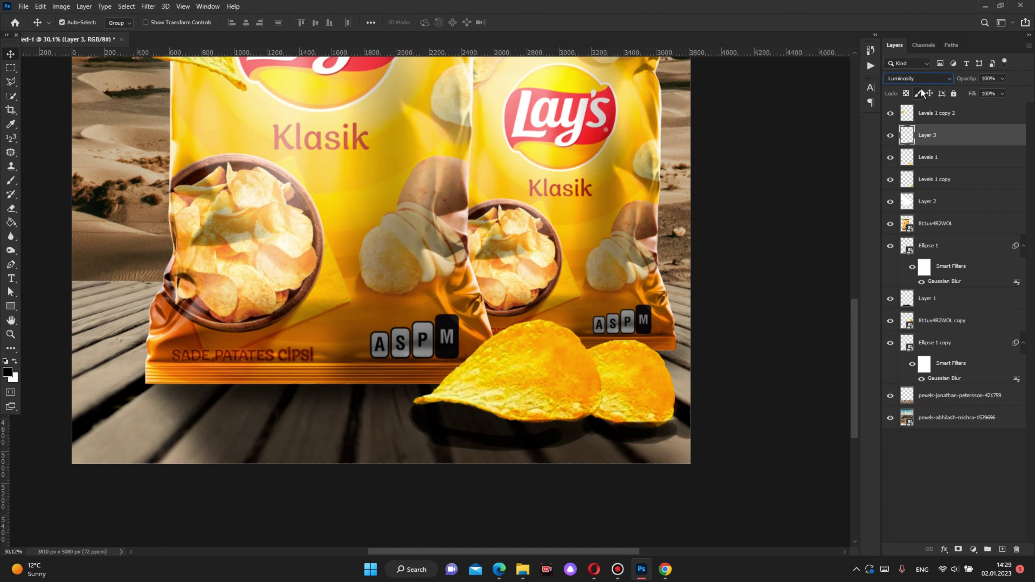
left_click(921, 77)
left_click(900, 96)
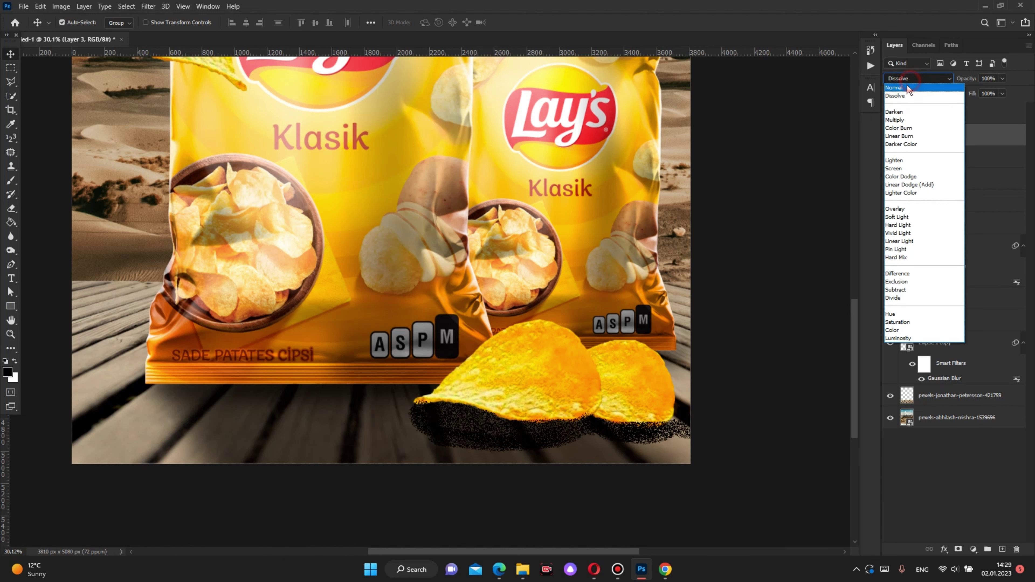
left_click(906, 87)
- Apply a second Gaussian Blur pass to the shadow
left_click(148, 6)
left_click(300, 172)
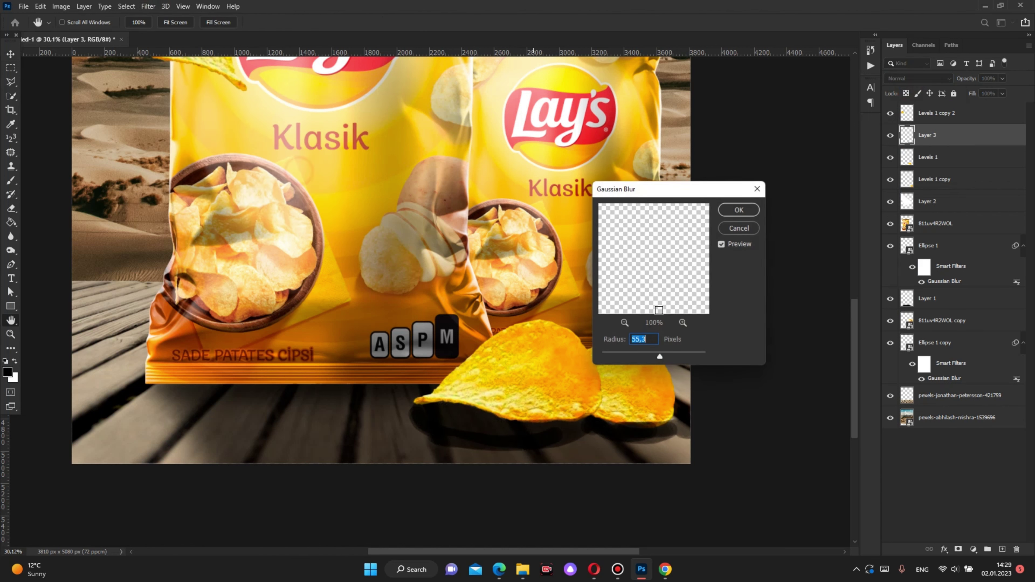
left_click(736, 214)
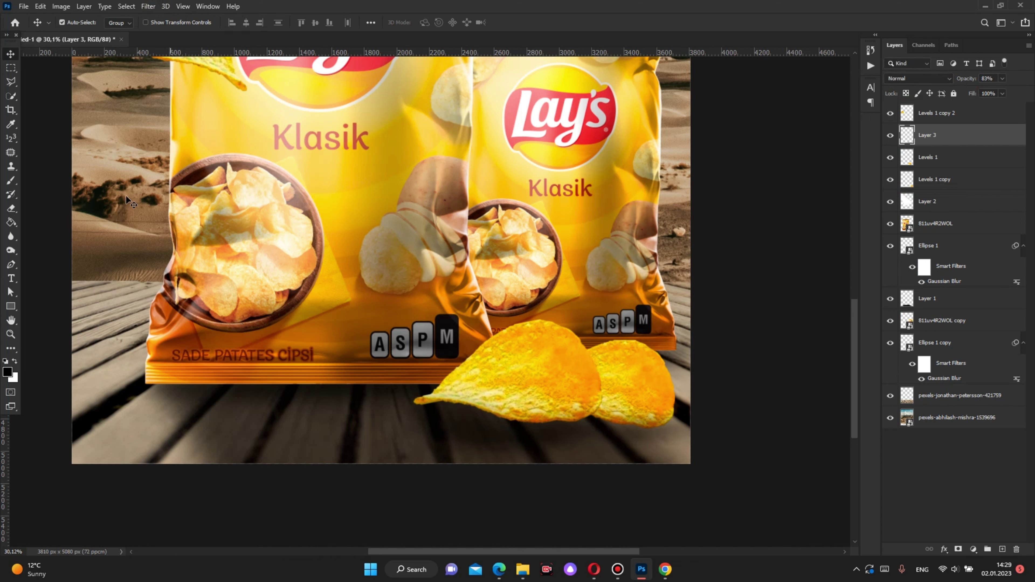
- Brush more shadow under the right chip and toggle the layer to compare
left_click(11, 181)
scroll(644, 439, "up", 2)
mouse_move(591, 422)
left_mouse_down()
mouse_move(684, 418)
mouse_move(489, 427)
left_mouse_up()
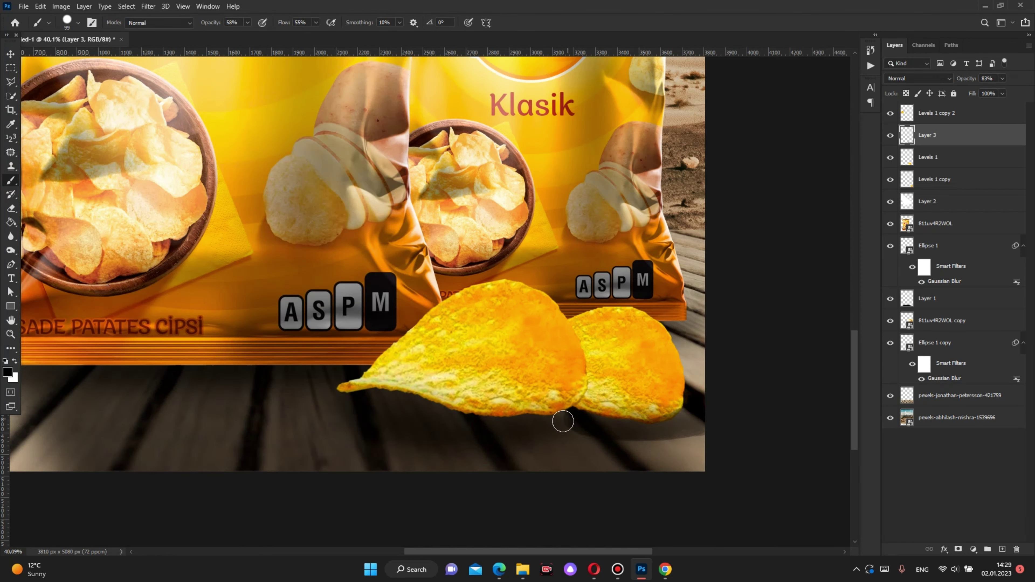
left_click(10, 53)
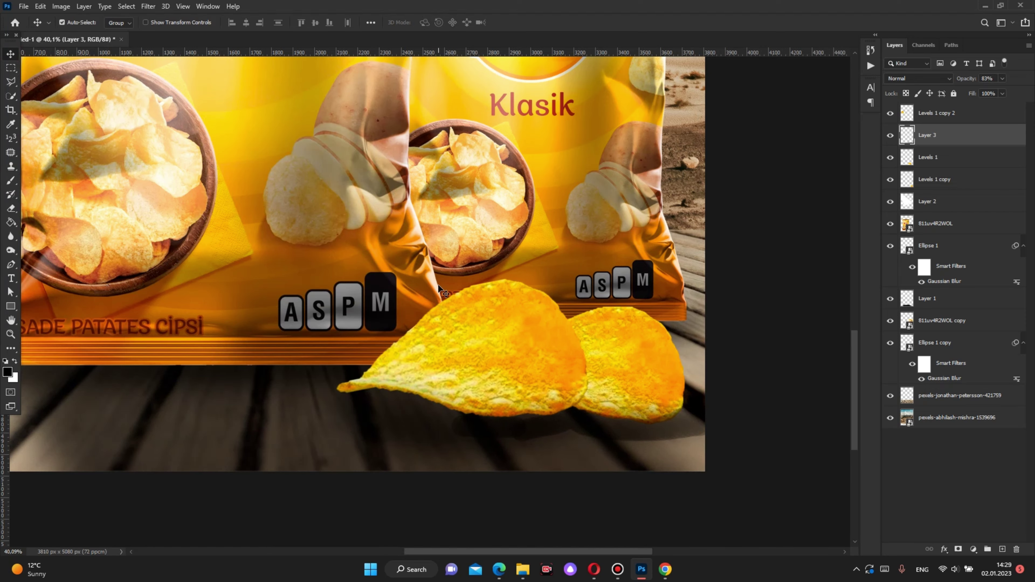
scroll(448, 294, "down", 1)
left_click(890, 135)
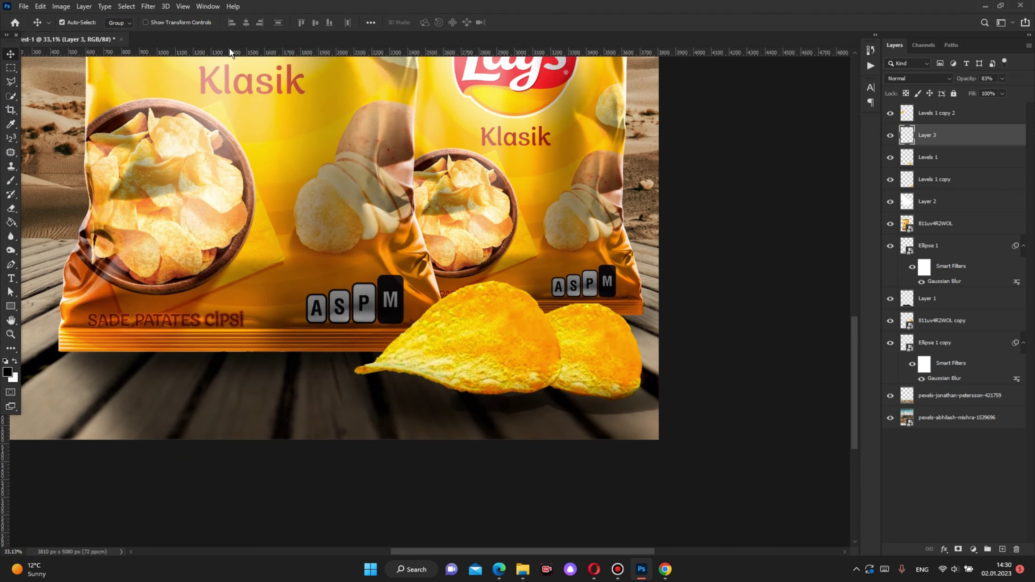
- Re-blur the shadow with a smaller Gaussian Blur radius of about 20.8 px
left_click(147, 6)
left_click(300, 156)
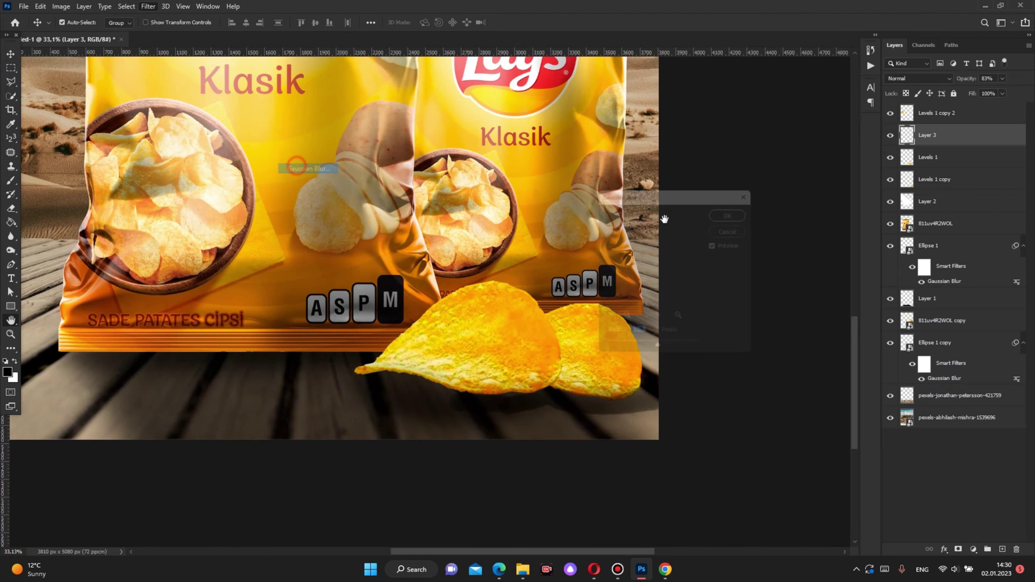
left_click_drag(657, 360, 644, 357)
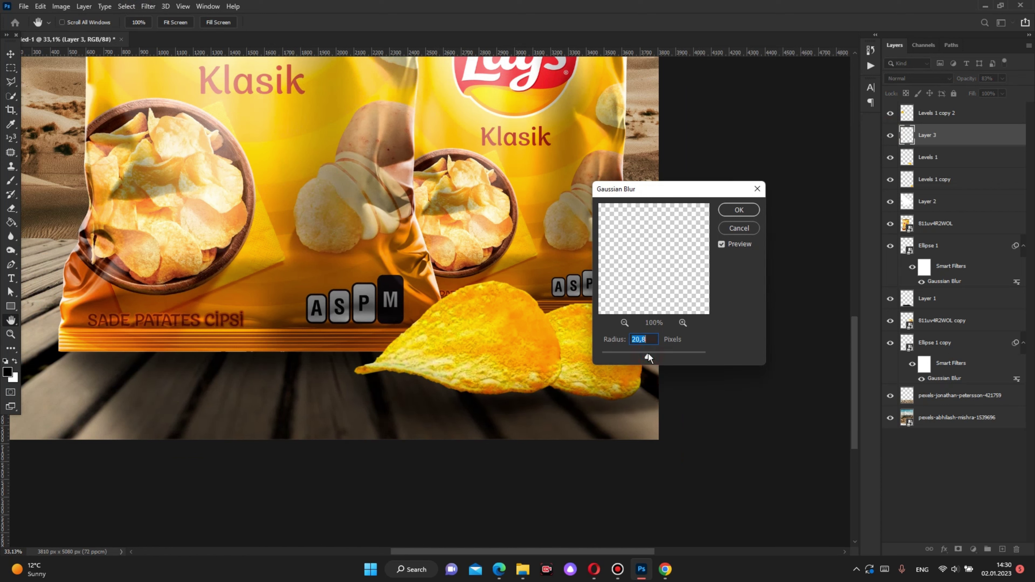
left_click(724, 209)
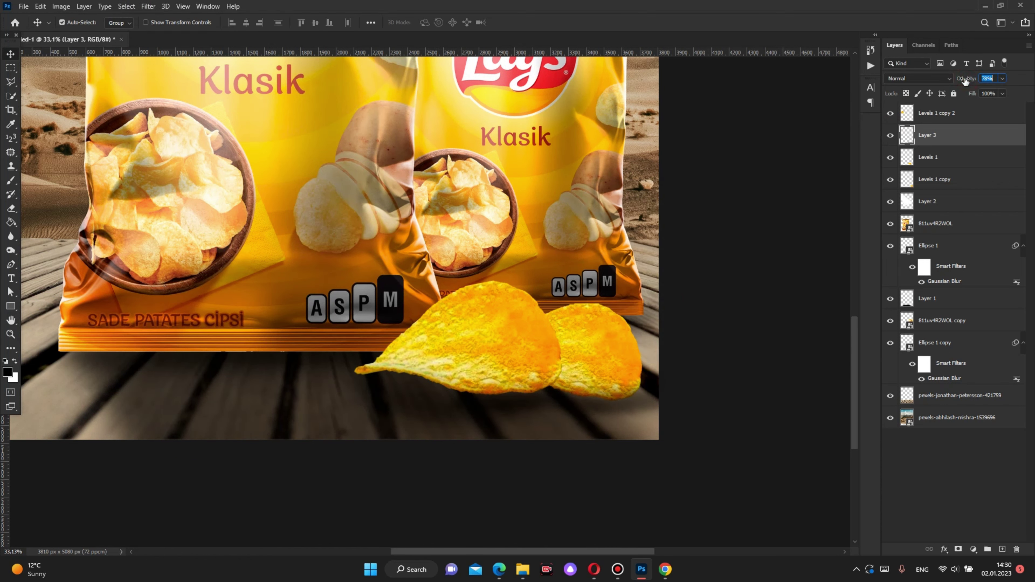
scroll(480, 364, "down", 3)
scroll(554, 383, "up", 4)
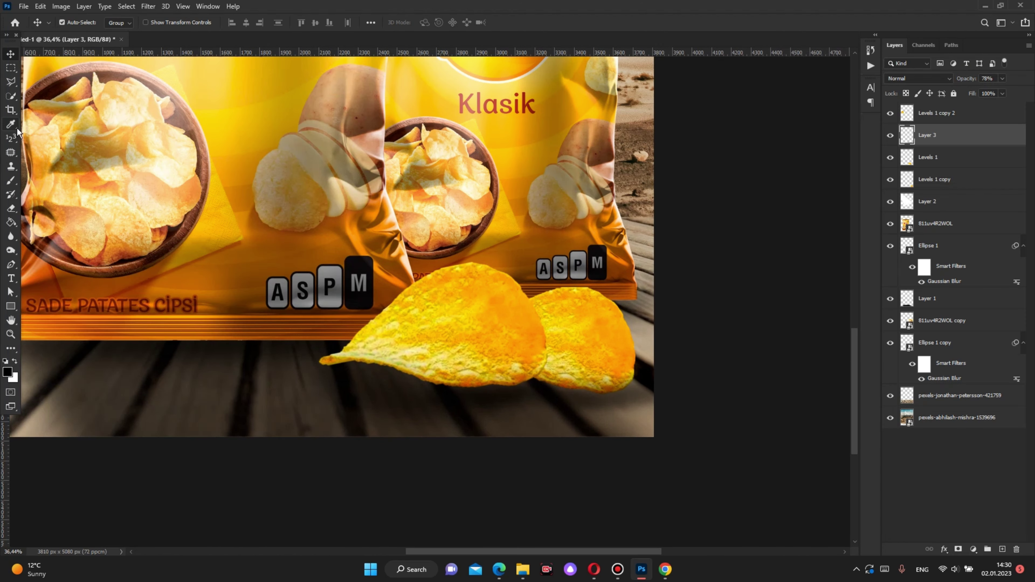
- Add a mask to Layer 3 and, with a 73 px brush, hide shadow along the right chip's lower edge
left_click(958, 549)
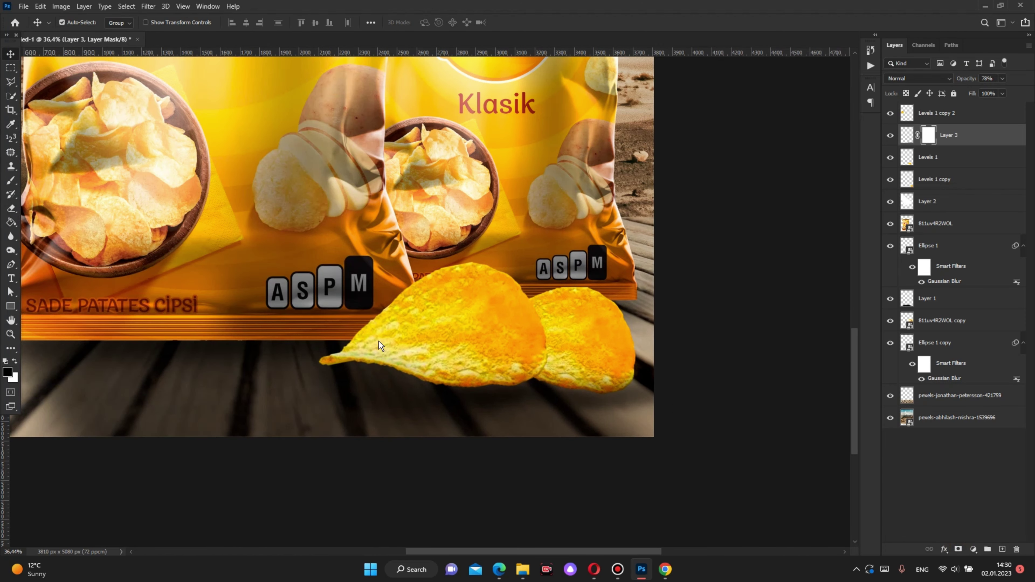
left_click(9, 183)
mouse_move(608, 362)
left_mouse_down()
mouse_move(566, 386)
mouse_move(546, 380)
left_mouse_up()
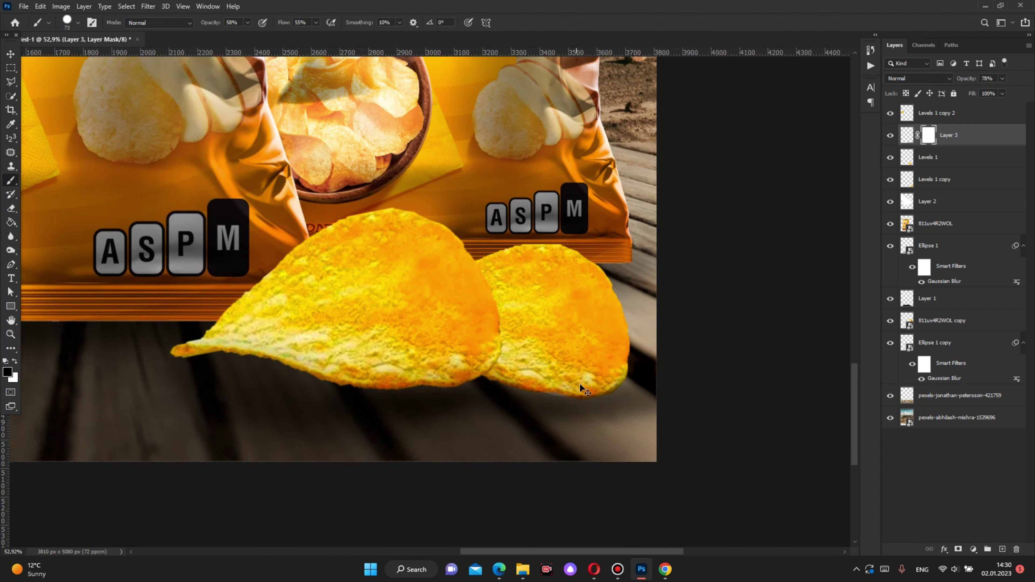
scroll(583, 389, "up", 2)
mouse_move(619, 343)
left_mouse_down()
mouse_move(604, 380)
mouse_move(472, 343)
mouse_move(461, 367)
mouse_move(587, 386)
left_mouse_up()
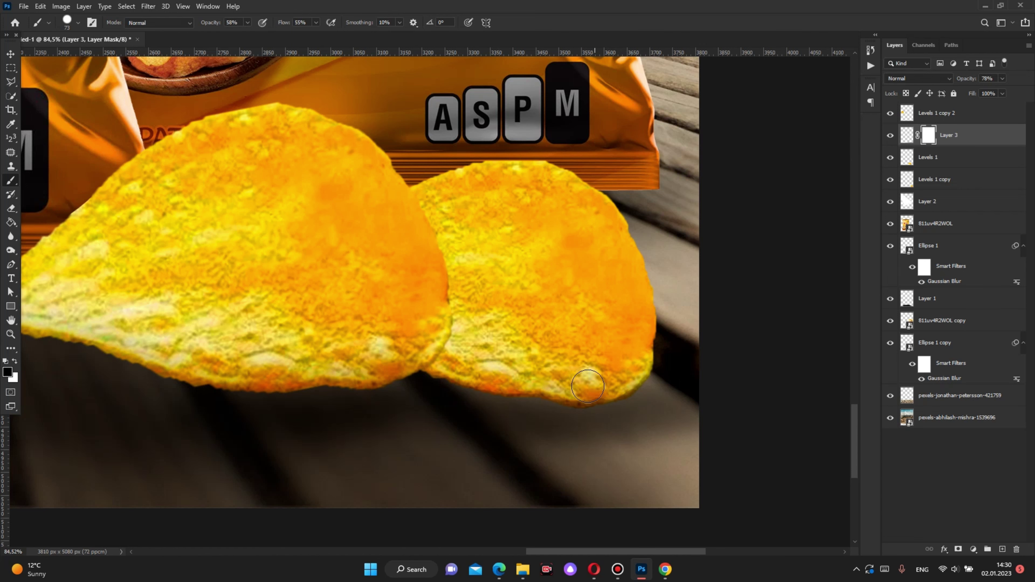
- Mask out the shadow where the two chips meet using a smaller brush, then fit the document on screen
scroll(594, 346, "down", 3)
scroll(571, 359, "up", 2)
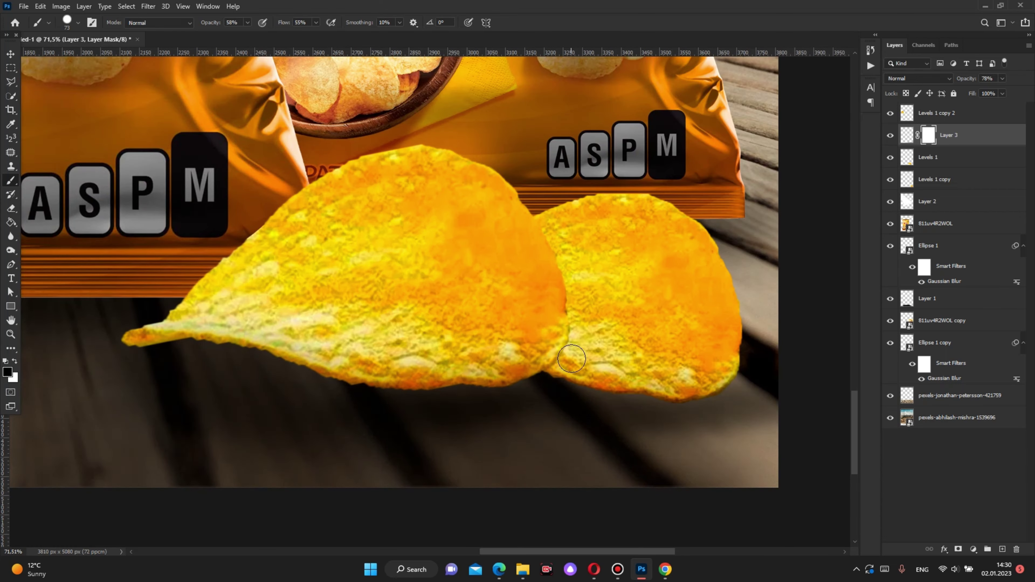
mouse_move(572, 359)
left_mouse_down()
mouse_move(548, 319)
mouse_move(529, 354)
mouse_move(495, 372)
mouse_move(367, 369)
mouse_move(389, 370)
mouse_move(292, 345)
mouse_move(306, 353)
mouse_move(261, 331)
mouse_move(145, 337)
left_mouse_up()
key("bracketleft")
key("bracketleft")
key("bracketleft")
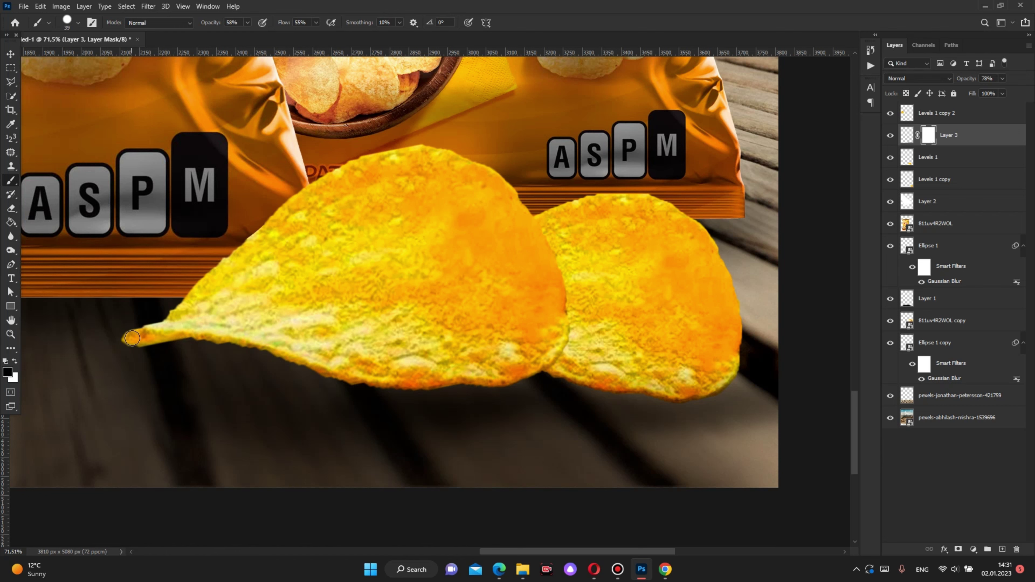
scroll(257, 314, "down", 2)
scroll(257, 315, "down", 2)
scroll(395, 383, "up", 3)
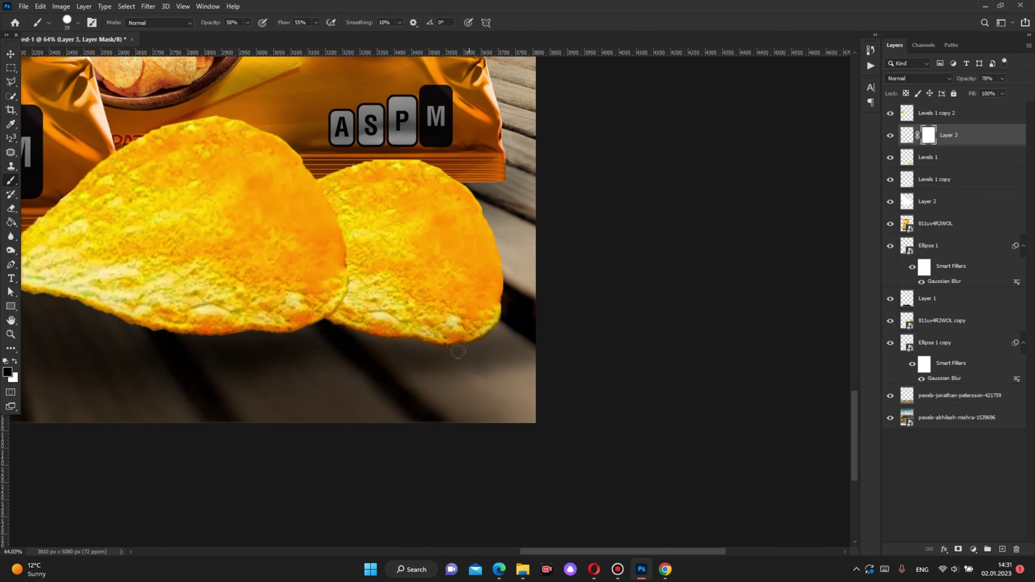
scroll(396, 383, "up", 2)
key("ctrl+0")
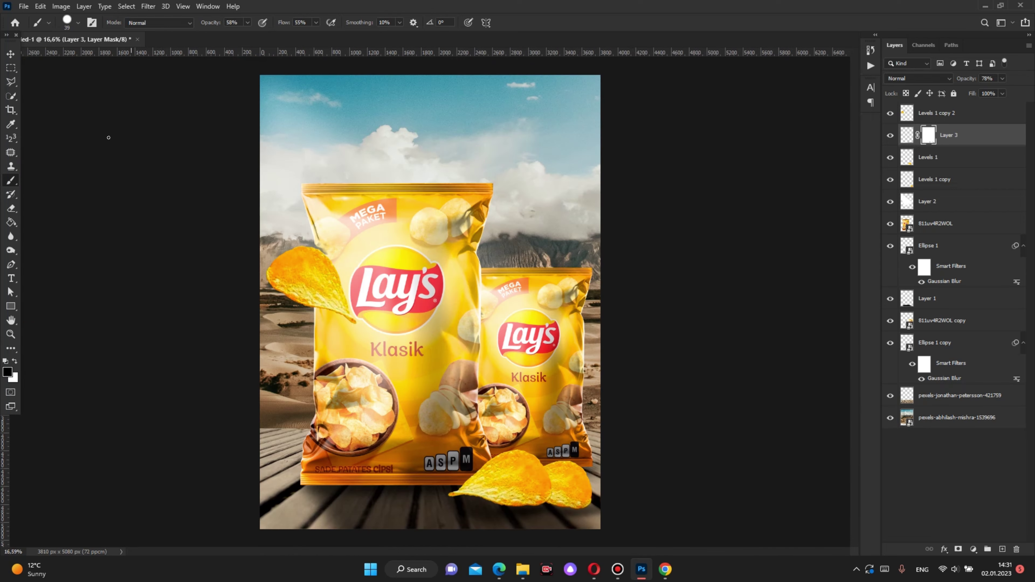
- Give Levels 1 copy 2 a Normal-blend Inner Shadow of 32 px size and 31% opacity
left_click(9, 53)
left_click(651, 369)
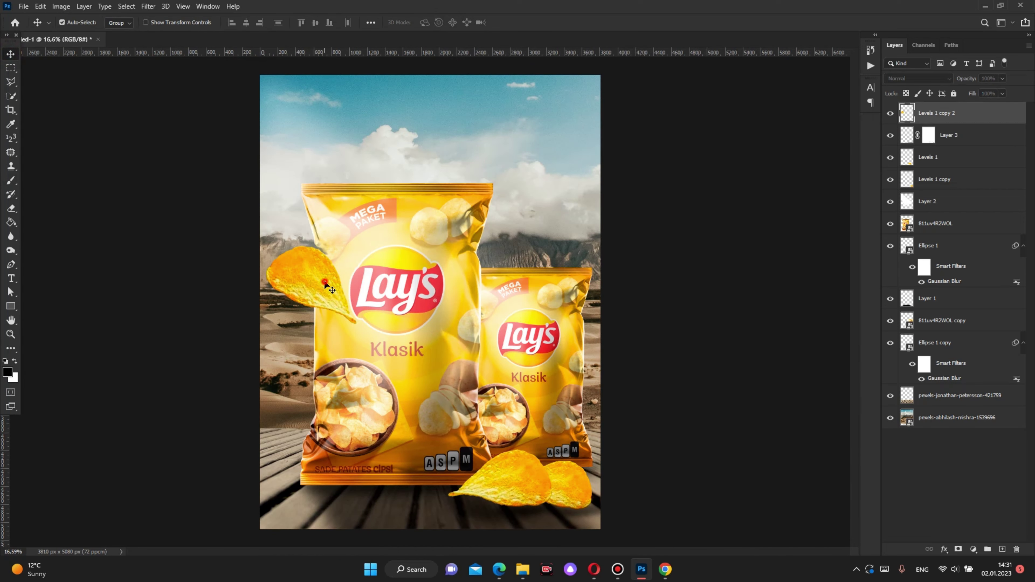
left_click(981, 111)
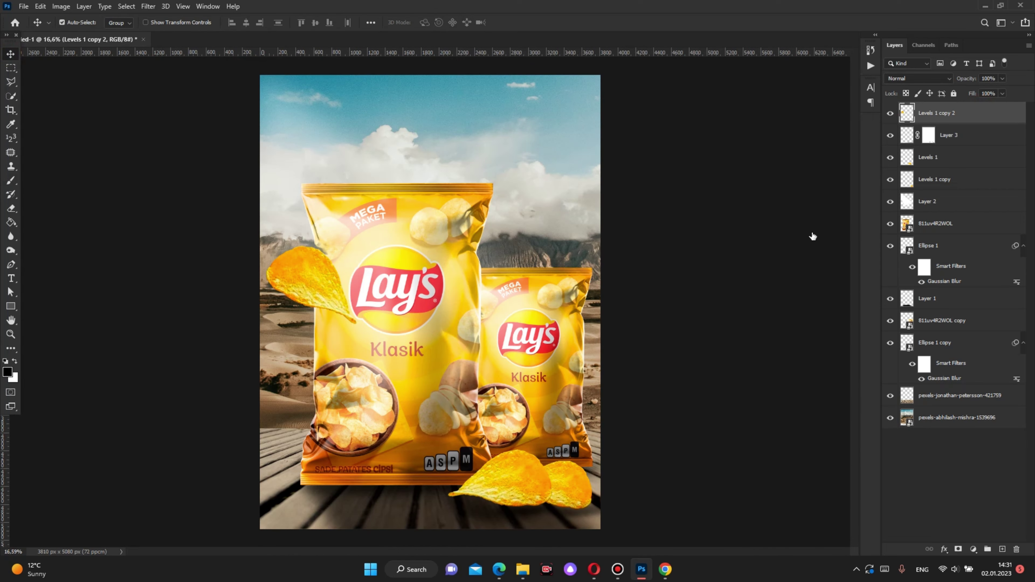
left_click(598, 317)
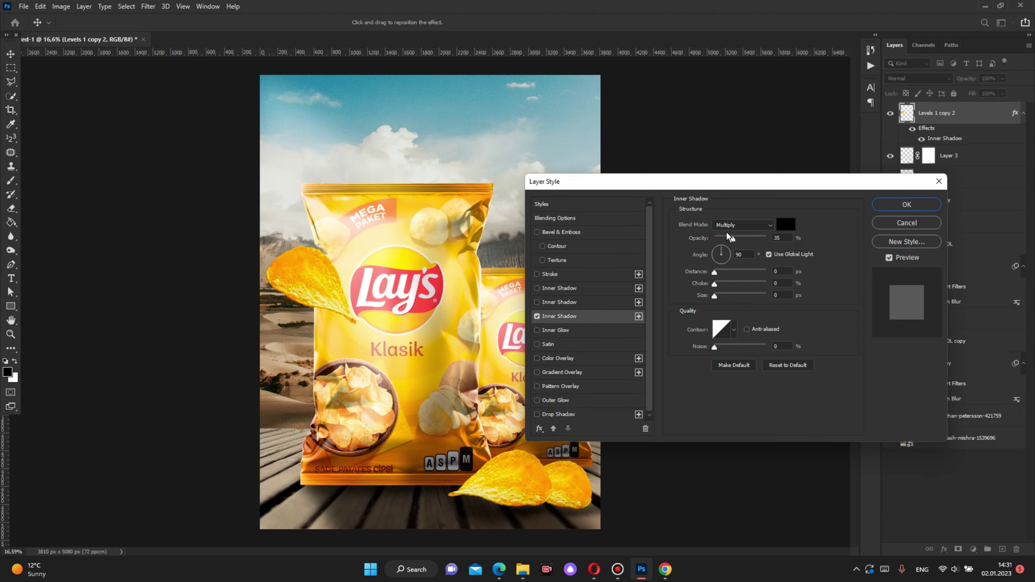
left_click(787, 364)
left_click(742, 224)
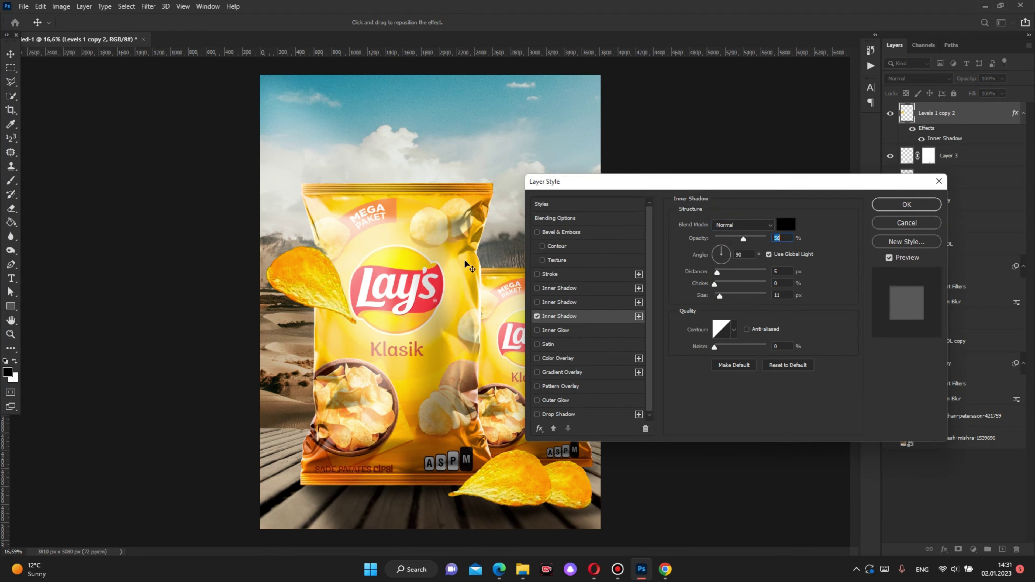
left_click(746, 238)
left_click_drag(719, 296, 724, 296)
left_click_drag(740, 239, 730, 239)
left_click(889, 205)
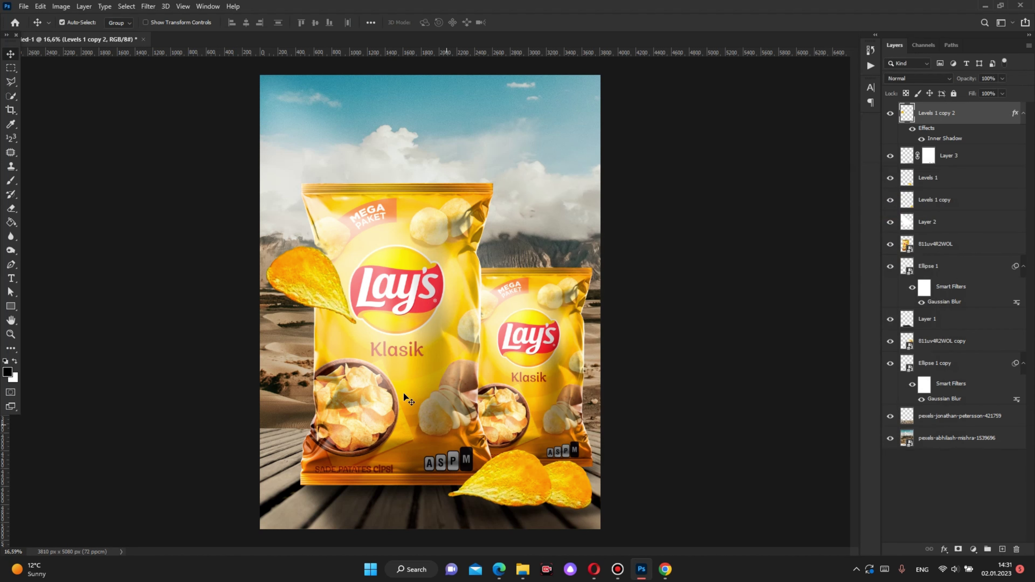
- Deselect and then reselect the Levels 1 copy 2 layer in the Layers panel
scroll(296, 238, "up", 5)
scroll(296, 238, "down", 3)
scroll(655, 267, "down", 3)
left_click(653, 267)
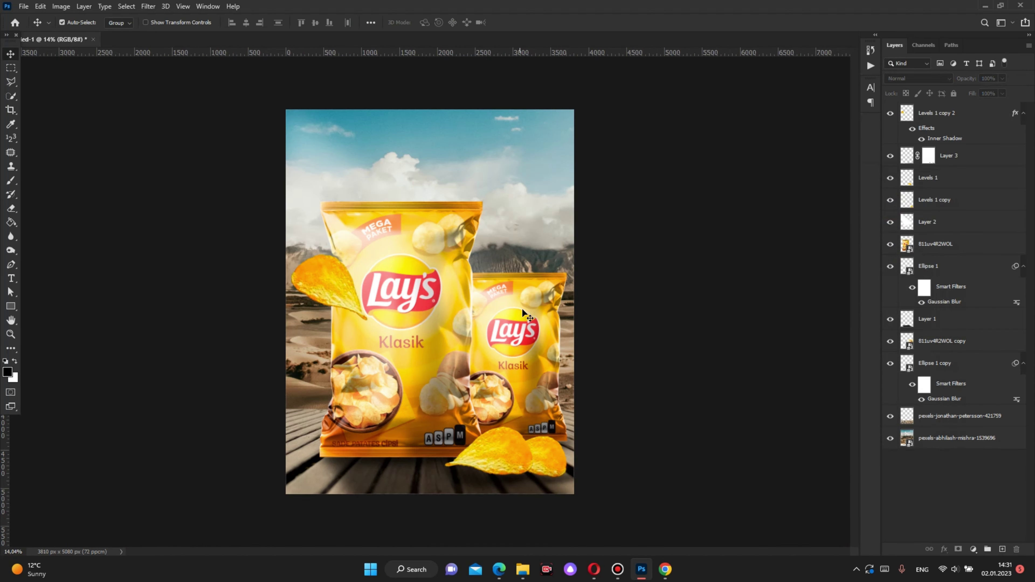
left_click(992, 120)
scroll(608, 381, "up", 1)
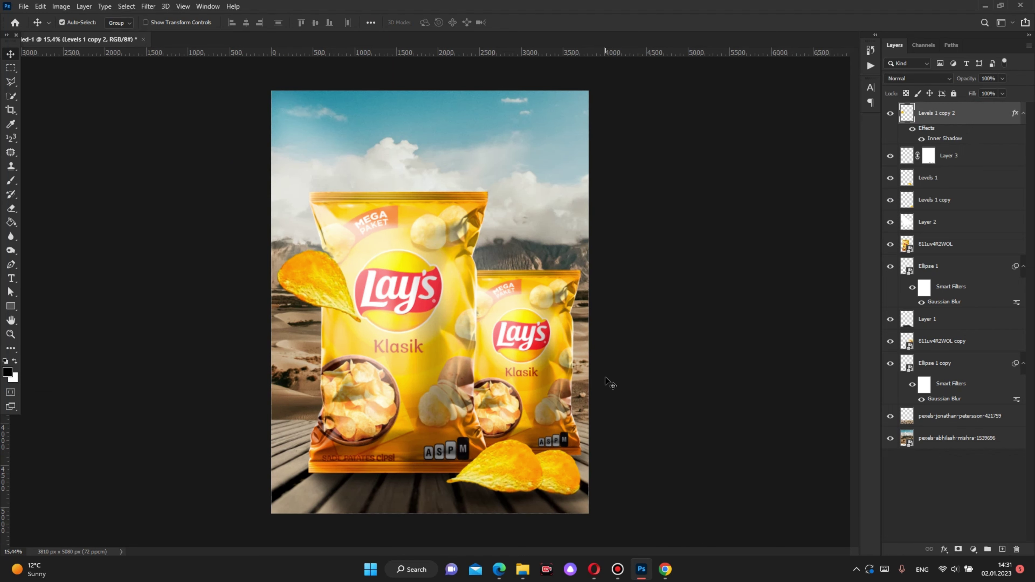
- Add a Color Lookup 1 layer and step through the 3DLUT looks to FoggyNight.3DL
left_click(987, 550)
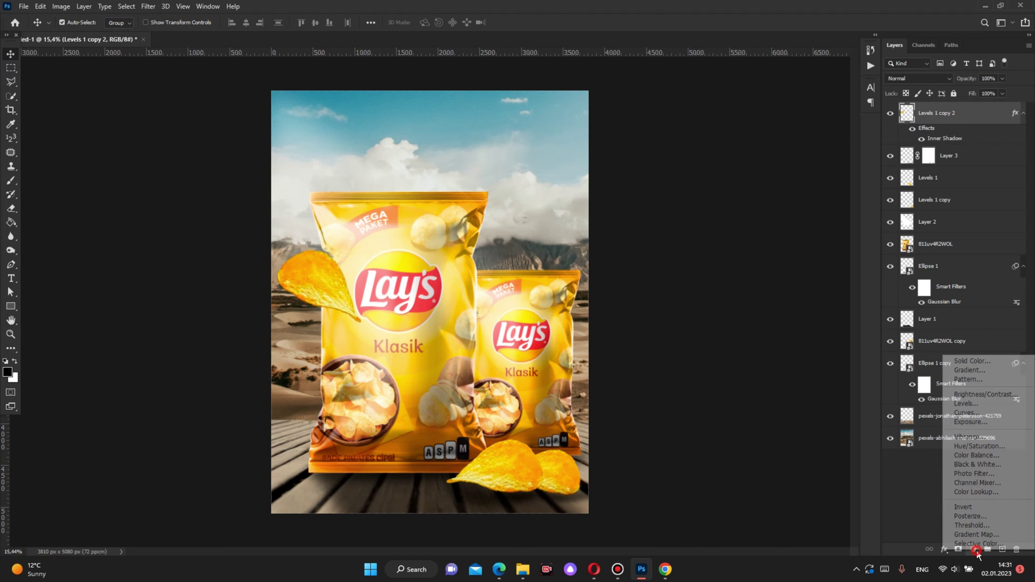
left_click(962, 493)
left_click(760, 289)
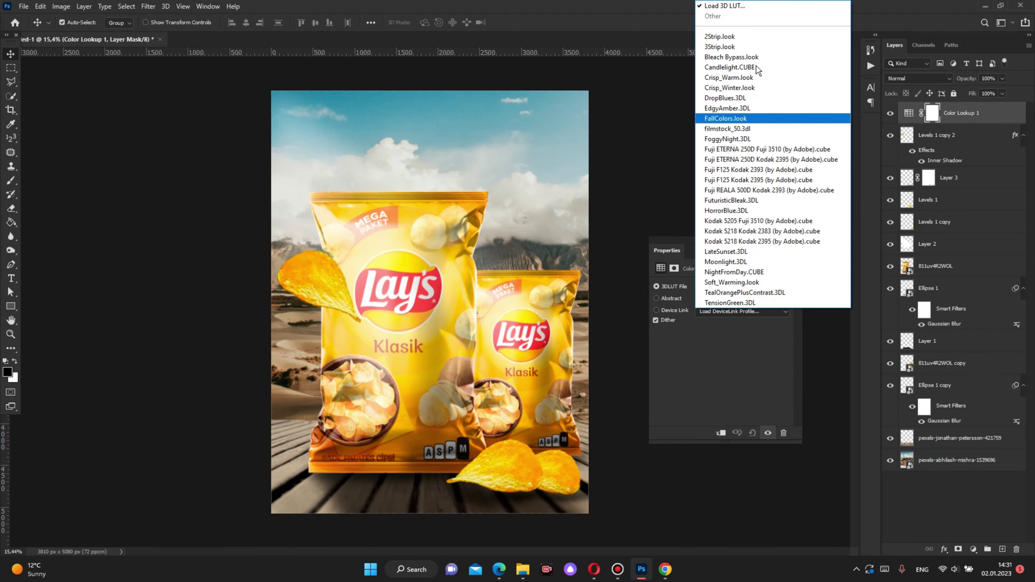
left_click(725, 37)
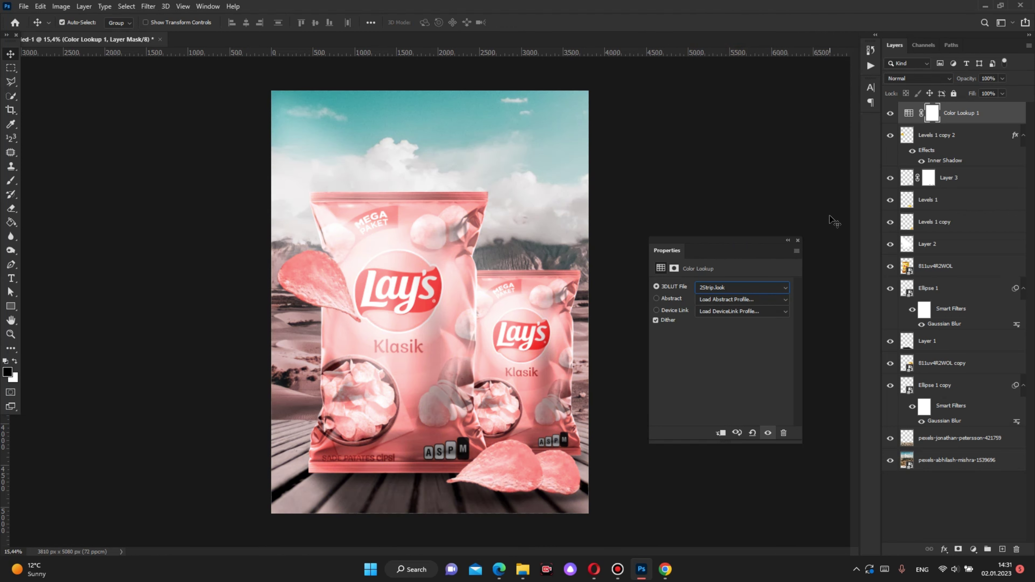
key("Down")
key("Down")
key("Down")
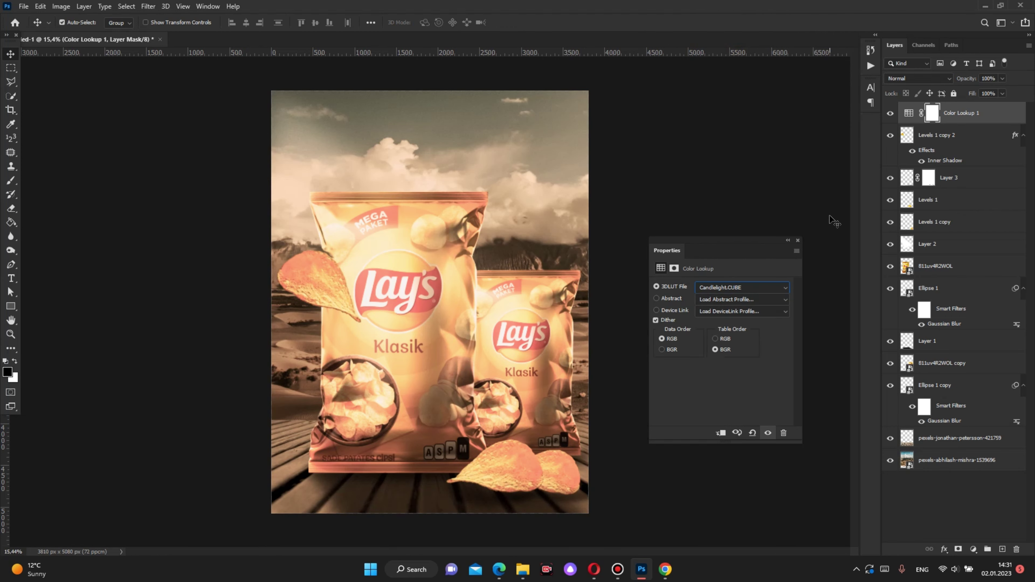
key("Down")
key("Down")
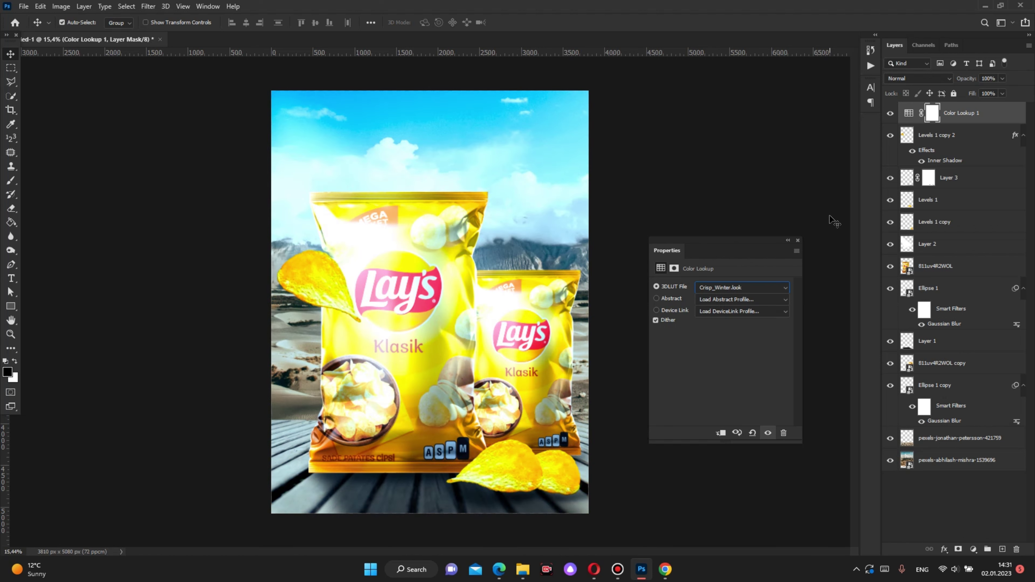
key("Down")
key("Down")
key("Down")
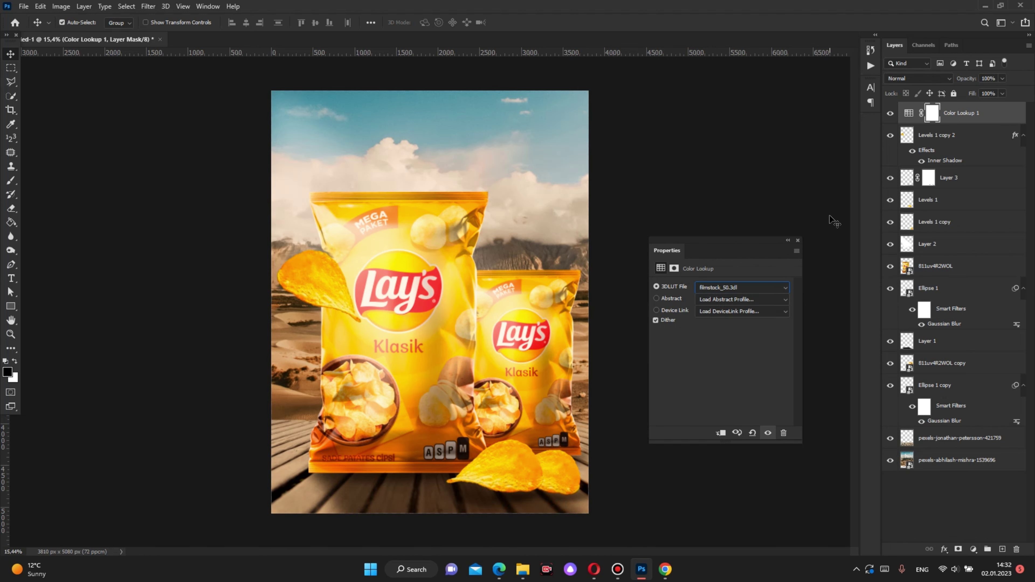
key("Down")
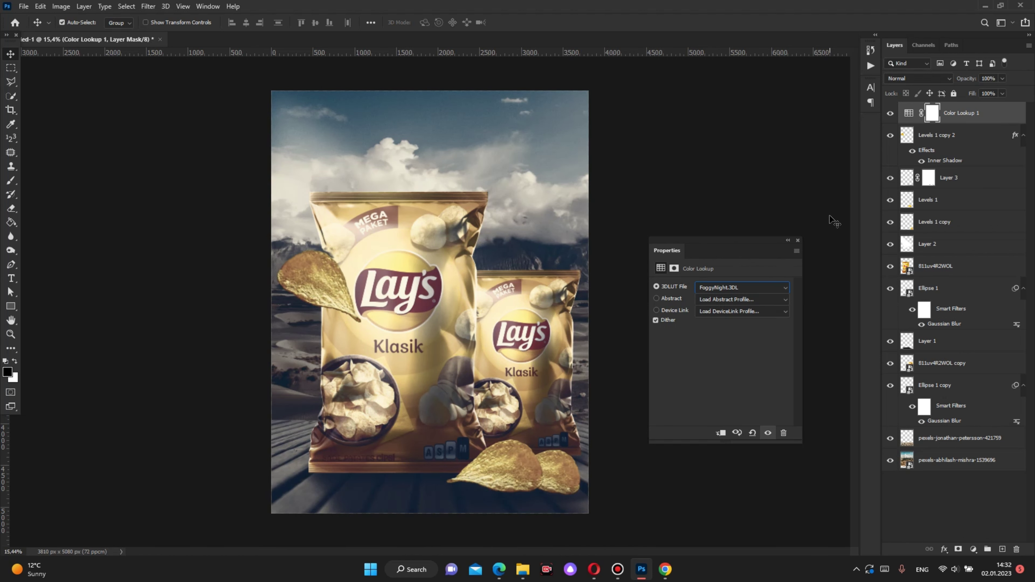
left_click(797, 241)
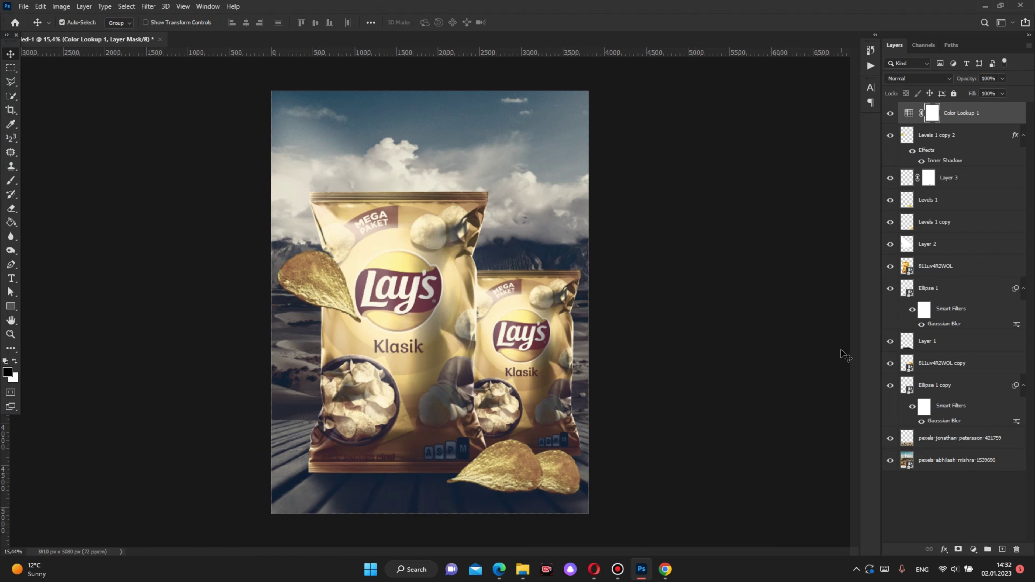
- Add a second Color Lookup layer and preview looks from 3Strip.look down to TensionGreen.3DL
left_click(973, 550)
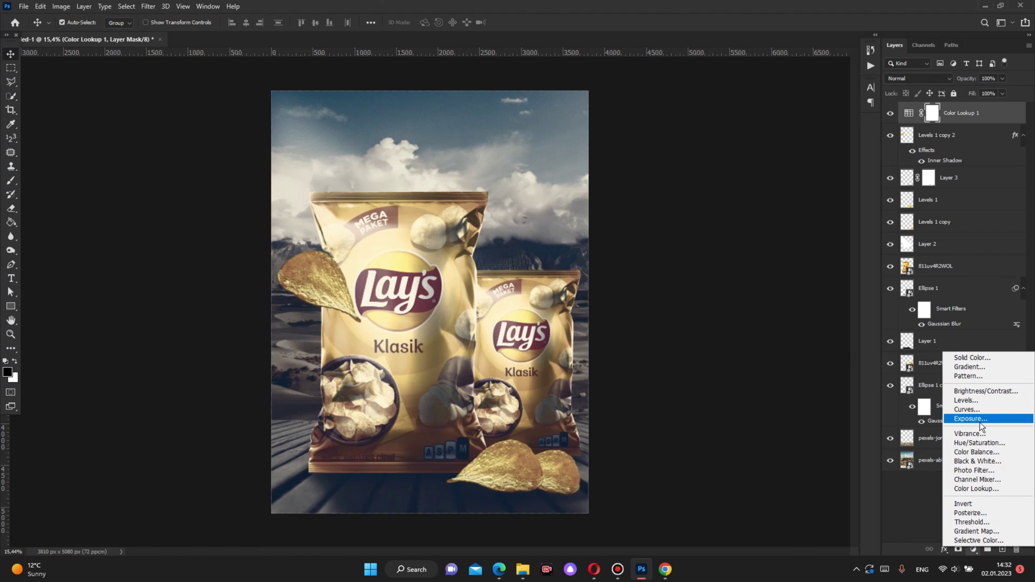
left_click(965, 481)
left_click(734, 287)
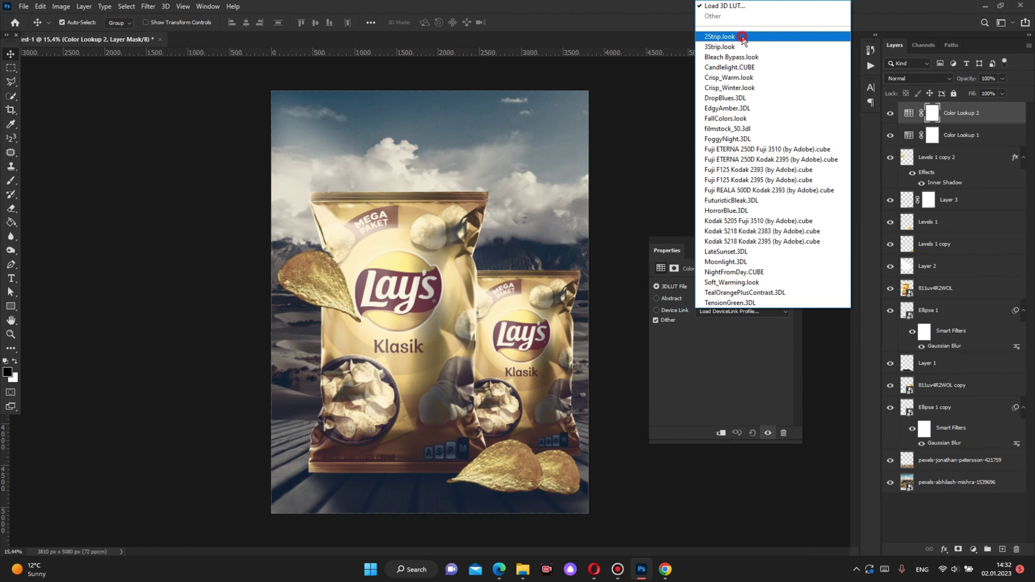
left_click(720, 46)
key("Down")
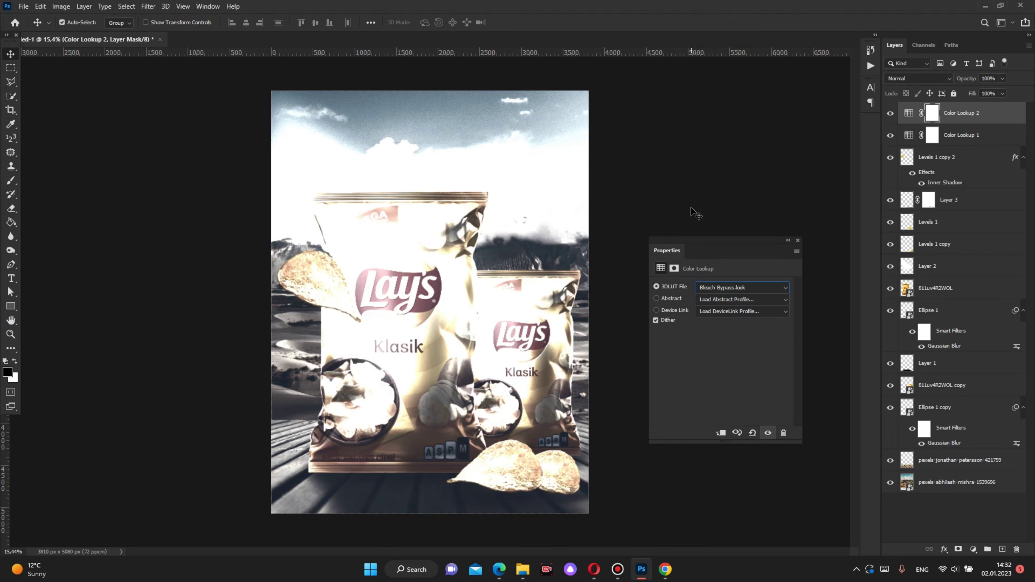
key("Down")
key("Down")
key("Down")
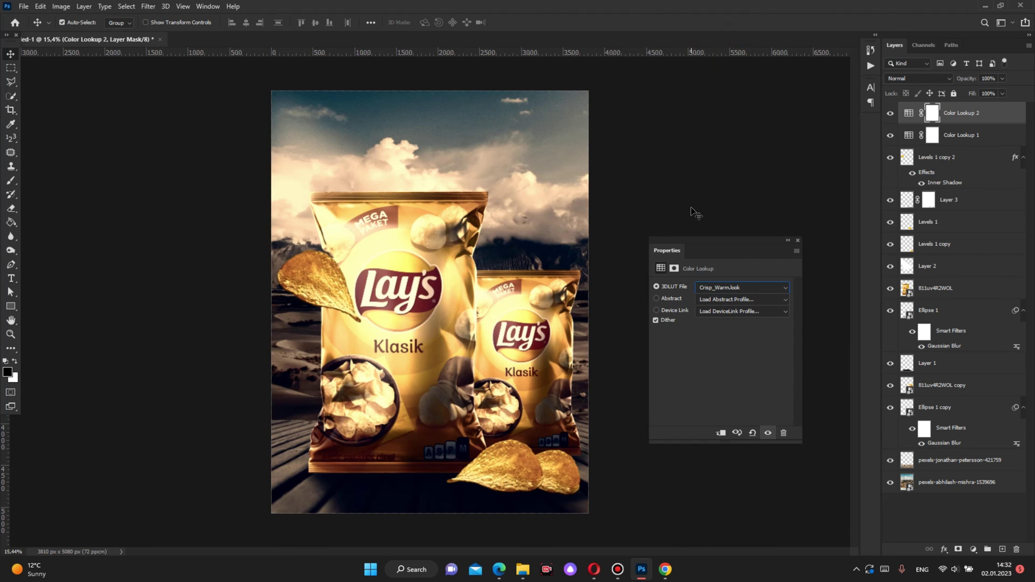
key("Down")
key("Down")
key("Down")
key("Down")
key("Down")
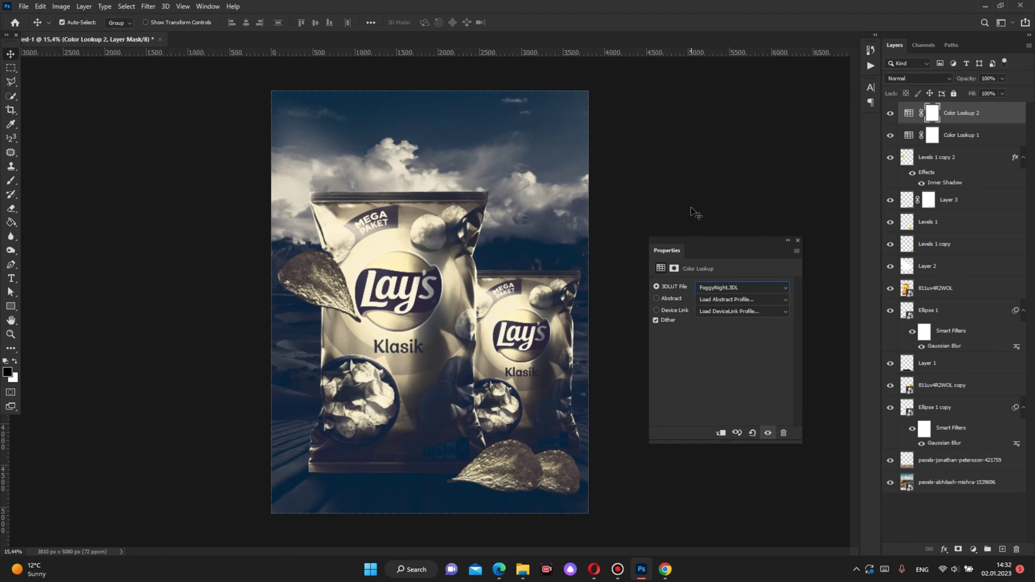
key("Down")
key("Down")
key("Down")
key("Down")
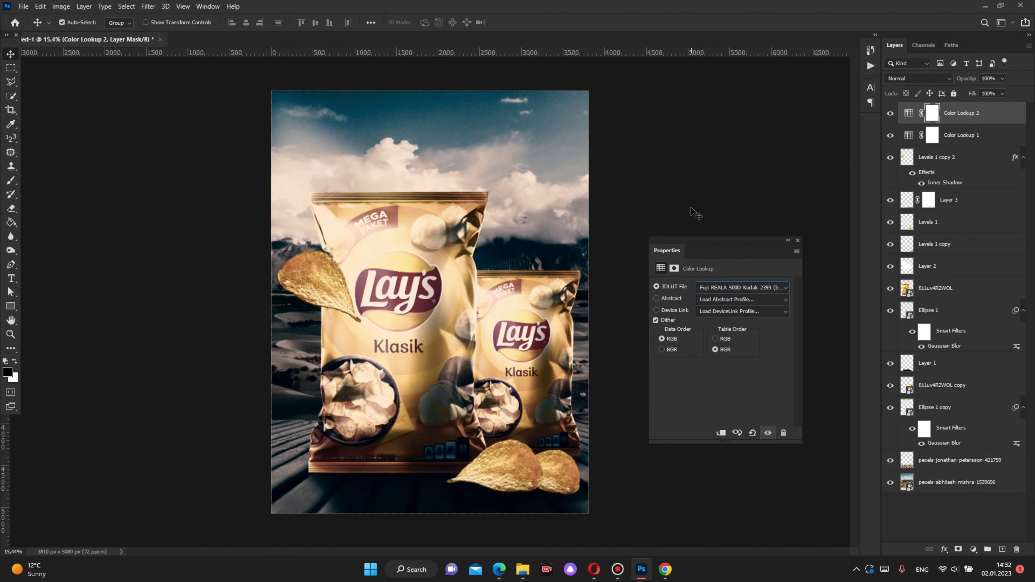
key("Down")
key("Down")
key("Down")
key("Down")
key("Down")
key("Down")
key("Down")
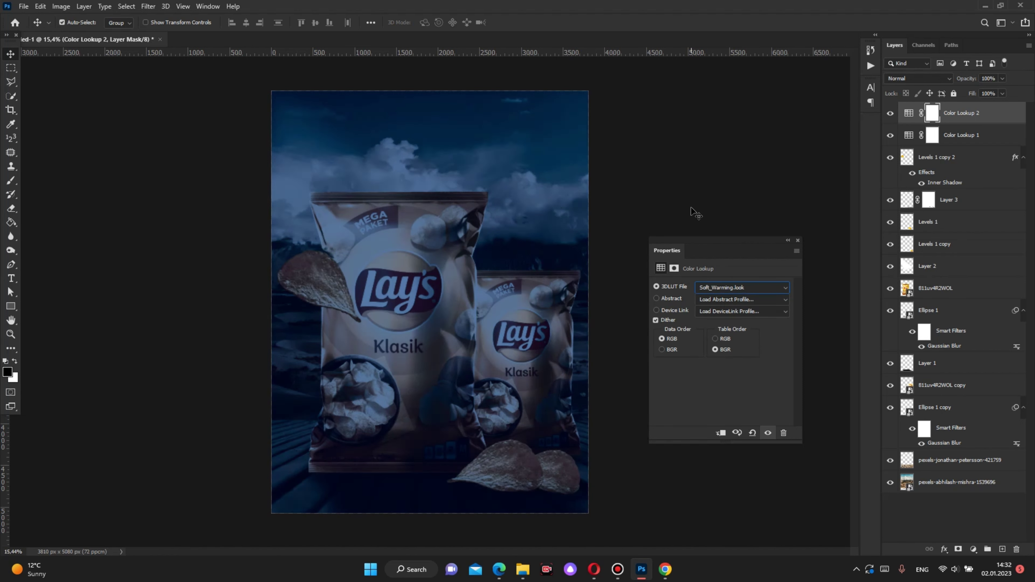
key("Down")
key("Down")
key("Down")
- Step back and forth through the lookup presets to compare the grades
key("Up")
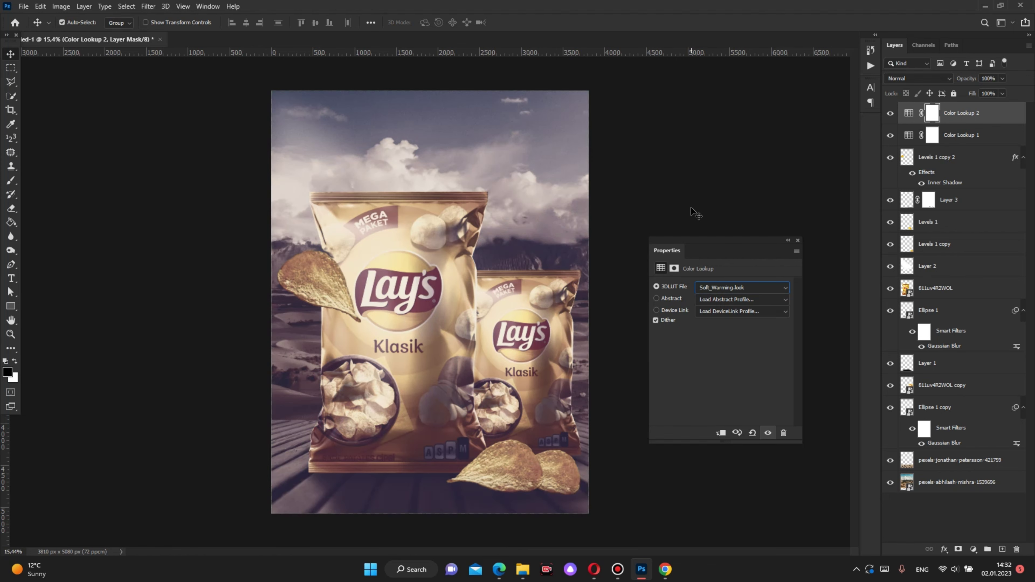
key("Up")
key("Up")
key("Up")
key("Up")
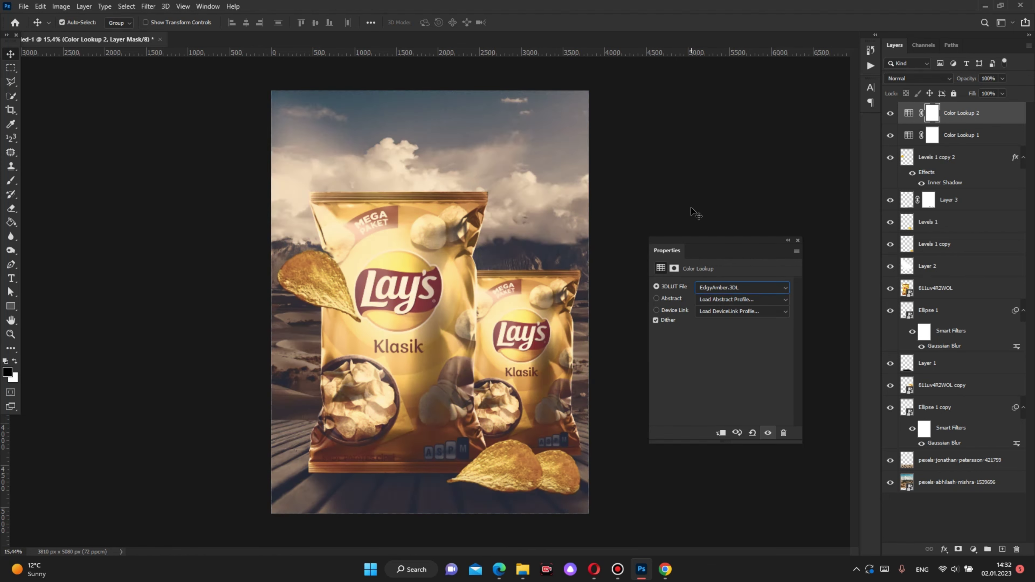
key("Up")
key("Down")
key("Up")
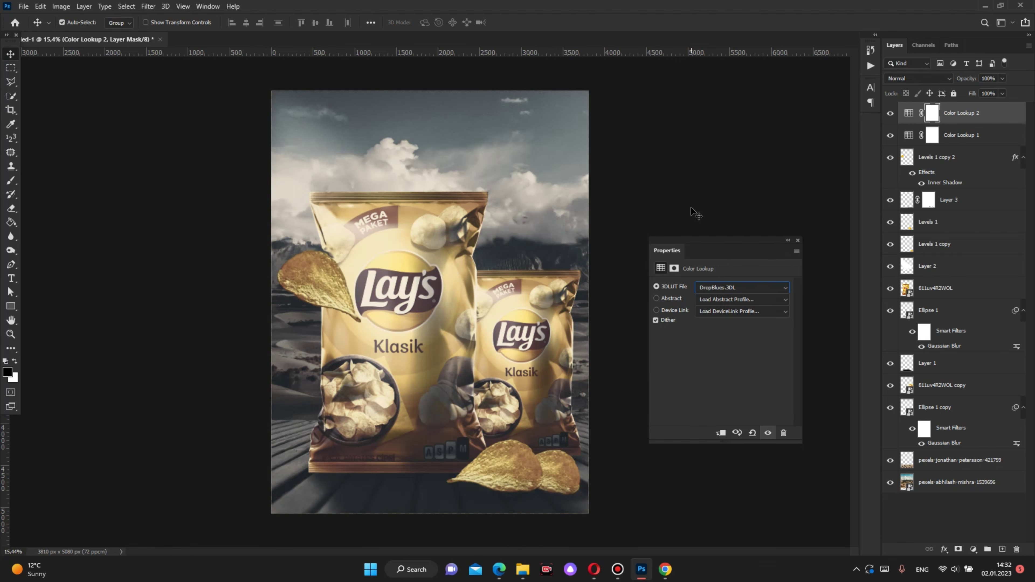
key("Up")
key("Up")
key("Up")
key("Up")
- Set Color Lookup 2 to the Candlelight.CUBE grade
left_click(733, 285)
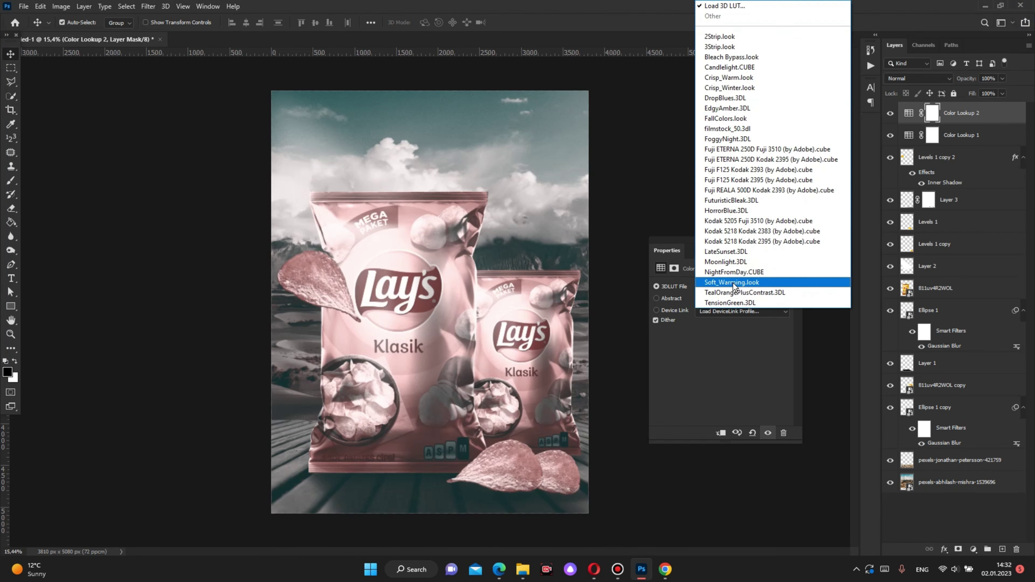
left_click(729, 37)
key("Down")
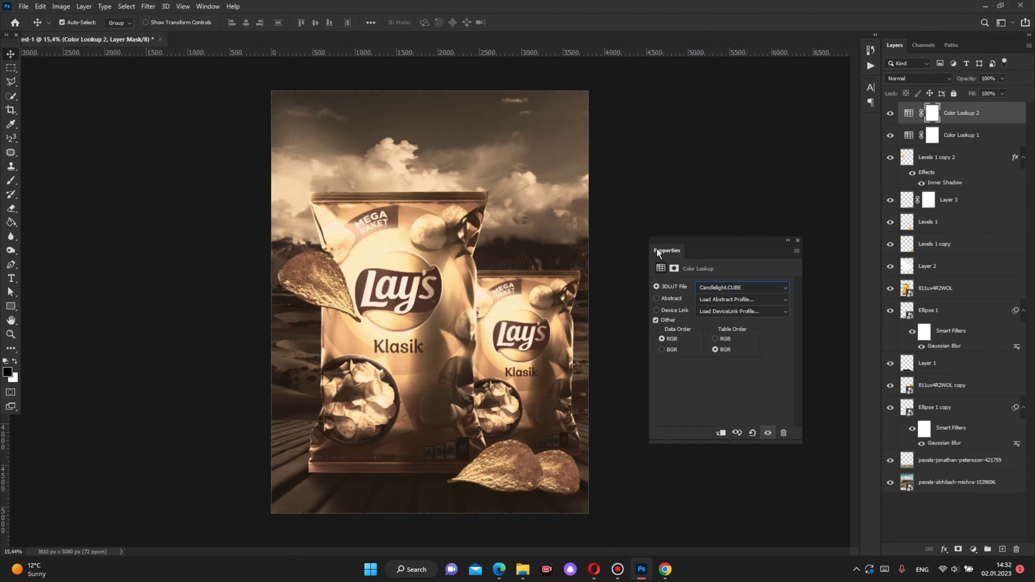
key("Down")
key("Up")
left_click(797, 240)
- Lower Color Lookup 2 to 47% opacity and drag the sport-smoke image onto the canvas
left_click_drag(959, 82, 887, 82)
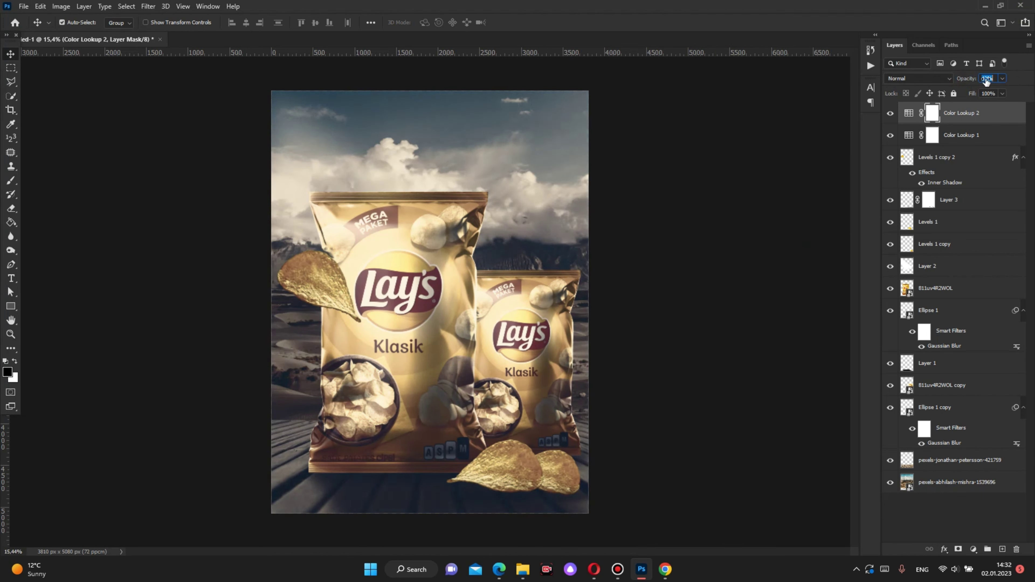
key("Up")
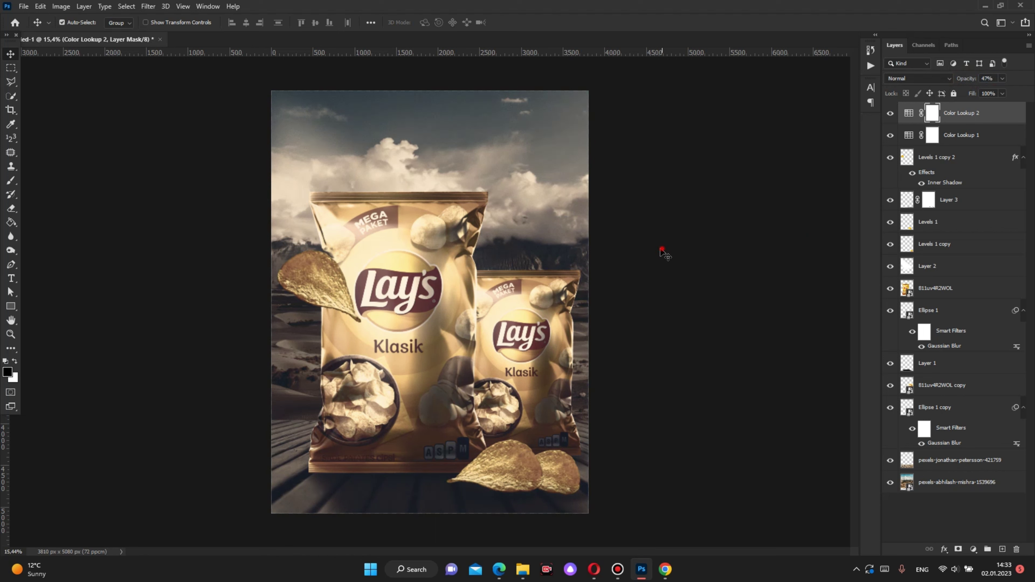
left_click_drag(663, 250, 660, 249)
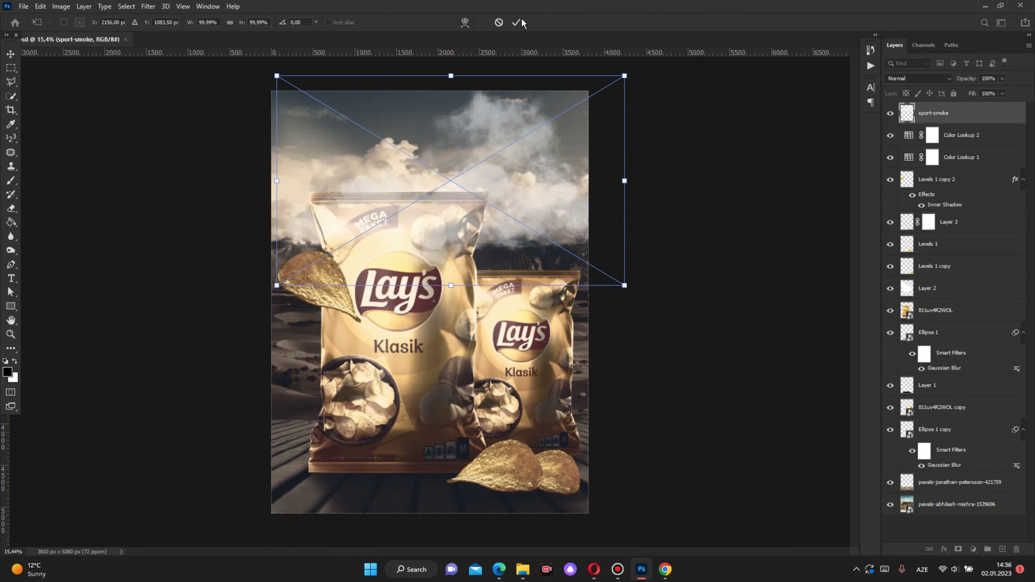
- Commit the sport-smoke layer placement and save the document with Ctrl+S
left_click(516, 22)
right_click(956, 113)
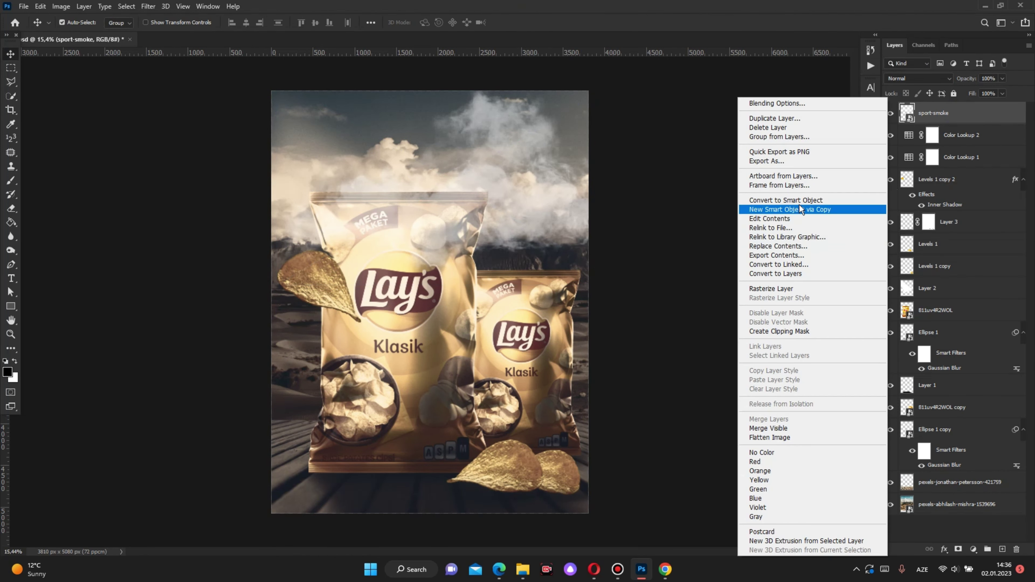
left_click(653, 211)
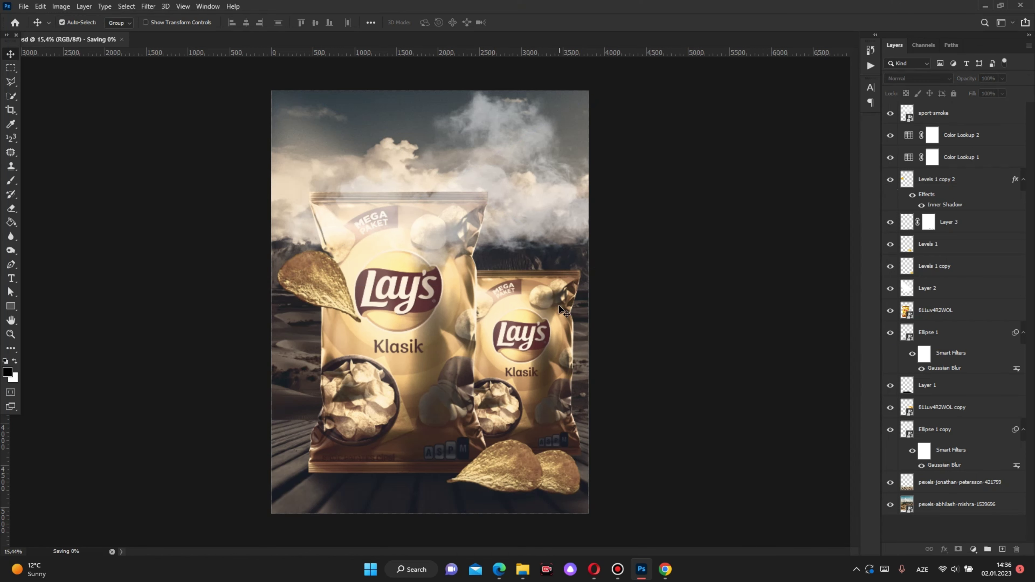
key("ctrl+s")
scroll(527, 165, "up", 1, "alt")
key("ctrl+0")
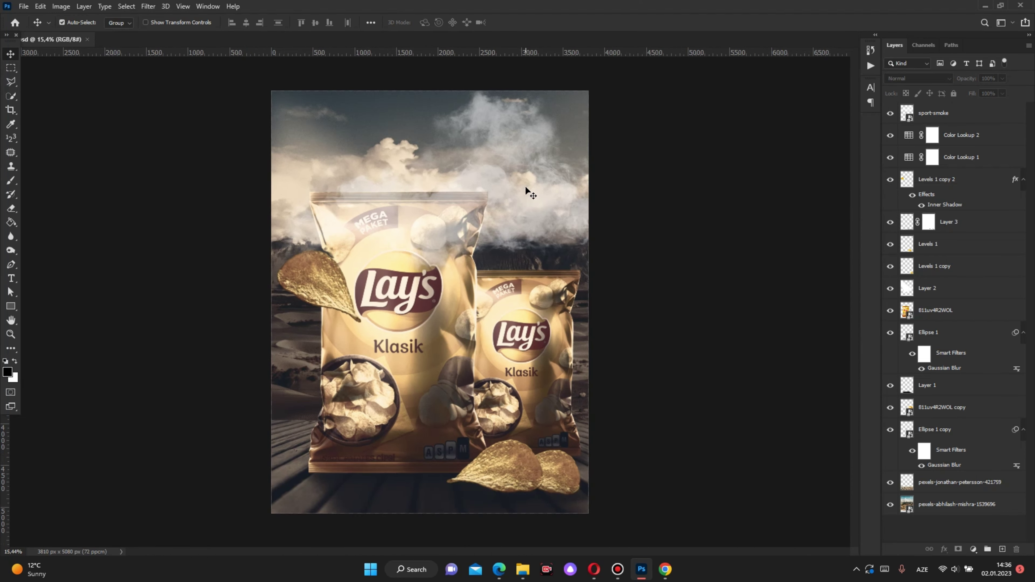
- Give the desert background photo layer an 8,4 px Gaussian Blur
left_click(579, 264)
left_click(148, 6)
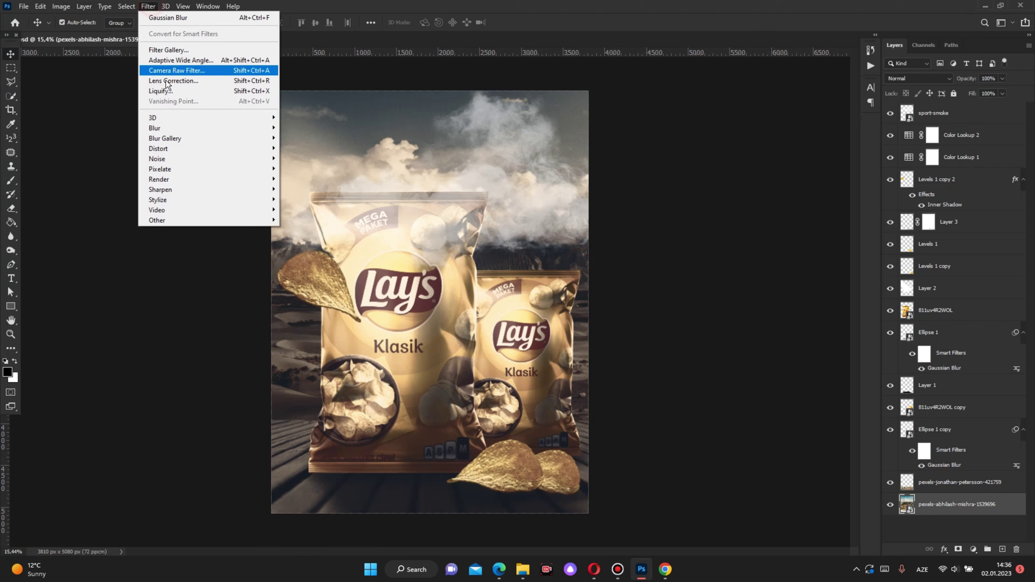
left_click(320, 168)
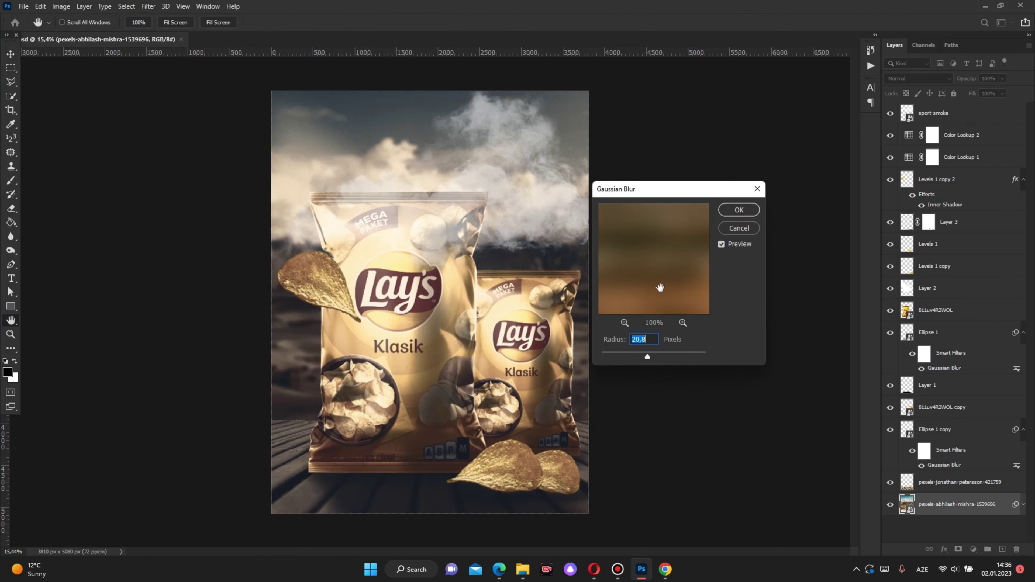
mouse_move(641, 355)
left_mouse_down()
mouse_move(661, 357)
mouse_move(648, 356)
left_mouse_up()
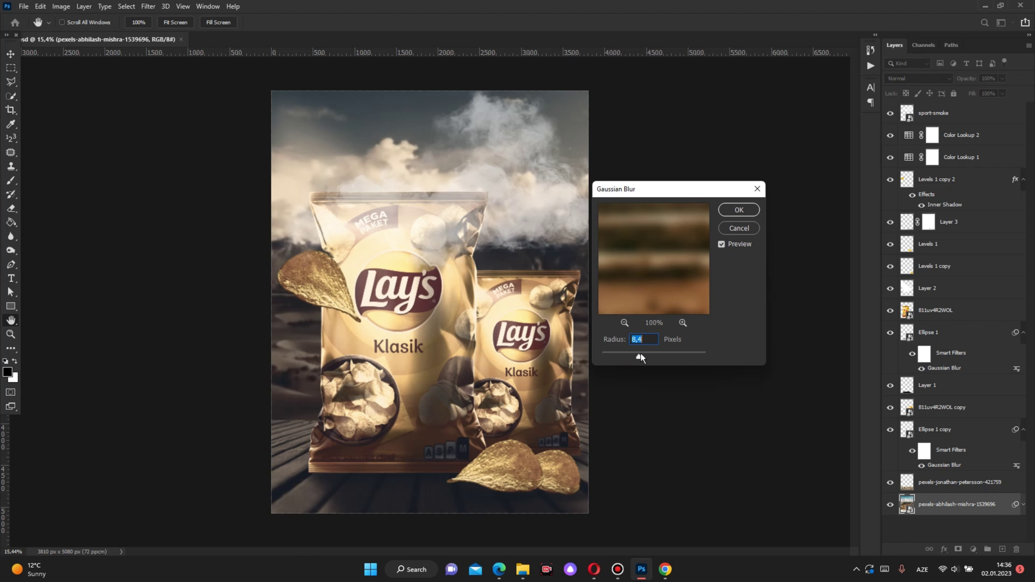
left_click(738, 209)
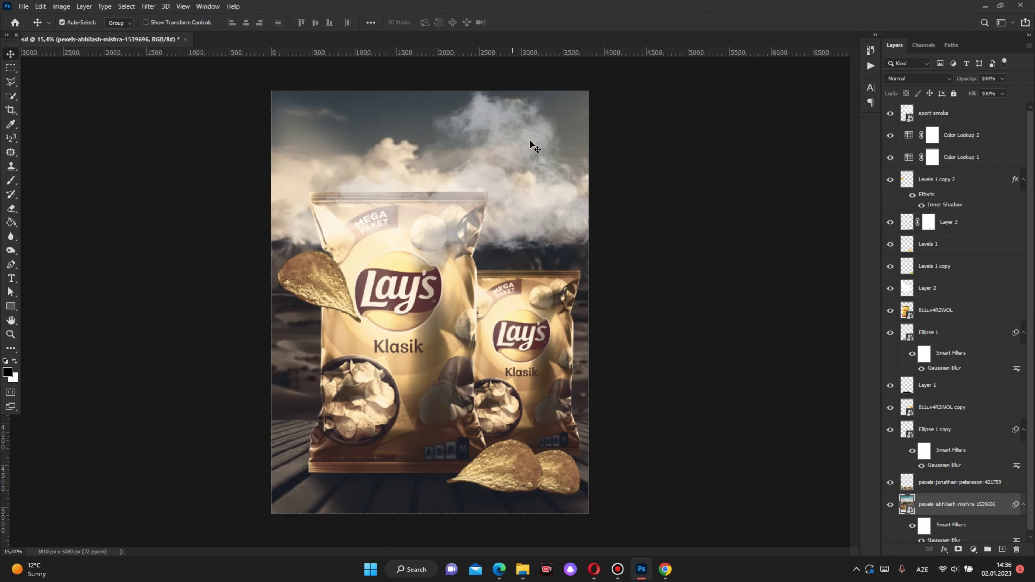
- Move the smoke right, enlarge it slightly, and shift it up over the sky
mouse_move(530, 140)
left_mouse_down()
mouse_move(462, 127)
mouse_move(493, 144)
left_mouse_up()
key("ctrl+t")
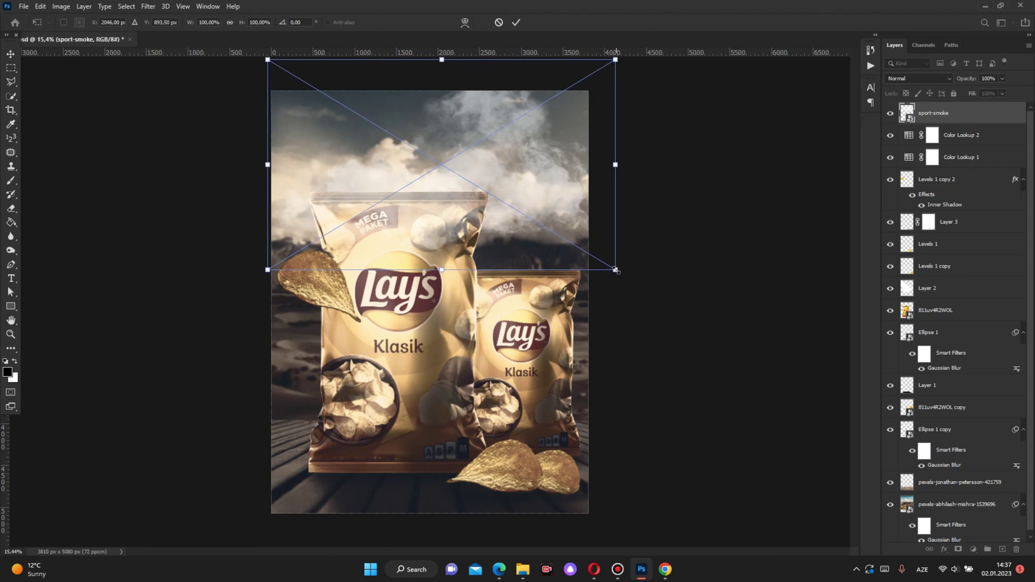
left_click_drag(615, 269, 632, 280)
mouse_move(541, 189)
left_mouse_down()
mouse_move(540, 170)
mouse_move(554, 186)
left_mouse_up()
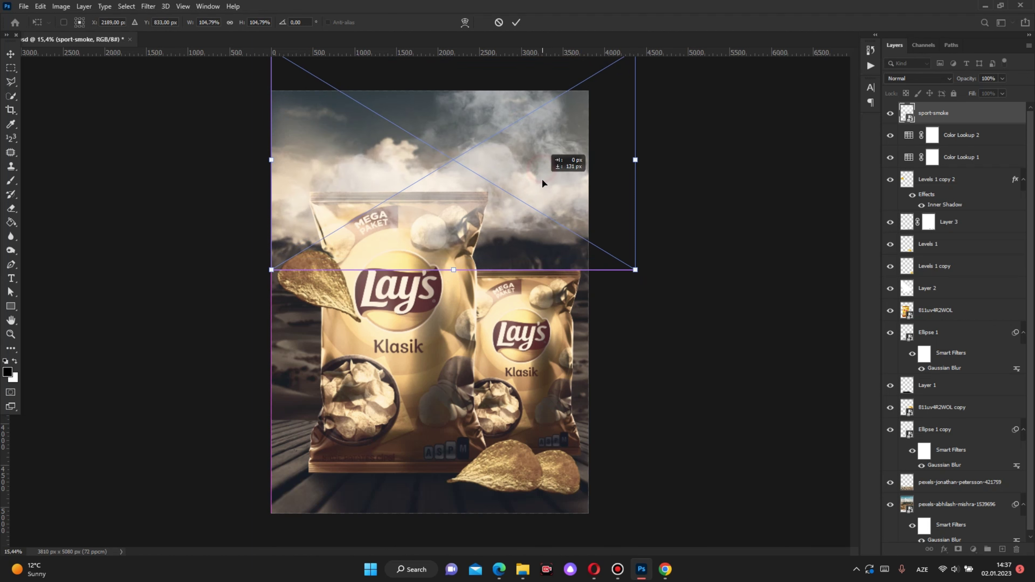
left_click(516, 22)
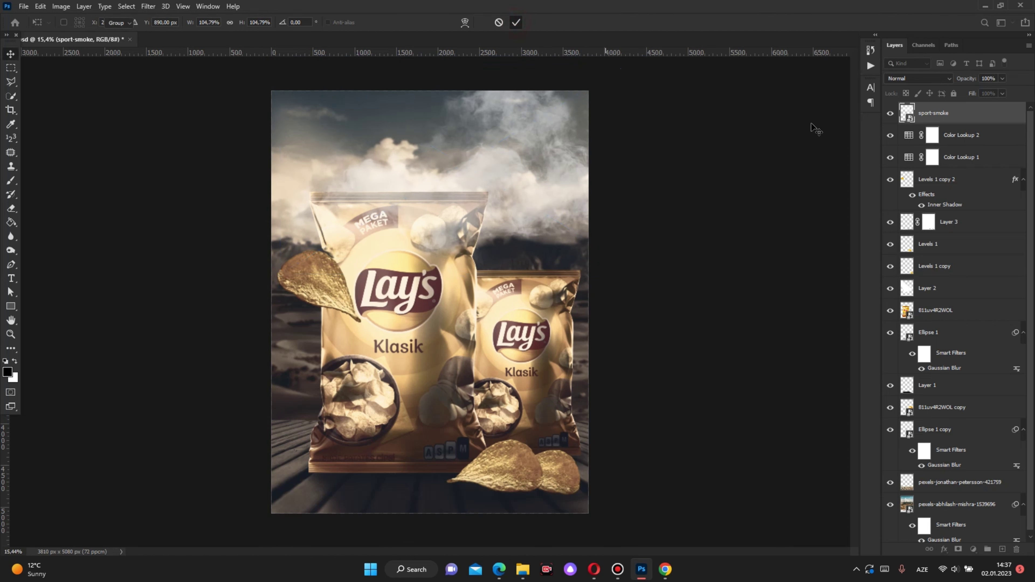
- Preview blend modes such as Multiply and Soft Light on the smoke, then keep Normal at 65% opacity
left_click(918, 78)
key("Down")
key("Down")
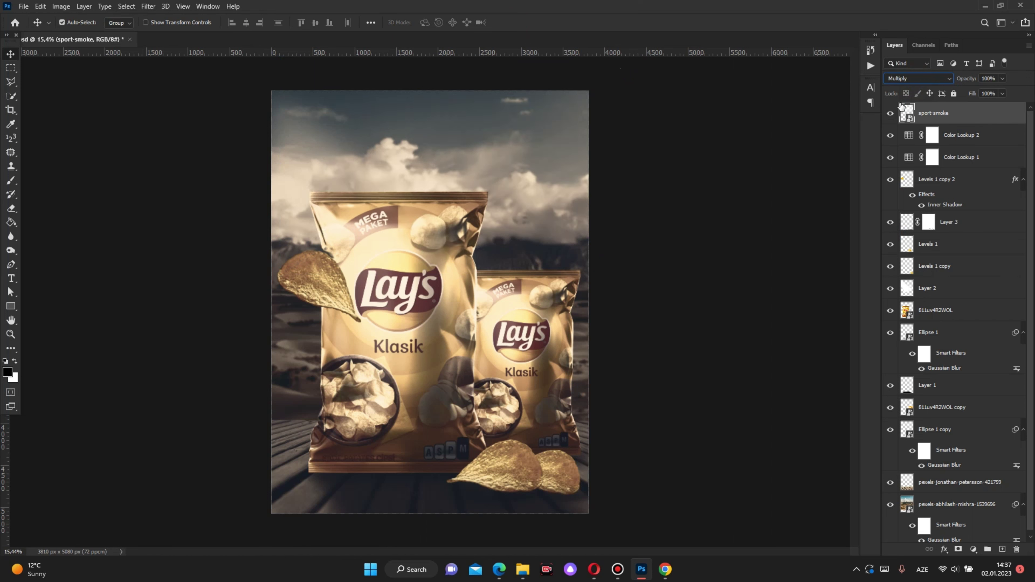
key("Down")
key("Down")
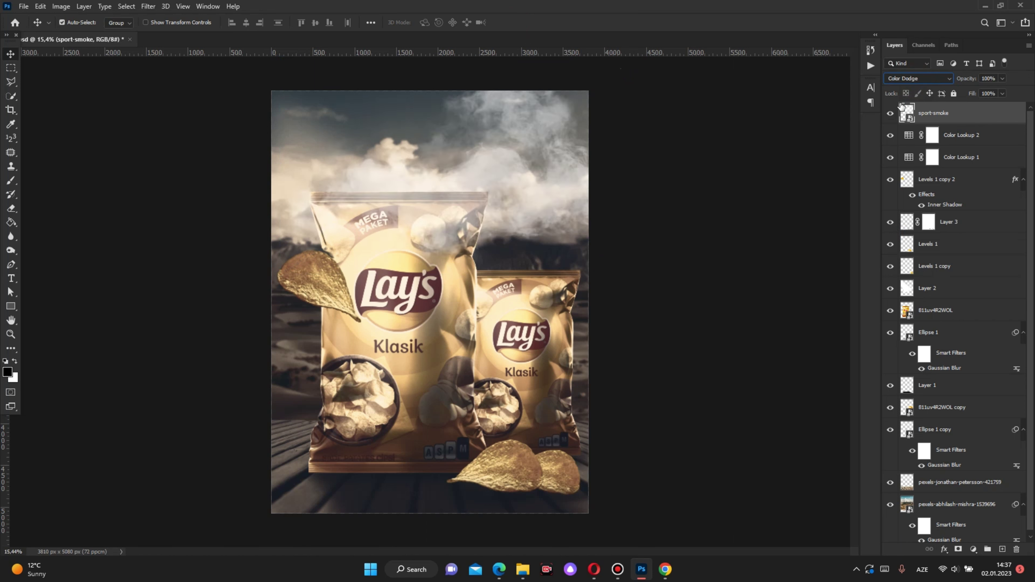
key("Down")
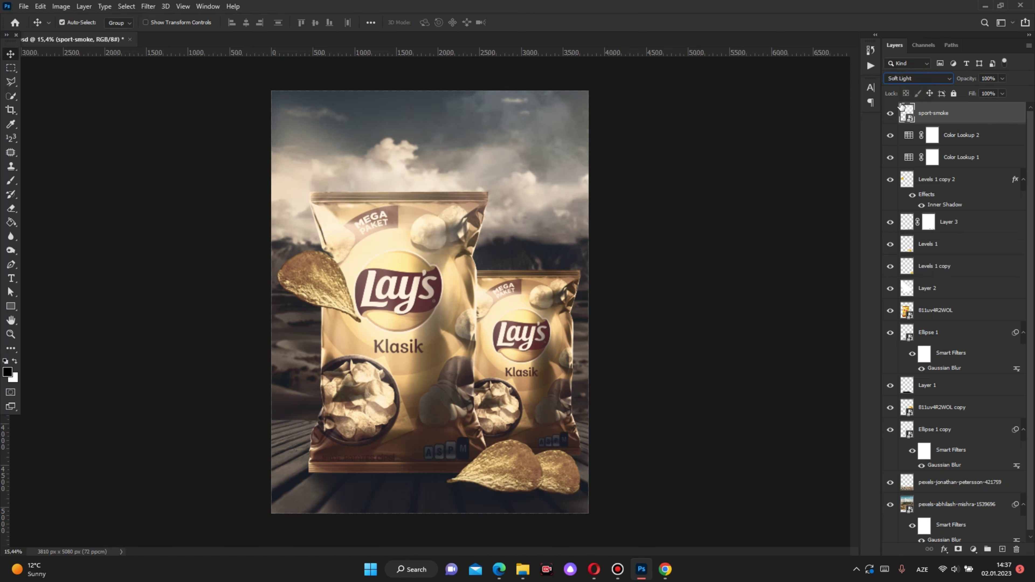
key("Down")
key("Down")
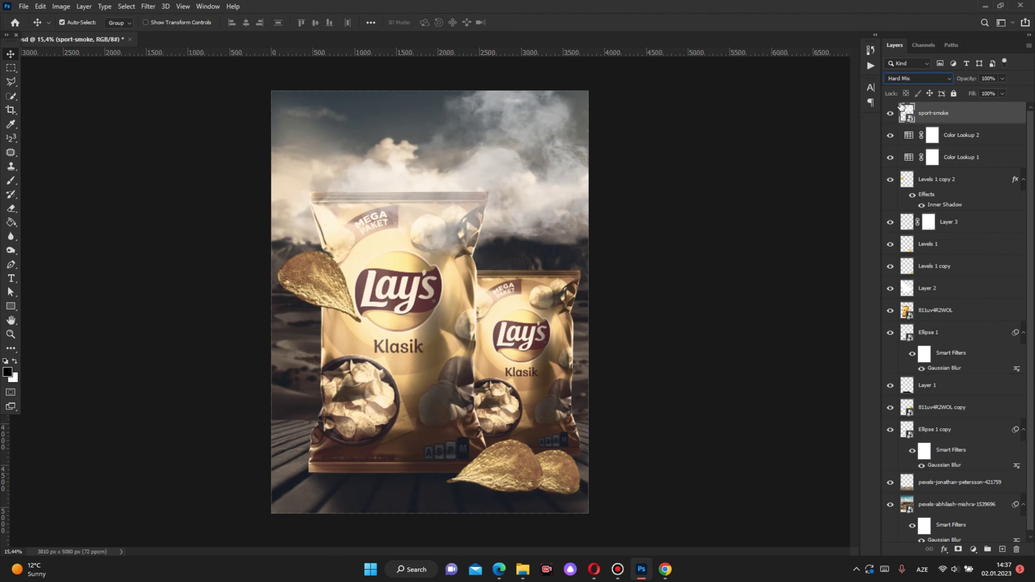
left_click(936, 79)
left_click_drag(972, 80, 950, 86)
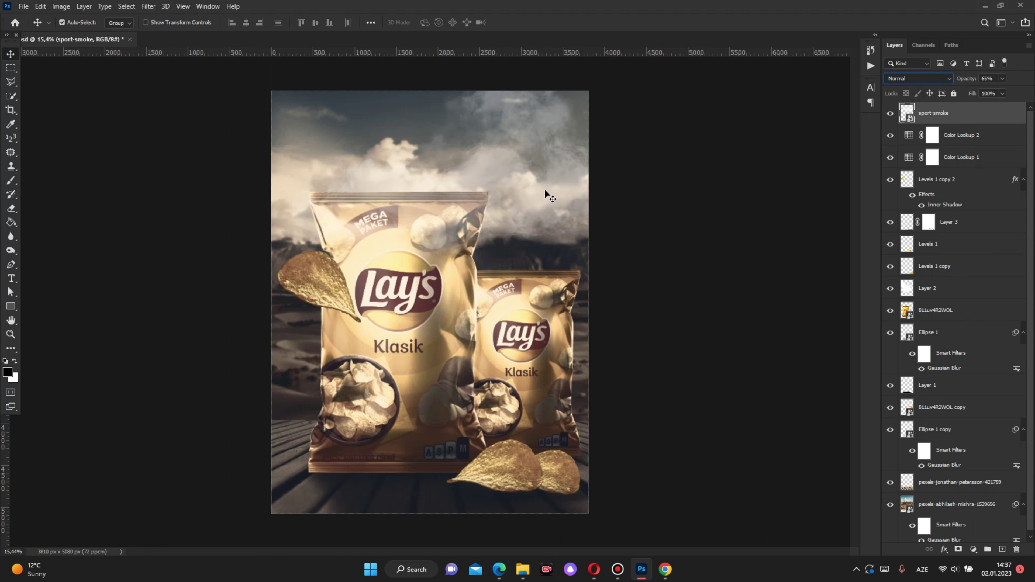
- Free-transform the smoke layer, flipping it horizontally and vertically and moving it up-left
key("ctrl+t")
right_click(568, 209)
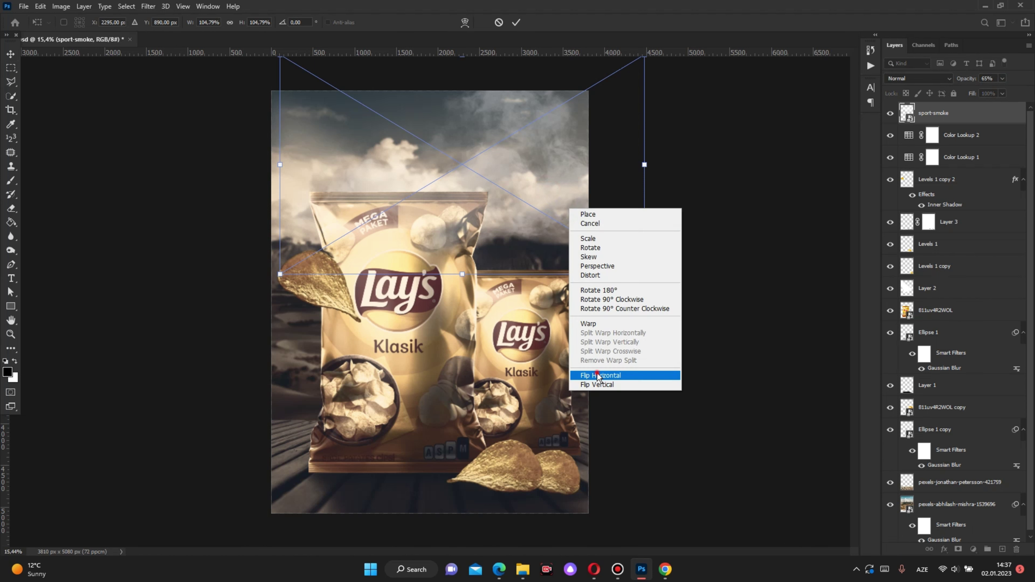
left_click(598, 375)
mouse_move(555, 160)
left_mouse_down()
mouse_move(508, 152)
mouse_move(556, 199)
left_mouse_up()
right_click(512, 175)
left_click(558, 351)
right_click(508, 152)
left_click(557, 321)
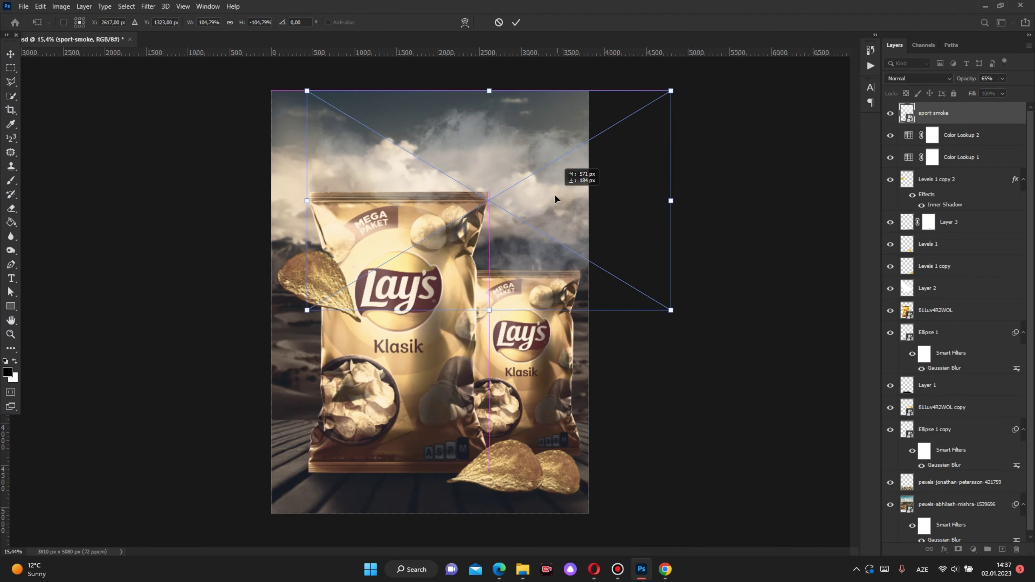
- Enlarge the smoke from its top-left corner and commit the transform
key("ctrl+minus")
mouse_move(338, 143)
left_mouse_down()
mouse_move(288, 117)
mouse_move(304, 126)
left_mouse_up()
scroll(524, 203, "up", 1)
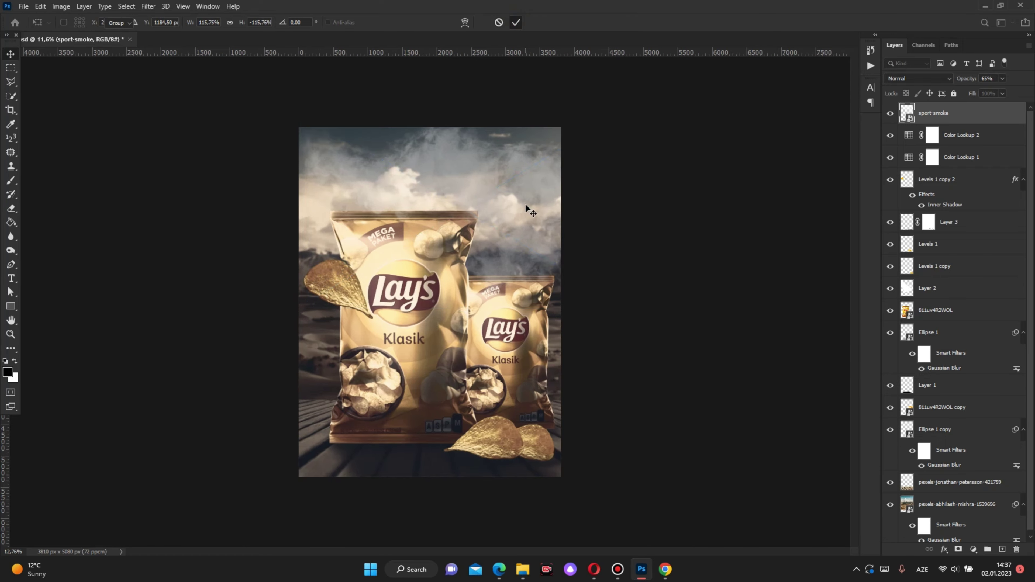
key("Return")
scroll(525, 206, "up", 4)
scroll(527, 208, "down", 2)
- Lower the sport-smoke layer's opacity to 46% and nudge it slightly over the sky
left_click(630, 155)
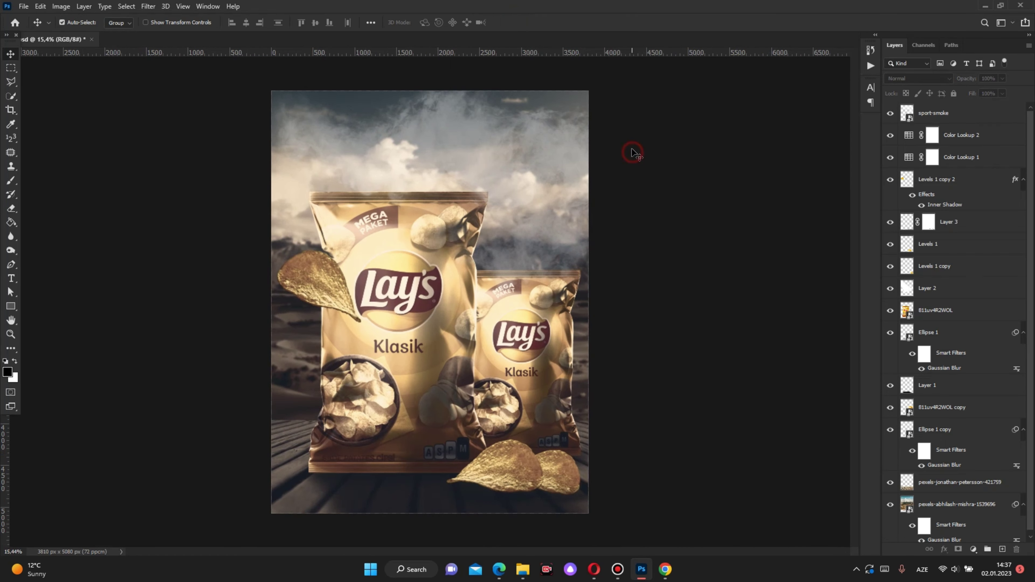
left_click(536, 139)
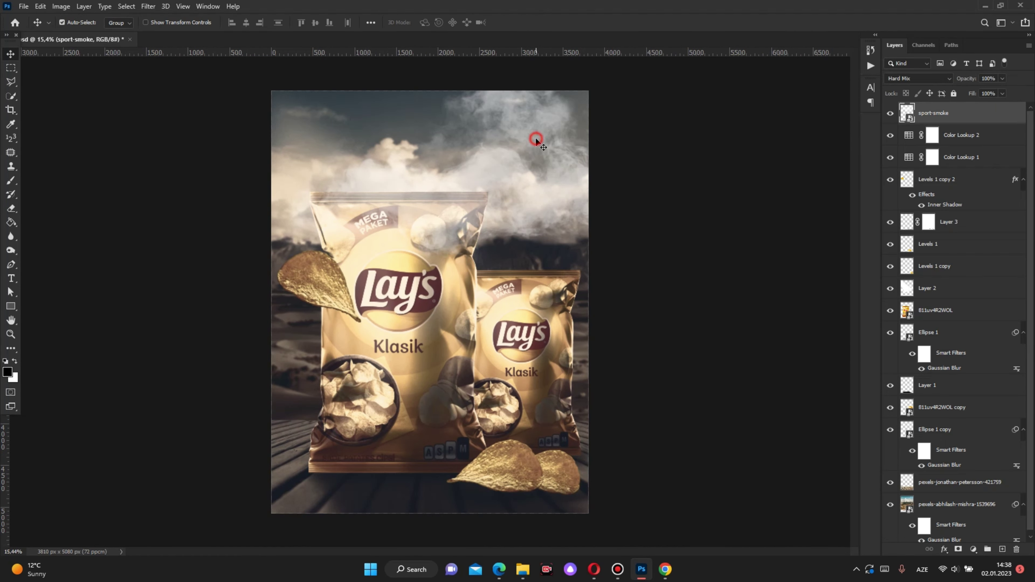
left_click_drag(971, 81, 962, 80)
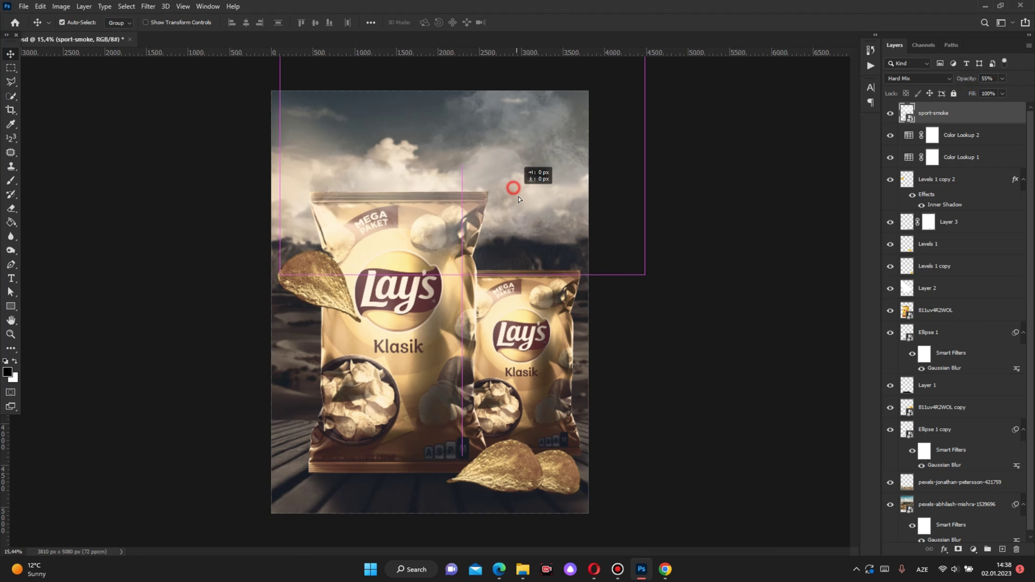
left_click_drag(512, 184, 517, 181)
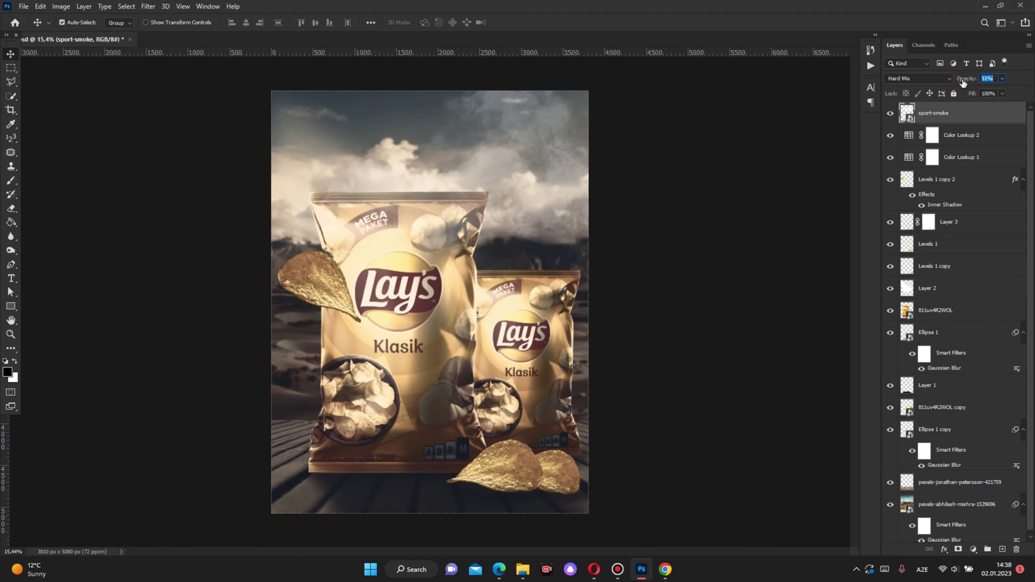
left_click(694, 220)
scroll(550, 291, "down", 2)
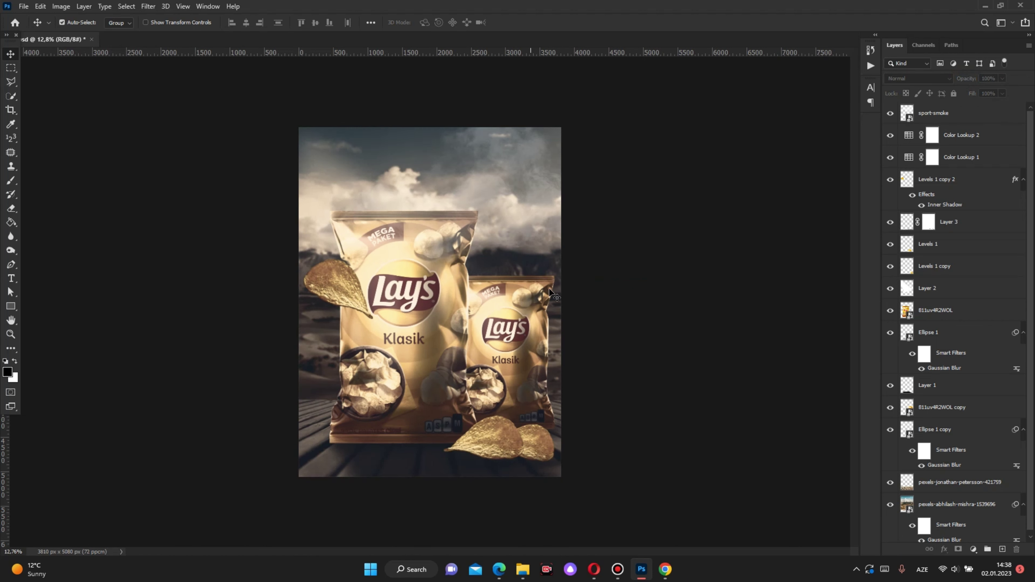
scroll(974, 367, "down", 1)
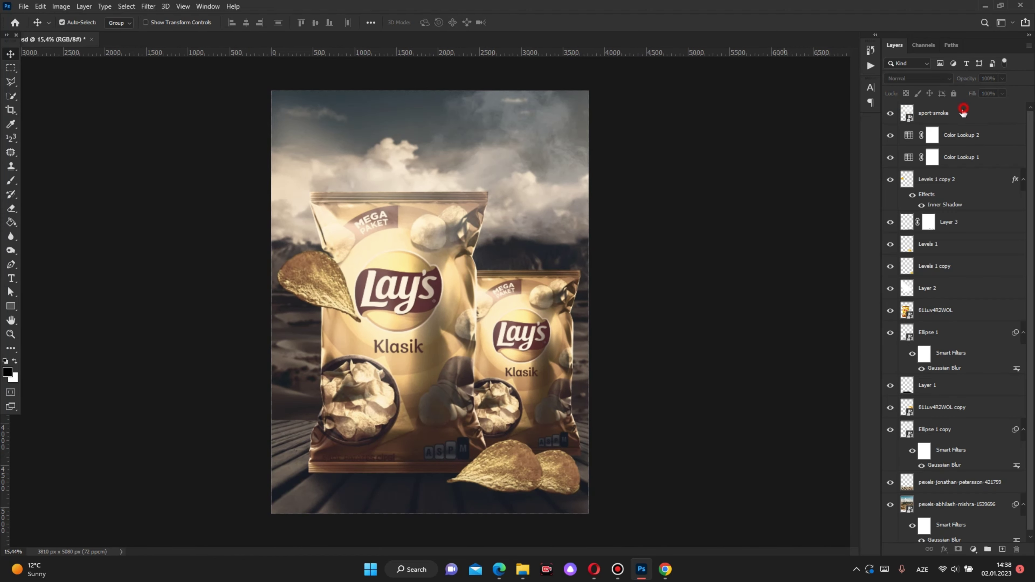
left_click(964, 112)
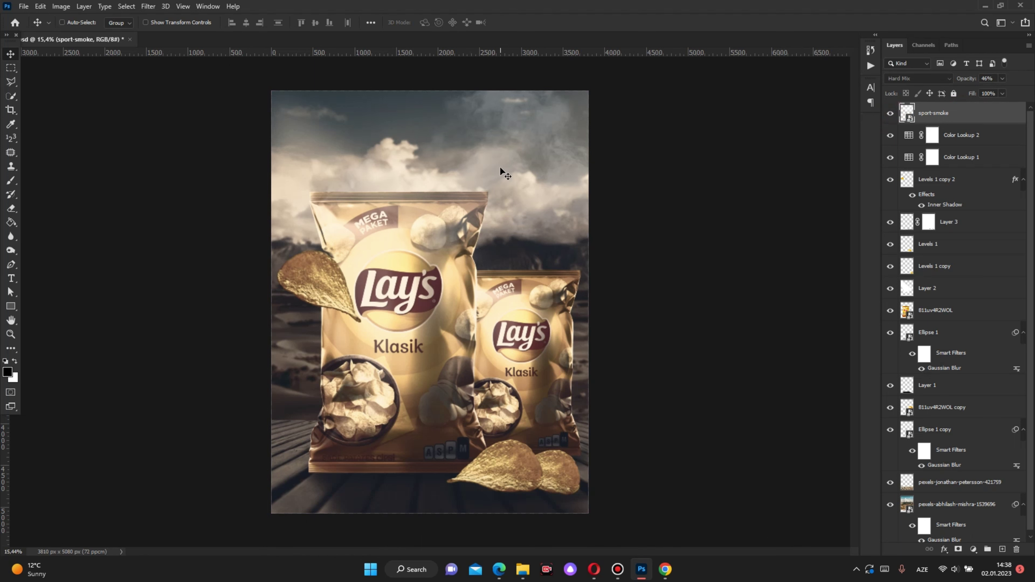
- Alt-drag a trial copy of the smoke, then discard the duplicate
left_click_drag(499, 166, 356, 130)
scroll(503, 178, "down", 1)
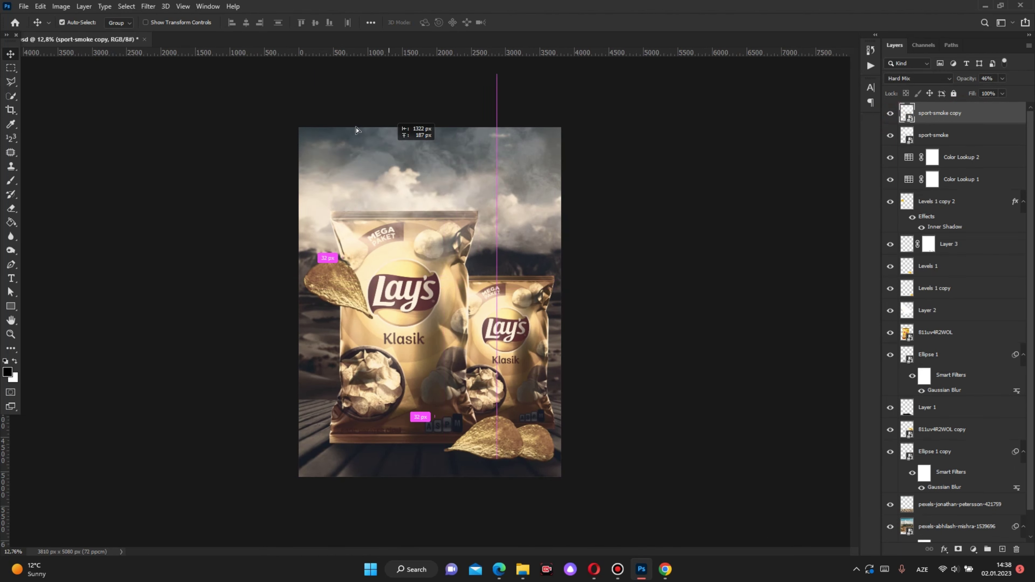
left_click_drag(355, 127, 349, 121)
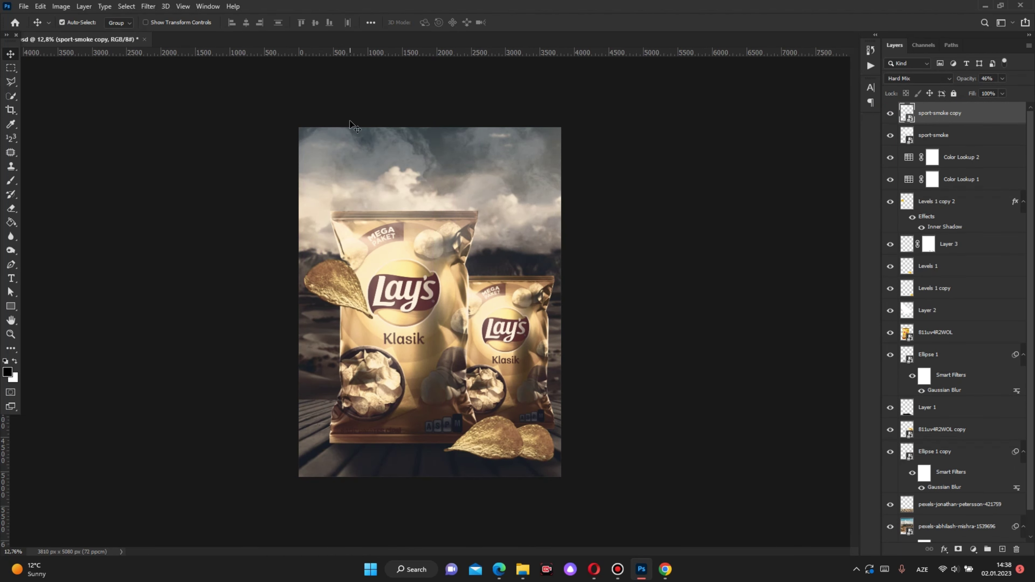
scroll(446, 178, "up", 2)
scroll(411, 143, "down", 1)
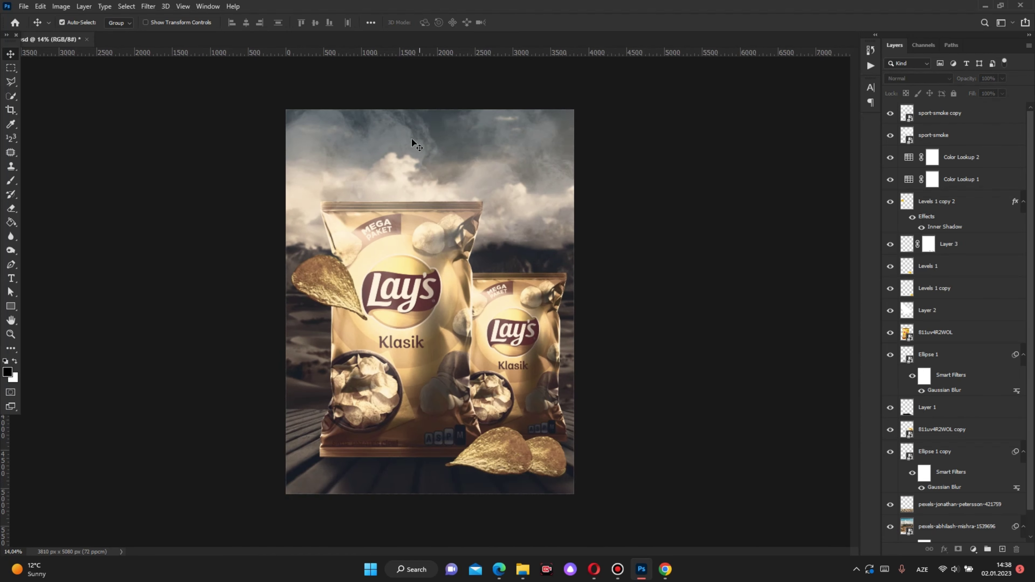
key("Delete")
- Scale the original smoke to about 110.46% and shift it over the upper sky
left_click_drag(475, 179, 482, 180)
key("ctrl+t")
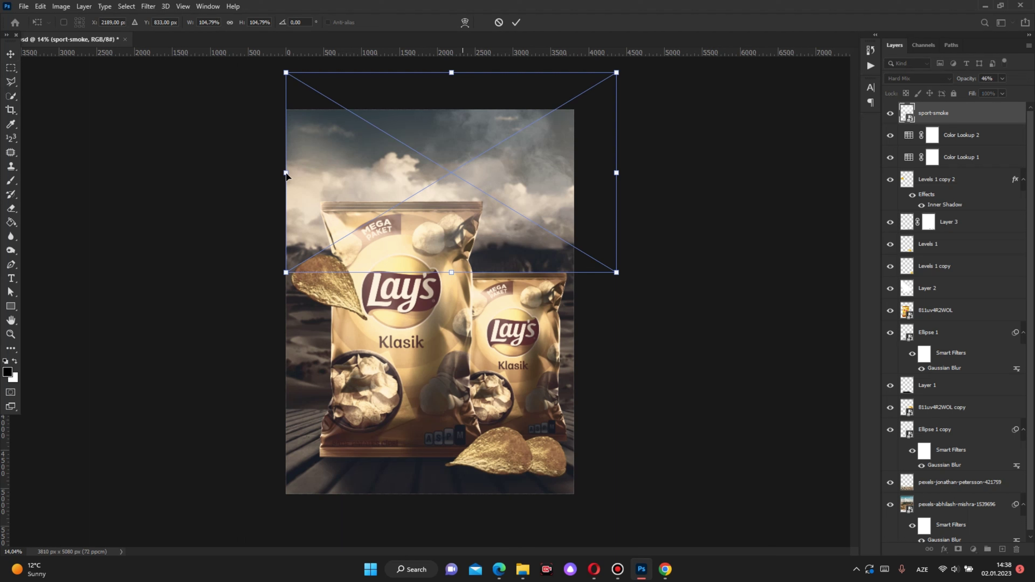
left_click_drag(285, 172, 267, 172)
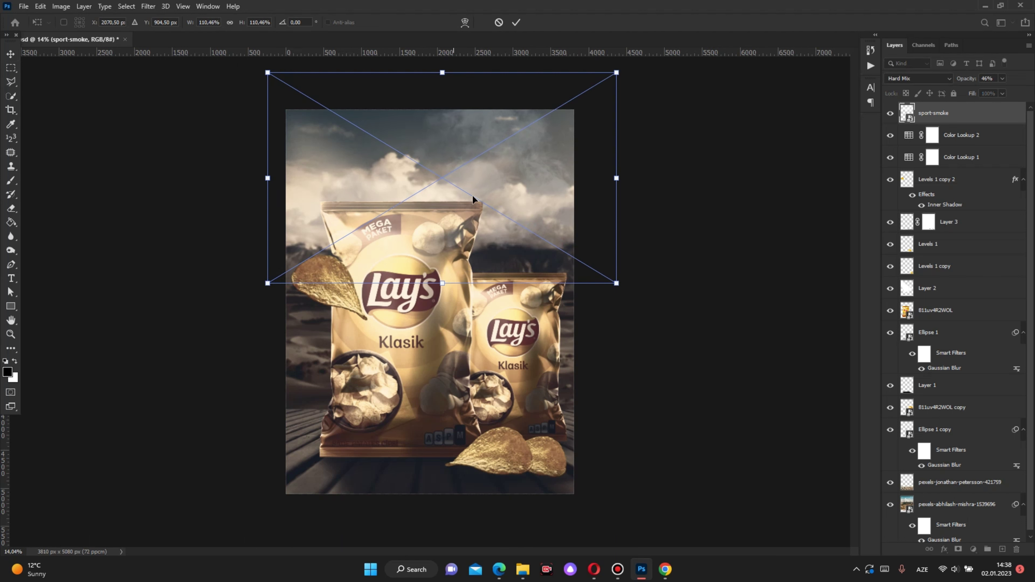
left_click_drag(472, 195, 470, 189)
key("Return")
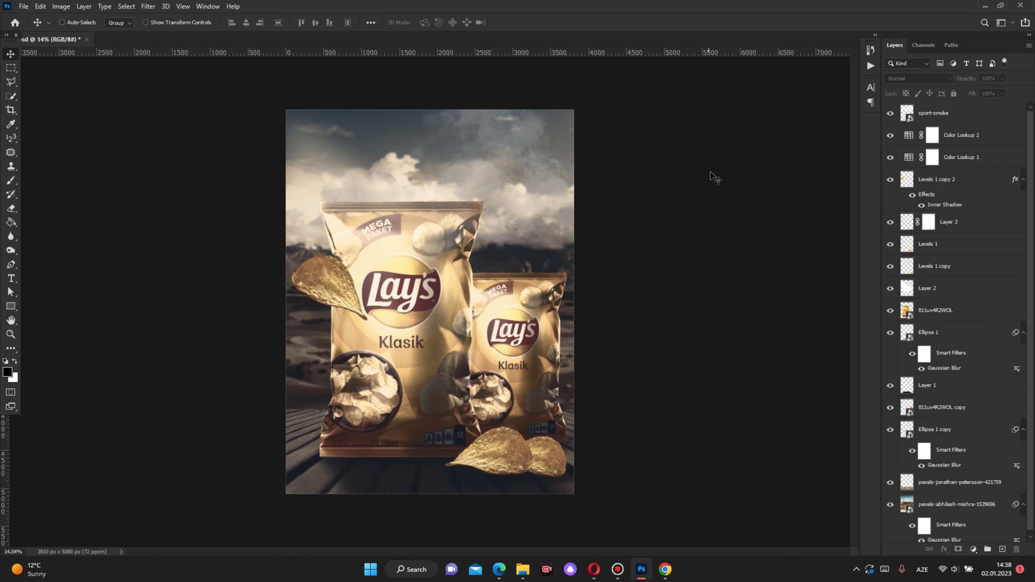
- Apply Camera Raw: Exposure -0.05, Contrast +7, Shadows -11, Texture +7, Clarity +14, Vibrance +15
left_click(153, 10)
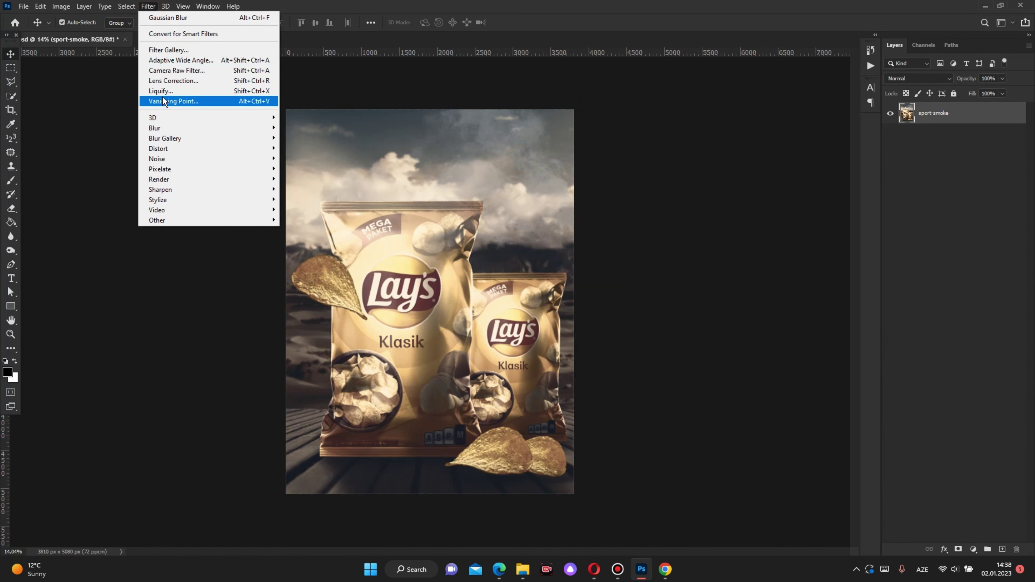
left_click(175, 102)
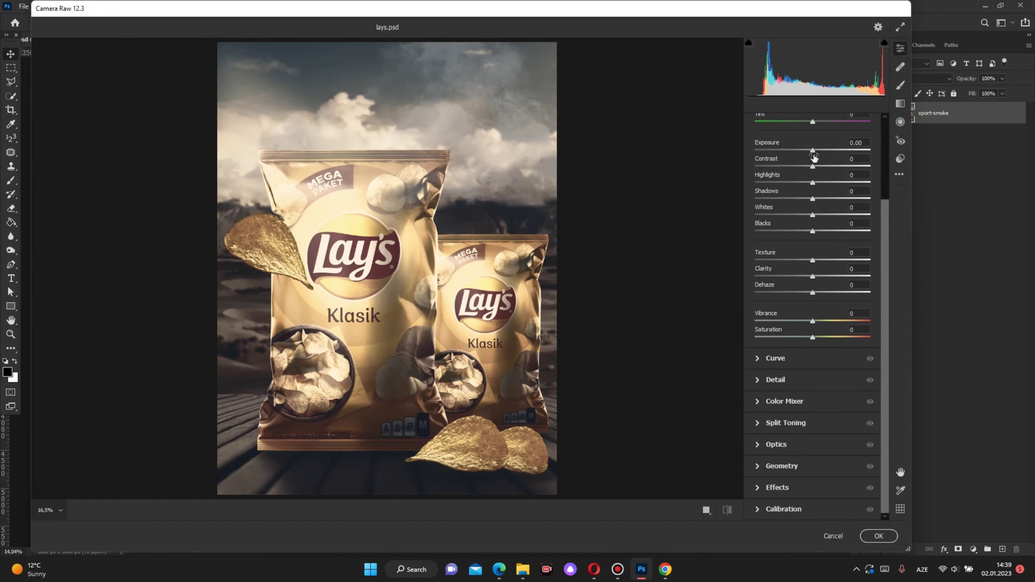
left_click_drag(814, 156, 808, 203)
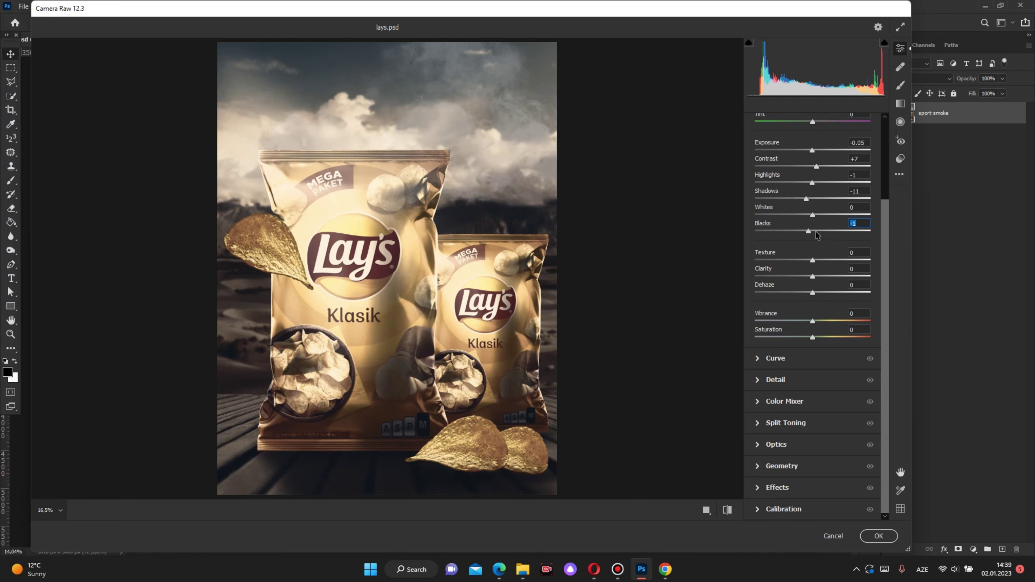
left_click_drag(813, 234, 818, 261)
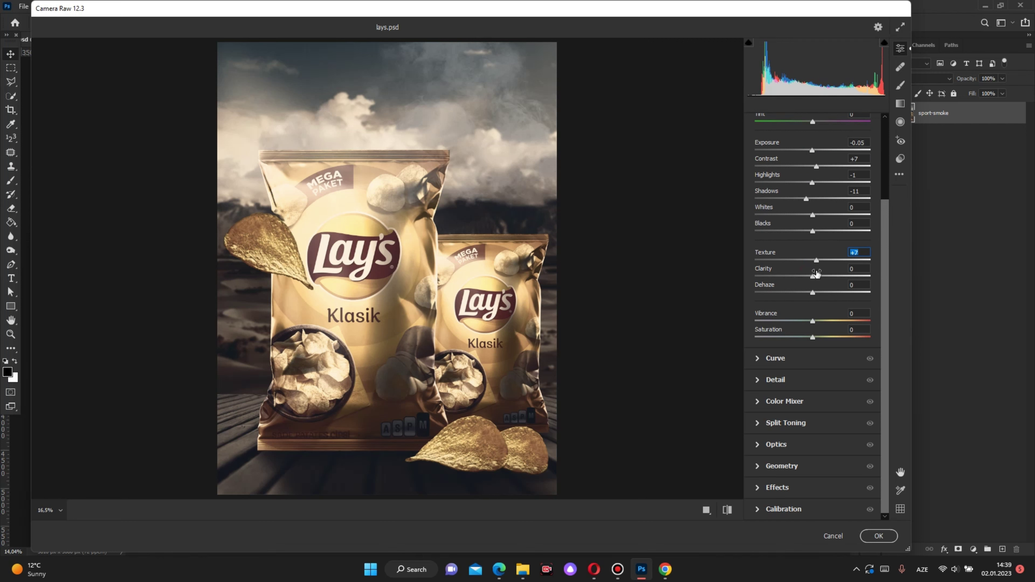
left_click_drag(816, 273, 821, 278)
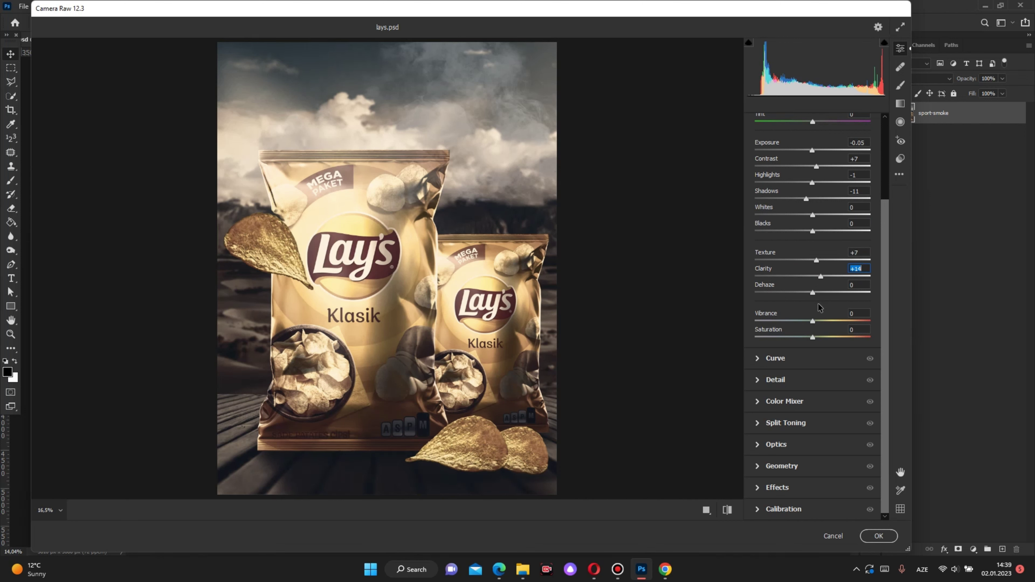
mouse_move(812, 320)
left_mouse_down()
mouse_move(821, 322)
mouse_move(808, 327)
left_mouse_up()
left_click(878, 536)
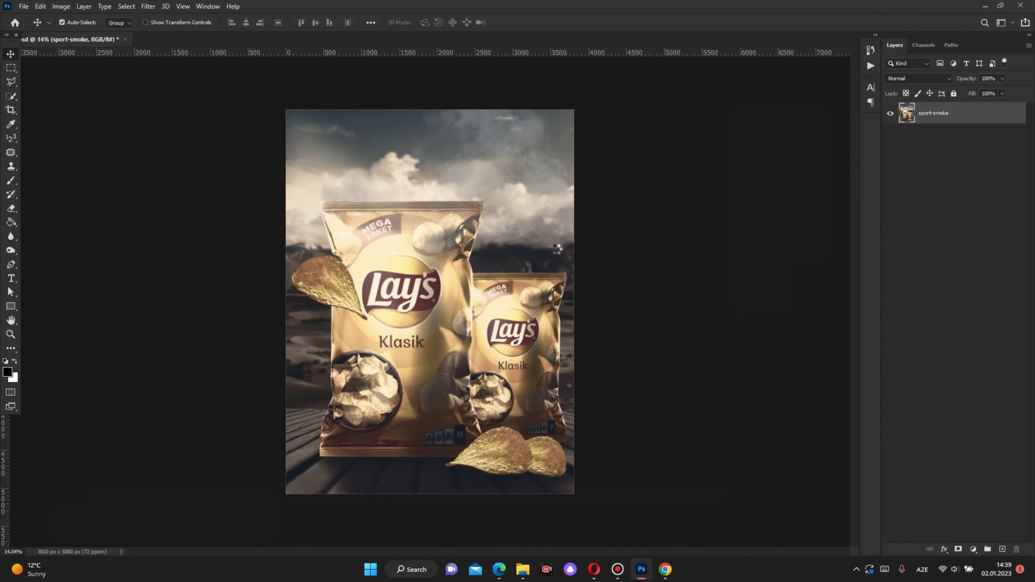
- Place the Menim logo file and shrink it into the top-left corner
left_click(23, 6)
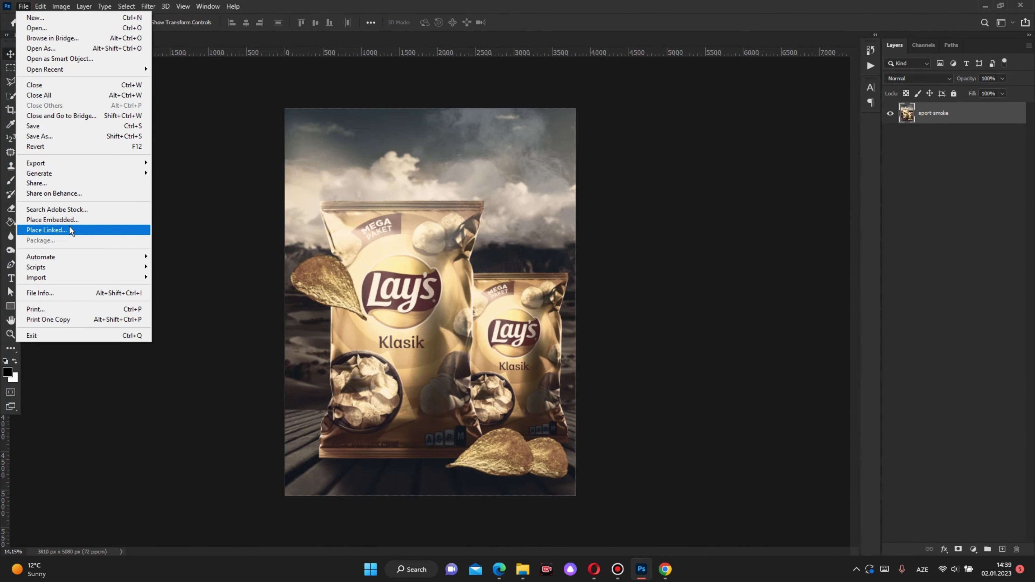
left_click(69, 218)
mouse_move(494, 272)
left_mouse_down()
mouse_move(360, 354)
mouse_move(538, 152)
mouse_move(339, 143)
mouse_move(344, 125)
left_mouse_up()
left_click(515, 22)
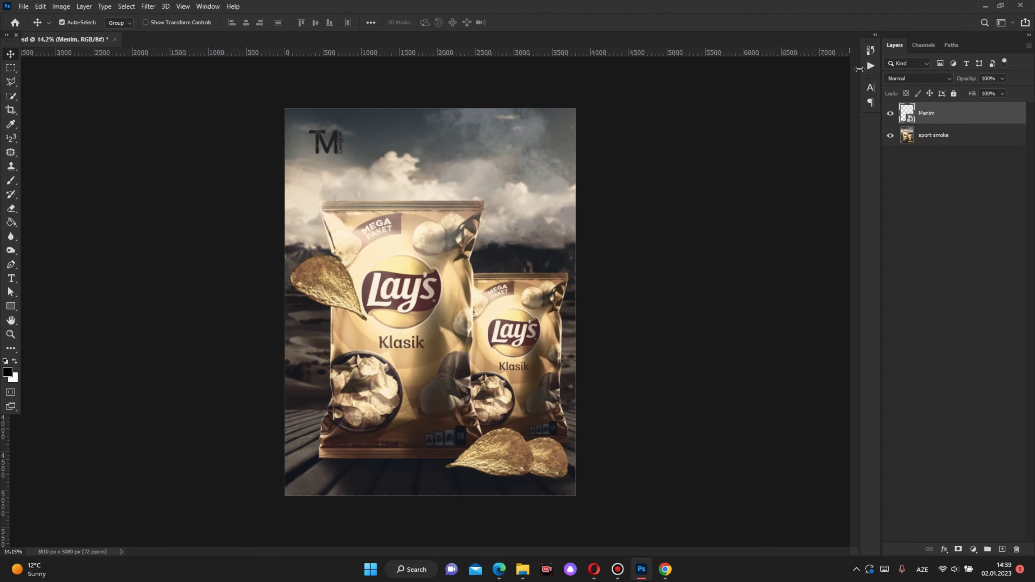
- Set the logo layer's blend mode to Screen so it reads as a faint watermark
left_click(918, 80)
key("Down")
key("Down")
key("Down")
key("Down")
key("Down")
key("Down")
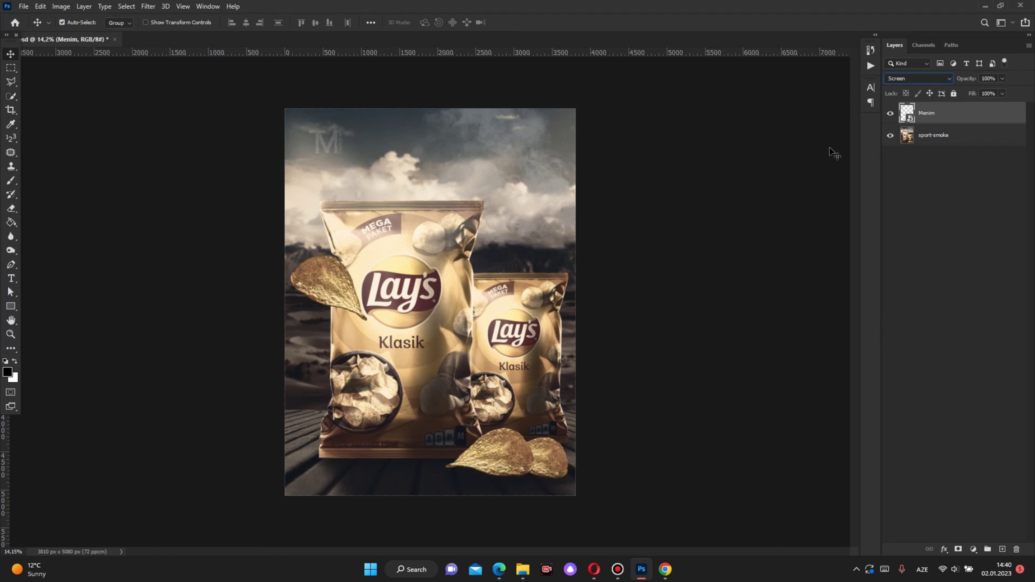
left_click(714, 206)
scroll(374, 429, "up", 3)
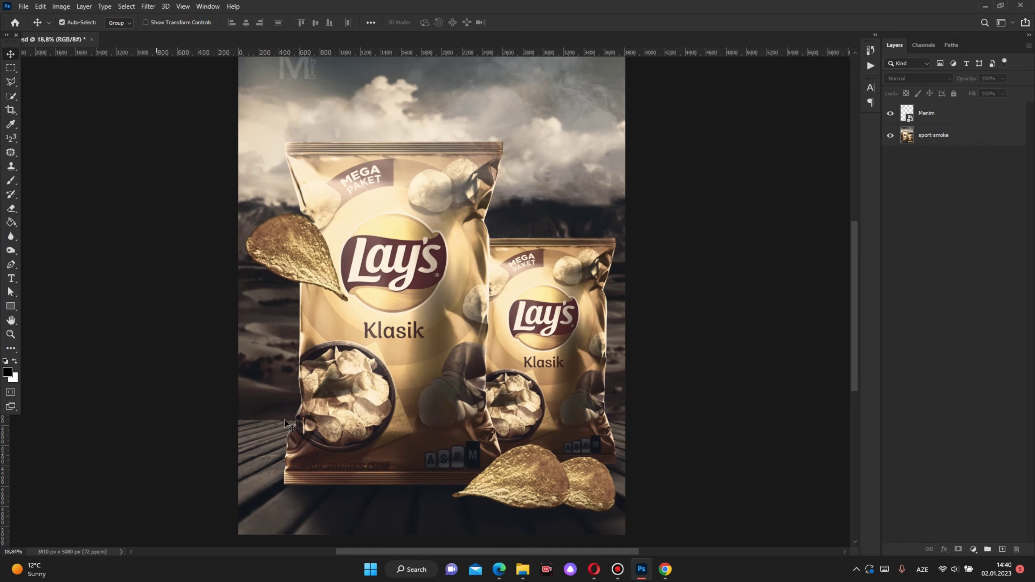
scroll(812, 233, "down", 1)
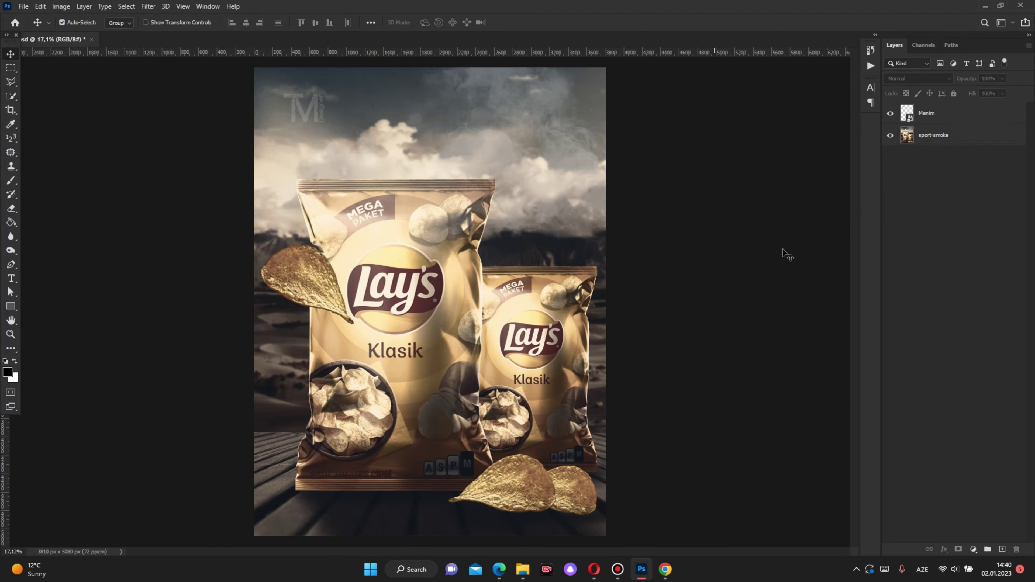